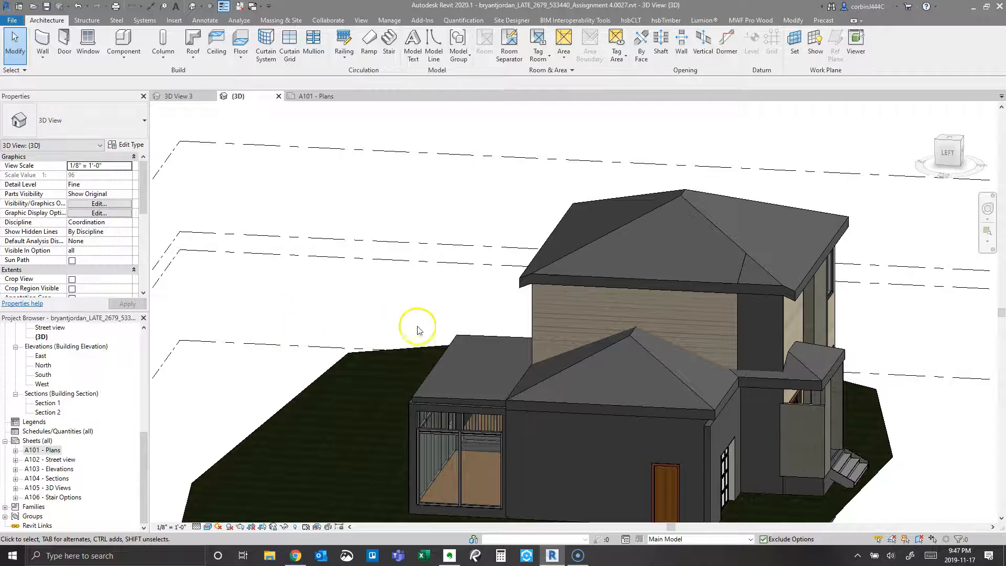
Examine the house exterior from the sunroom and garage side, including the hips and slopes of the upper roof
scroll(326, 363, "up", 3)
scroll(333, 352, "down", 2)
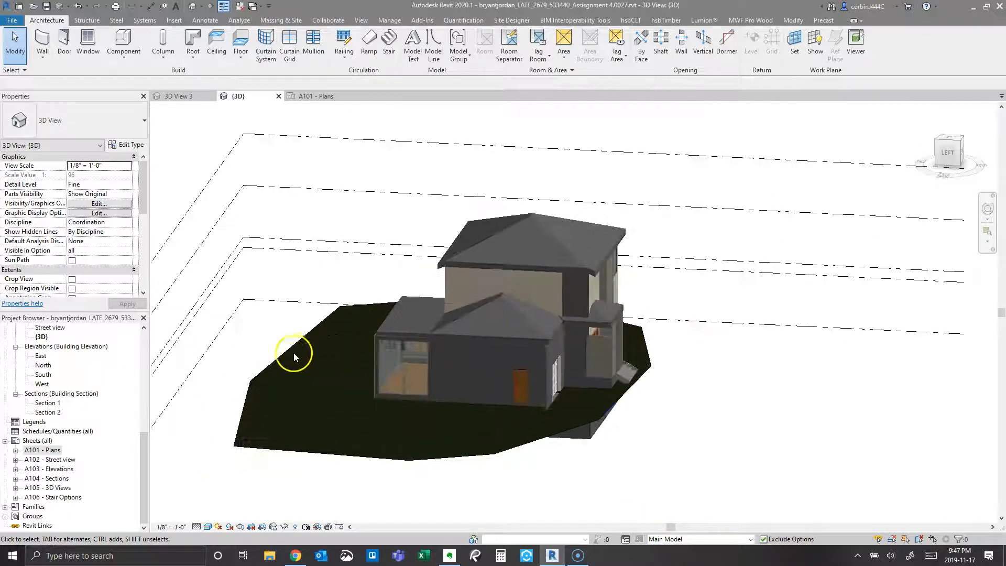
middle_click_drag(321, 429, 358, 374, "shift")
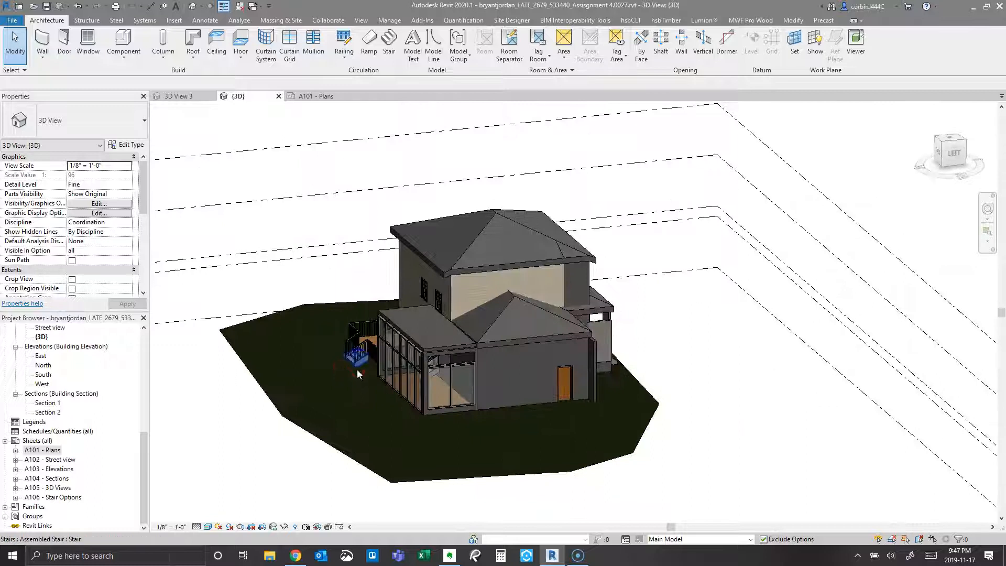
scroll(413, 409, "up", 5)
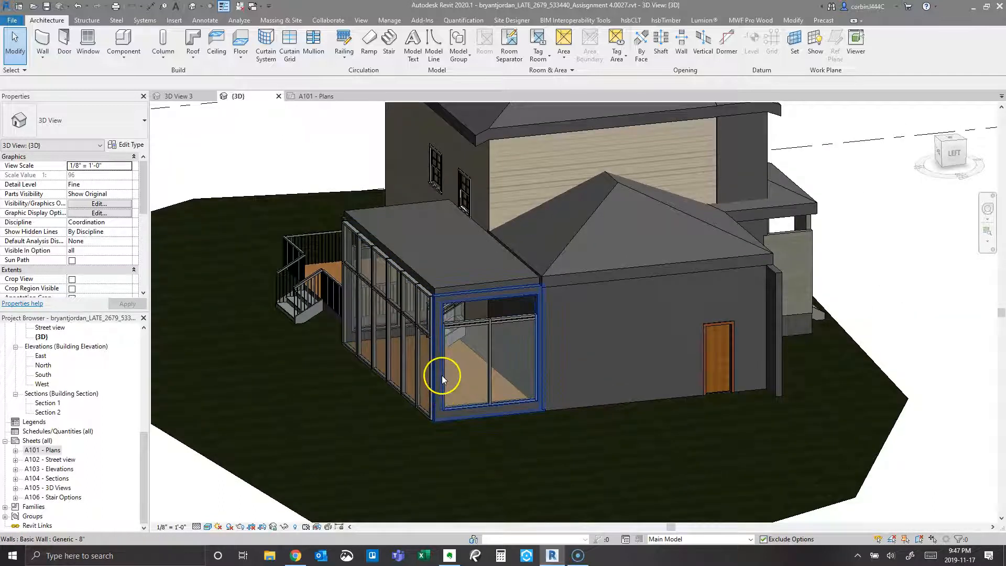
scroll(442, 375, "down", 4)
scroll(417, 378, "up", 5)
scroll(380, 348, "up", 2)
scroll(379, 358, "down", 1)
middle_click_drag(436, 379, 474, 399, "shift")
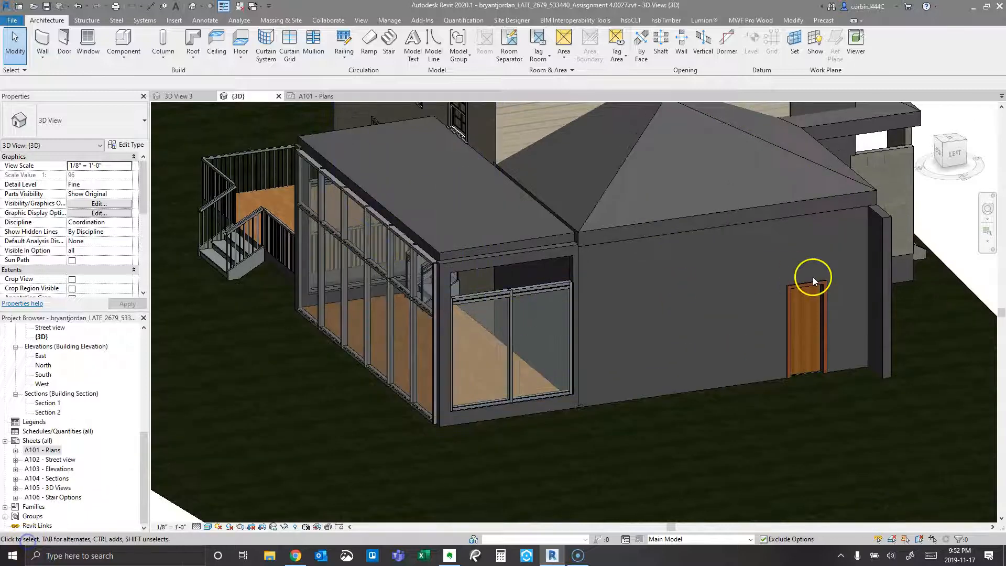
scroll(810, 275, "down", 4)
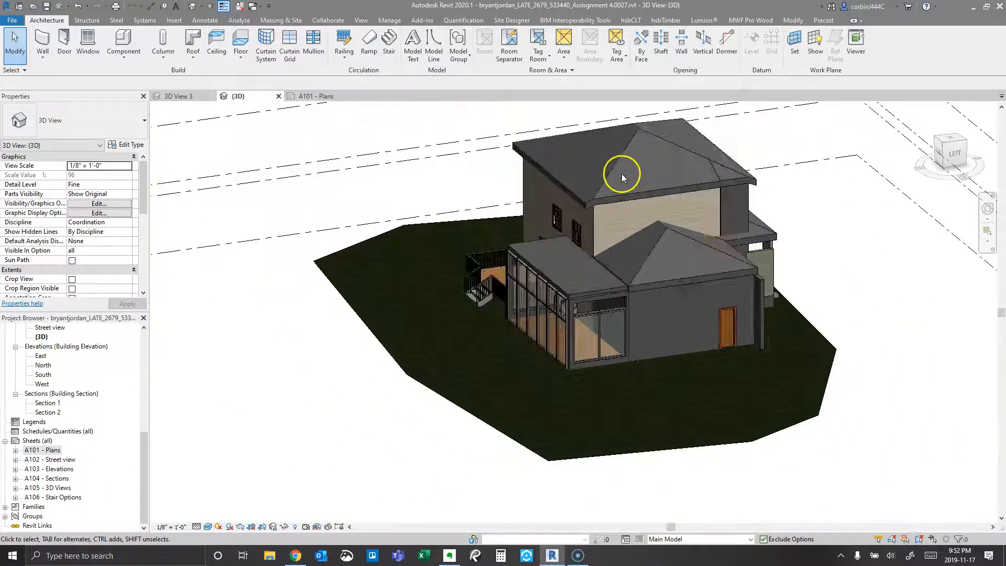
scroll(622, 174, "up", 3)
scroll(563, 403, "down", 2)
scroll(713, 285, "up", 3)
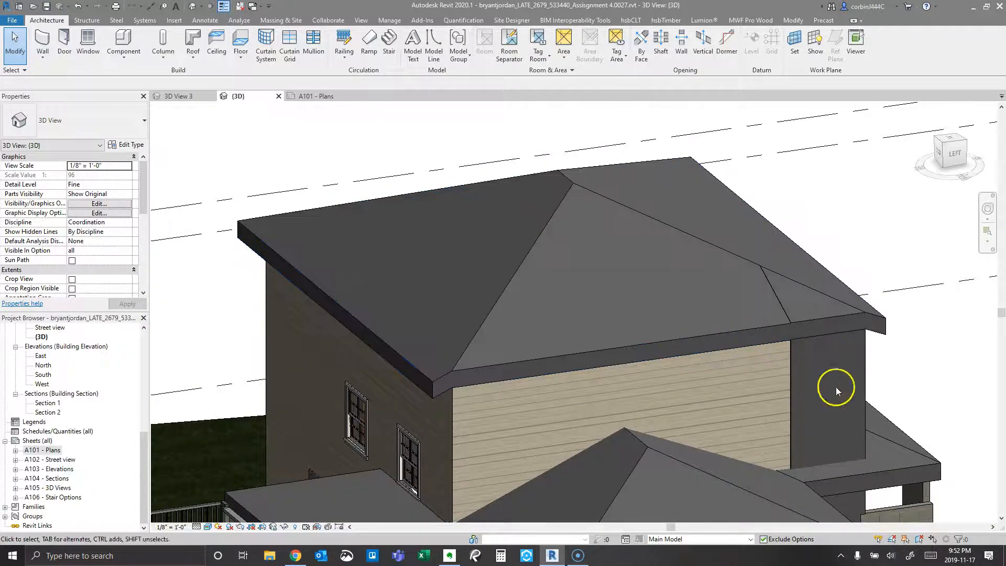
scroll(735, 352, "up", 2)
scroll(819, 285, "down", 2)
Open the upper hip roof's footprint for editing and delete its boundary lines on the garage side
double_click(771, 284)
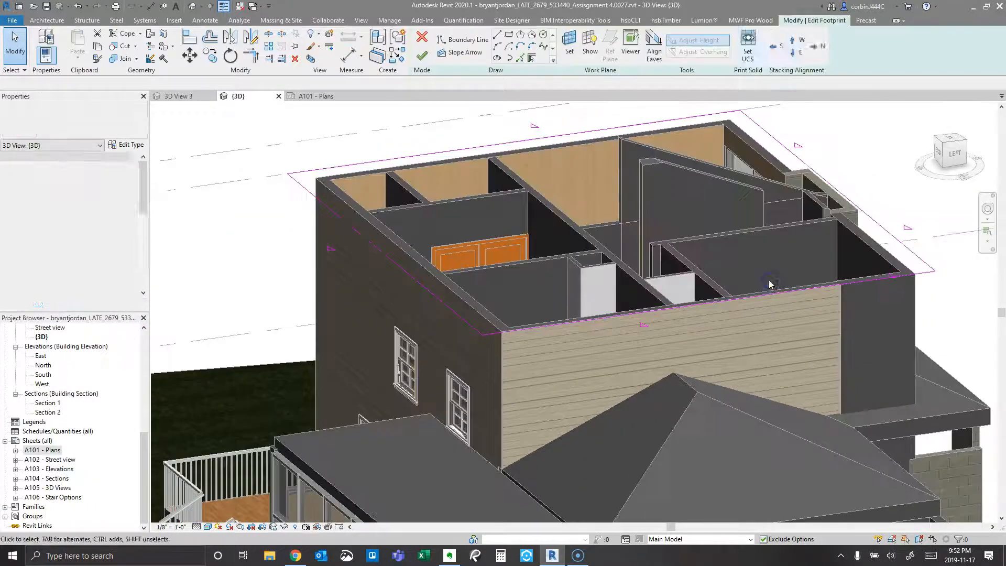
mouse_move(607, 299)
middle_mouse_down("shift")
mouse_move(561, 332)
mouse_move(635, 421)
mouse_move(638, 314)
middle_mouse_up("shift")
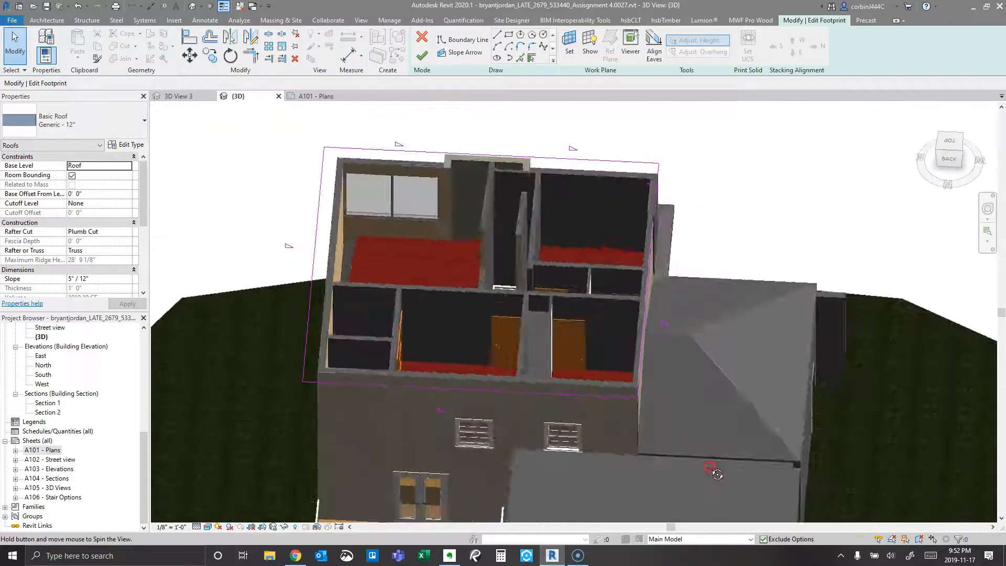
left_click(321, 184)
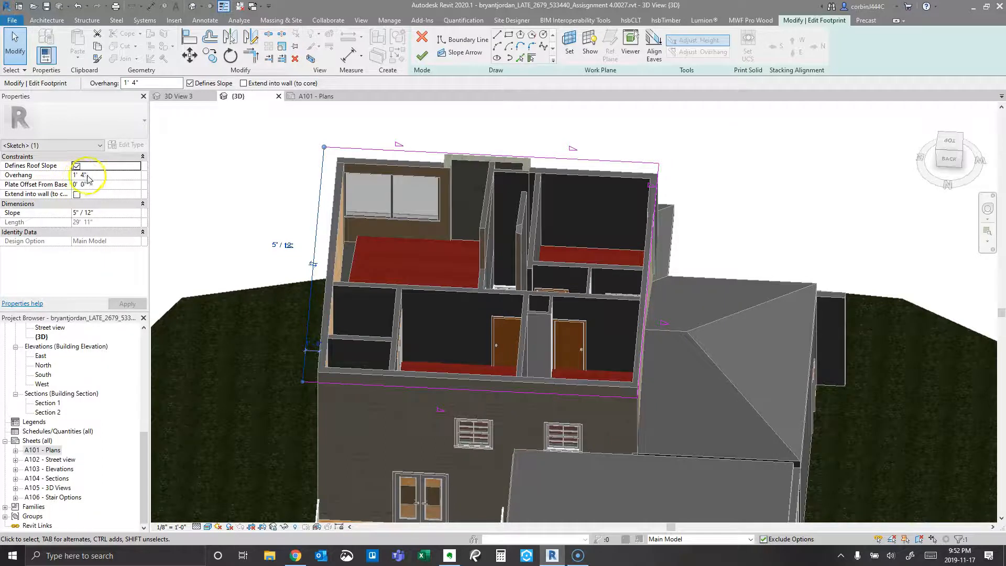
left_click_drag(708, 190, 619, 246)
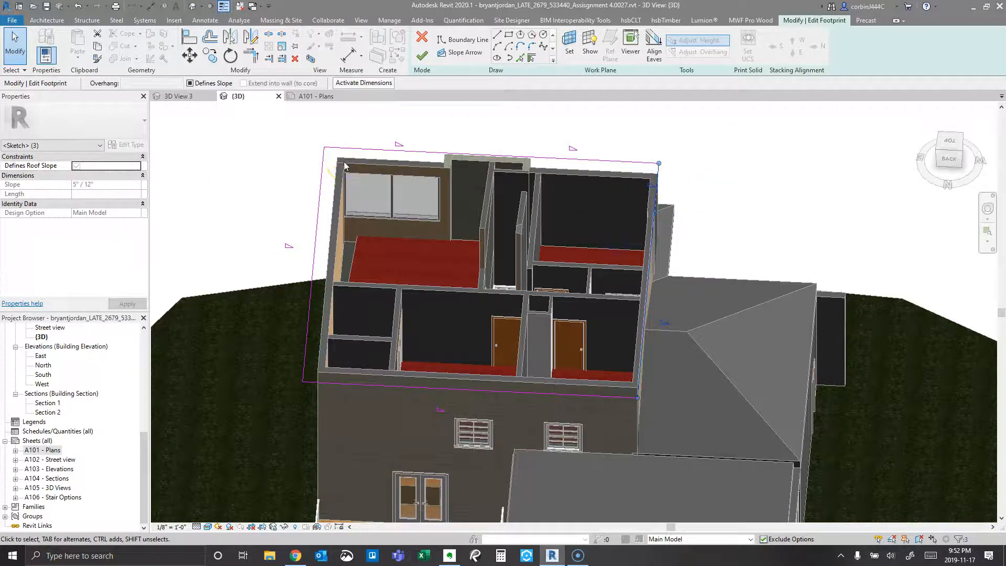
left_click(493, 111)
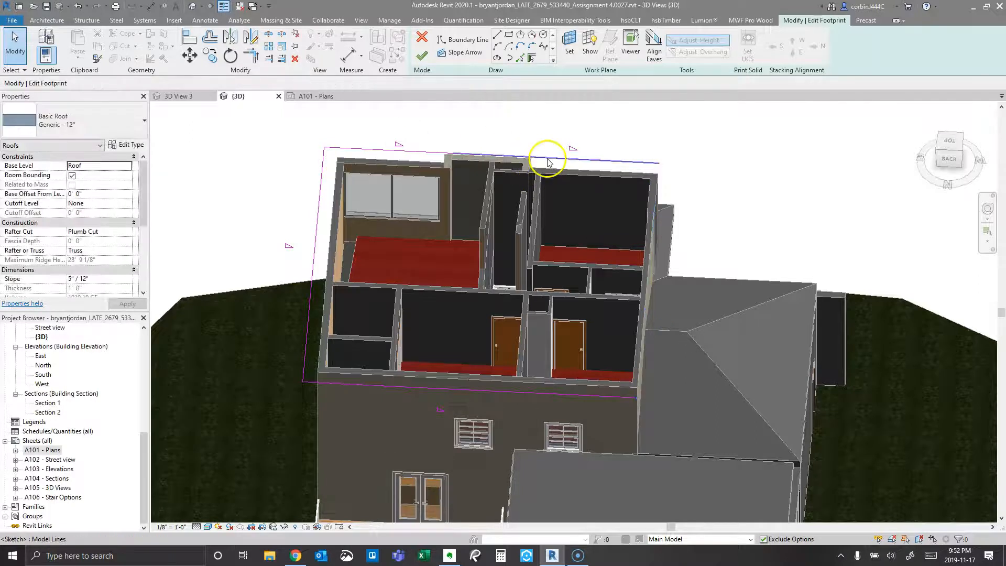
Delete the upper roof's front boundary segment that ends at the open garage-side corner
middle_click_drag(580, 232, 664, 217, "shift")
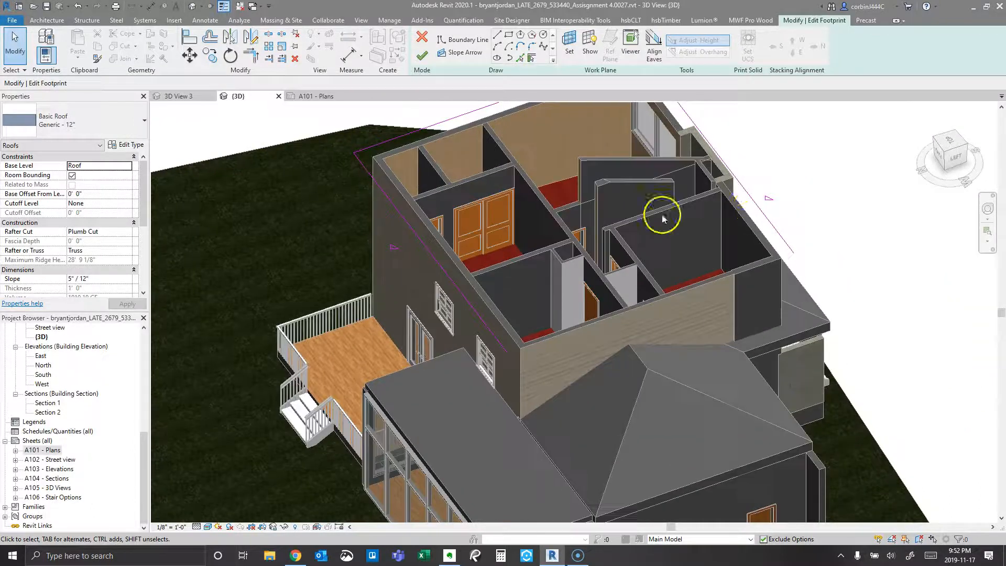
left_click(759, 206)
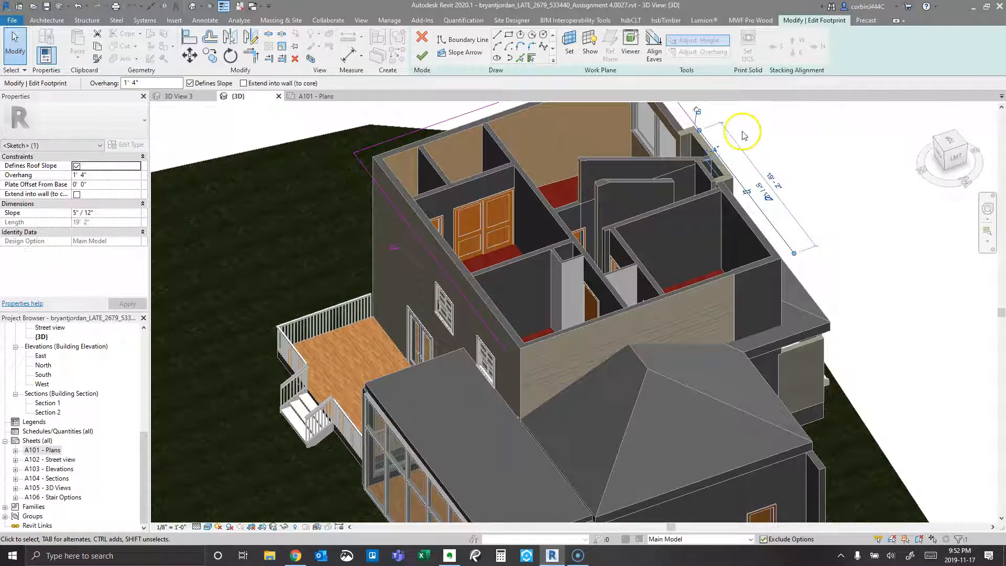
left_click(757, 148)
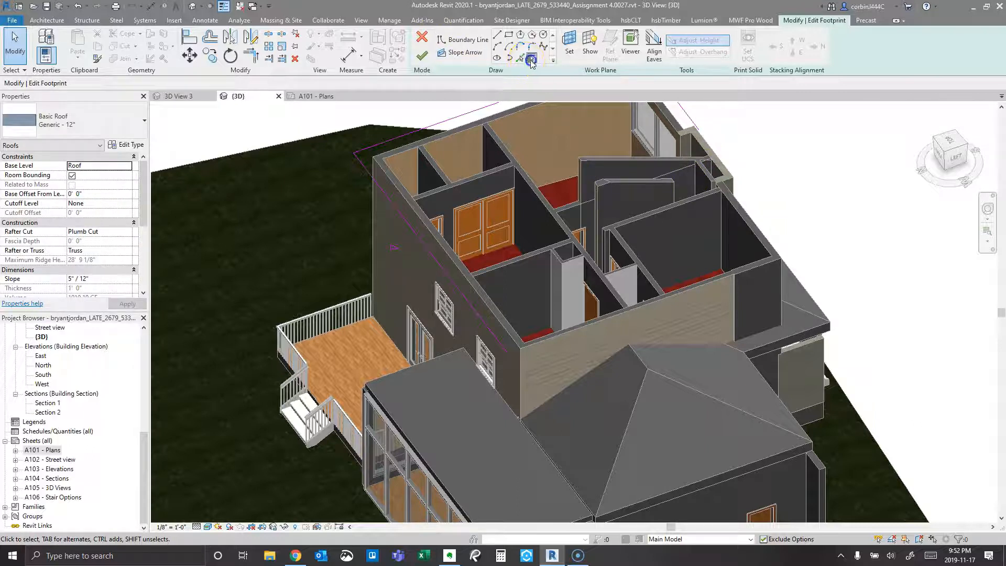
Create a slope-defining boundary from the garage-side wall with a 1' 4" overhang and trim it to the adjoining roof boundaries
left_click(532, 59)
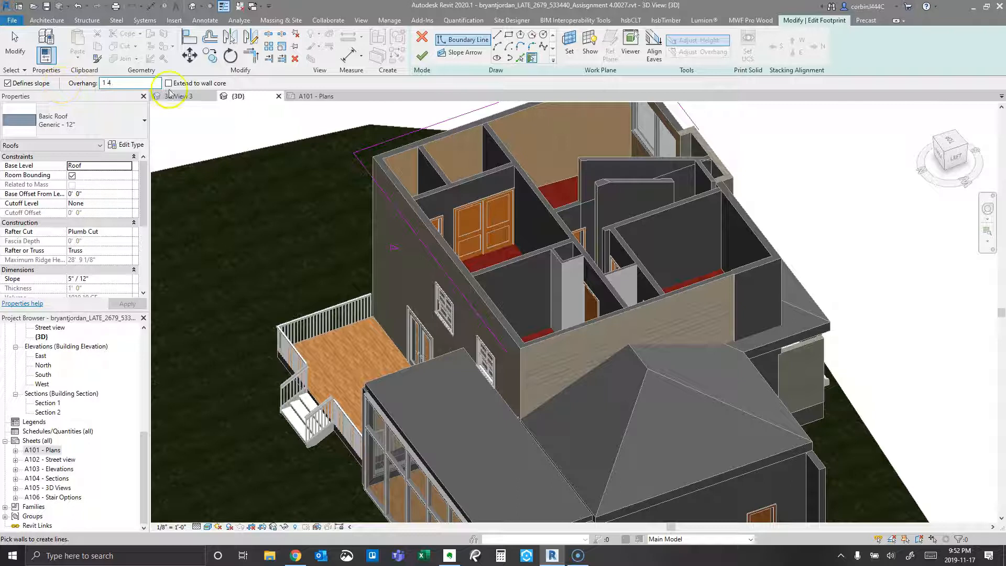
left_click(600, 324)
left_click(257, 55)
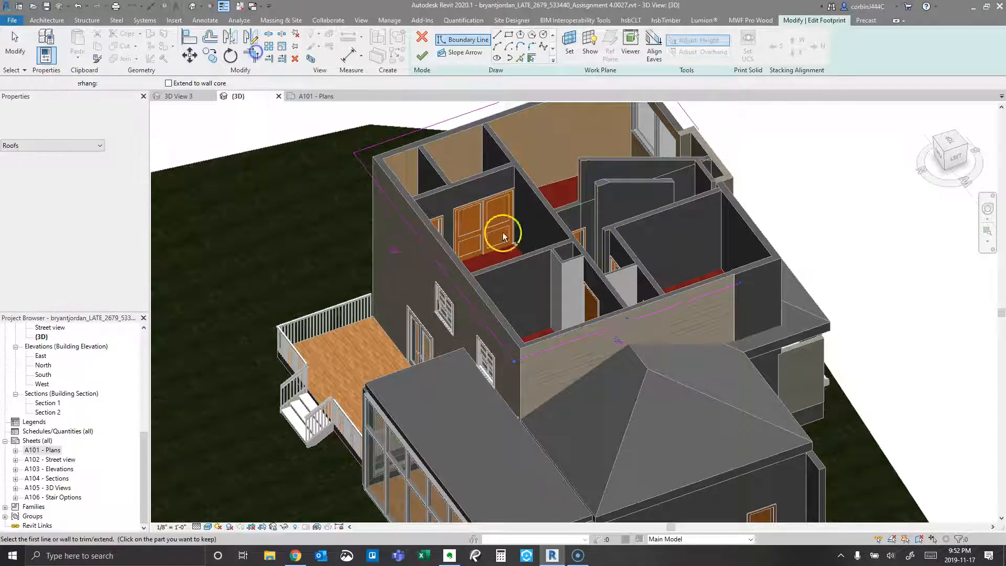
scroll(570, 236, "down", 2)
left_click(637, 284)
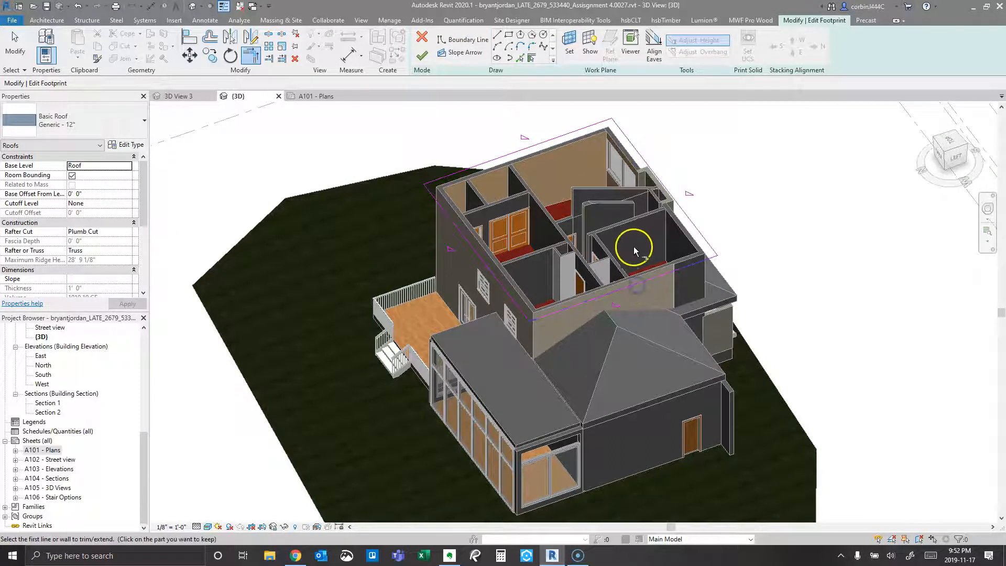
key("Escape")
Set the new garage-side boundary's slope to 5" / 12" and finish the upper roof footprint
left_click(652, 276)
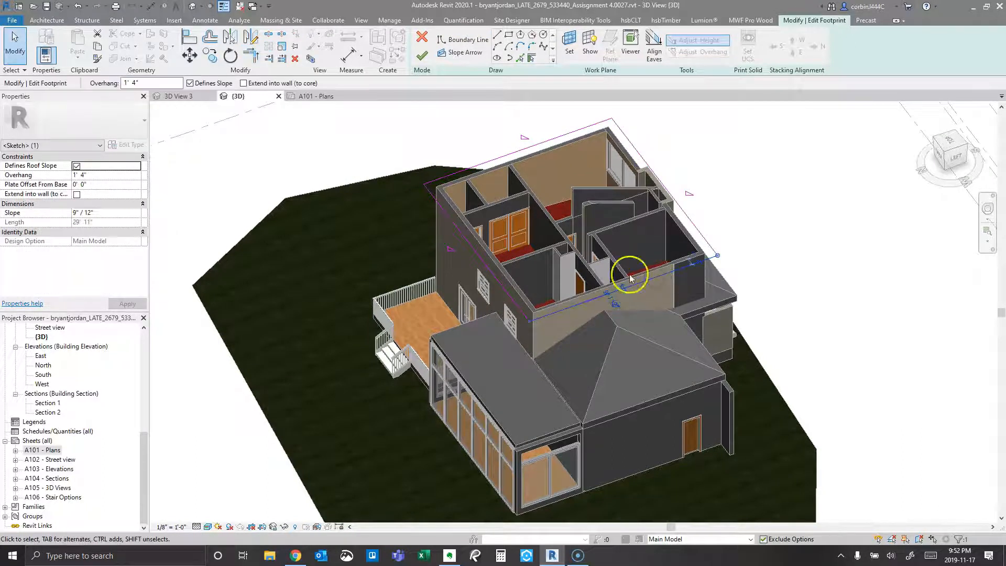
left_click(496, 274)
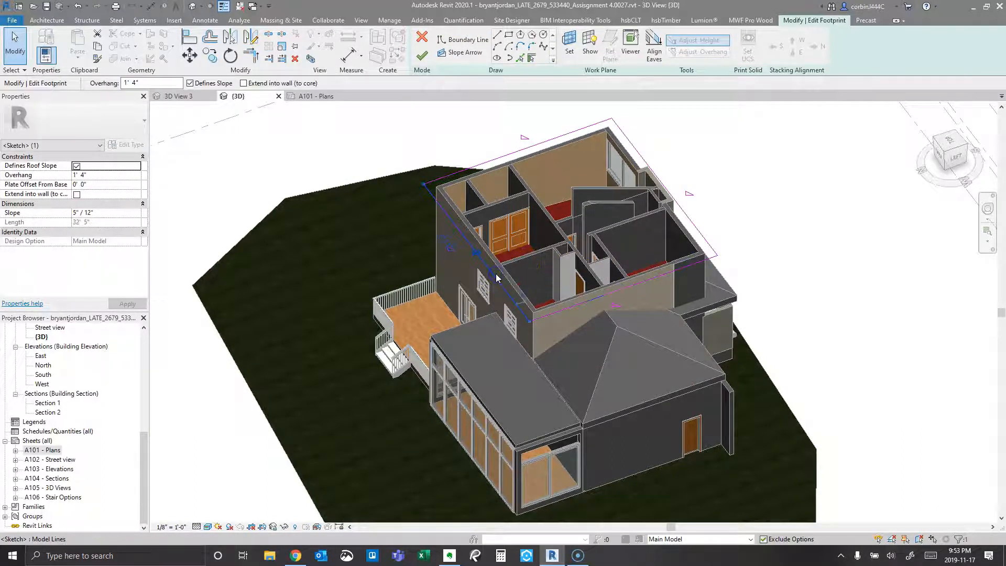
left_click(594, 290)
left_click(601, 301)
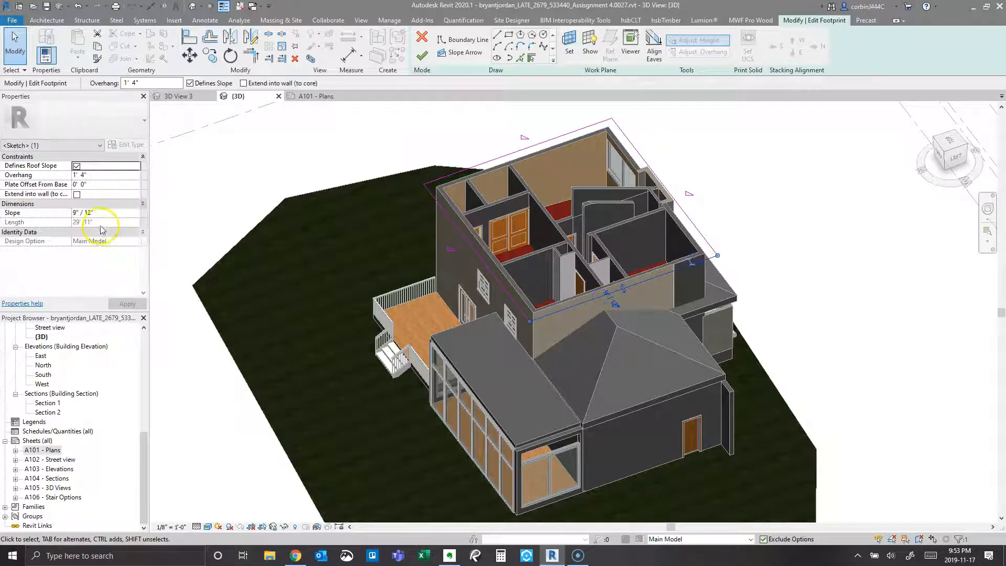
type("5")
left_click(123, 303)
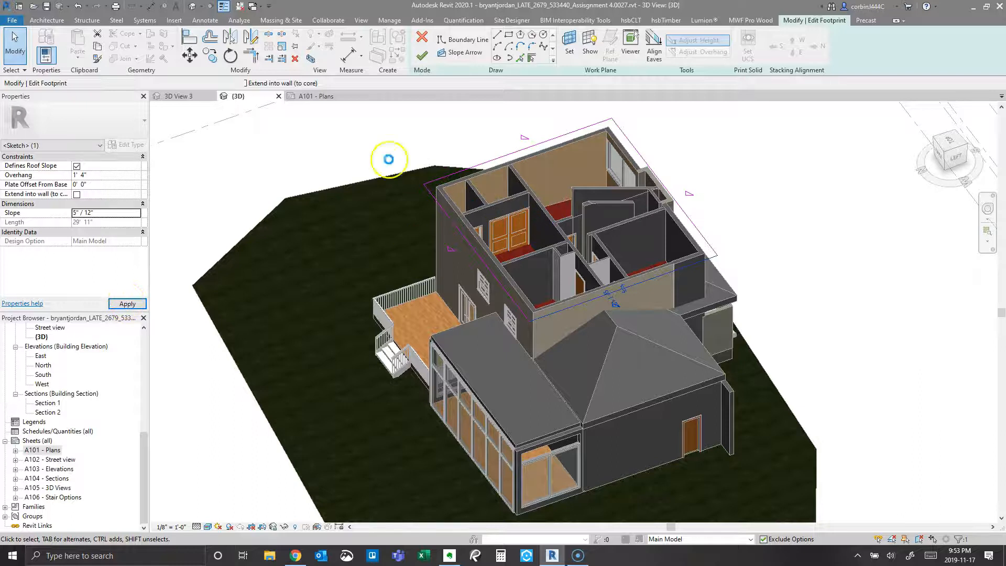
left_click(423, 55)
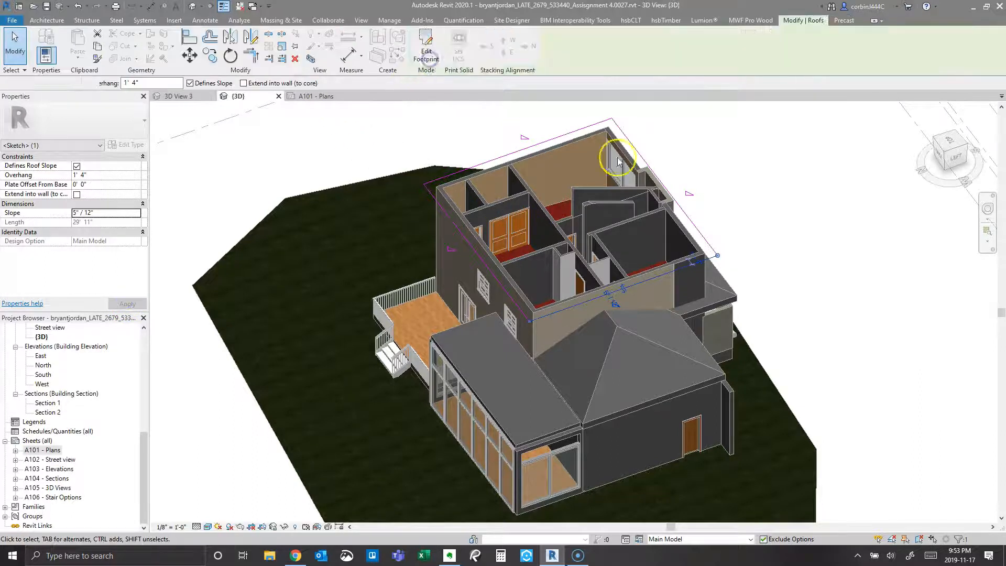
left_click(856, 391)
middle_click_drag(856, 390, 741, 294, "shift")
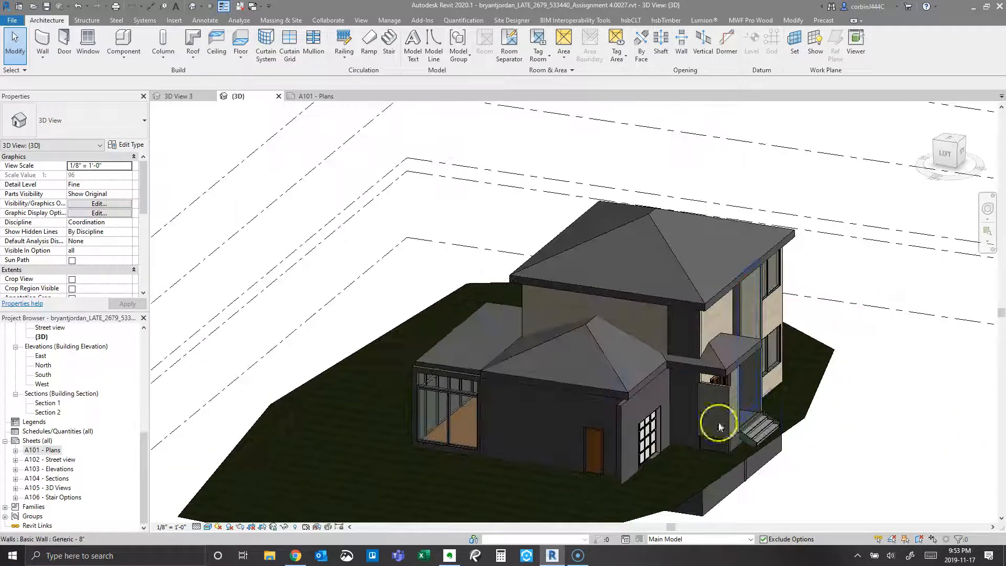
Try to align the porch roof's footprint edge with the outer face of the masonry wall beside the front door
scroll(664, 396, "up", 3)
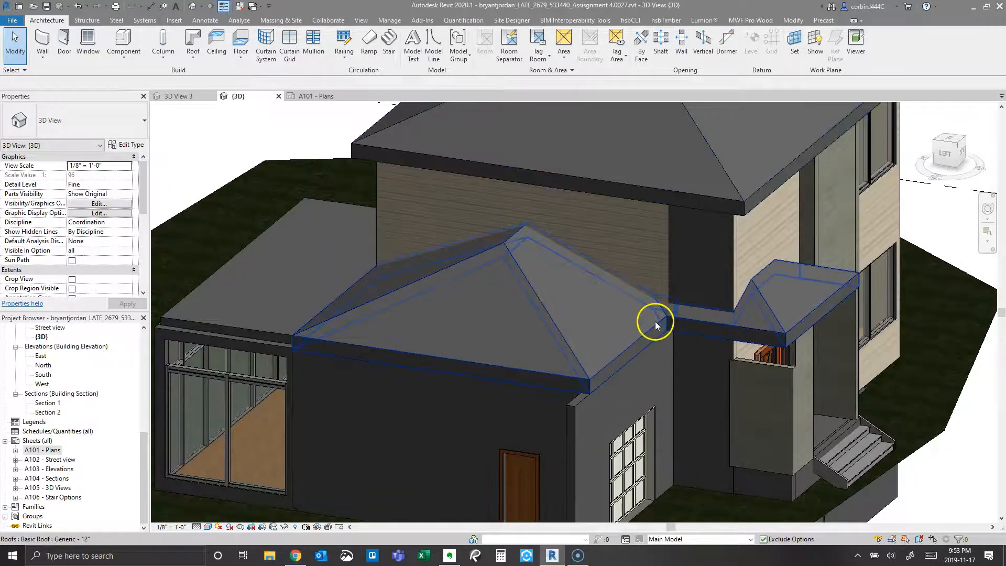
middle_click_drag(860, 323, 698, 340, "shift")
double_click(705, 371)
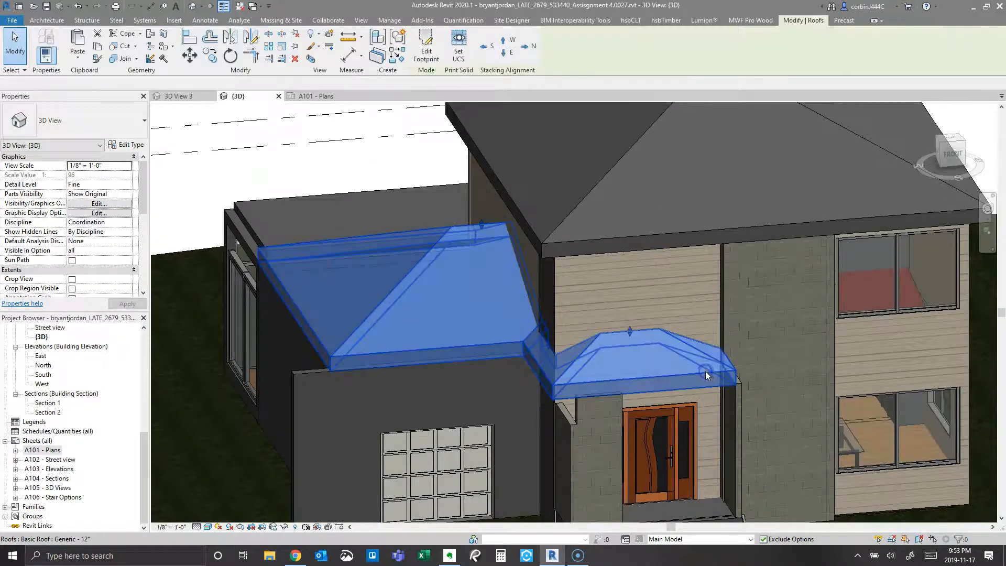
scroll(749, 387, "up", 3)
middle_click_drag(750, 389, 697, 400, "shift")
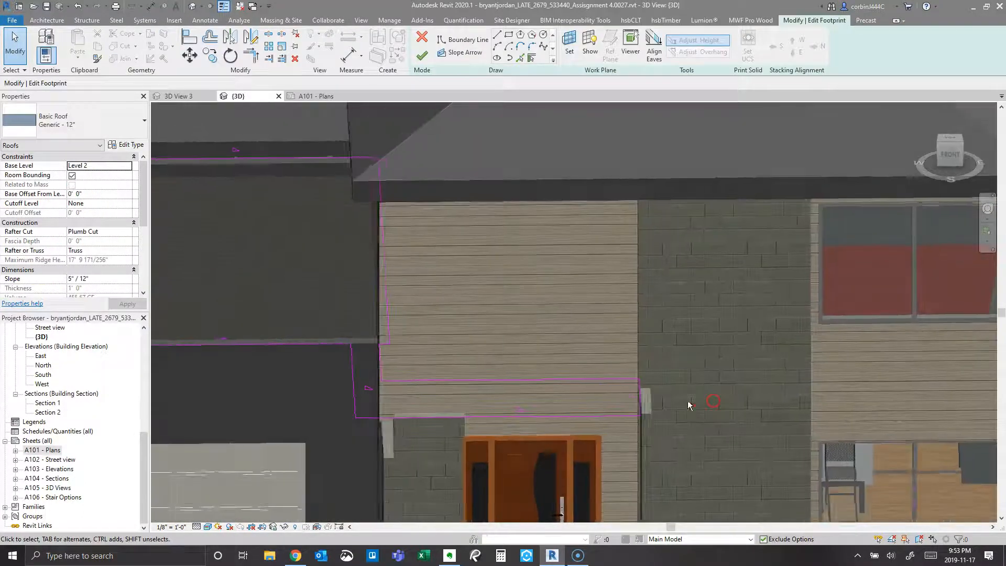
left_click(641, 394)
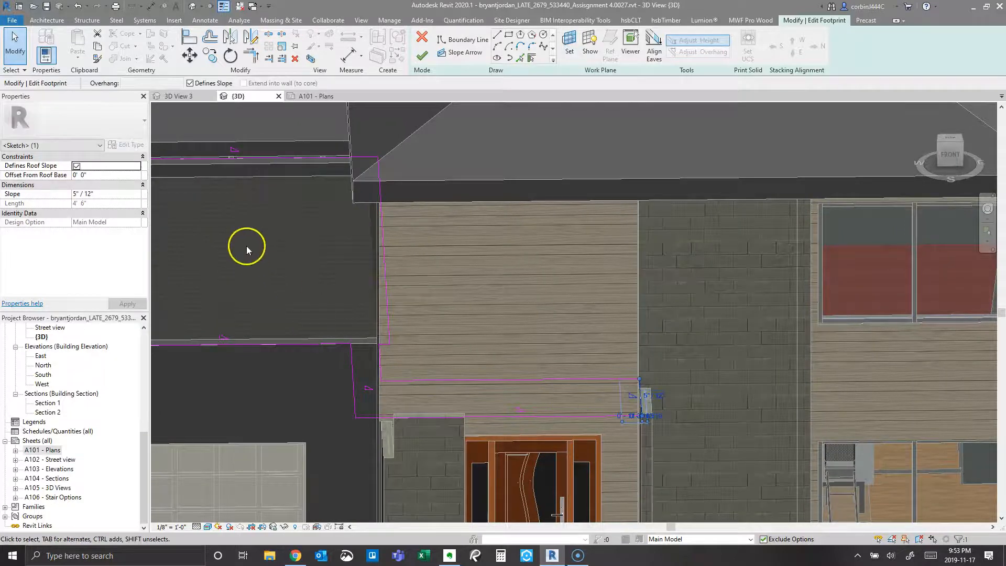
left_click(189, 38)
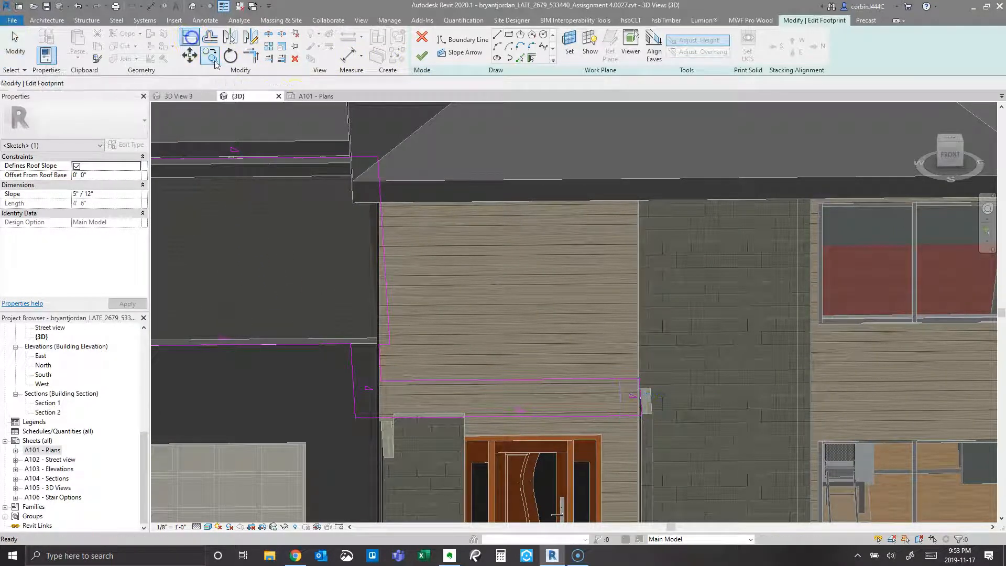
left_click(653, 409)
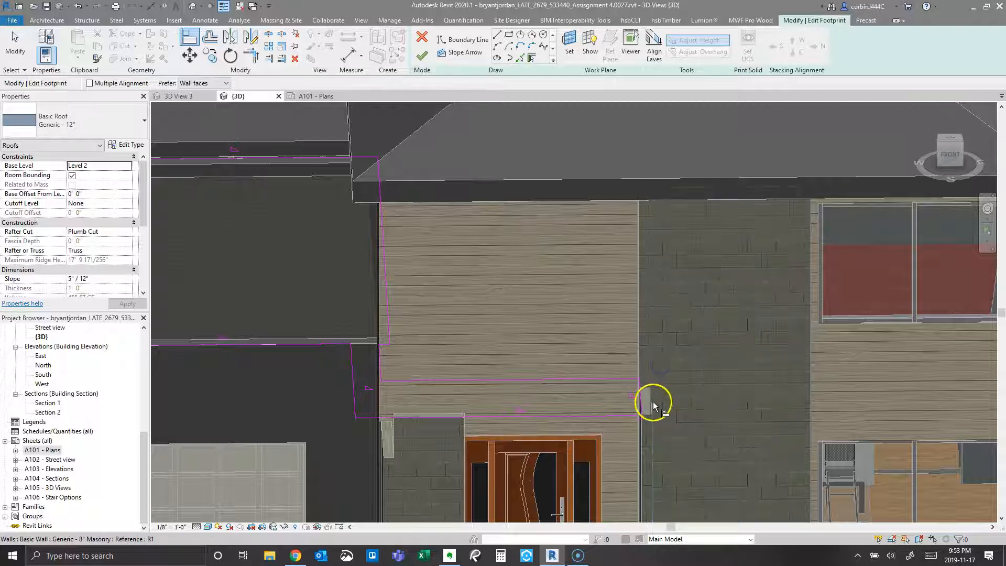
middle_click_drag(653, 412, 465, 387, "shift")
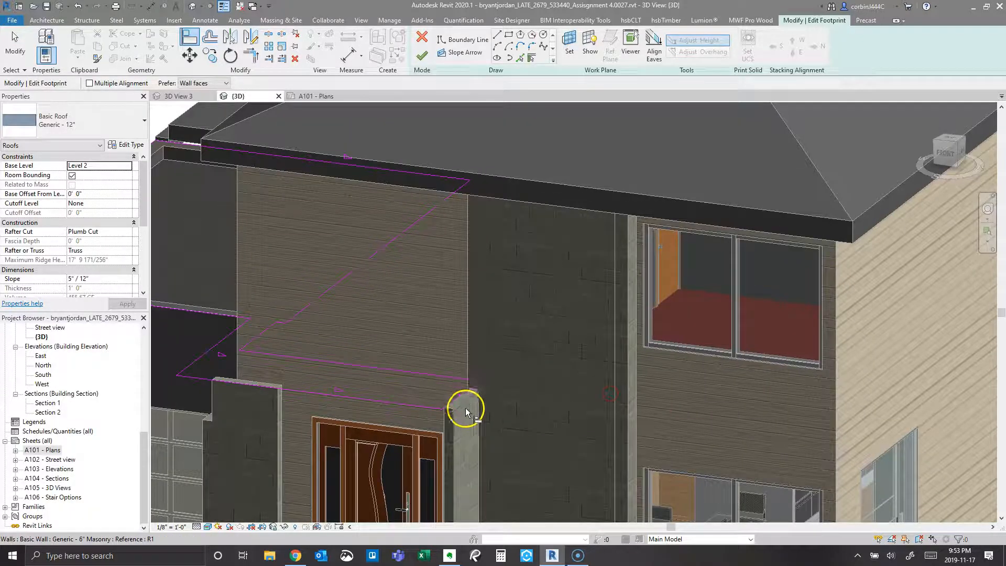
key("Tab")
left_click(463, 404)
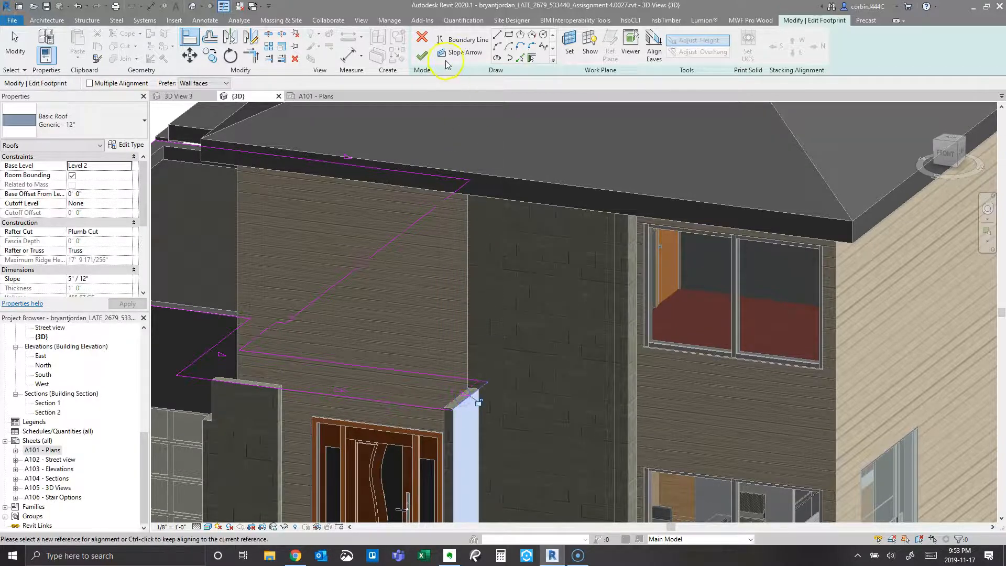
left_click(422, 56)
key("Escape")
Undo the porch roof edge alignment and discard the open footprint edits
scroll(366, 221, "down", 5)
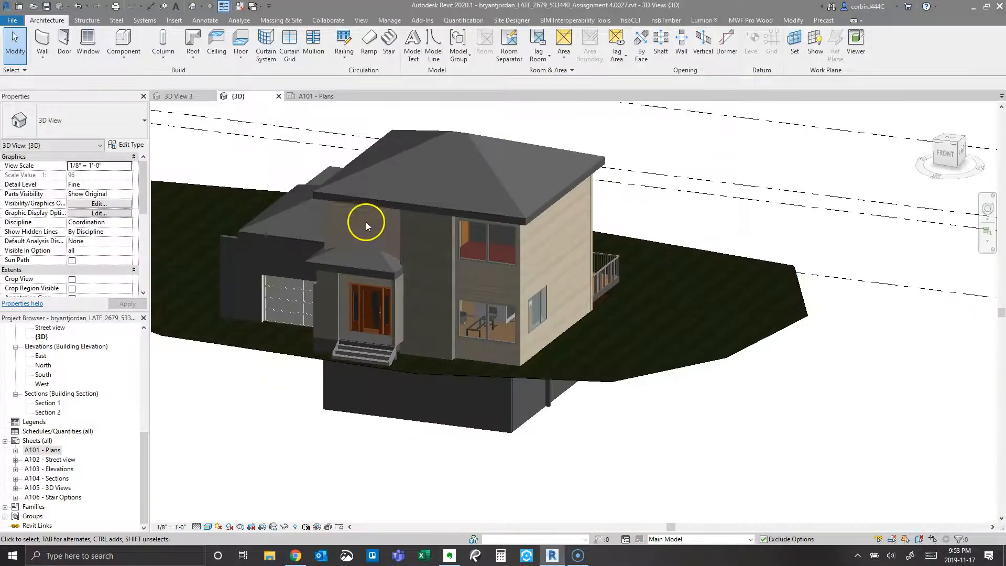
mouse_move(333, 285)
middle_mouse_down("shift")
mouse_move(326, 328)
mouse_move(413, 317)
middle_mouse_up("shift")
key("ctrl+z")
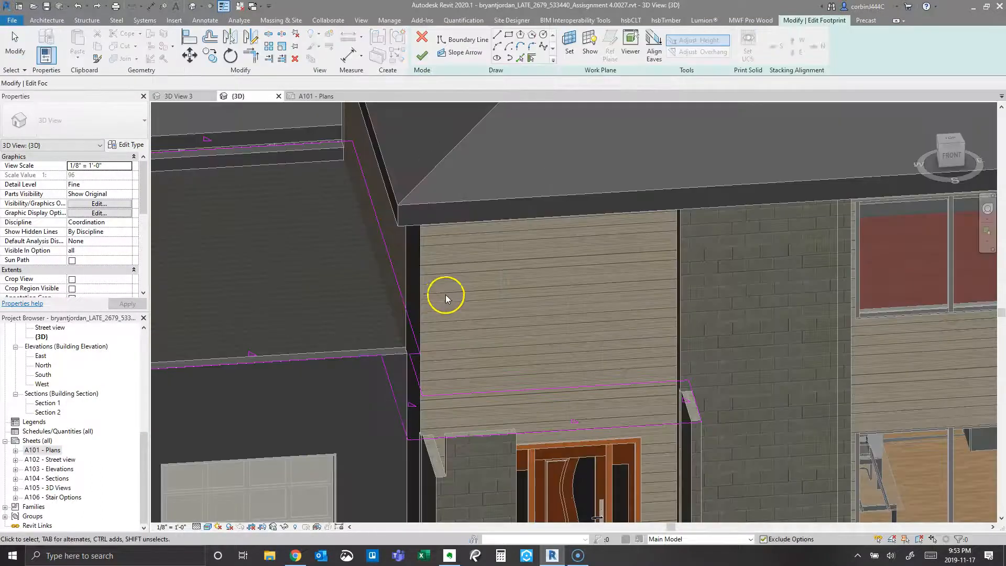
left_click(428, 41)
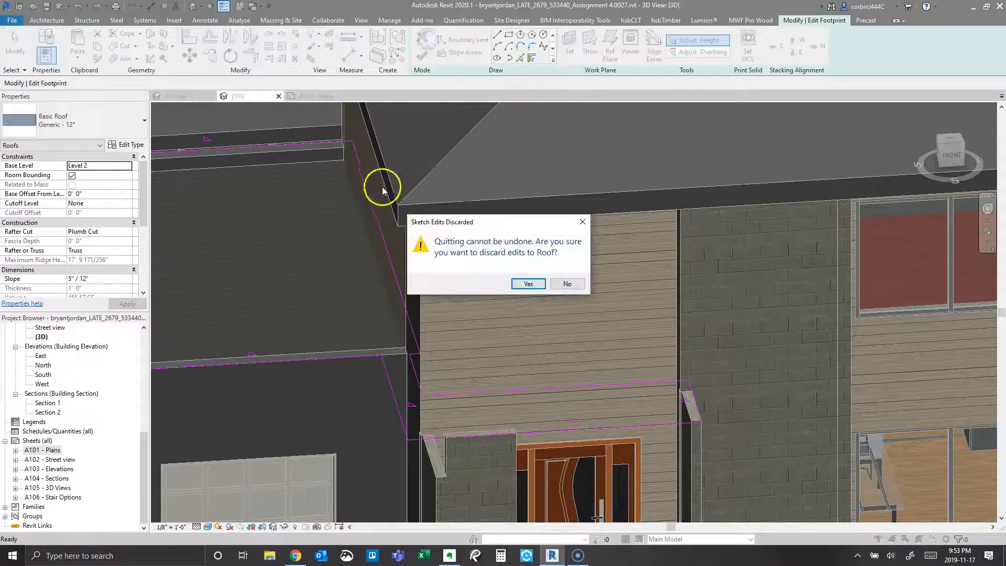
left_click(524, 285)
Align the porch roof's fascia and the adjacent face of the masonry wall beside the front door
scroll(540, 285, "down", 3)
middle_click_drag(677, 373, 497, 378, "shift")
scroll(496, 377, "up", 4)
left_click(190, 36)
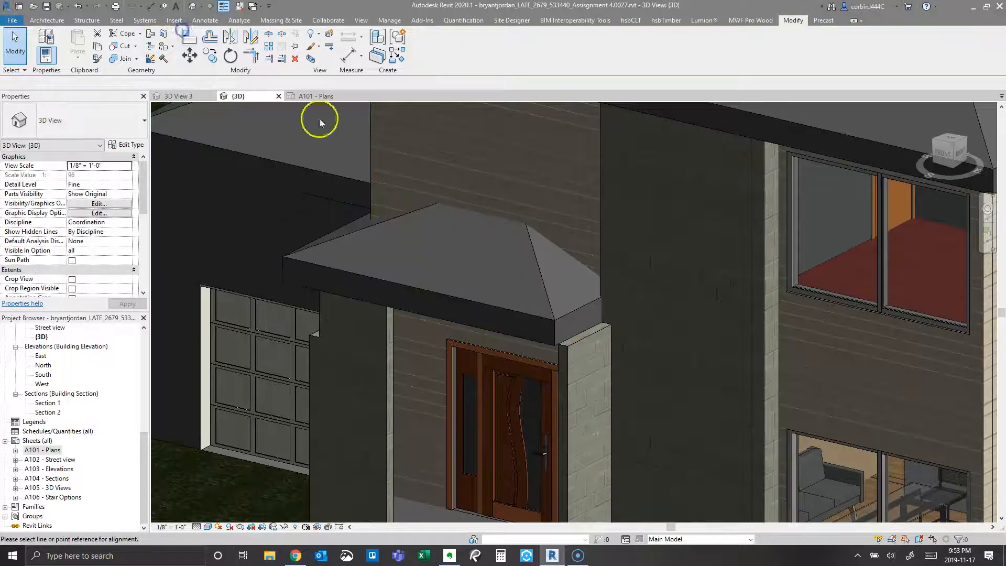
left_click(565, 317)
left_click(577, 345)
middle_click_drag(577, 345, 647, 304, "shift")
left_click(736, 297)
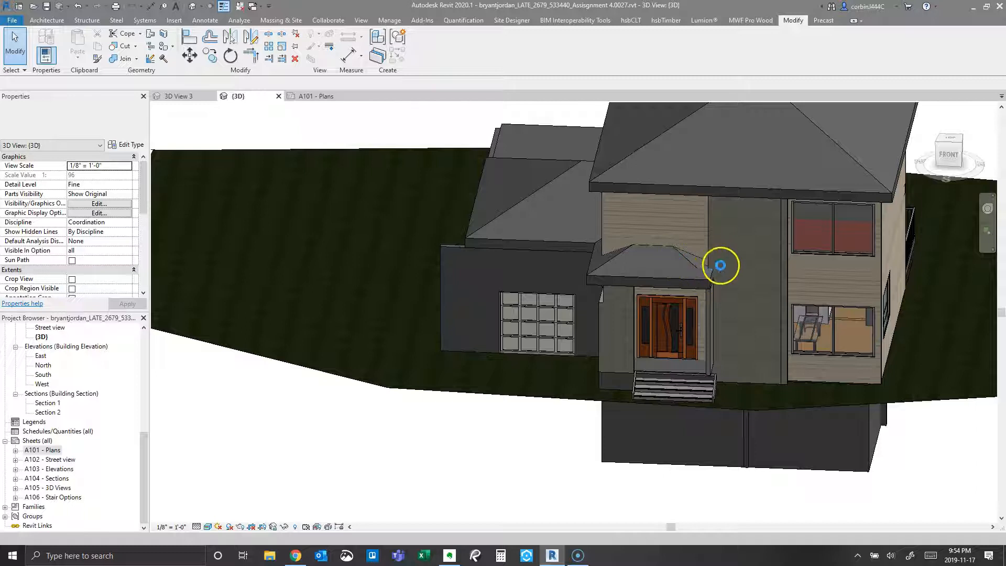
scroll(721, 266, "up", 3)
scroll(741, 269, "down", 2)
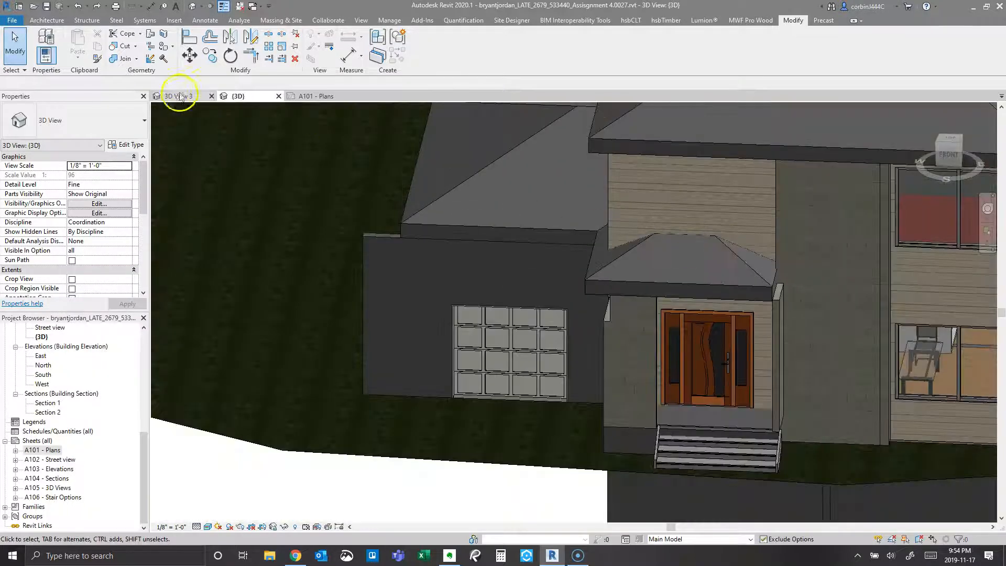
Open the A101 - Plans sheet and activate the Level 2 floor plan view on it
left_click(180, 95)
left_click(320, 96)
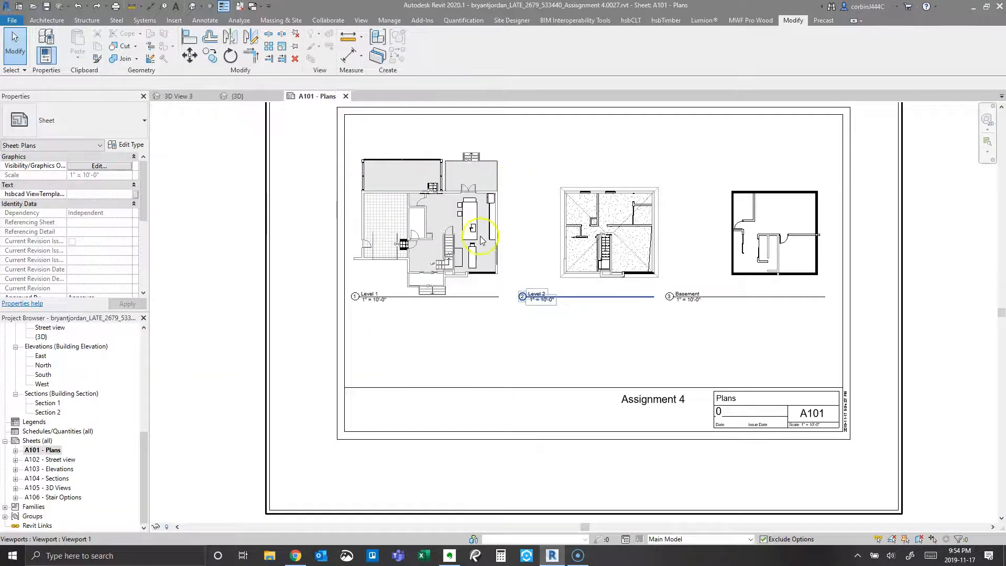
scroll(412, 289, "up", 8)
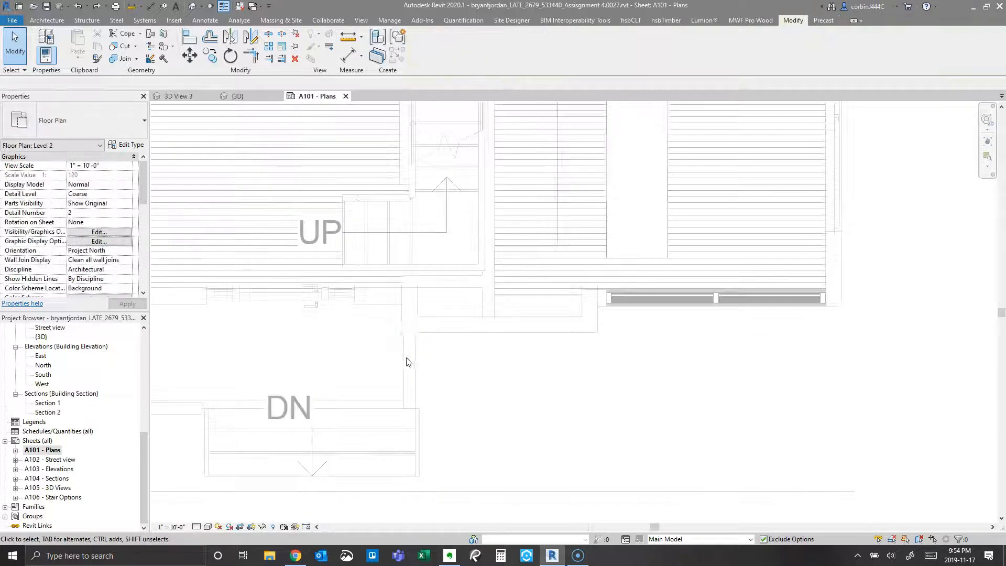
scroll(404, 283, "down", 8)
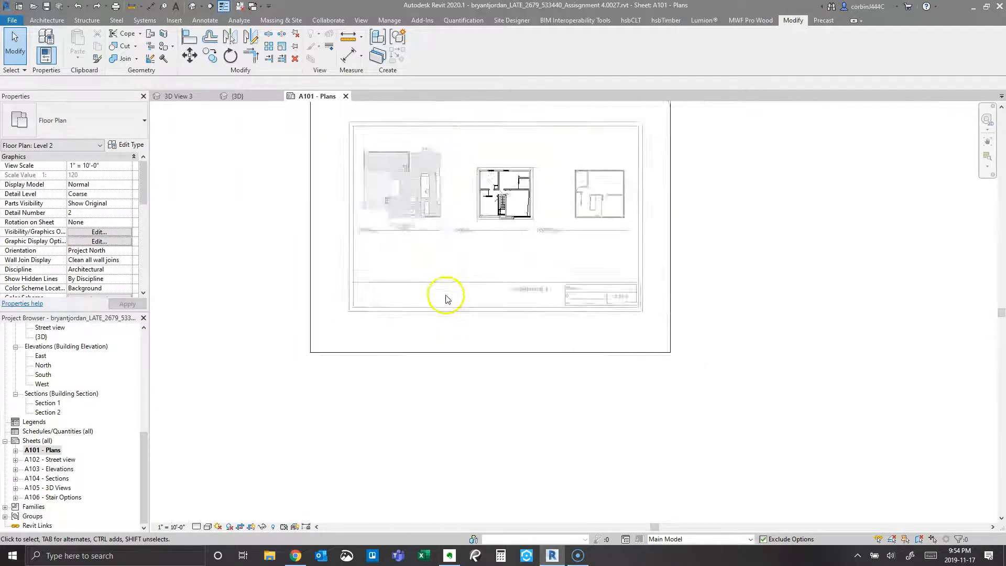
scroll(420, 199, "up", 2)
scroll(472, 168, "down", 3)
Edit the Level 2 view's oversized crop region and delete its existing boundary lines
left_click(488, 152)
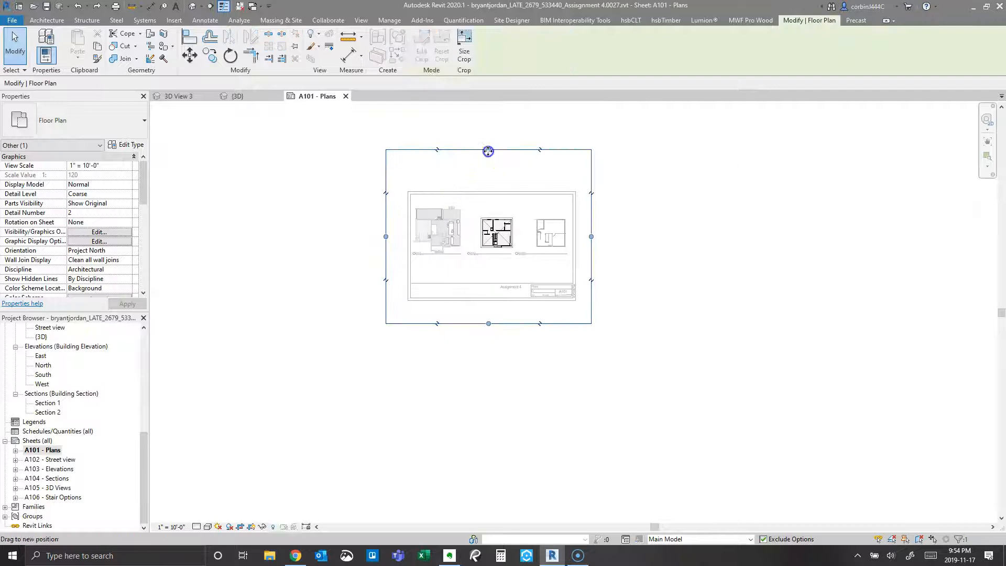
left_click_drag(497, 209, 497, 207)
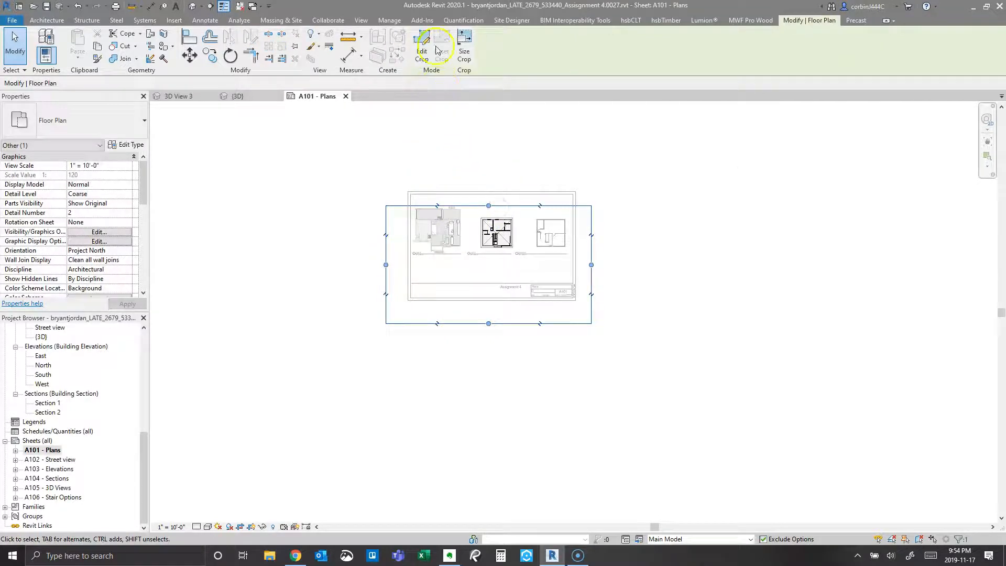
left_click(422, 51)
mouse_move(324, 159)
left_mouse_down()
mouse_move(689, 426)
mouse_move(713, 431)
left_mouse_up()
key("Delete")
Draw a new rectangular crop boundary closely around the Level 2 plan, just outside the roof outline
left_click(453, 36)
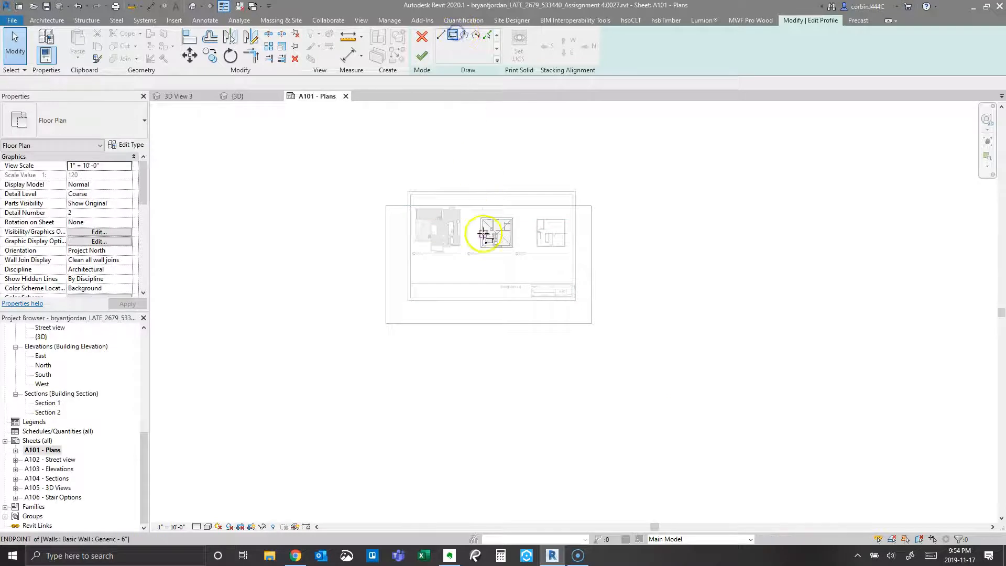
scroll(479, 225, "up", 5)
left_click(475, 176)
left_click(645, 342)
key("Escape")
key("Escape")
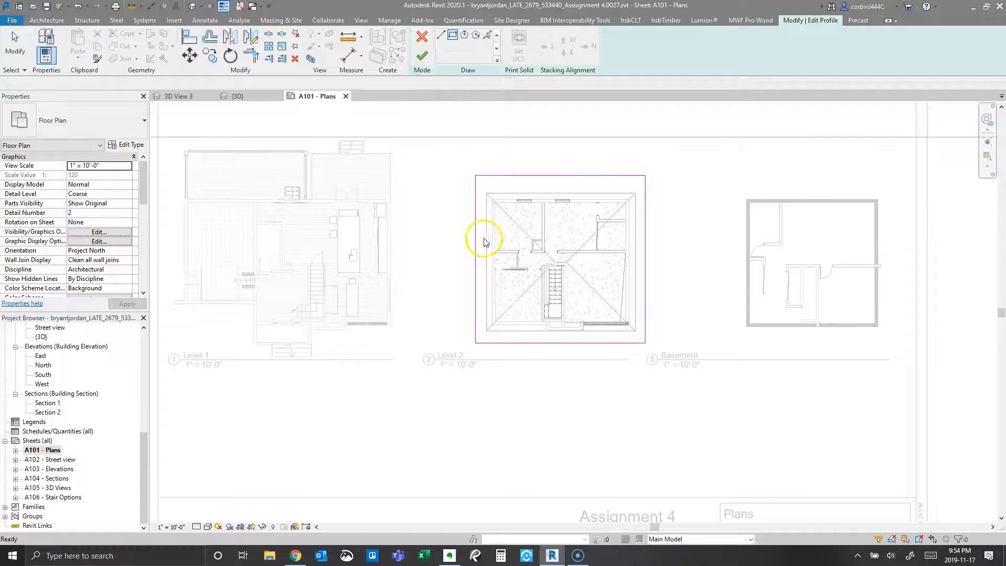
Widen the crop boundary toward the Level 1 plan, move its upper edge about 20' 6" beyond the rear wall, and finish the crop edit
left_click(474, 244)
left_click_drag(472, 244, 398, 240)
scroll(507, 306, "down", 2)
mouse_move(521, 218)
left_mouse_down()
mouse_move(521, 171)
mouse_move(502, 173)
left_mouse_up()
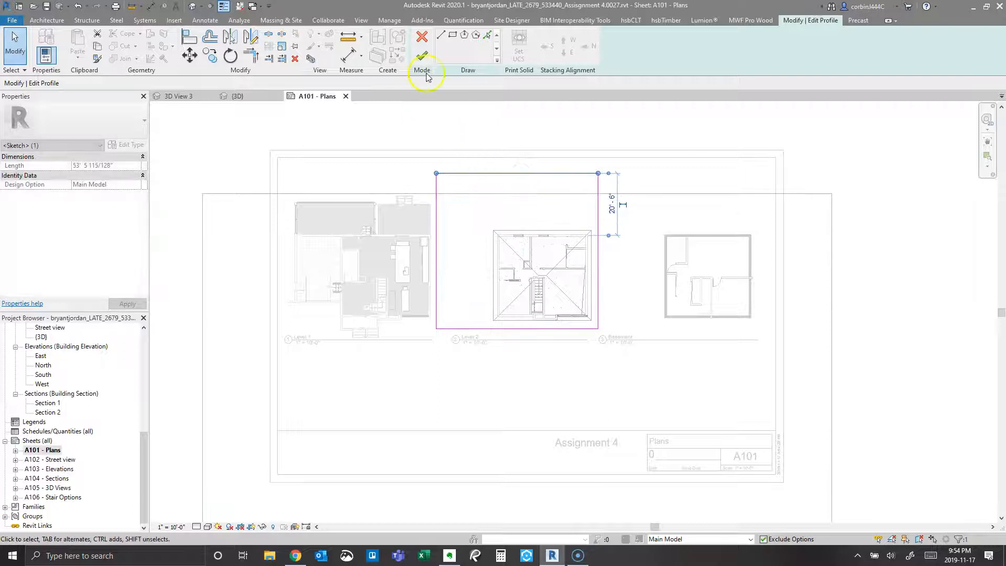
left_click(422, 56)
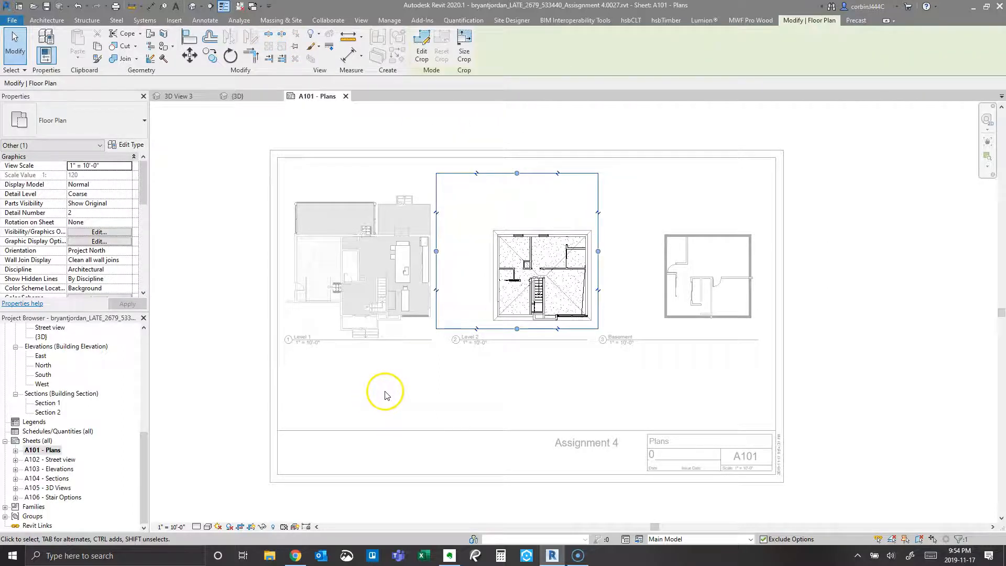
Set the Level 2 view range's bottom offset and view depth offset to -2' 0"
scroll(479, 275, "up", 2)
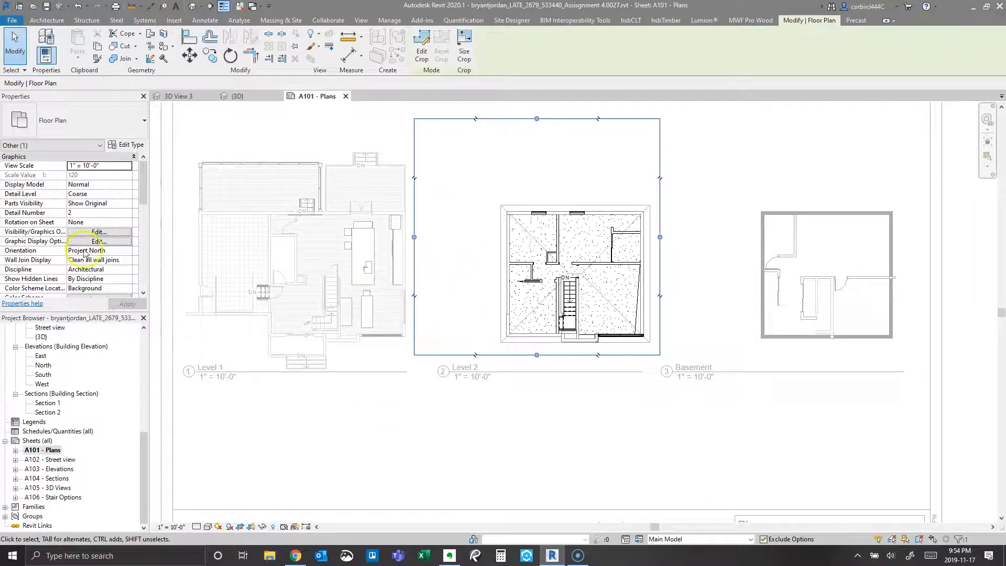
scroll(84, 226, "down", 5)
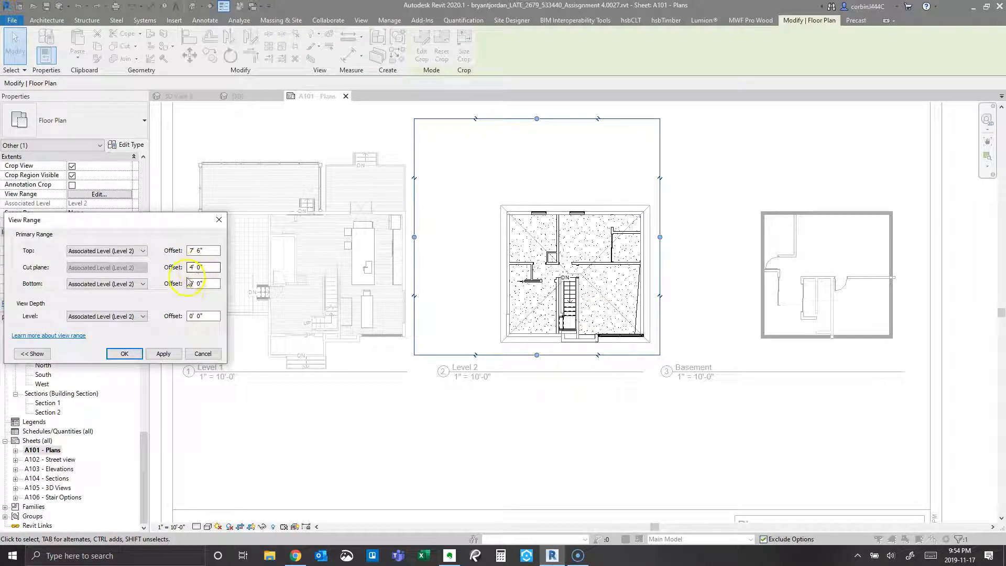
left_click(135, 285)
left_click(134, 288)
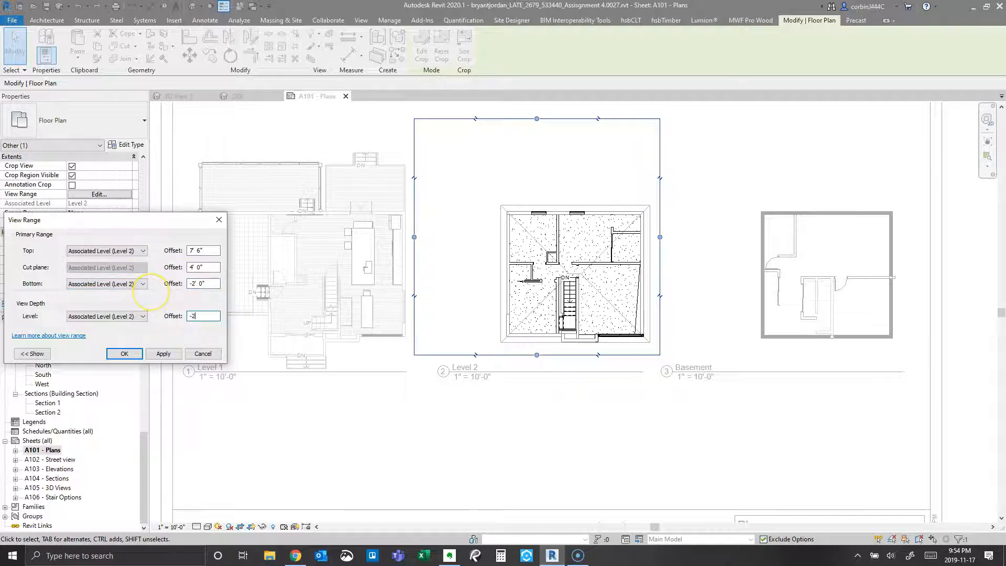
type("-2")
key("Return")
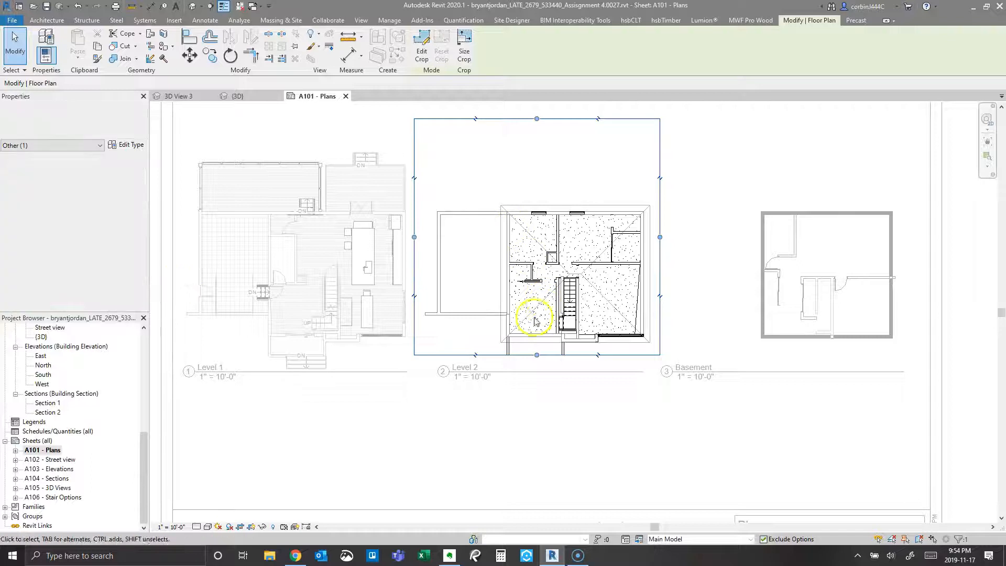
Turn off the Level 2 plan's underlay by setting its base level range to None
scroll(464, 225, "up", 3)
left_click(405, 363)
scroll(403, 359, "down", 3)
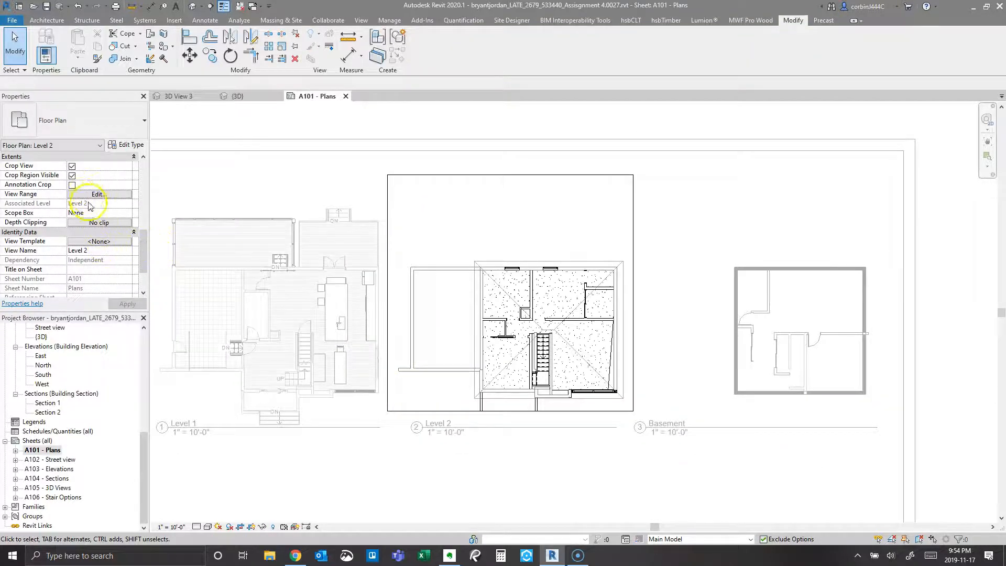
scroll(97, 198, "up", 5)
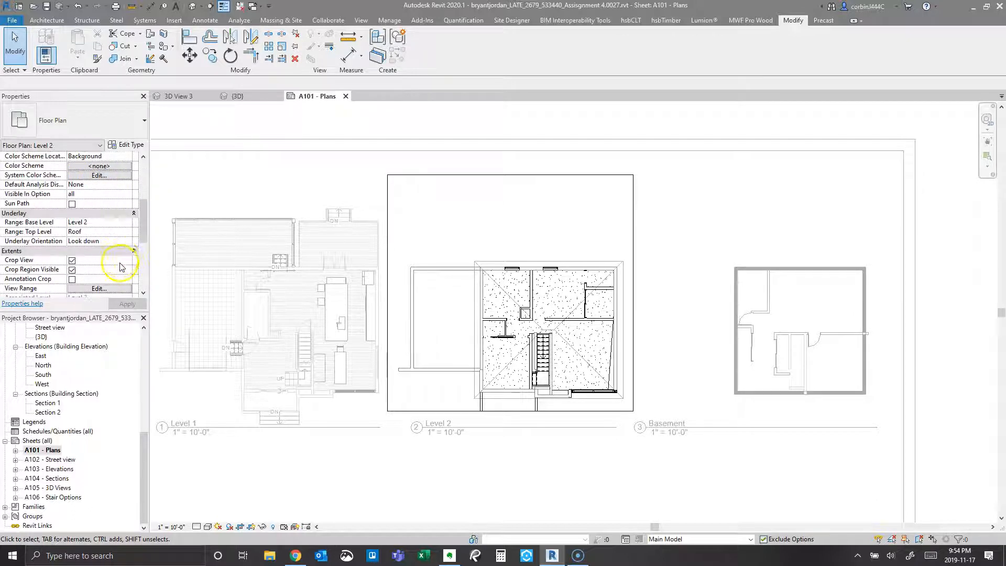
left_click(130, 223)
left_click(76, 232)
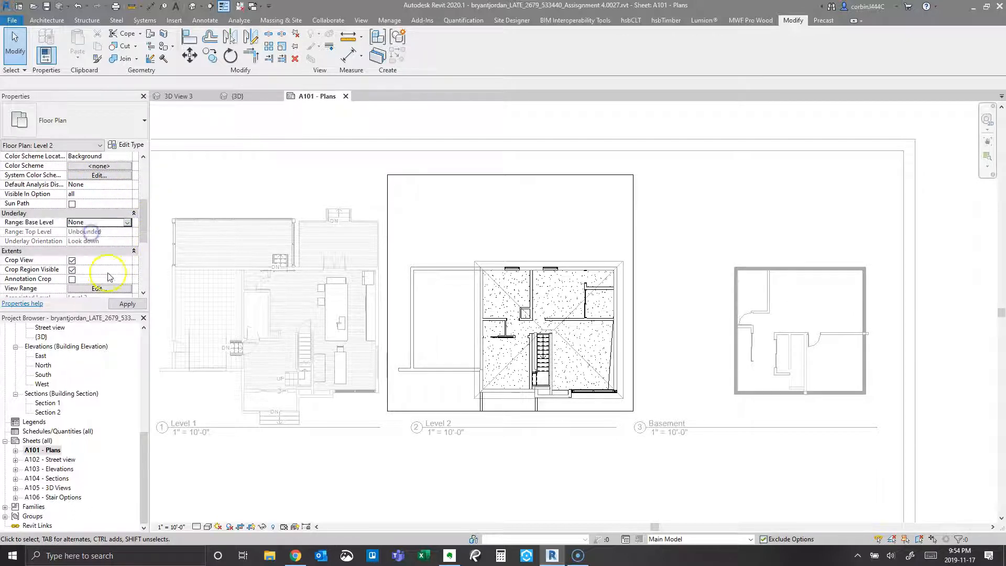
left_click(131, 306)
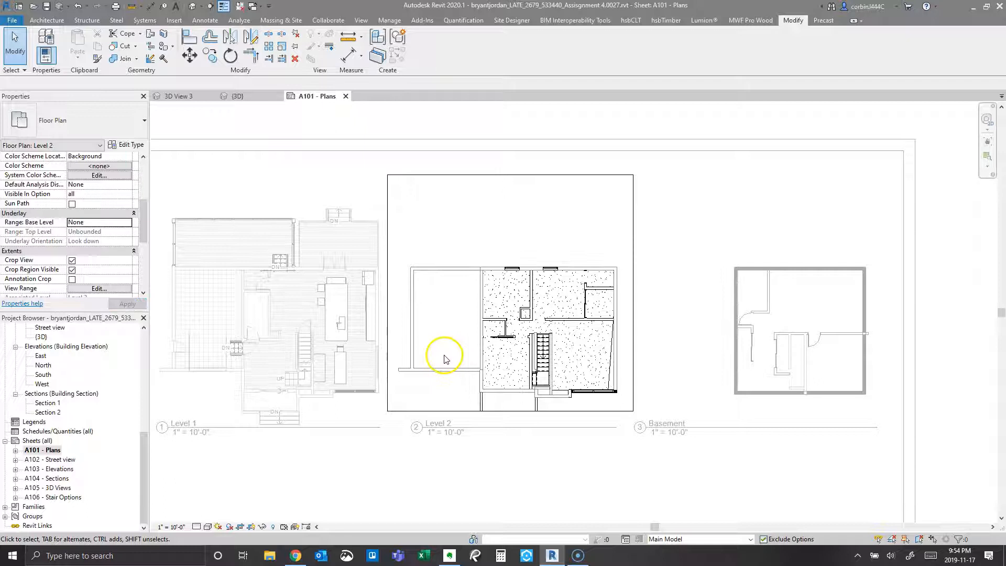
Extend the lower edge of the Level 2 crop region slightly past the entry porch walls
scroll(498, 383, "down", 2)
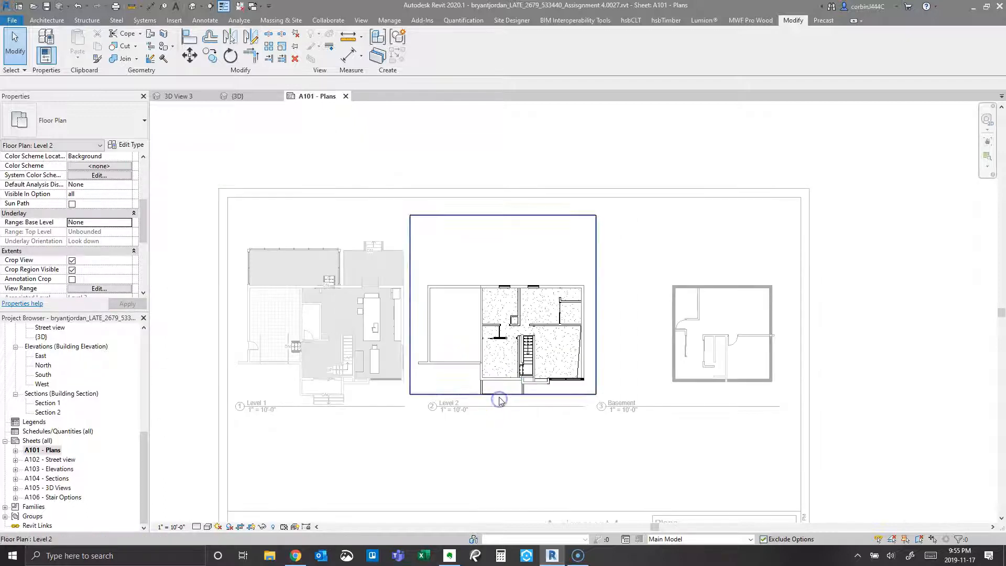
left_click(493, 395)
left_click_drag(503, 397, 505, 402)
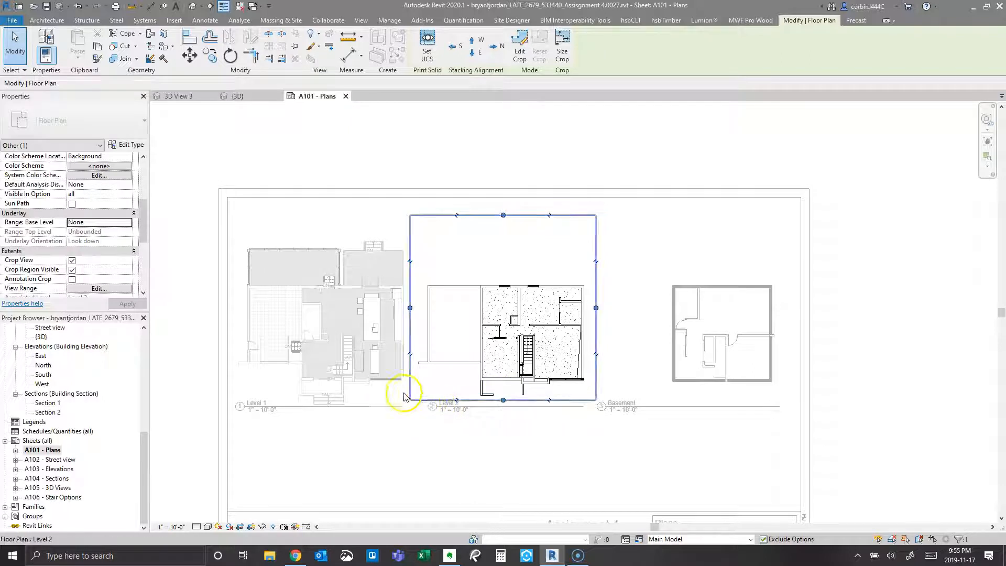
left_click(389, 400)
Set the Level 2 plan's phase filter to Show Complete
scroll(87, 246, "down", 5)
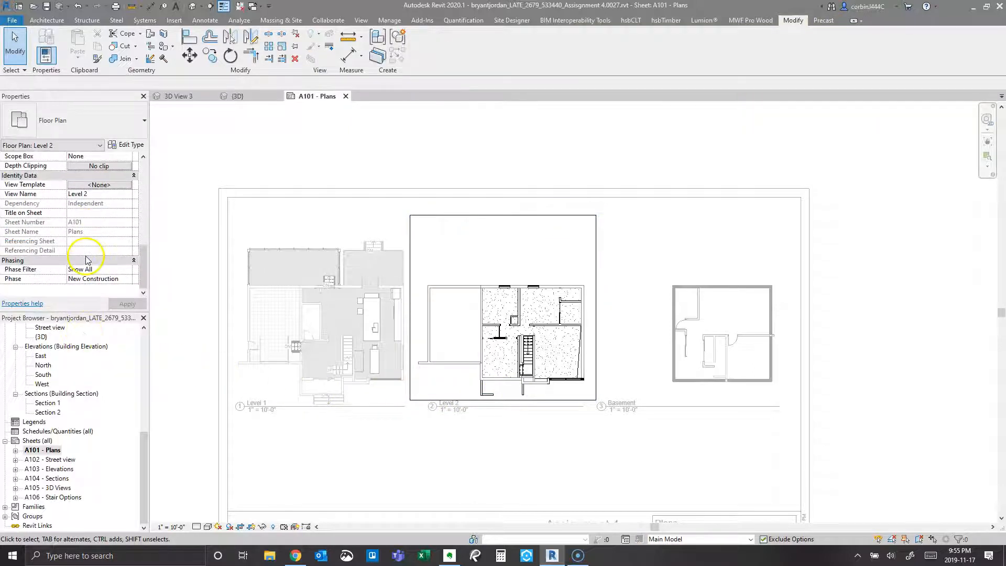
left_click(128, 271)
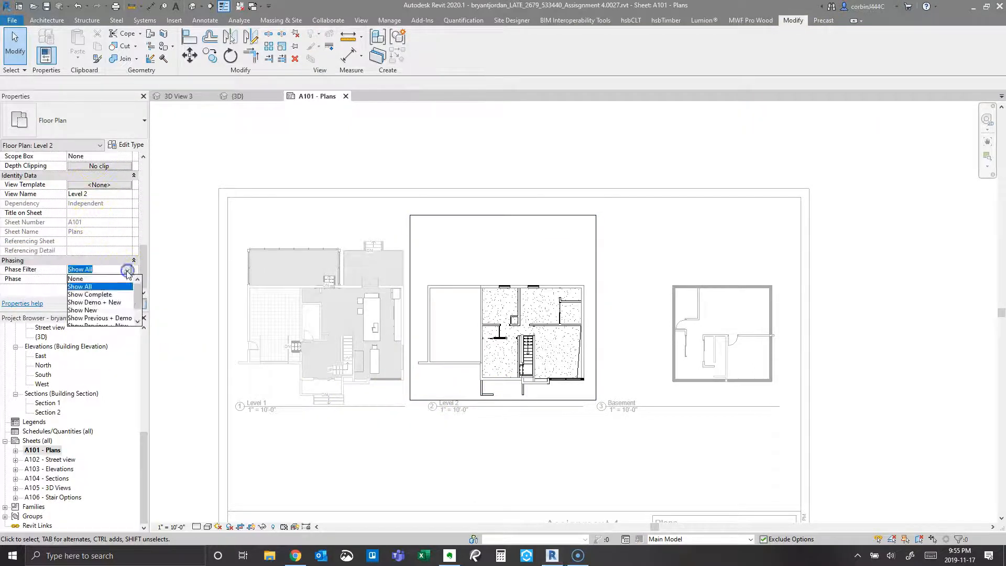
left_click(92, 294)
left_click(127, 303)
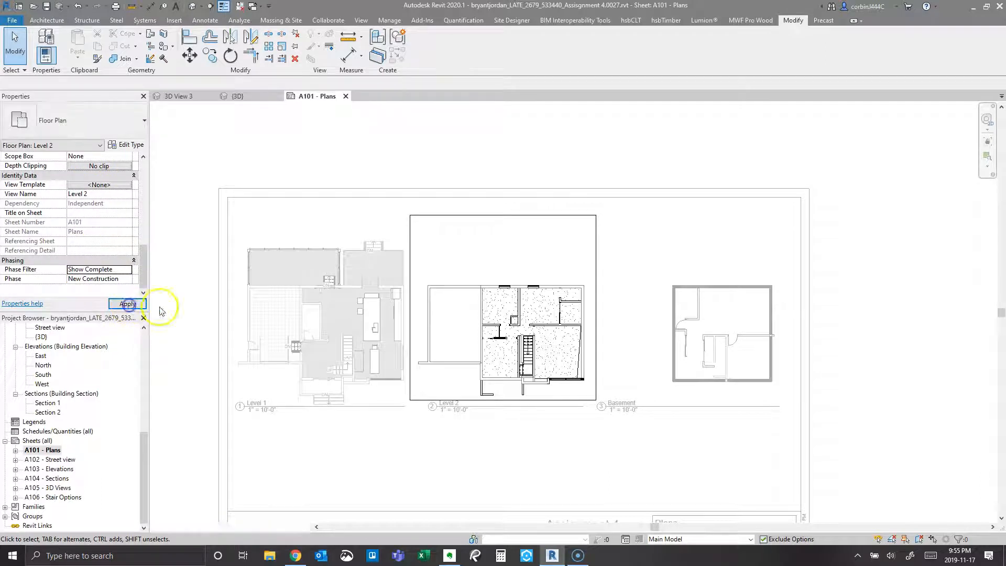
scroll(493, 361, "up", 3)
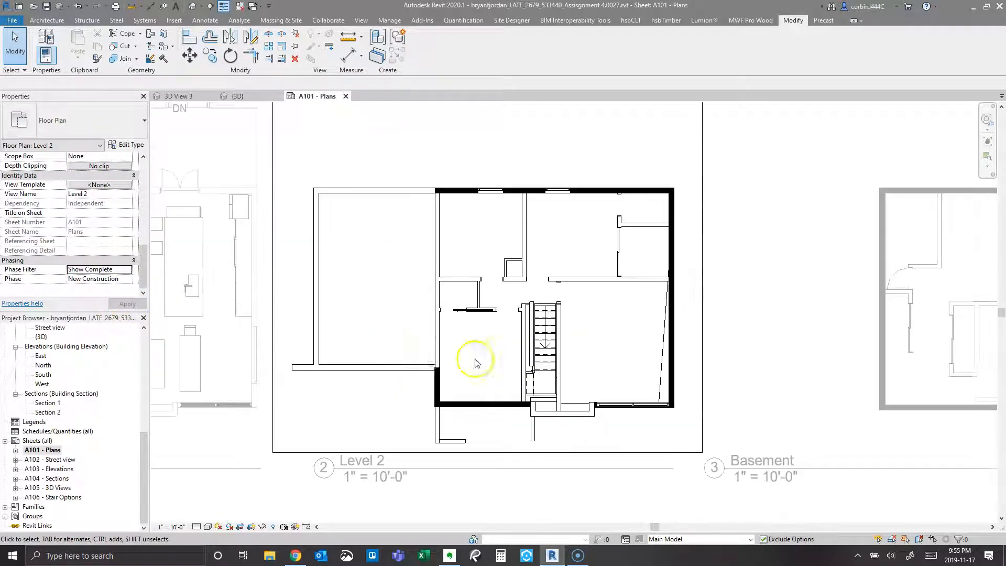
left_click(442, 346)
left_click(299, 162)
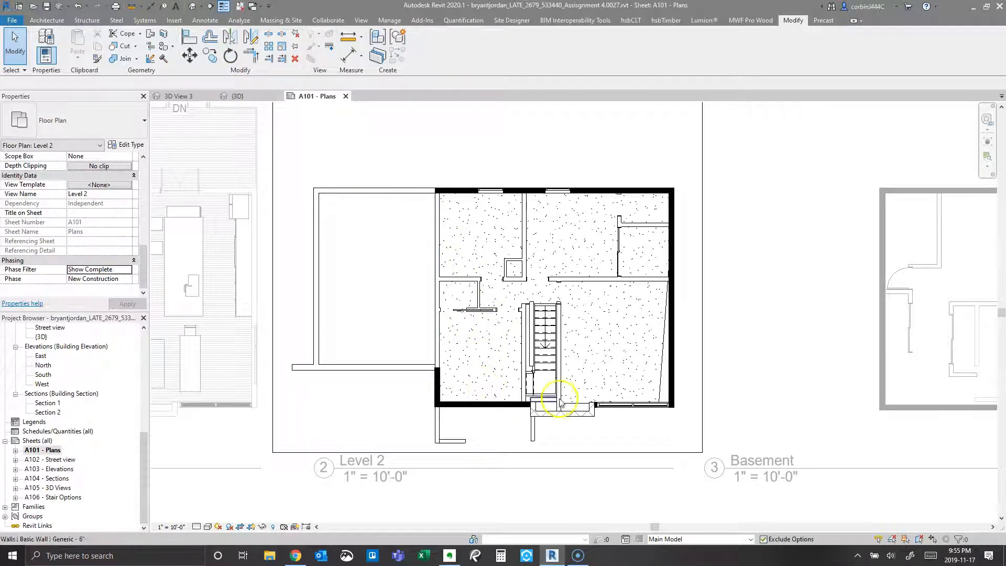
Edit the Level 2 floor's boundary and replace its slanted edge with a line picked from the adjacent exterior wall
left_click(660, 385)
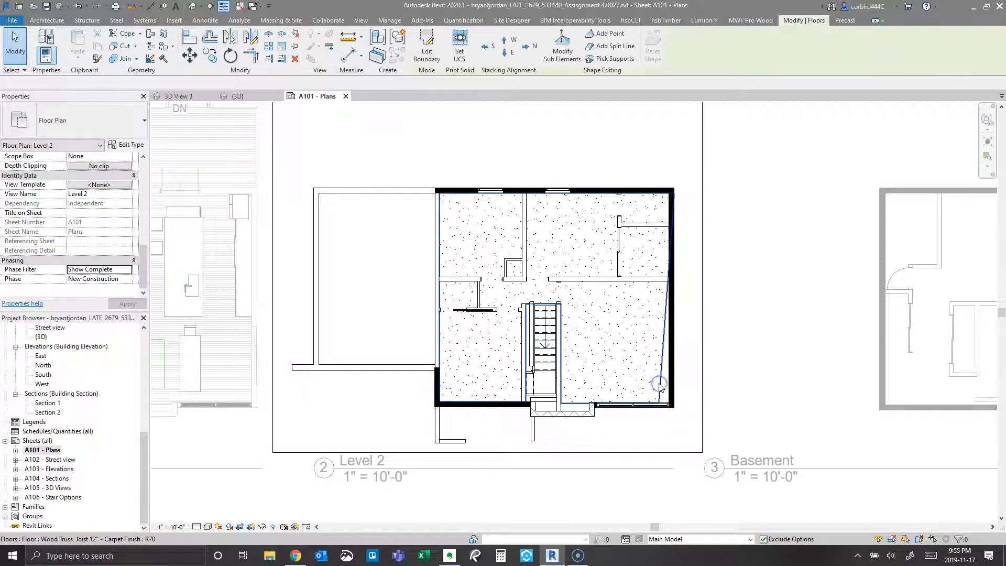
double_click(658, 374)
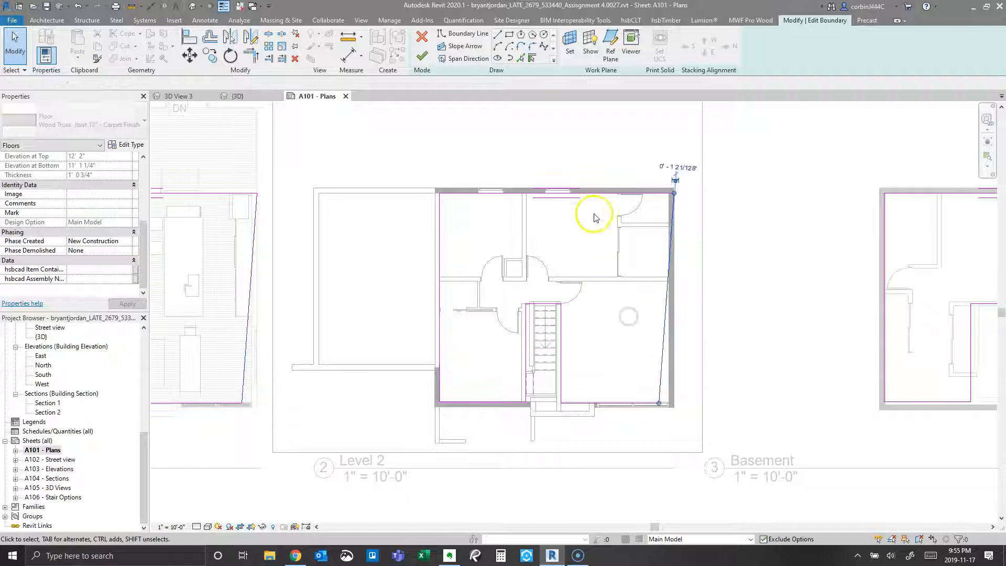
left_click(531, 59)
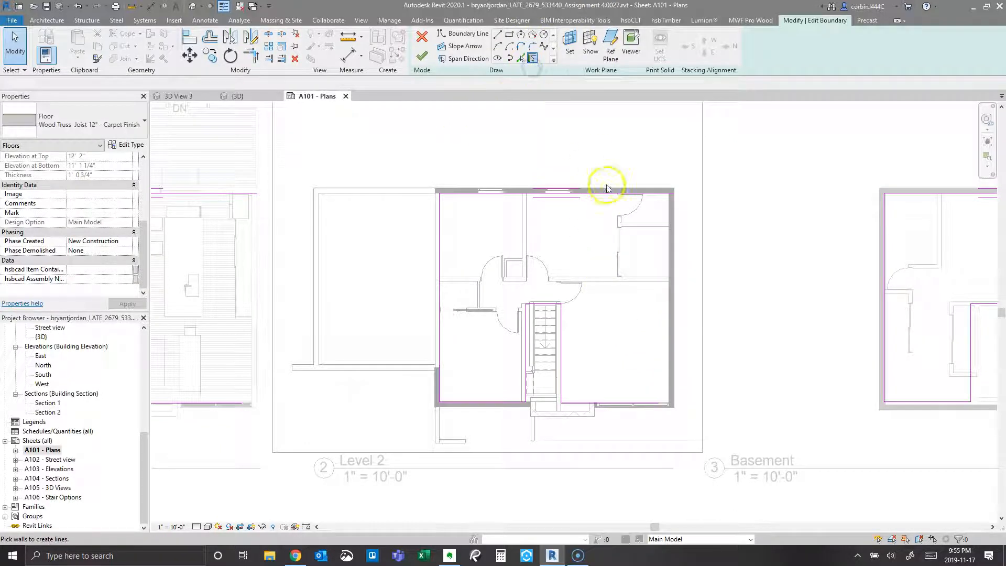
left_click(676, 297)
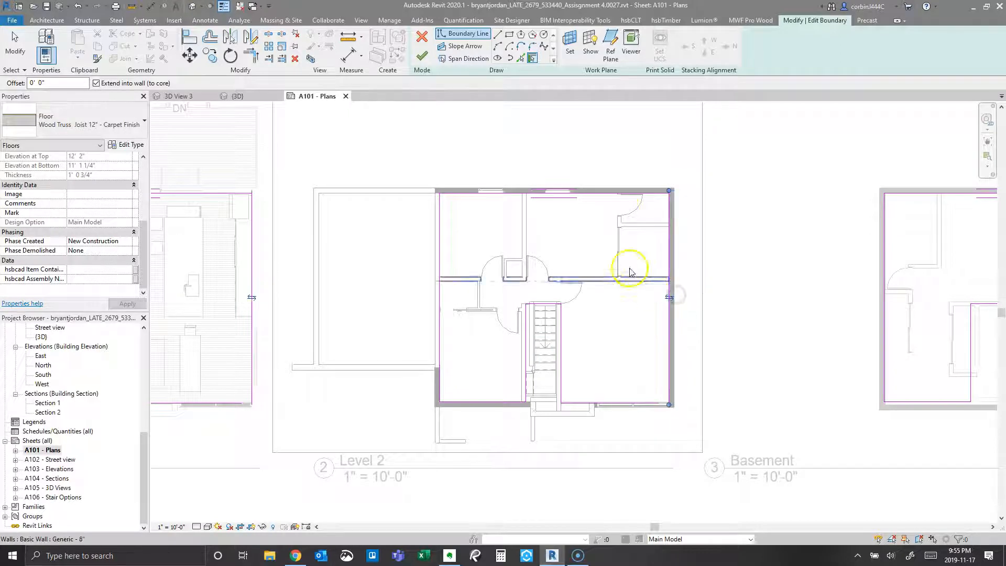
Trim the new floor edge to the rear and front boundary lines and finish the floor boundary
left_click(257, 54)
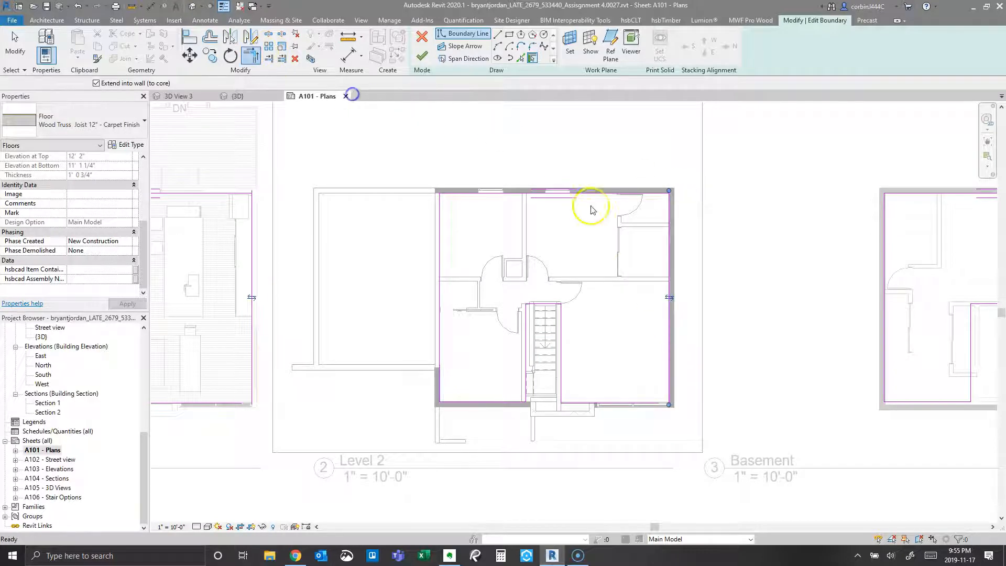
left_click(654, 194)
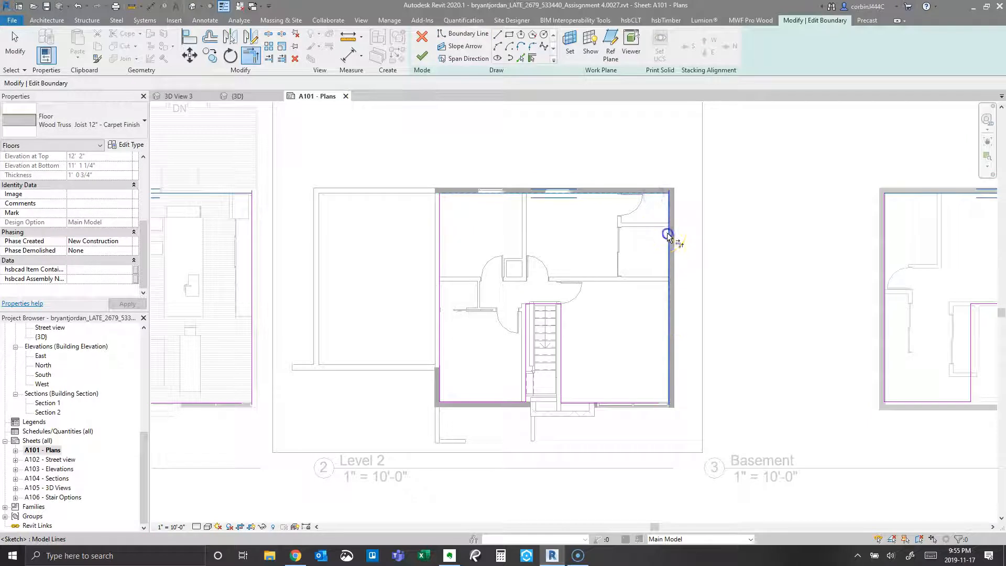
left_click(670, 392)
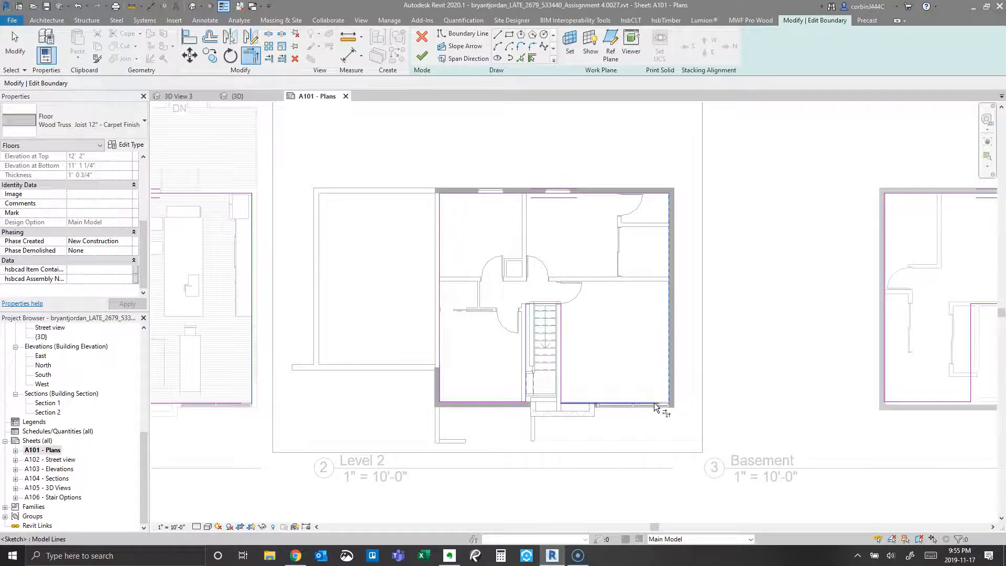
left_click(655, 404)
left_click(423, 57)
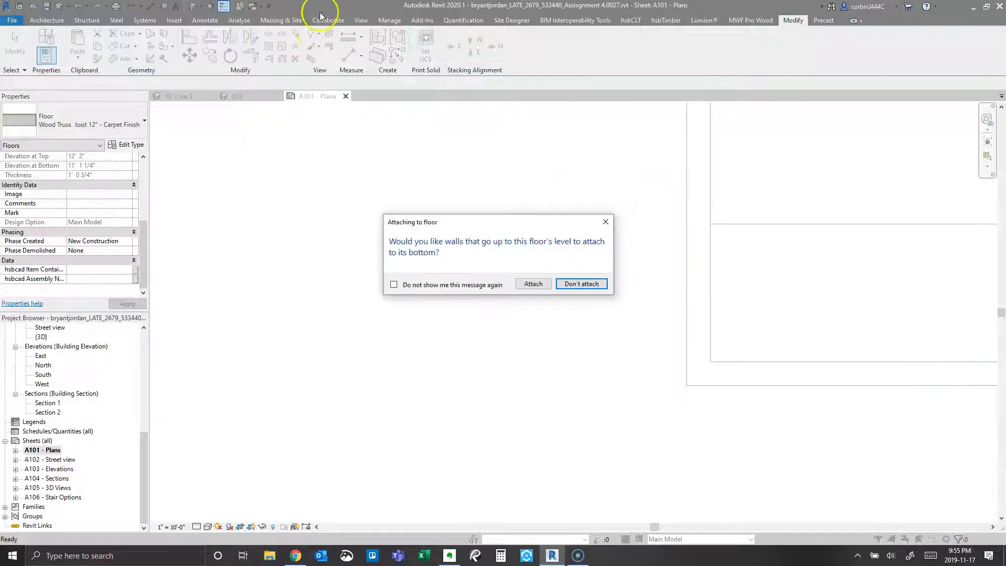
Decline attaching walls to the edited Level 2 floor and decline cutting the overlapping volume out of the walls
left_click(581, 284)
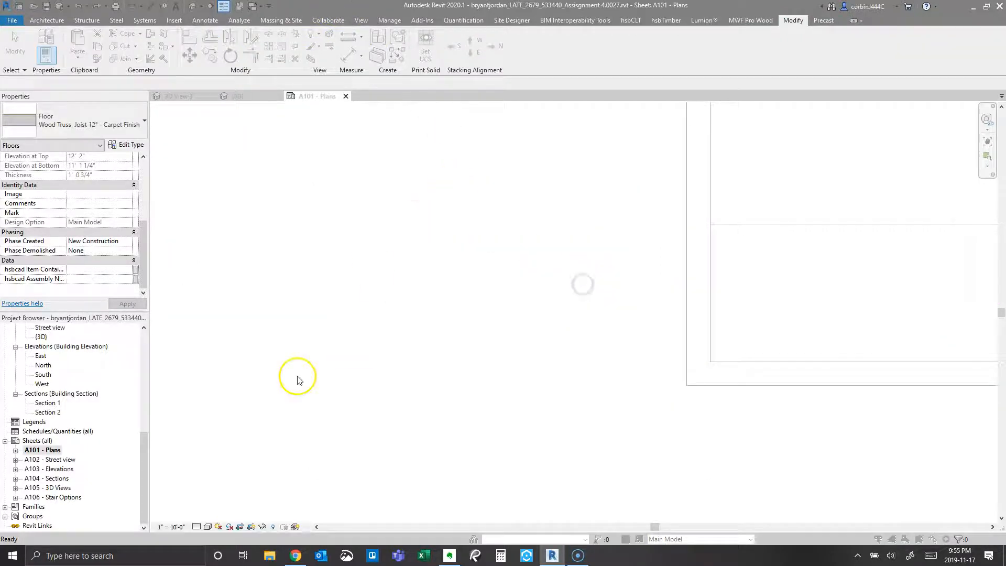
left_click(566, 288)
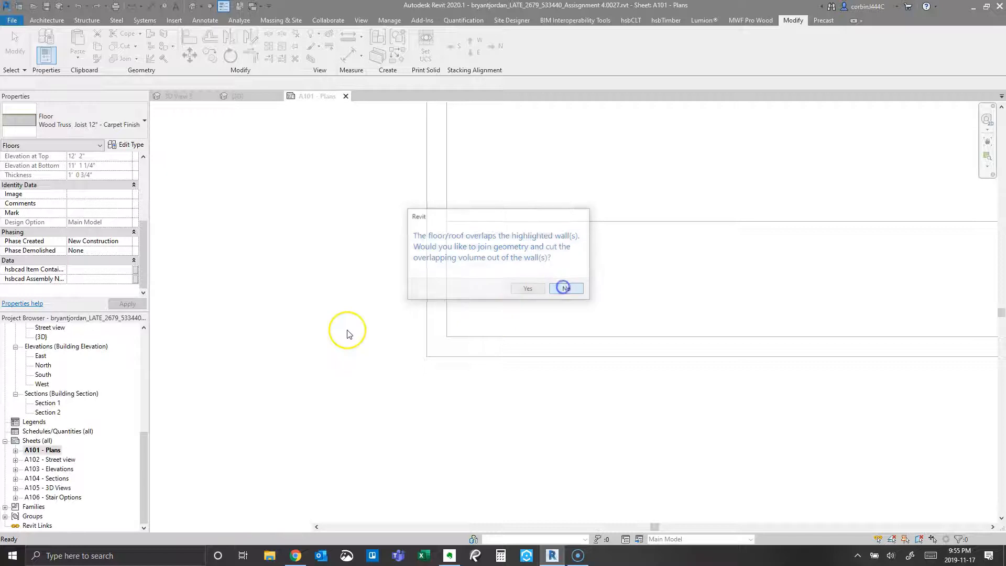
scroll(326, 332, "down", 8)
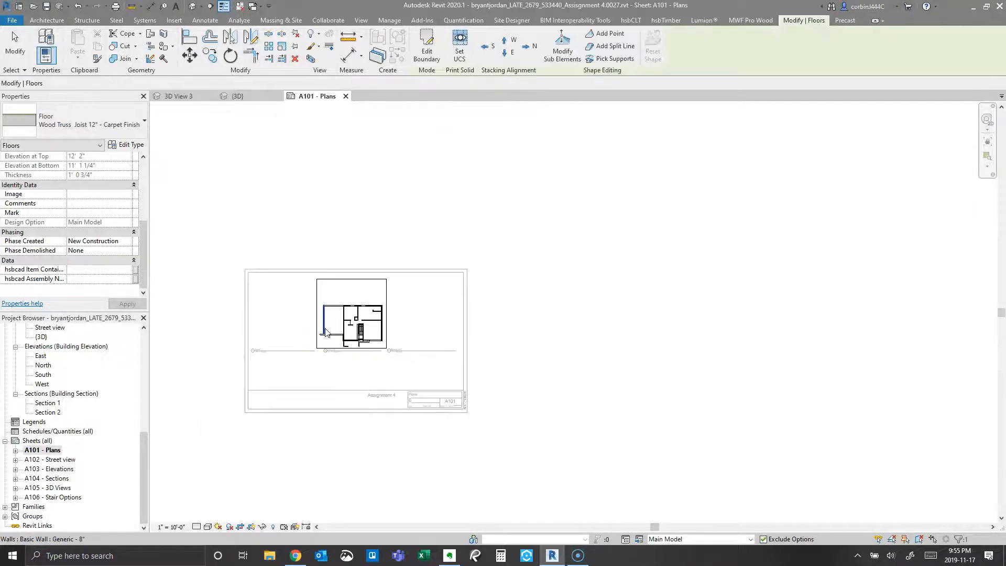
scroll(333, 337, "up", 4)
scroll(468, 334, "up", 3)
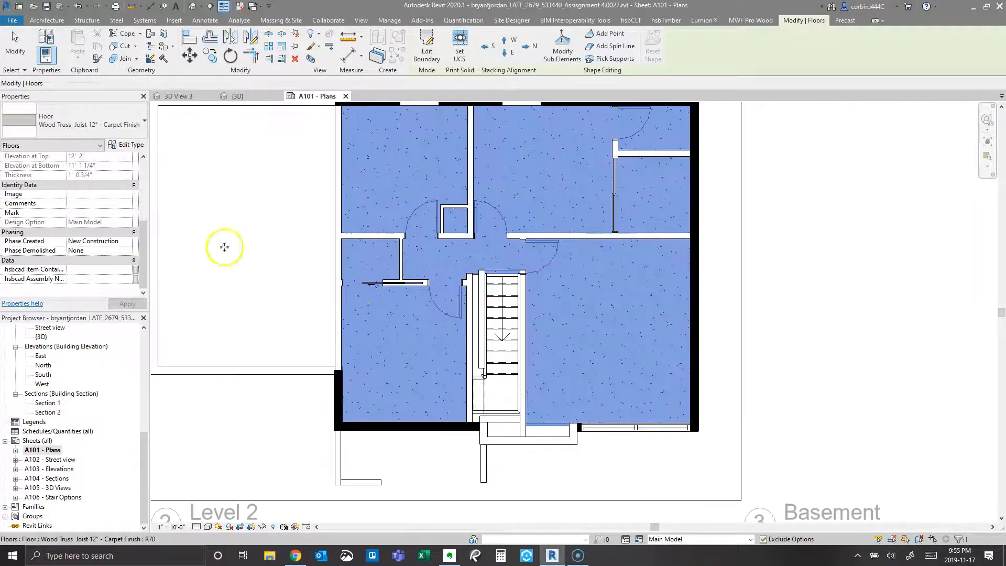
Set the surface foreground pattern of the Level 2 floor's Carpet (1) material to no pattern and accept the floor type changes
left_click(126, 146)
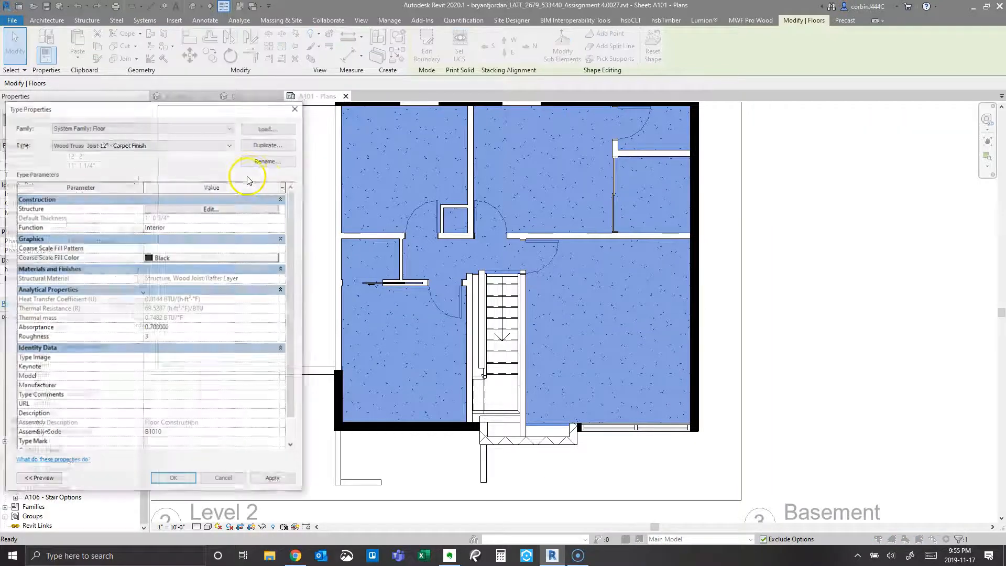
left_click(210, 209)
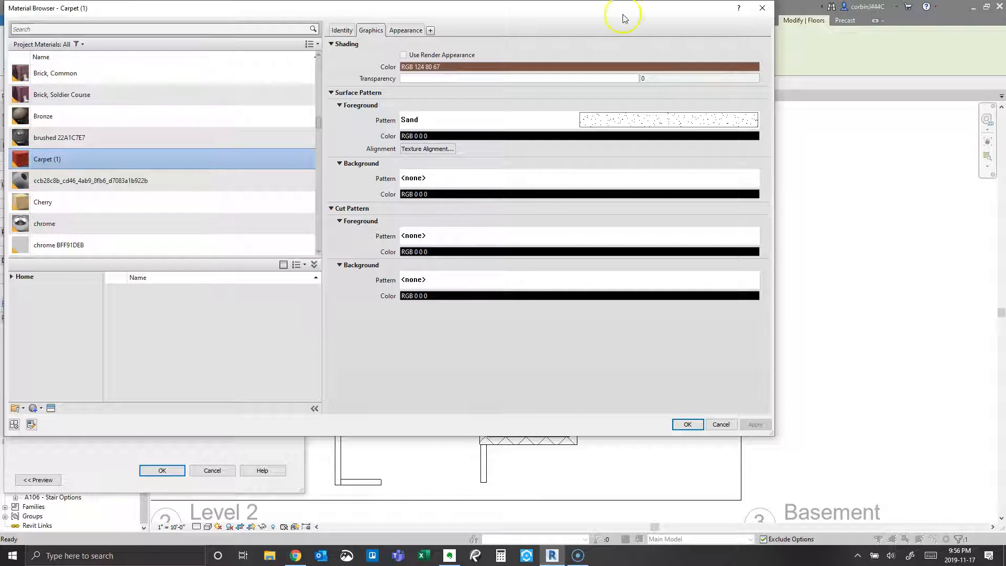
left_click(615, 120)
scroll(336, 202, "up", 5)
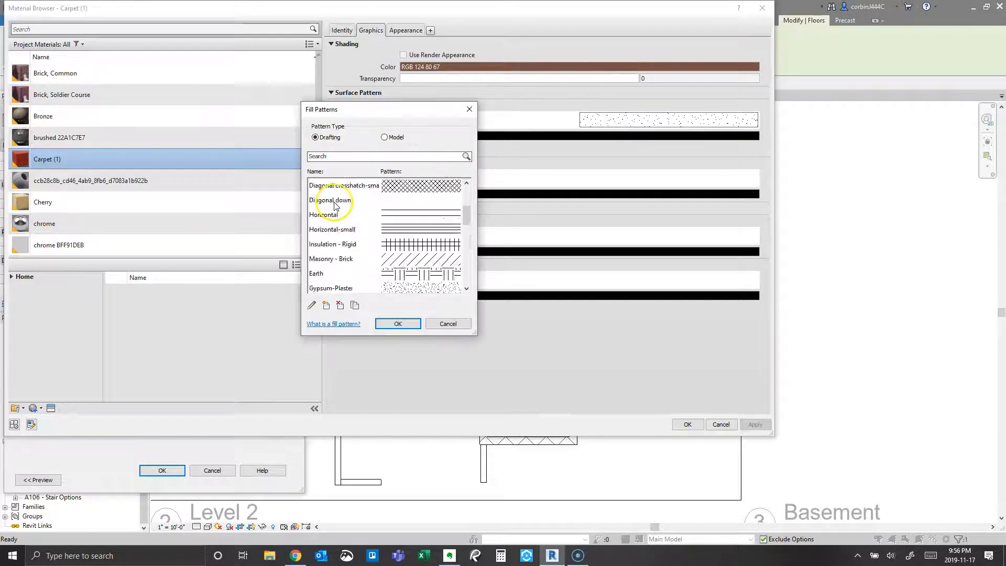
left_click(344, 203)
left_click(359, 186)
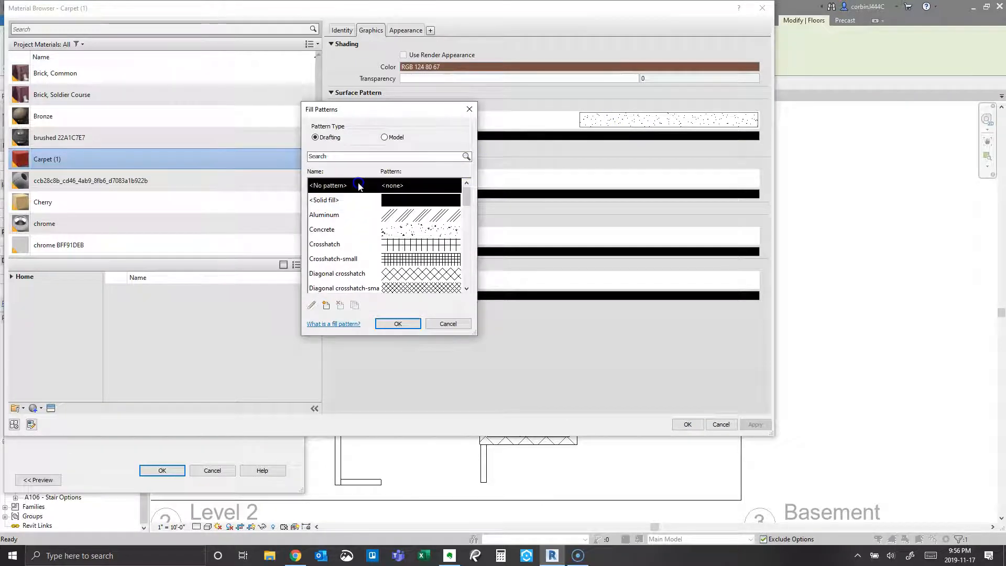
left_click(383, 323)
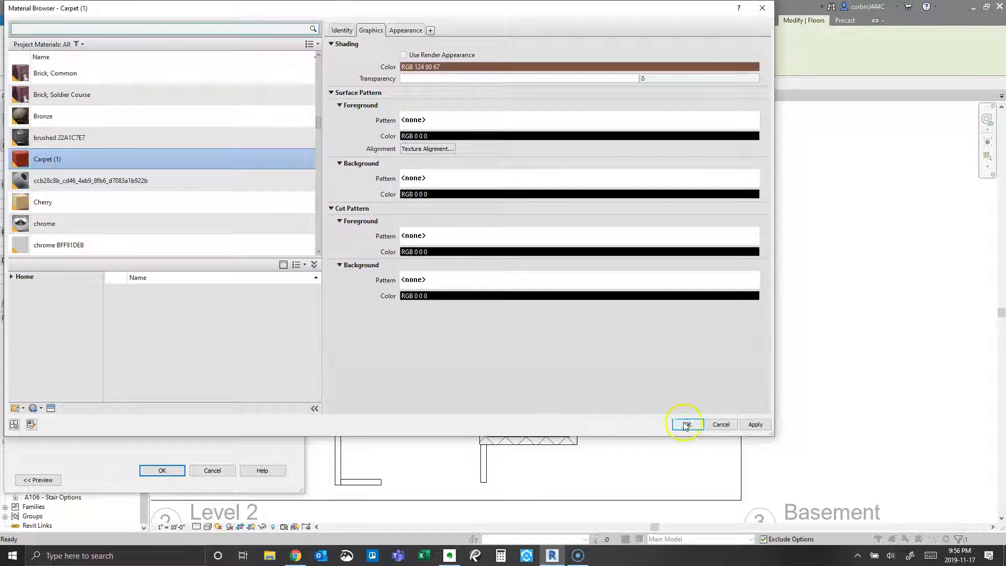
key("Return")
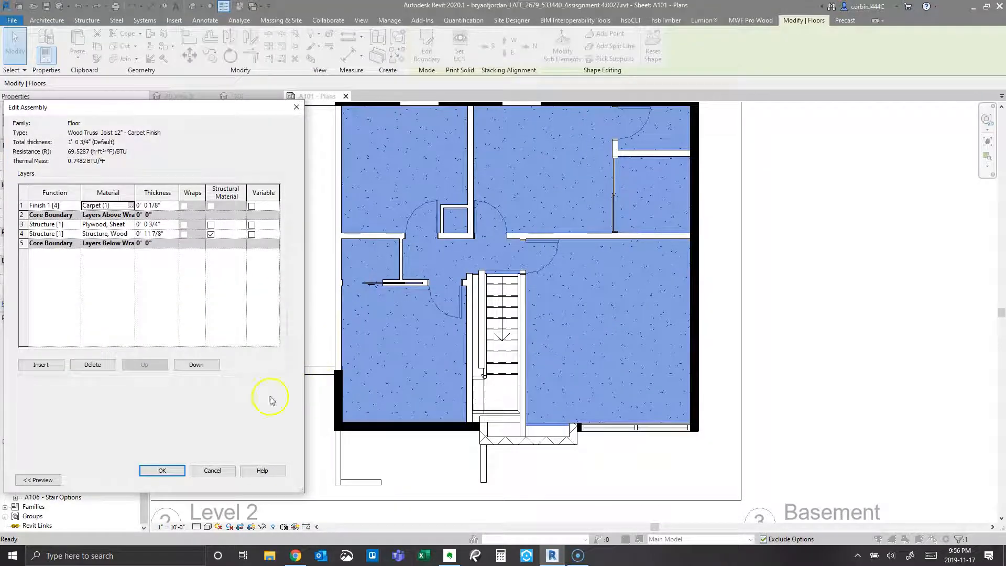
left_click(163, 470)
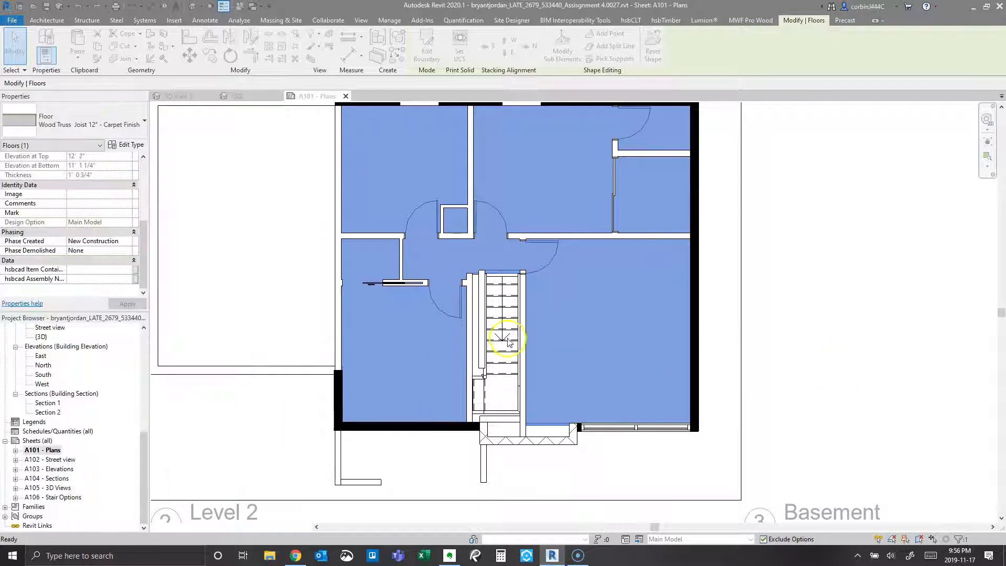
Deactivate the Level 2 viewport and activate the Level 1 viewport on the sheet
left_click(887, 313)
scroll(665, 386, "down", 2)
scroll(299, 250, "down", 3)
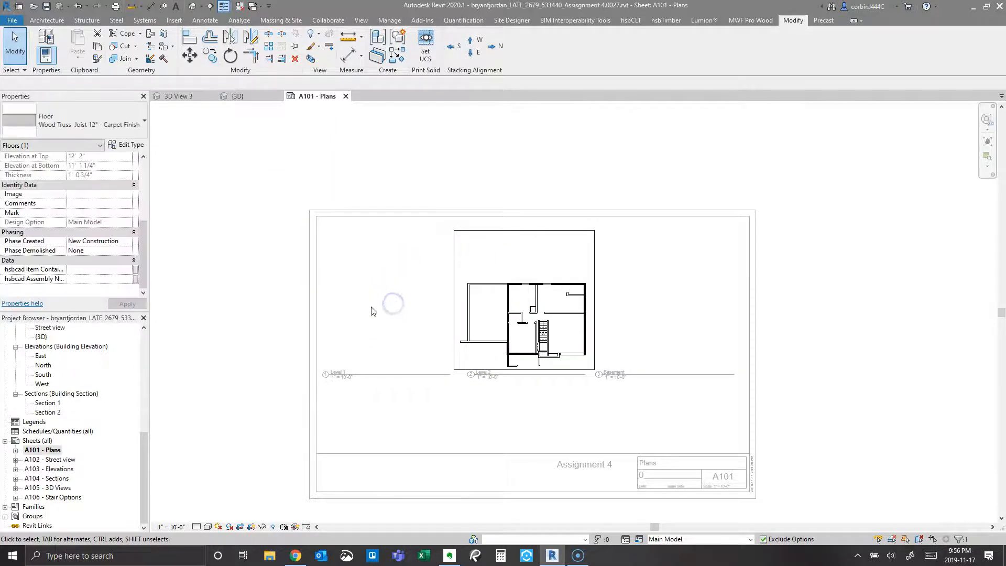
scroll(371, 311, "up", 3)
right_click(372, 309)
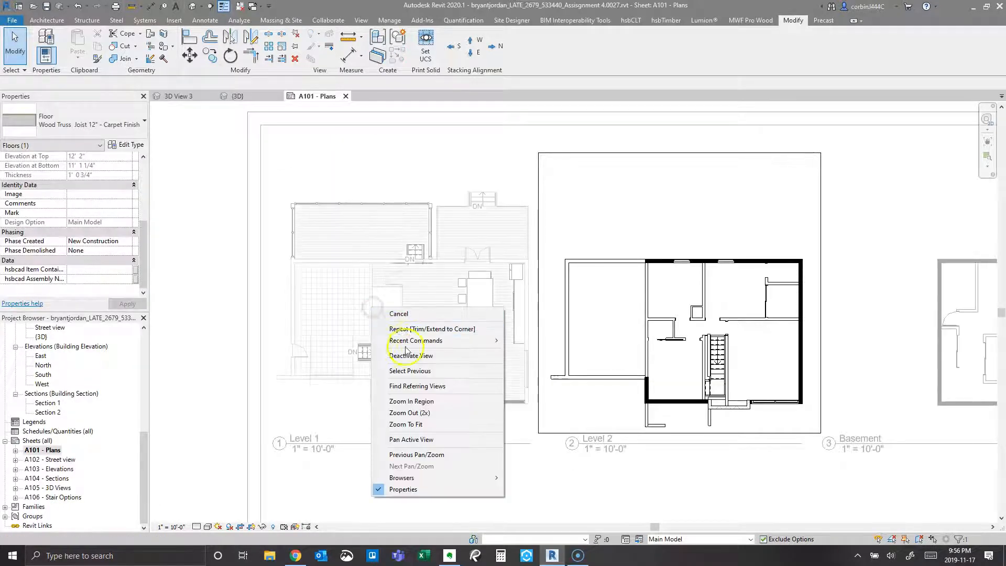
left_click(411, 355)
left_click(365, 314)
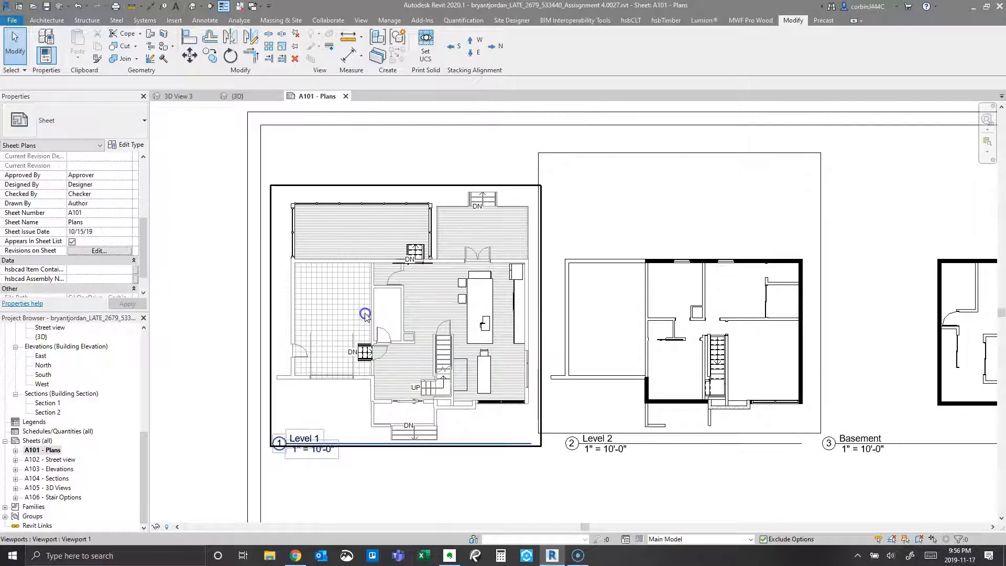
double_click(386, 401)
scroll(385, 414, "up", 3)
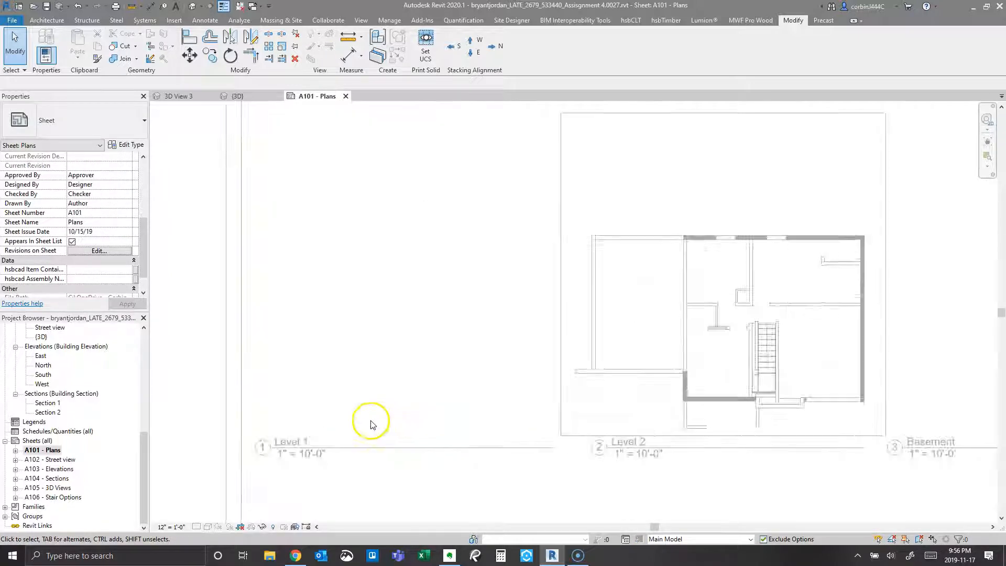
Copy the entry porch's 6" masonry side wall 6 5/8" inward at the wall corner and delete the original wall
scroll(486, 421, "up", 5)
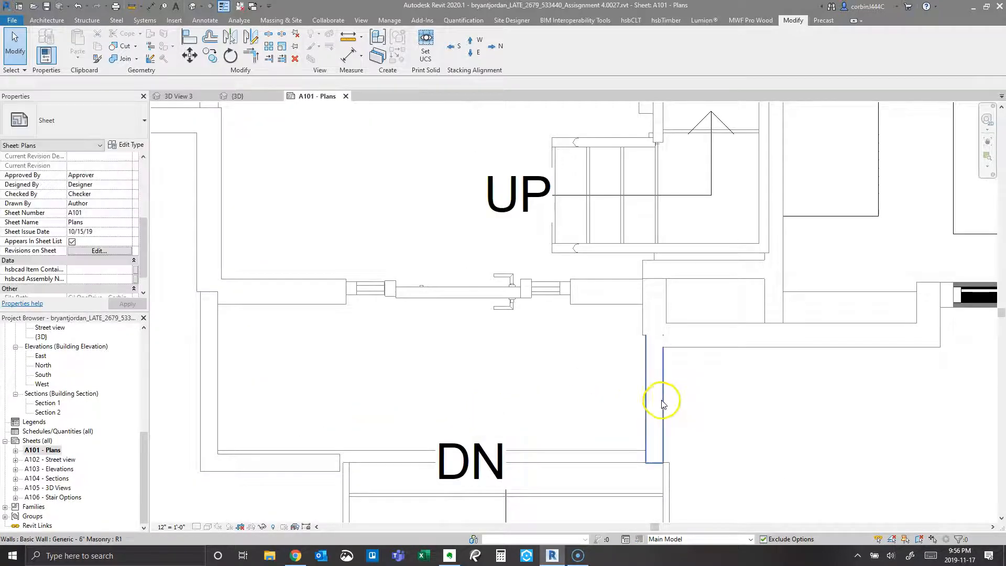
left_click(213, 56)
scroll(683, 387, "up", 3)
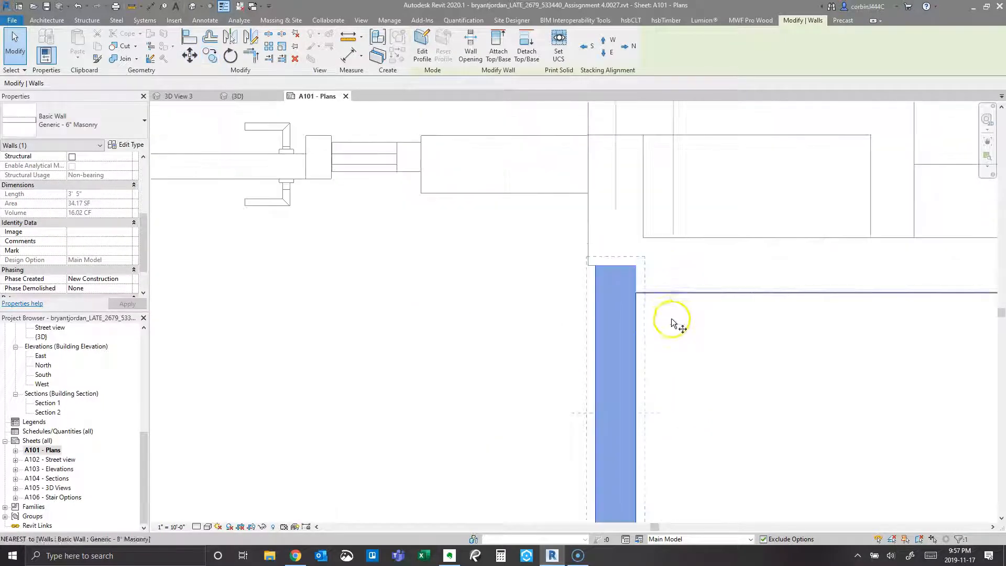
left_click(636, 295)
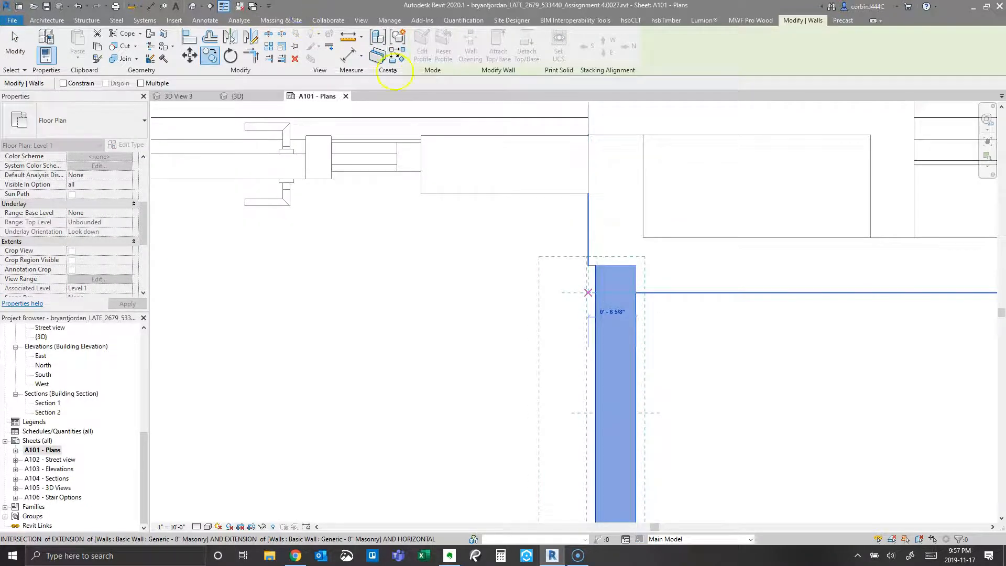
left_click(591, 295)
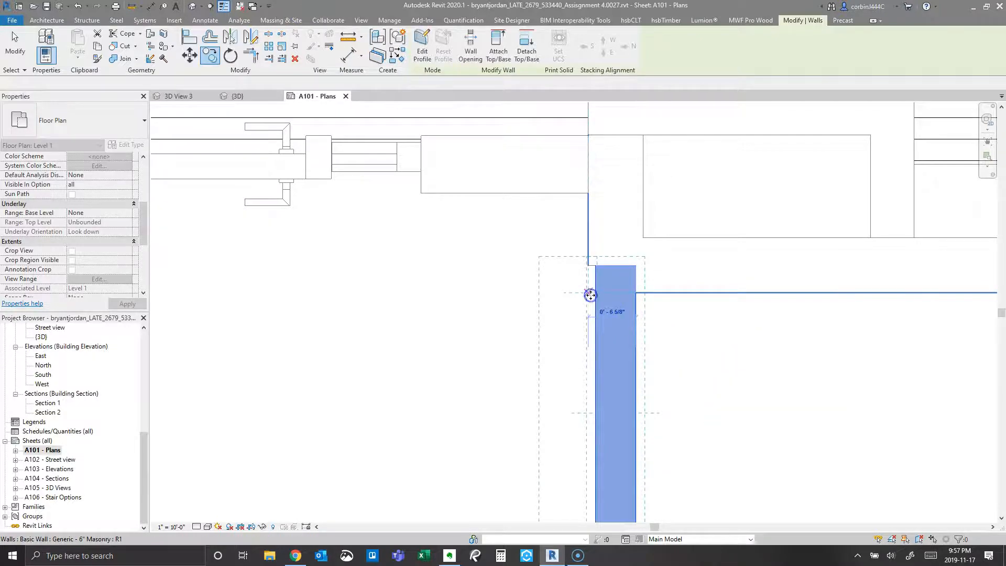
left_click(632, 314)
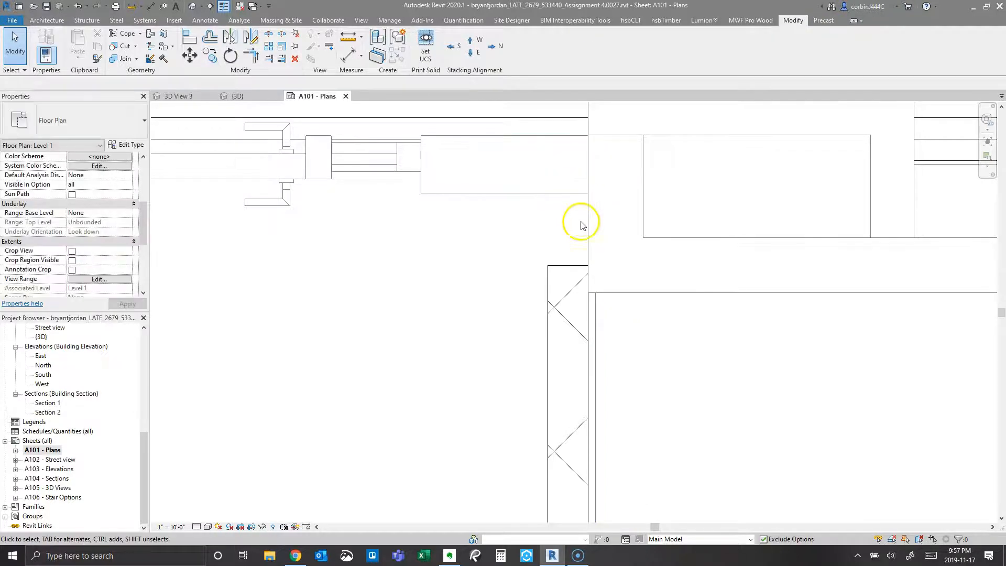
In the 3D view, align the porch's 6" masonry side wall with the adjacent 8" masonry wall face
left_click(233, 96)
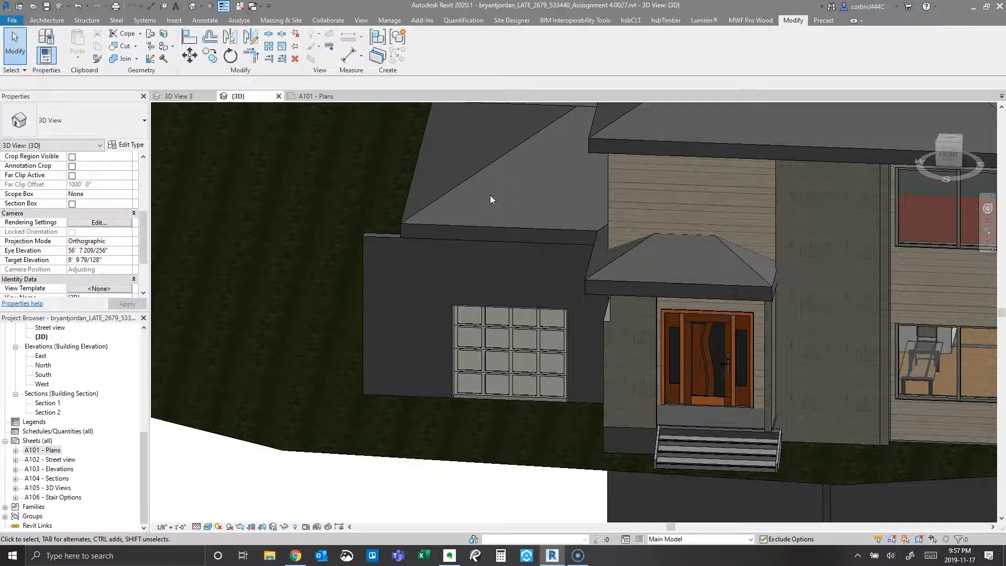
scroll(819, 345, "up", 3)
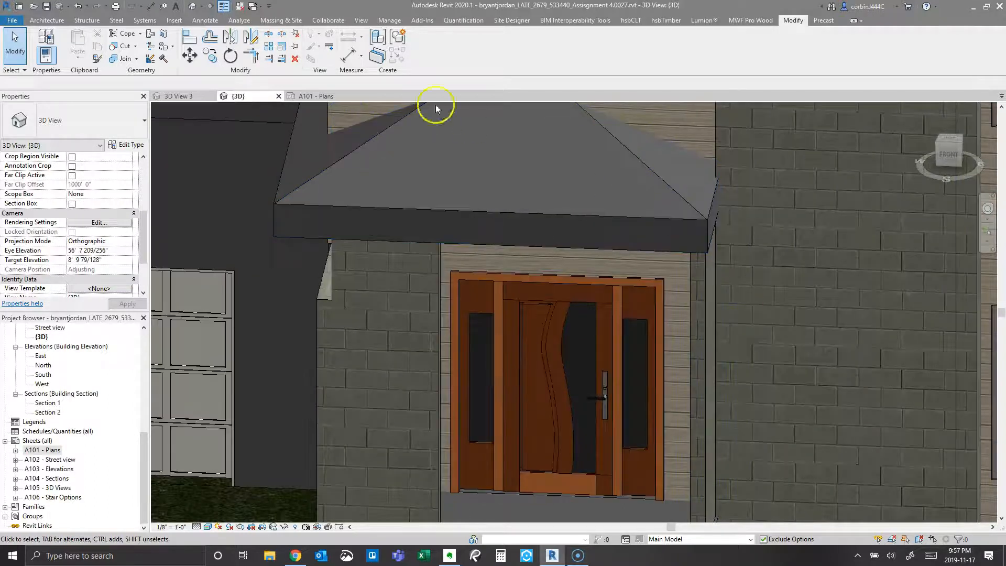
left_click(190, 36)
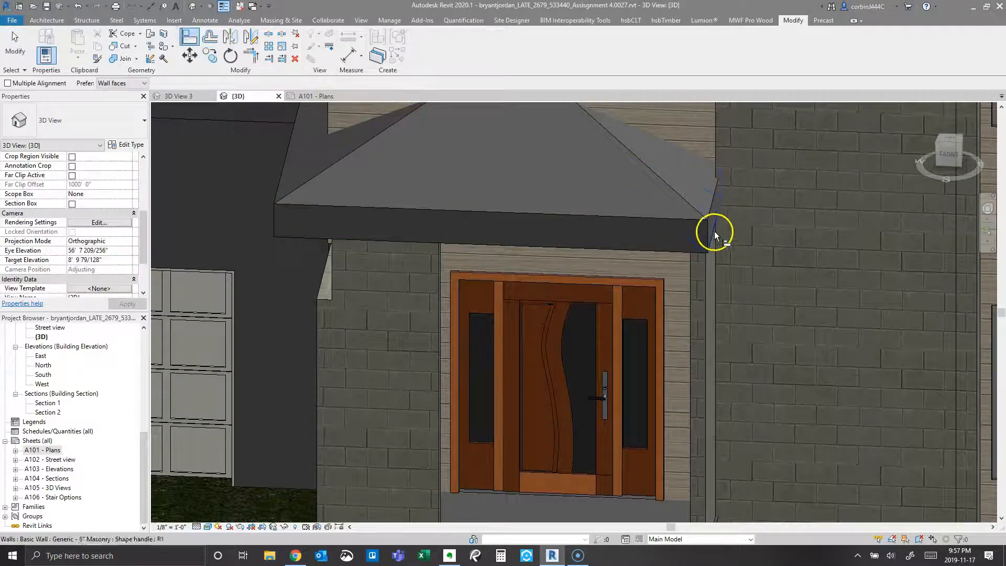
left_click(710, 263)
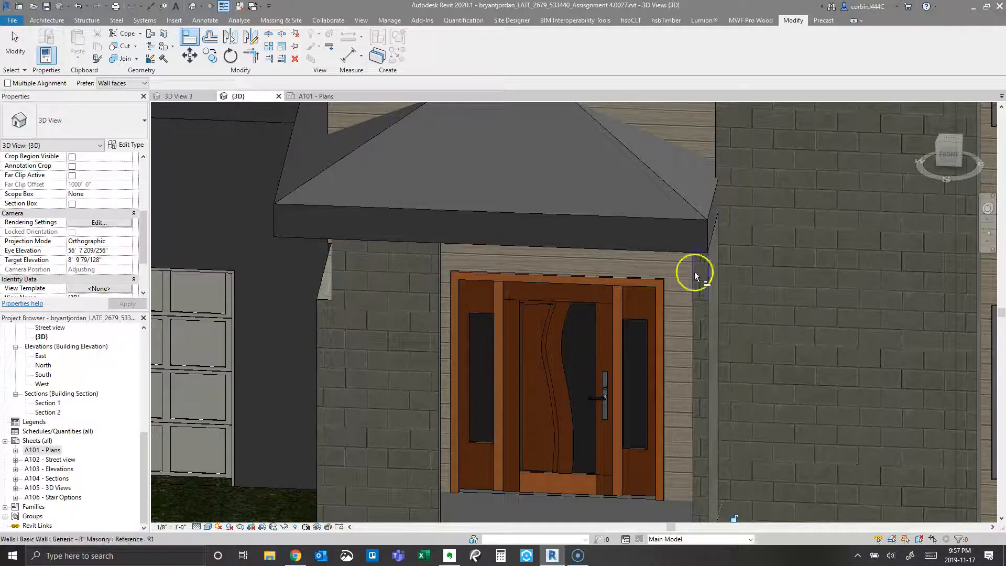
scroll(655, 212, "down", 5)
key("Escape")
Examine the porch side wall facing the garage and how its top meets the porch roof
scroll(640, 210, "up", 5)
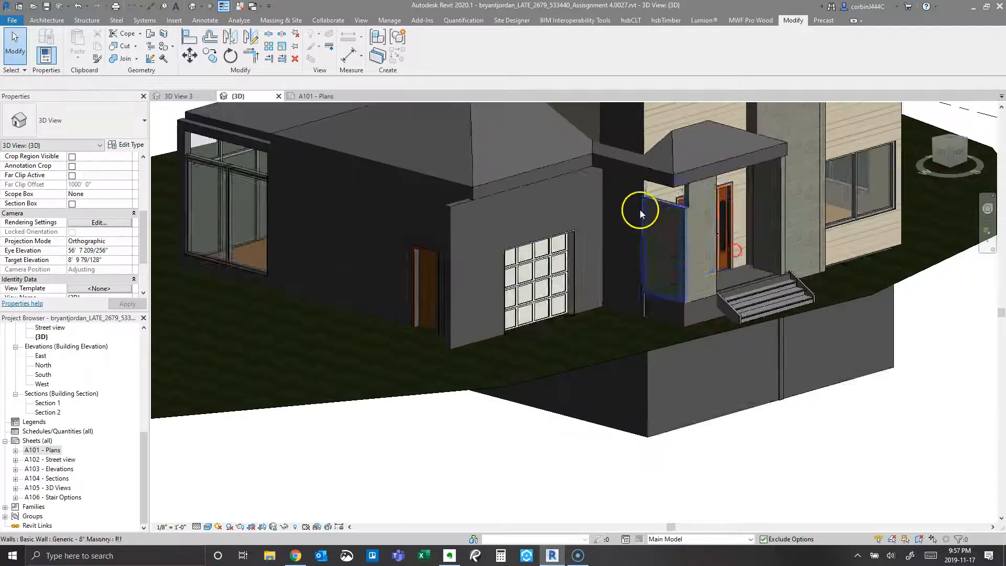
left_click(680, 257)
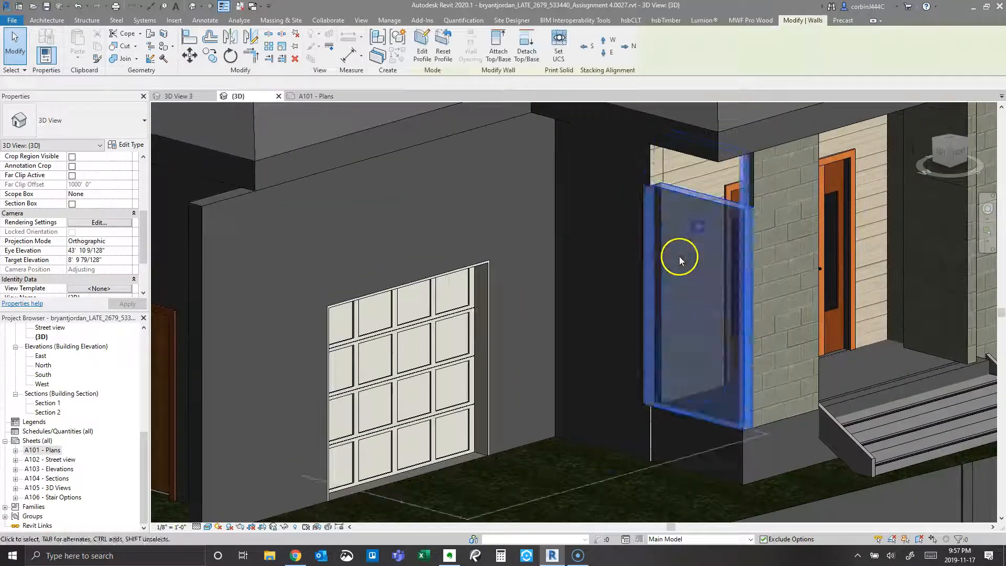
scroll(710, 213, "down", 3)
scroll(685, 187, "up", 4)
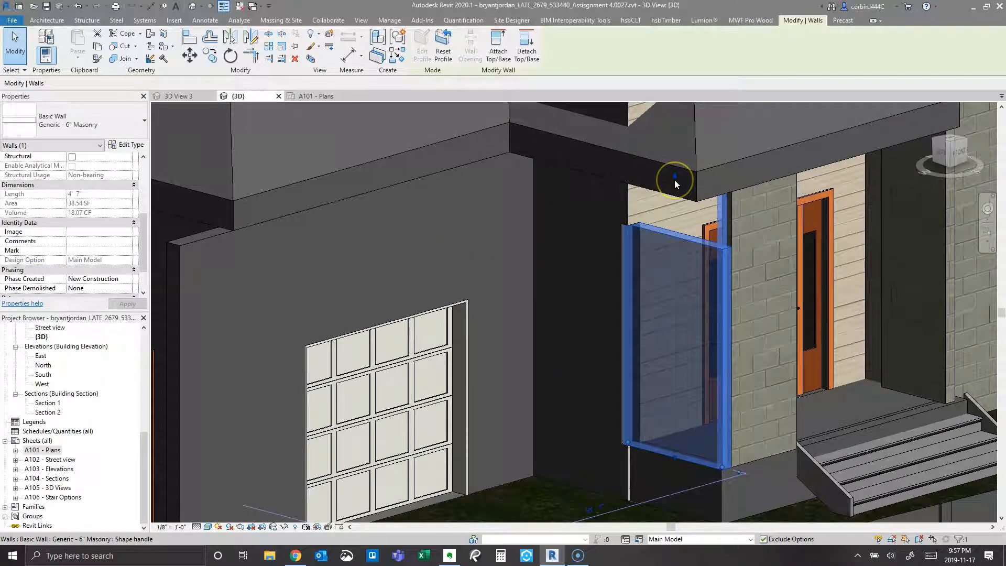
scroll(325, 198, "up", 2)
scroll(372, 171, "down", 4)
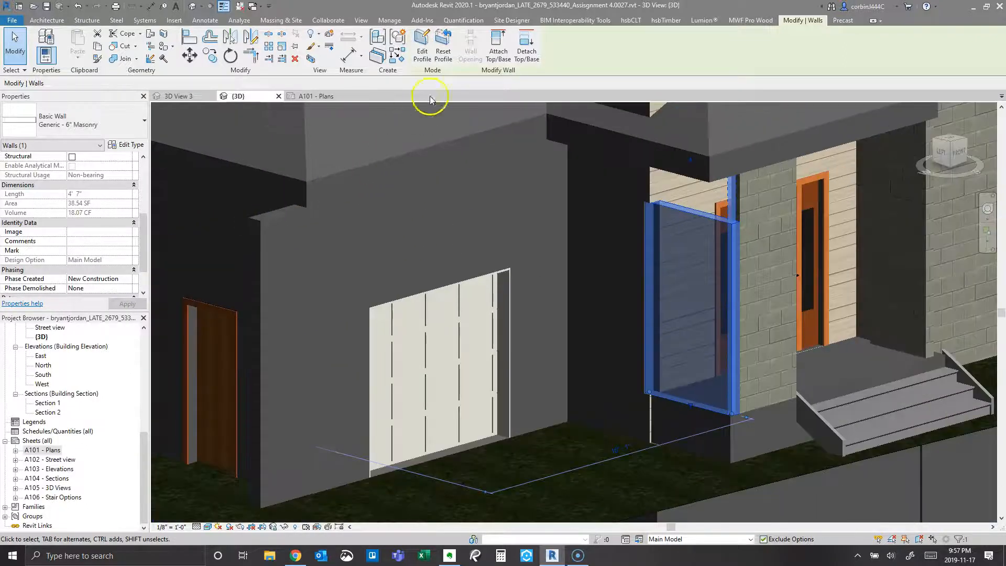
key("Escape")
Examine the front, garage side and roof edges of the house from several angles in the 3D view
scroll(762, 249, "down", 3)
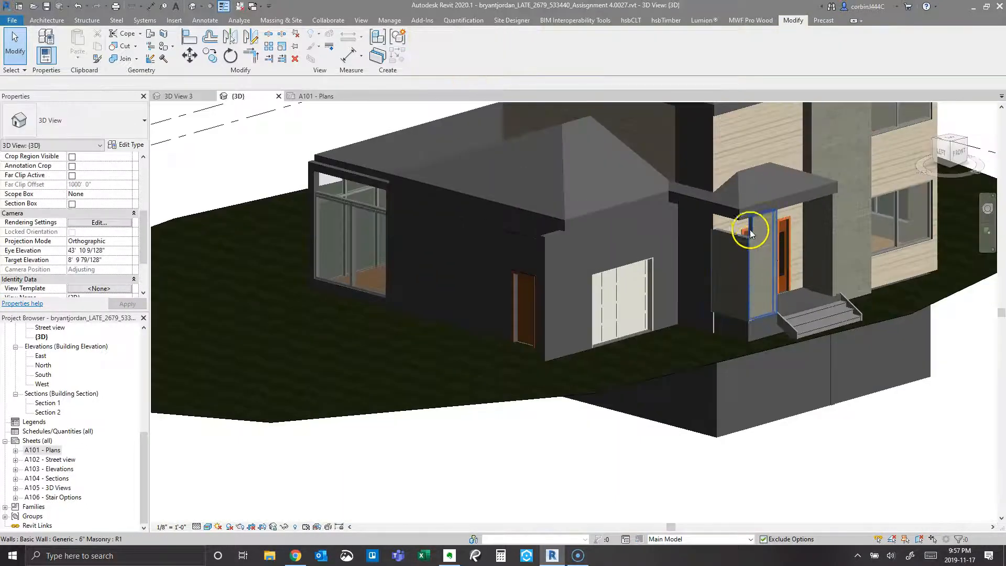
scroll(727, 209, "up", 5)
scroll(670, 210, "down", 6)
middle_click_drag(670, 210, 605, 239, "shift")
scroll(605, 239, "up", 3)
scroll(413, 290, "down", 3)
middle_click_drag(414, 290, 521, 209, "shift")
scroll(499, 275, "down", 4)
middle_click_drag(357, 271, 391, 238, "shift")
scroll(559, 251, "up", 3)
scroll(550, 267, "down", 3)
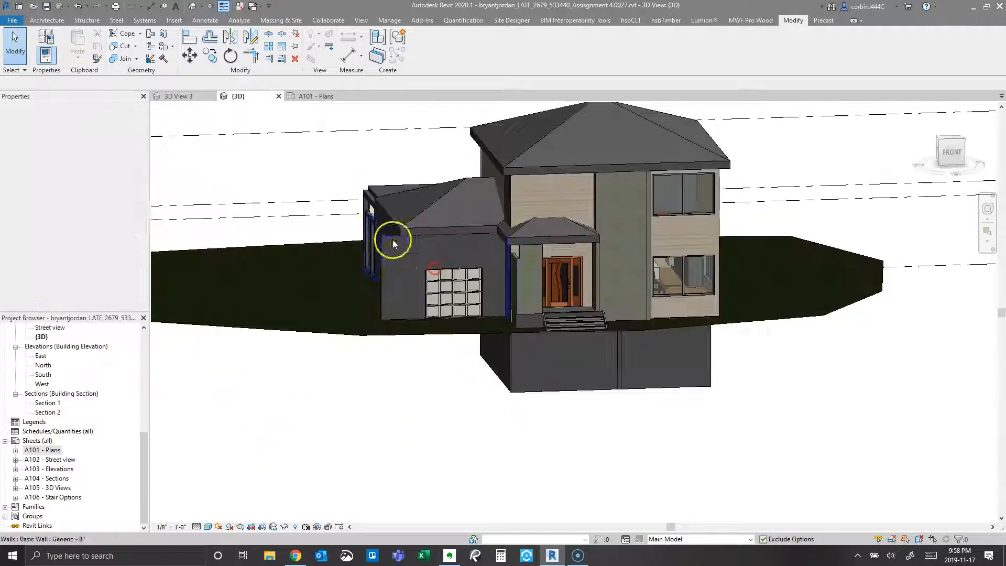
scroll(389, 237, "up", 5)
scroll(441, 244, "down", 6)
middle_click_drag(467, 247, 586, 300, "shift")
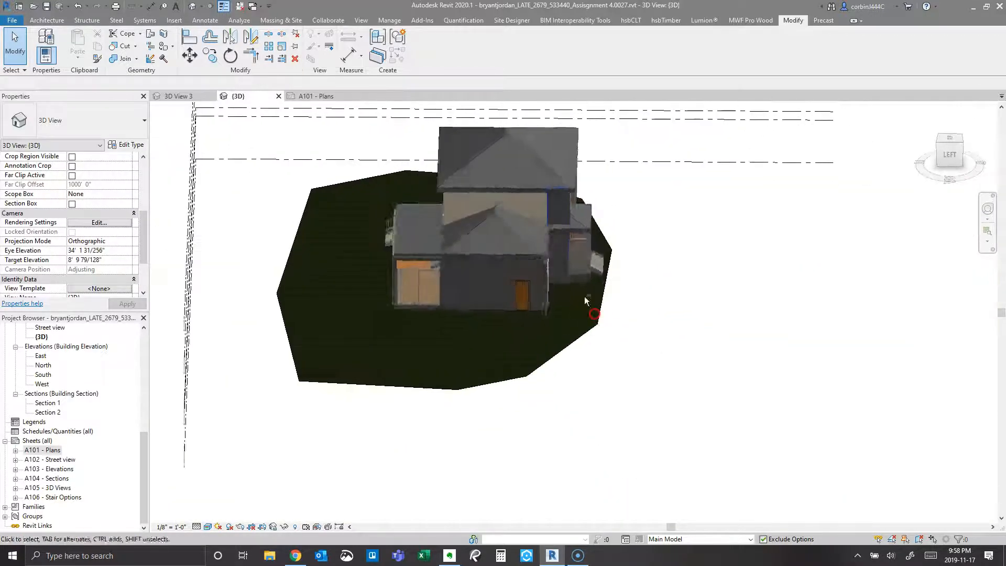
Edit the garage hip roof's footprint, setting a 1' 4" overhang on its three sloped eave edges, and finish the footprint
left_click(512, 225)
scroll(511, 225, "up", 4)
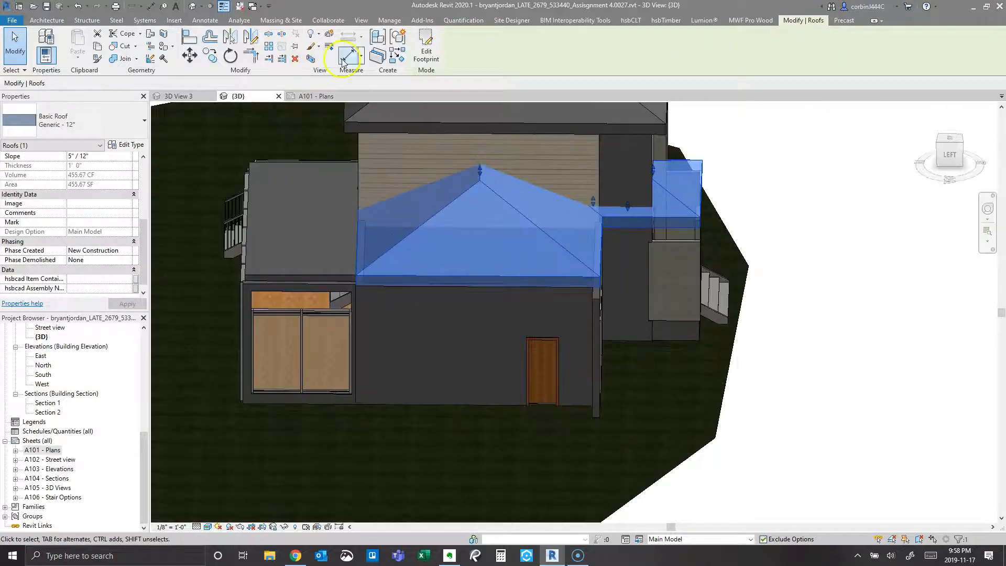
left_click(426, 49)
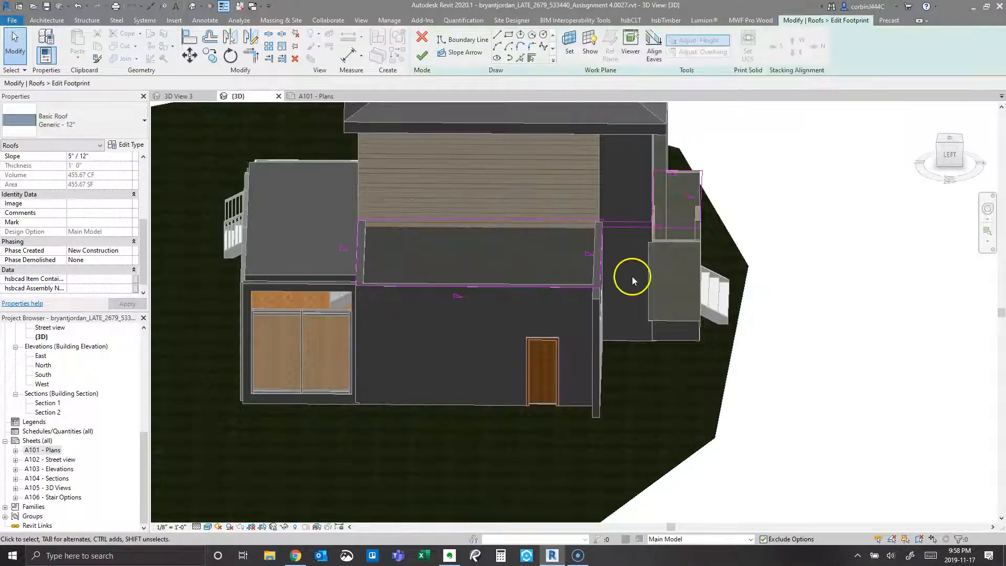
left_click(601, 265)
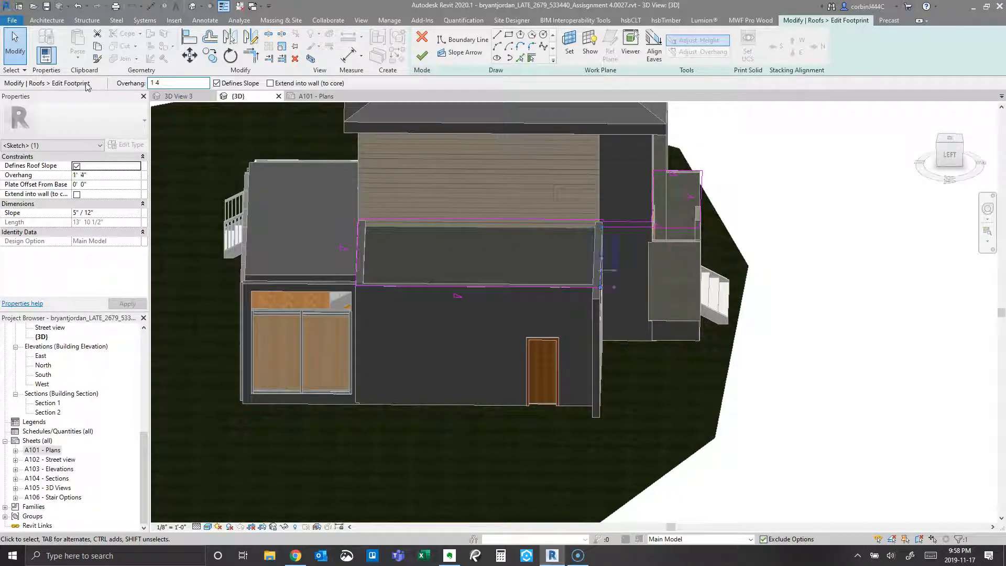
left_click_drag(417, 257, 308, 318)
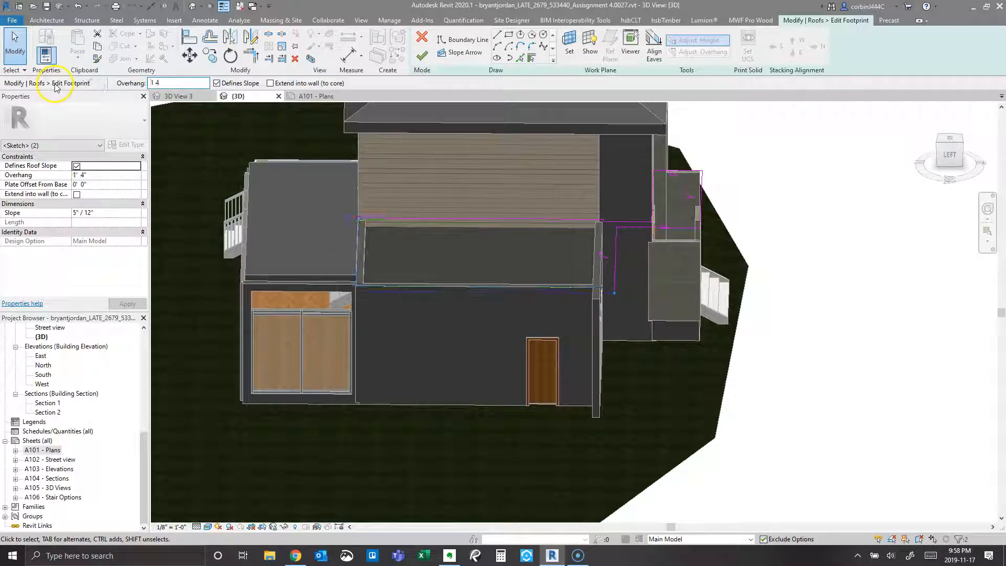
left_click(416, 57)
key("Escape")
Examine the garage roof's overhang and where its eave meets the sunroom's low-slope roof from several angles
middle_click_drag(566, 370, 460, 238, "shift")
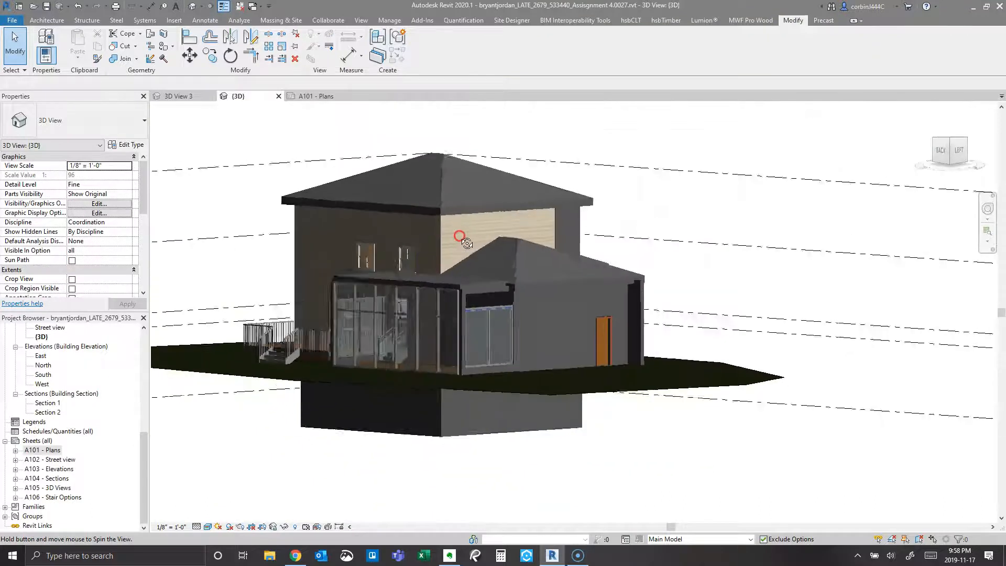
scroll(499, 293, "up", 5)
scroll(509, 293, "down", 5)
middle_click_drag(533, 274, 362, 294, "shift")
scroll(708, 339, "up", 4)
scroll(649, 316, "down", 5)
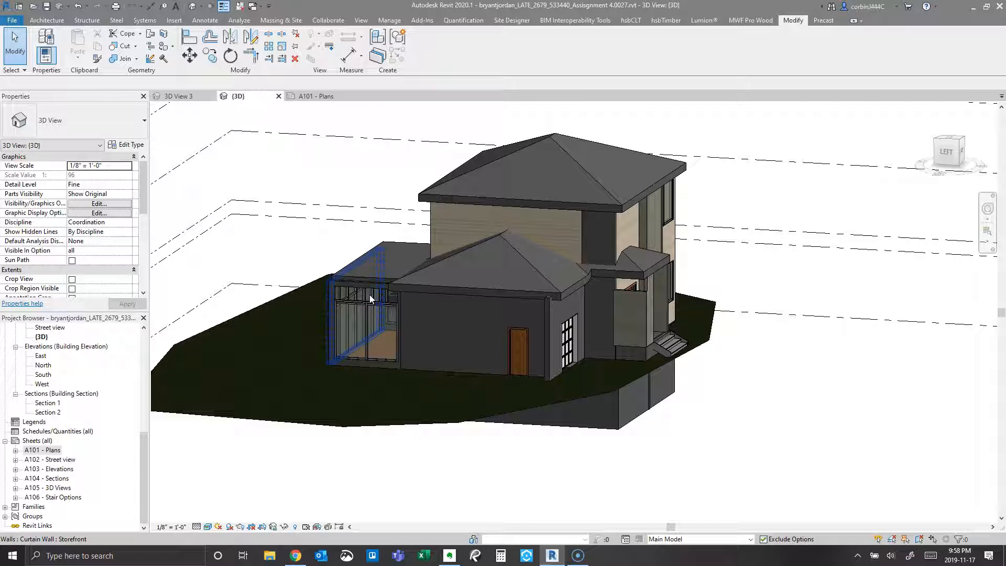
middle_click_drag(338, 317, 480, 346, "shift")
scroll(492, 303, "up", 4)
scroll(401, 338, "up", 3)
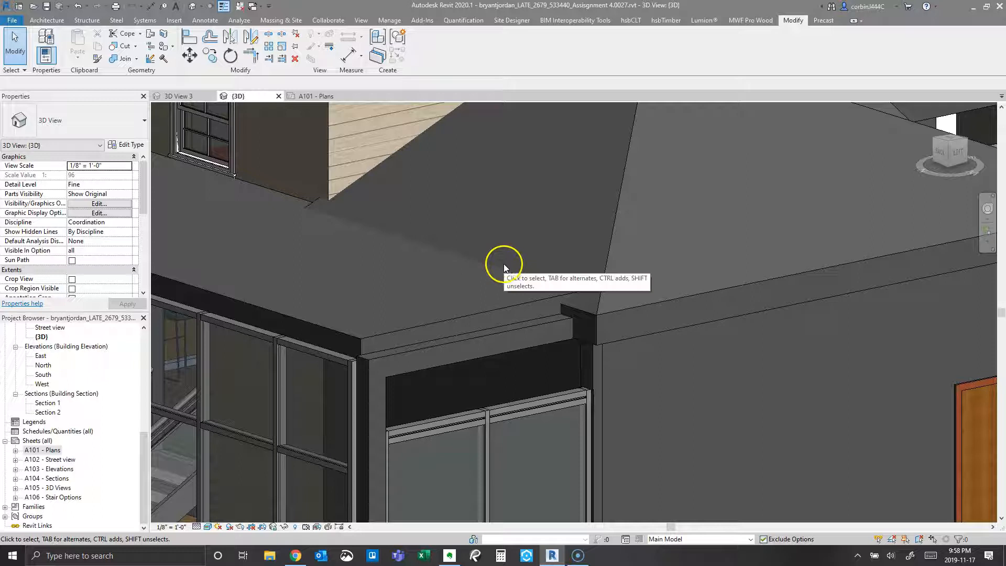
Set the base offset of the sunroom's 9" roof to -1' 0" from Level 2
left_click(518, 310)
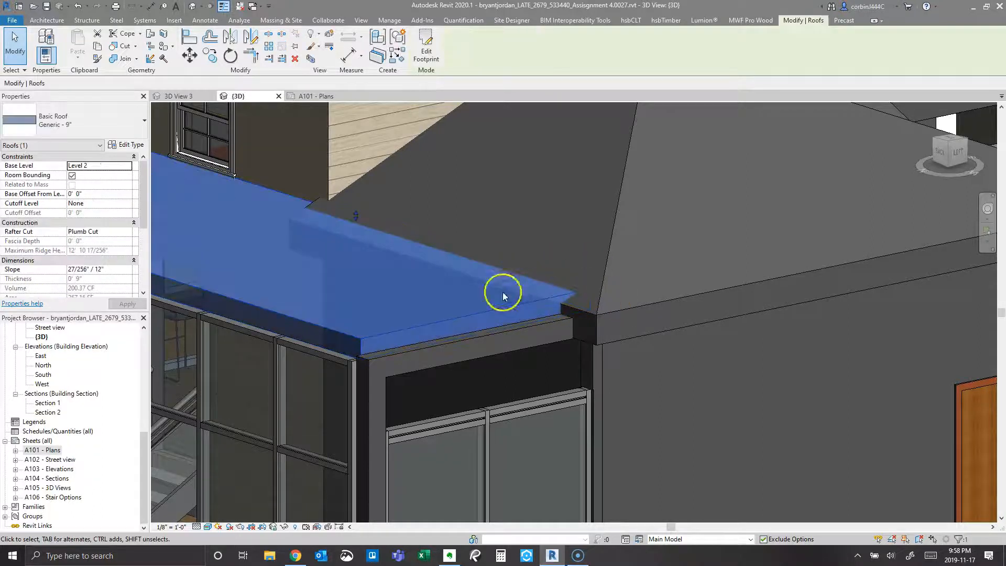
scroll(641, 324, "up", 2)
scroll(841, 283, "down", 3)
scroll(602, 287, "down", 3)
scroll(544, 274, "up", 4)
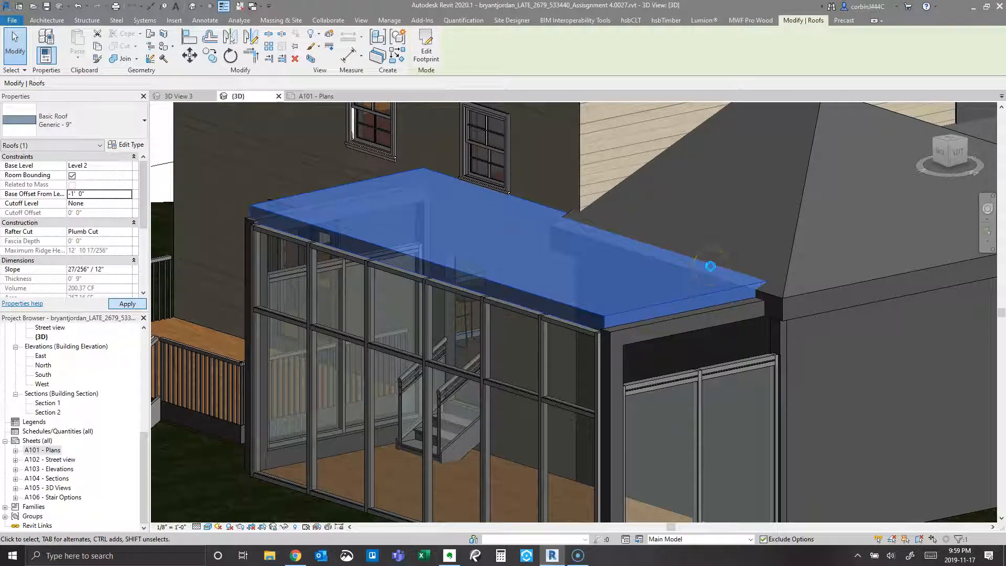
key("Escape")
Edit the sunroom roof's footprint and align its deck-side edge with the outer face of the 8" wall there
middle_click_drag(455, 259, 546, 289, "shift")
scroll(535, 258, "down", 3)
middle_click_drag(596, 324, 738, 324, "shift")
scroll(758, 270, "up", 2)
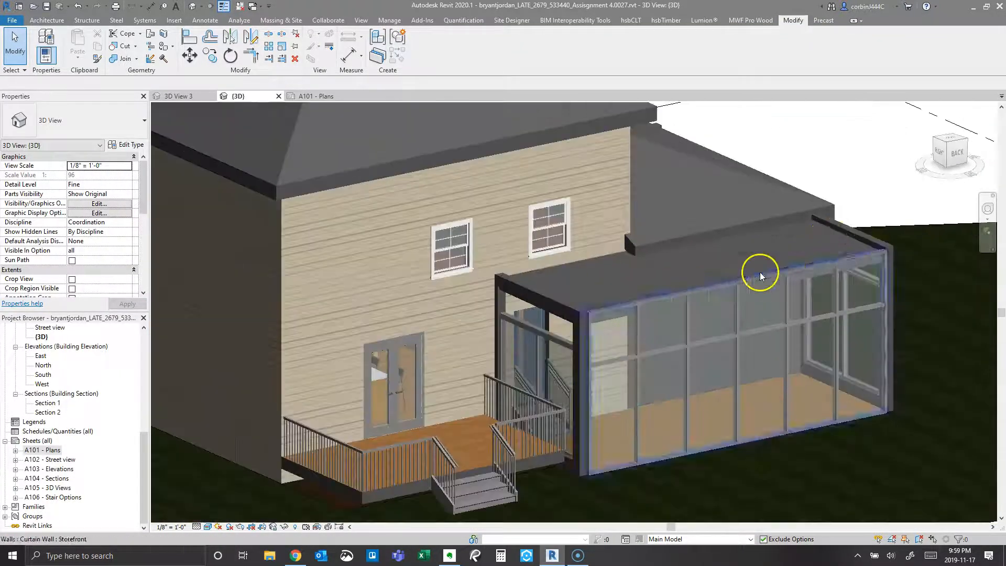
left_click(562, 269)
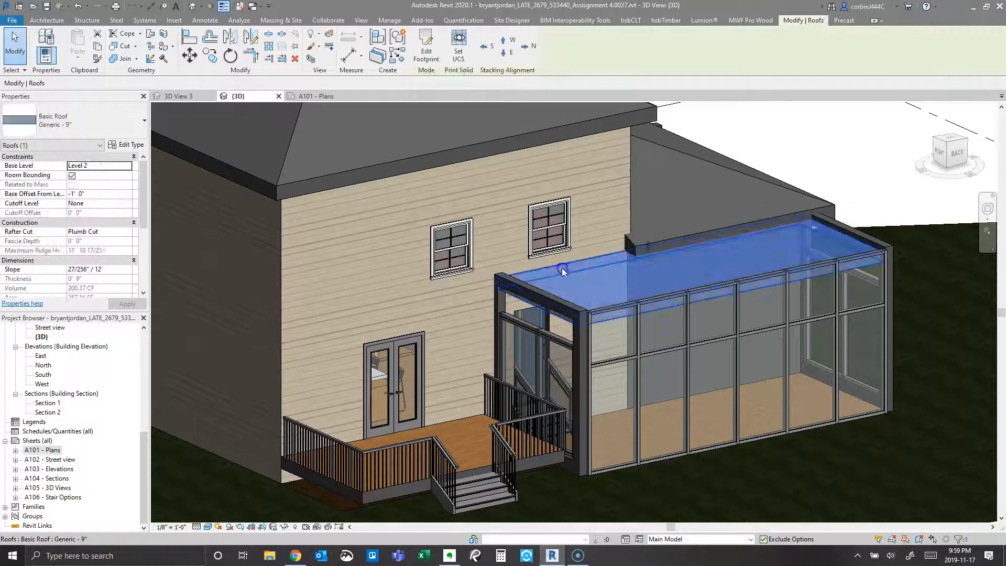
left_click(436, 56)
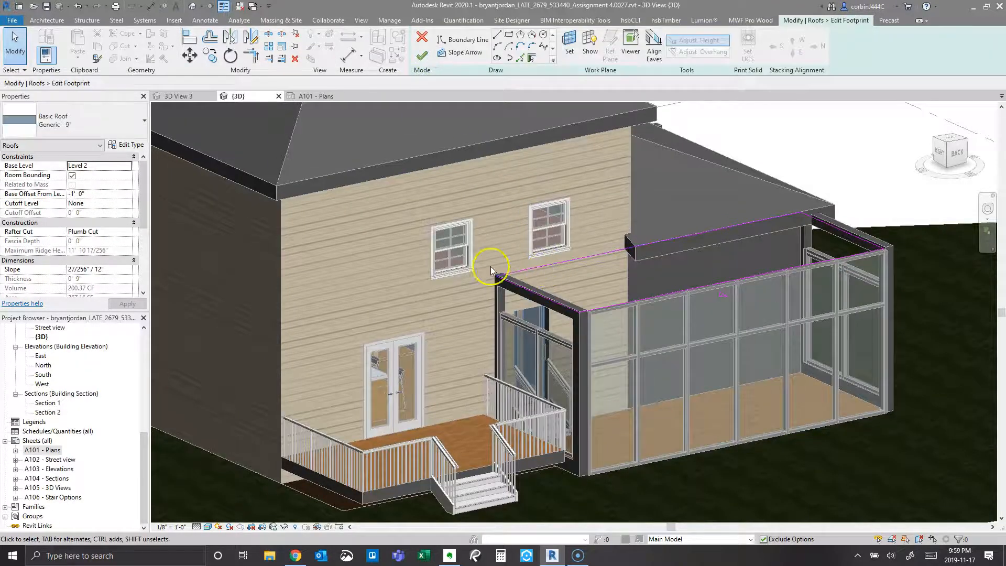
scroll(490, 266, "up", 3)
middle_click_drag(491, 267, 622, 340, "shift")
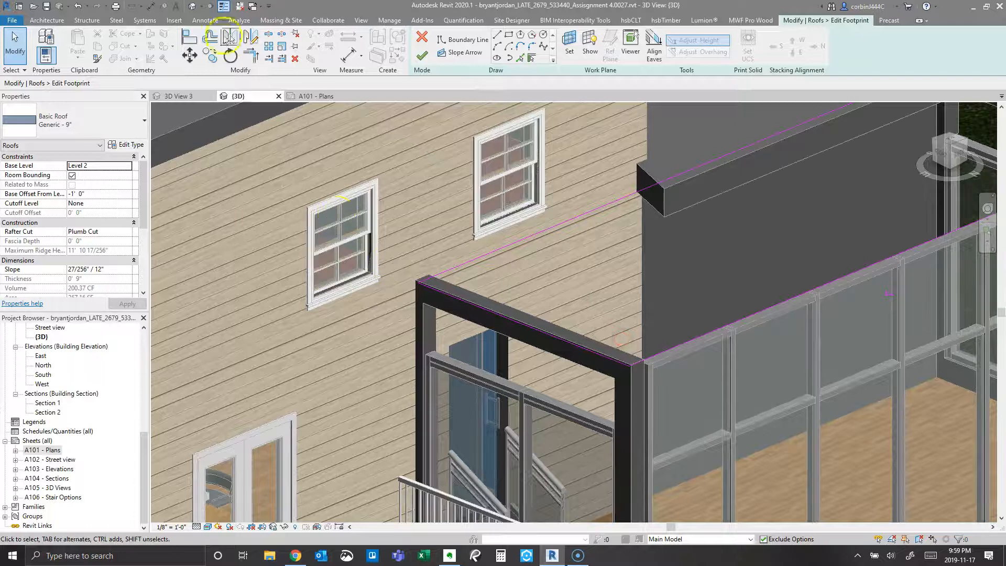
left_click(191, 36)
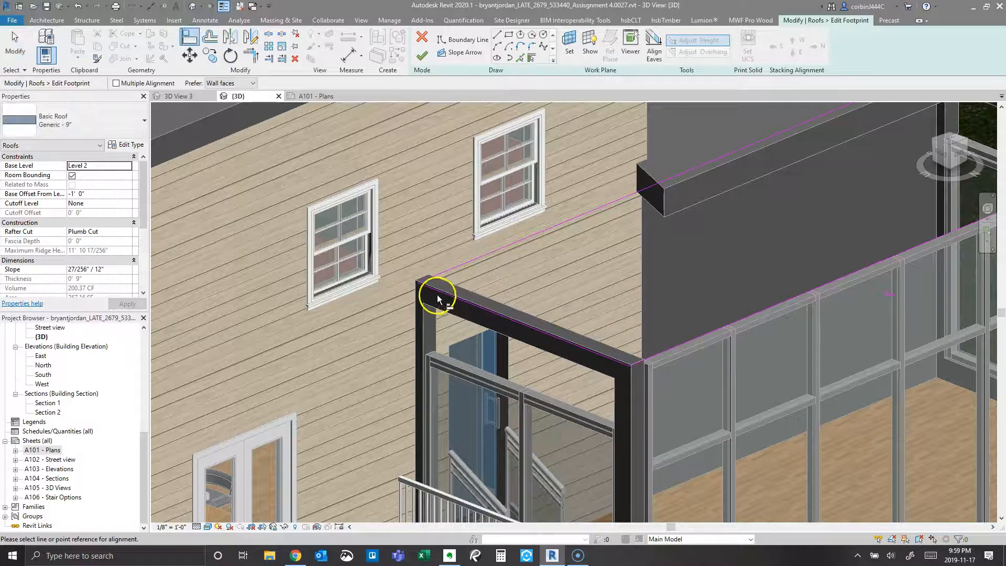
left_click(429, 305)
left_click(437, 294)
Align the roof footprint's long outer edge with the outside face of the storefront curtain wall
scroll(461, 294, "down", 3)
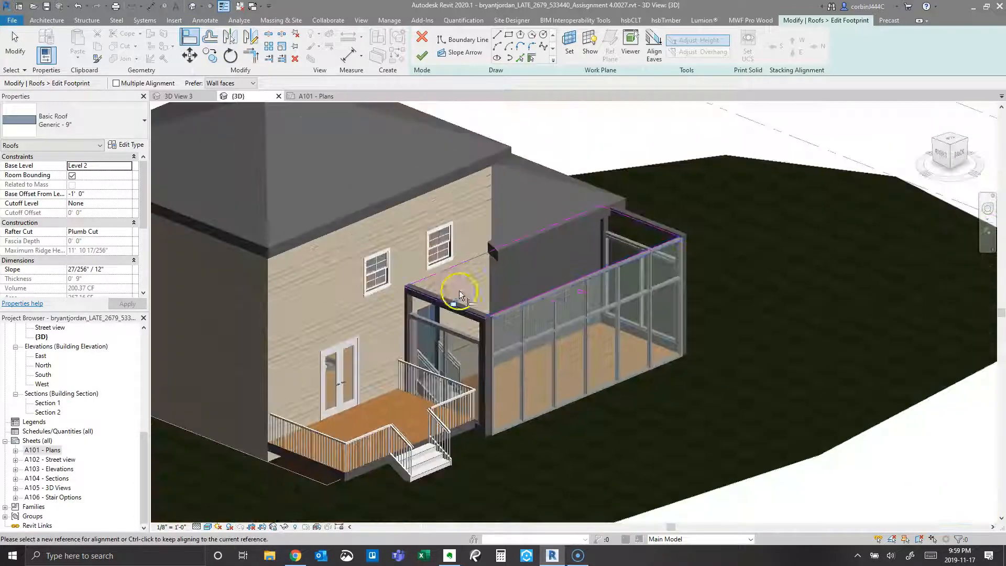
scroll(451, 328, "up", 3)
scroll(452, 328, "up", 3)
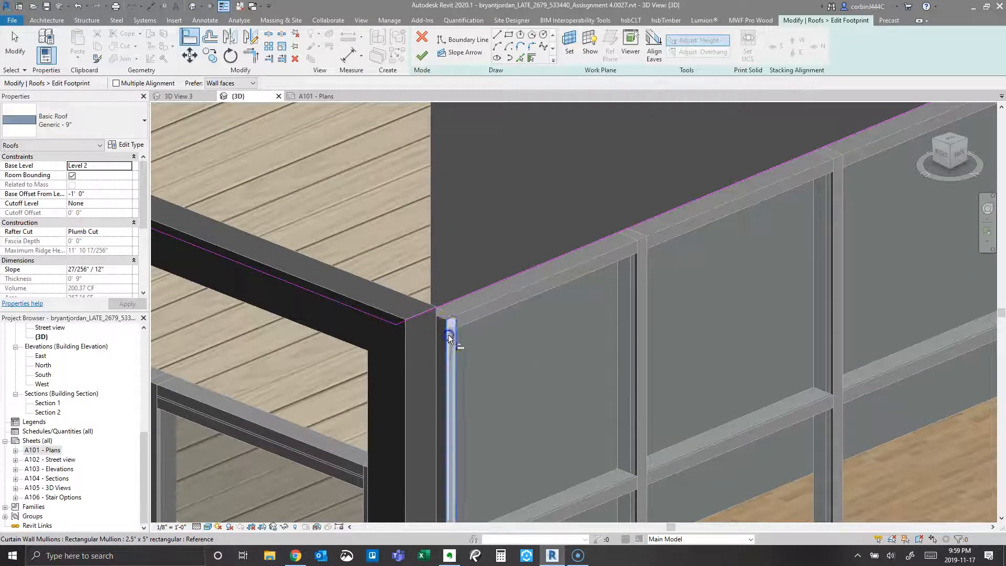
left_click(443, 306)
Align the footprint's garage-side end edge with the outer face of that 8" wall and finish the roof footprint
scroll(387, 363, "down", 5)
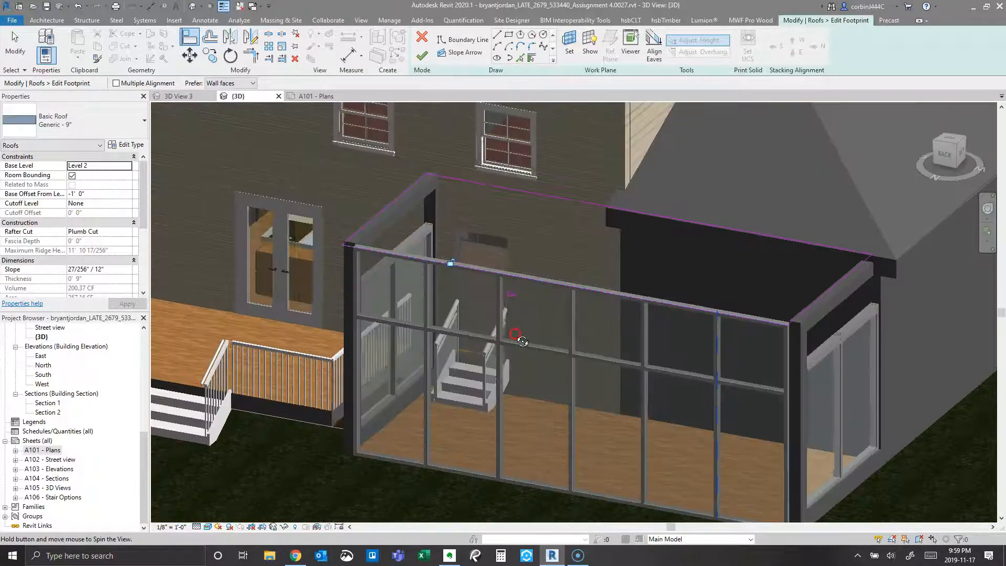
scroll(856, 358, "up", 3)
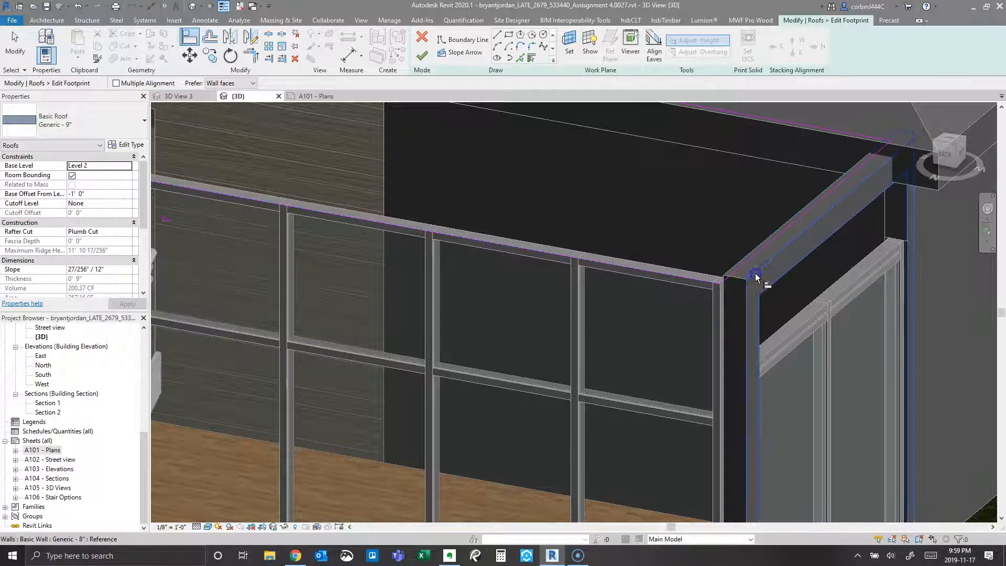
left_click(756, 278)
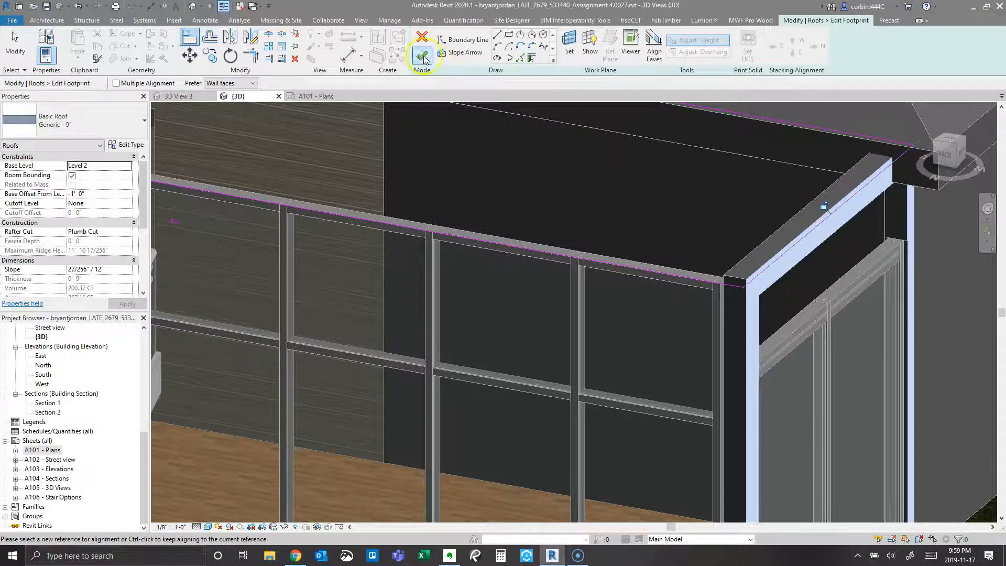
left_click(424, 56)
scroll(716, 206, "down", 5)
key("Escape")
In the deck-side wall's profile, move the top and opening-head lines down to the roof's underside, removing the conflicting constraints, and finish
middle_click_drag(769, 284, 870, 267, "shift")
scroll(372, 259, "up", 5)
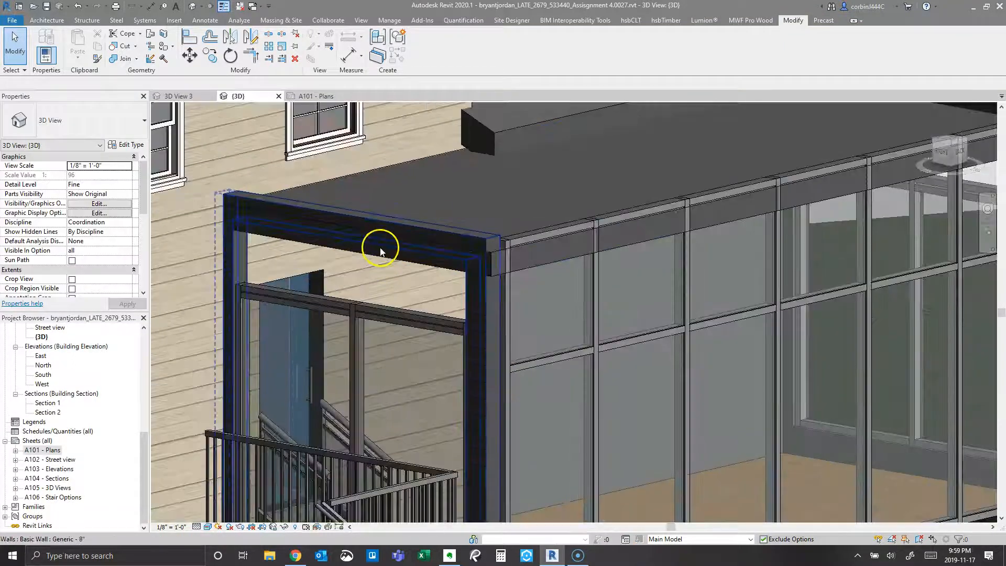
double_click(386, 221)
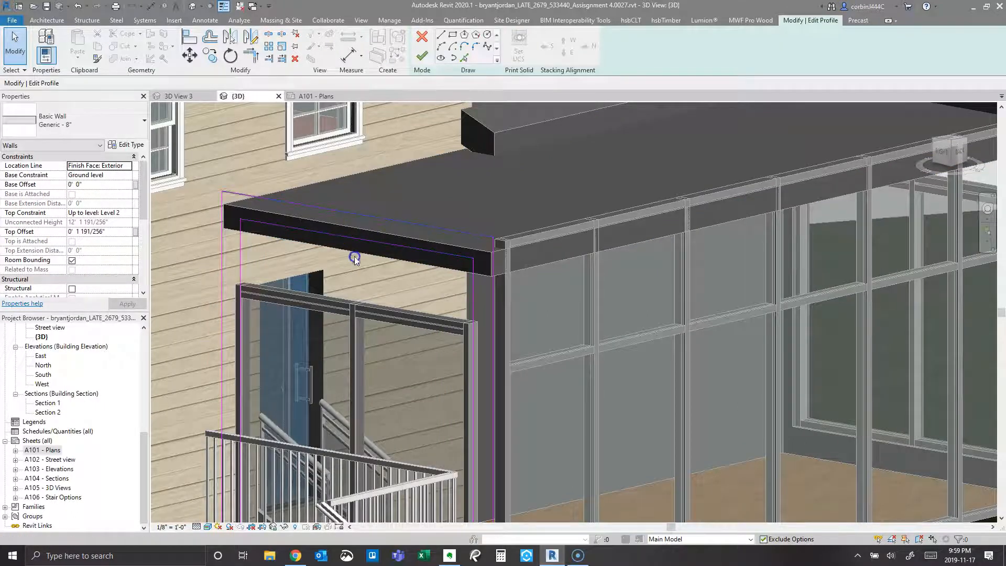
left_click(193, 52)
scroll(304, 193, "up", 3)
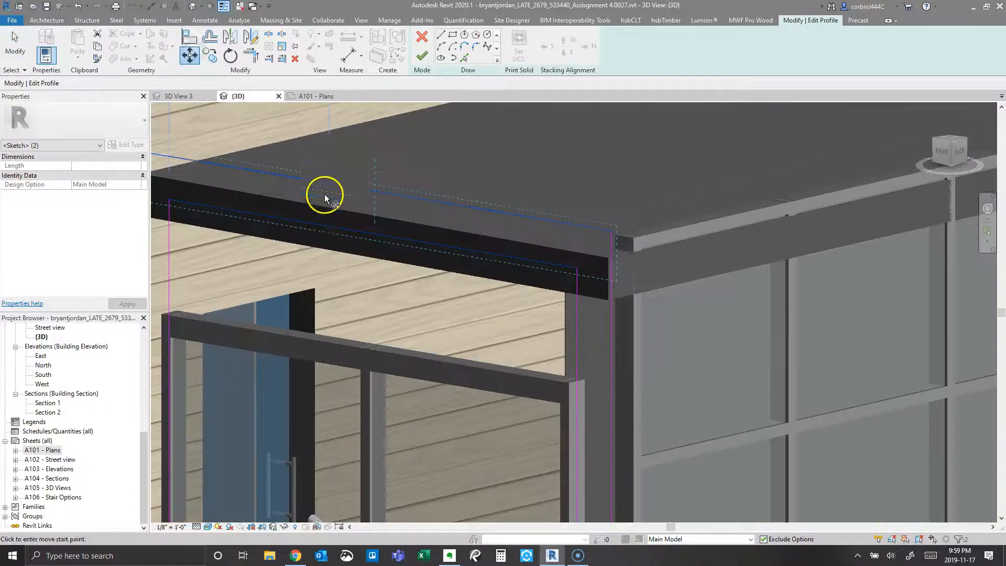
left_click(330, 179)
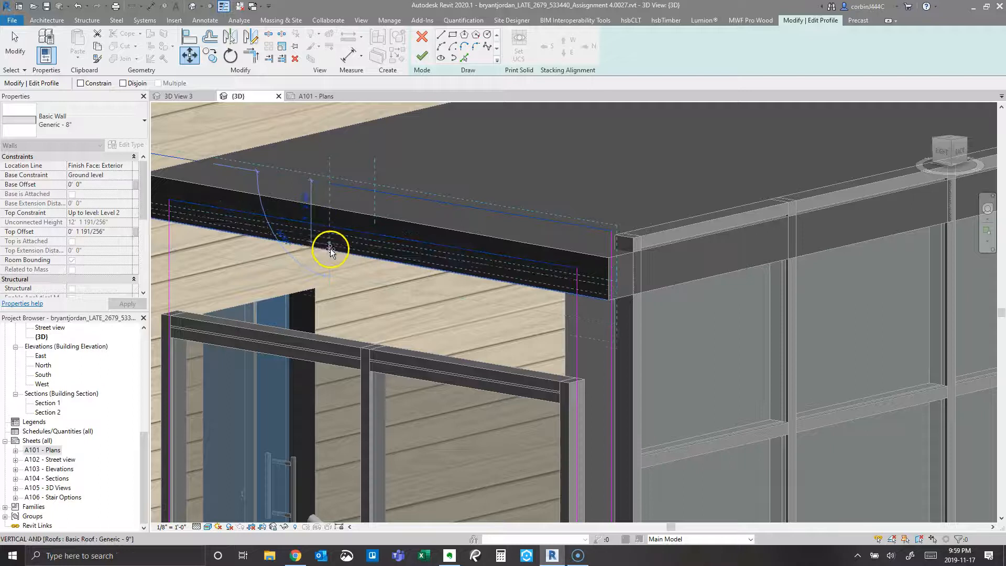
left_click(331, 252)
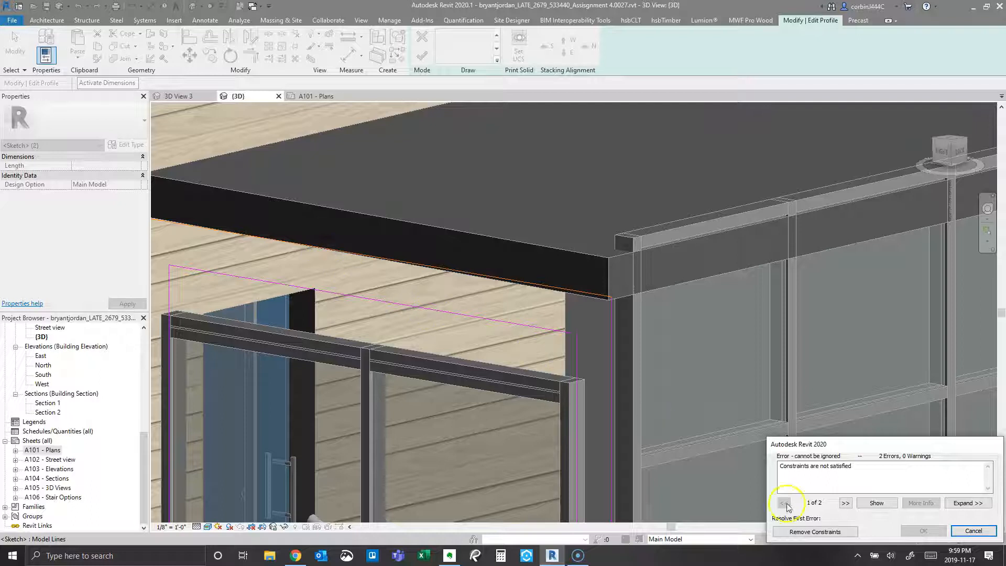
left_click(815, 532)
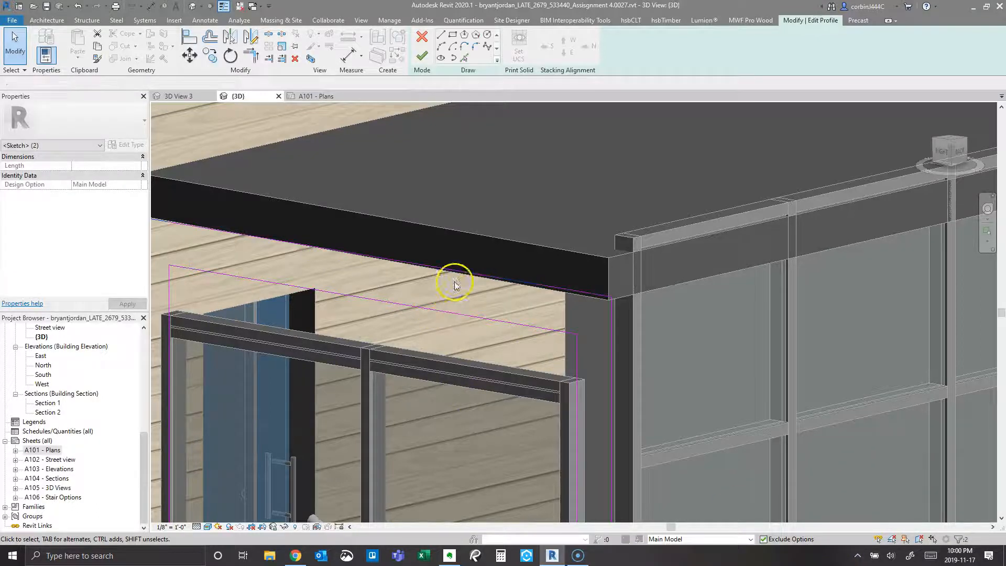
scroll(449, 281, "down", 2)
left_click(422, 56)
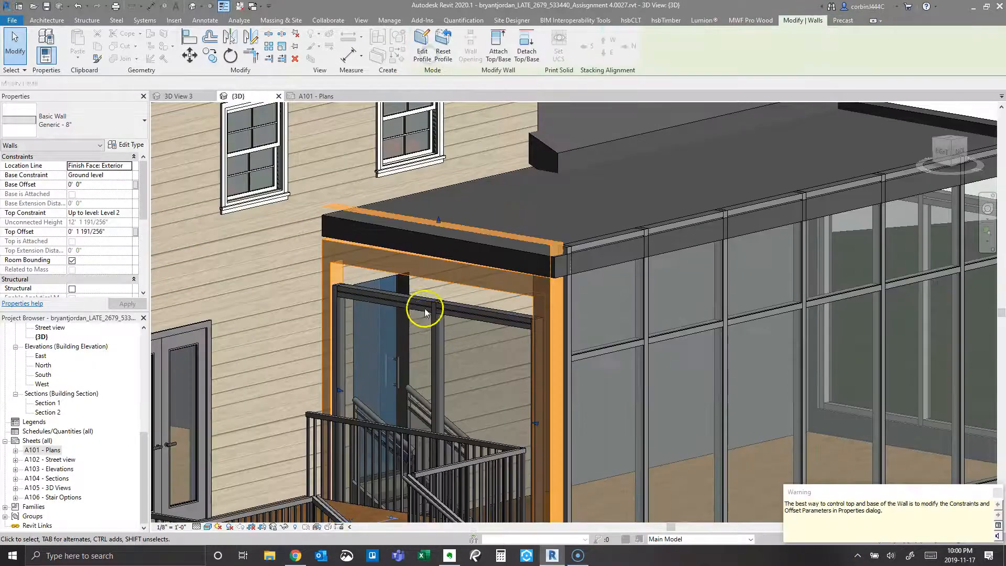
Stretch the deck-side storefront curtain wall's top up to the head of the wall opening
left_click(440, 313)
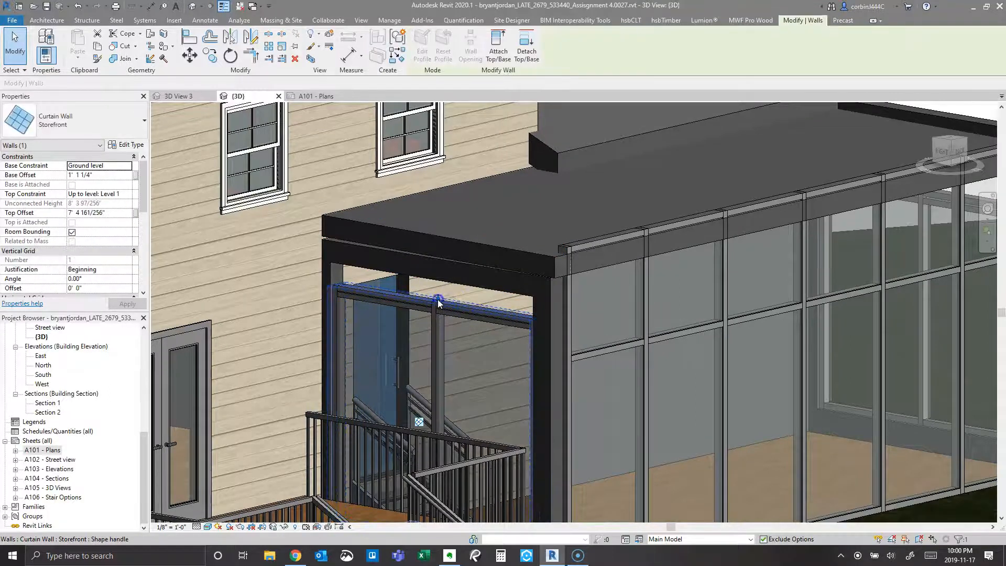
left_click_drag(439, 300, 438, 279)
key("Escape")
In the garage-side sunroom wall's profile, lower the top and opening-head lines to the roof's underside, removing the conflicting constraints, and finish
scroll(399, 288, "down", 3)
middle_click_drag(702, 338, 433, 323, "shift")
scroll(647, 301, "up", 4)
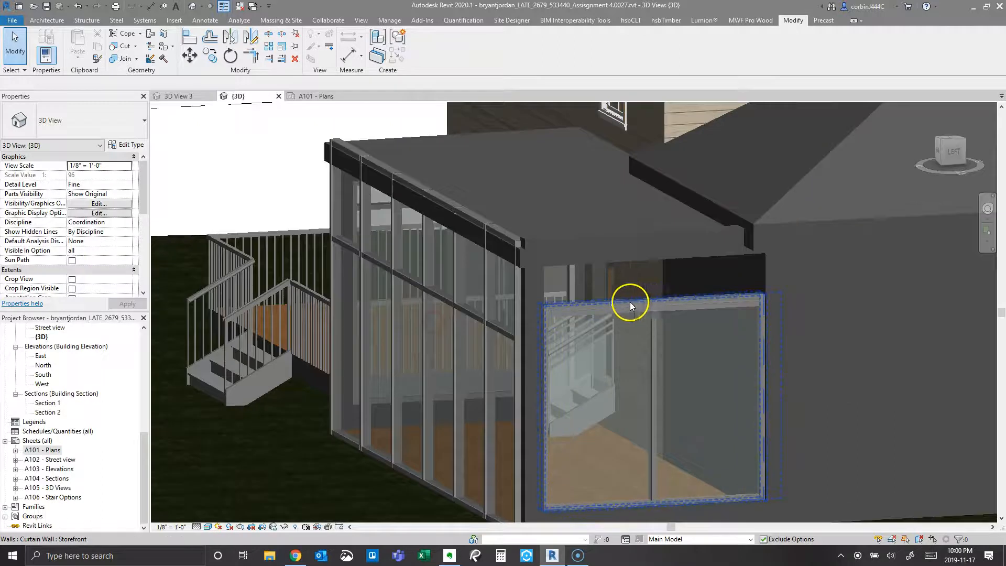
double_click(581, 231)
left_click_drag(597, 224, 580, 265)
scroll(499, 193, "up", 1)
left_click(193, 52)
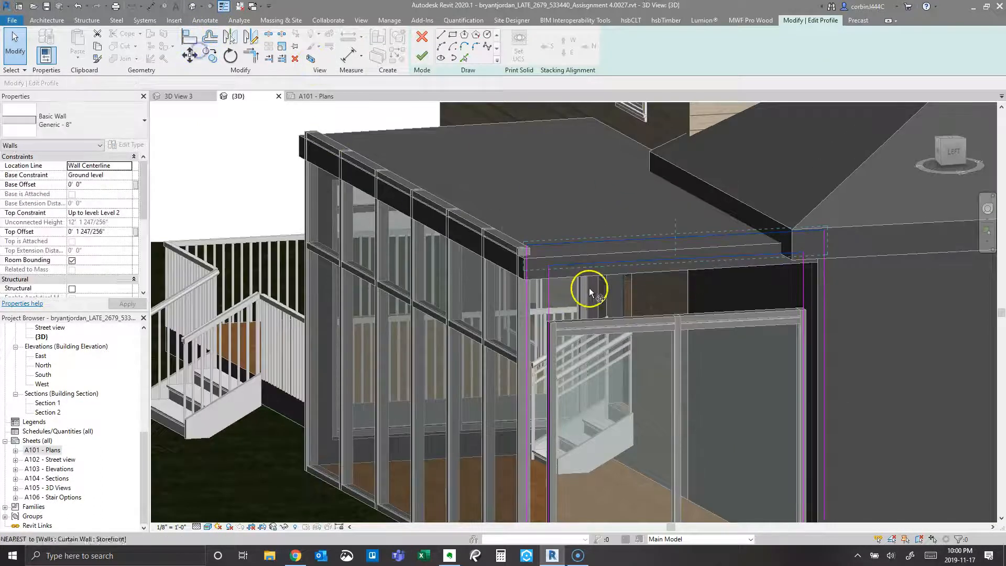
scroll(589, 288, "up", 3)
left_click(588, 198)
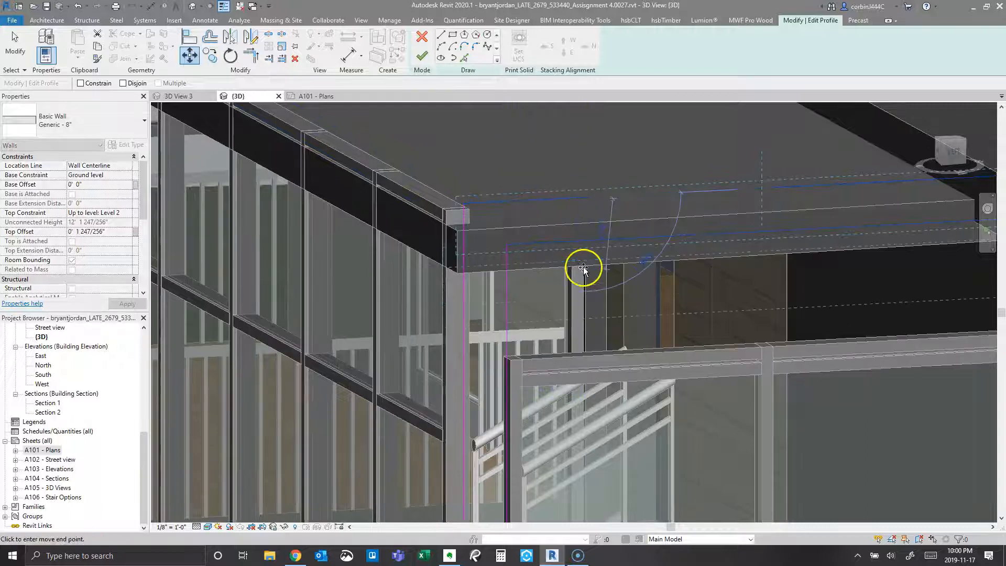
left_click(588, 265)
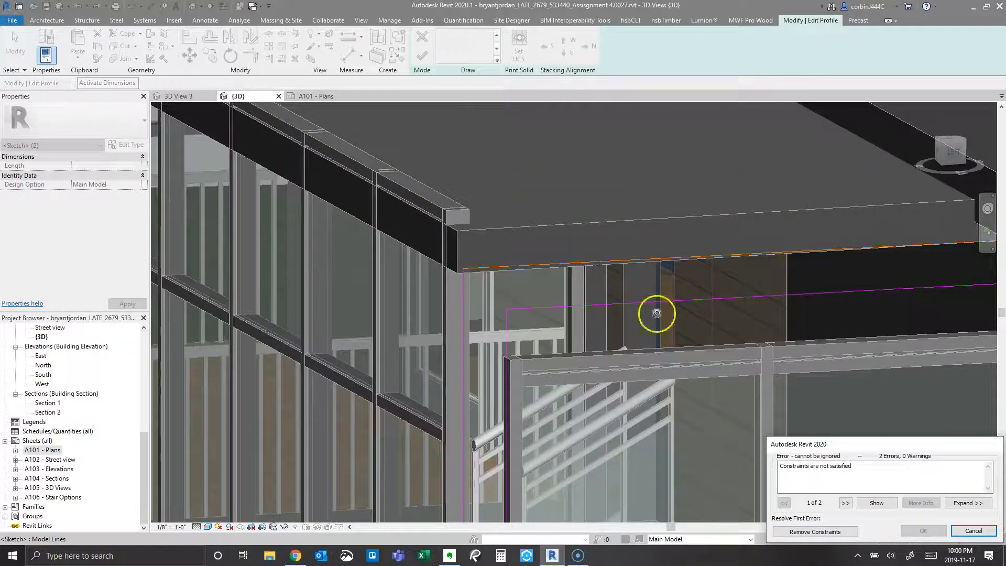
left_click(815, 531)
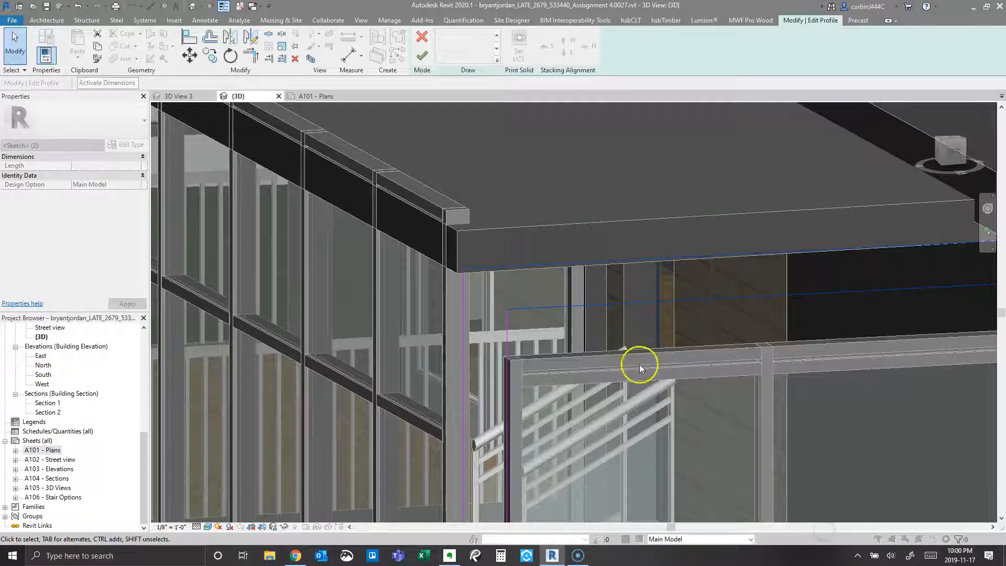
left_click(423, 63)
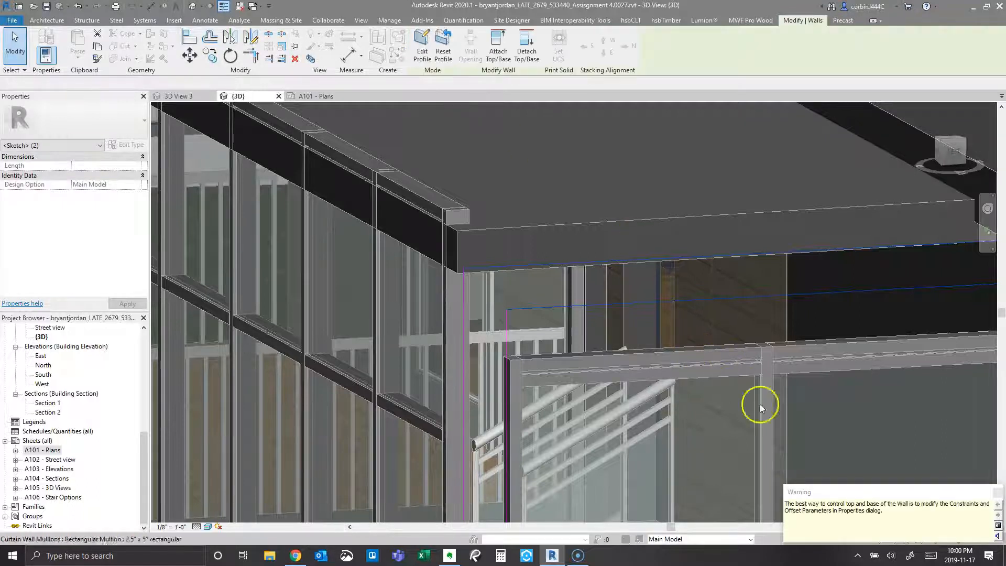
left_click(998, 492)
key("Escape")
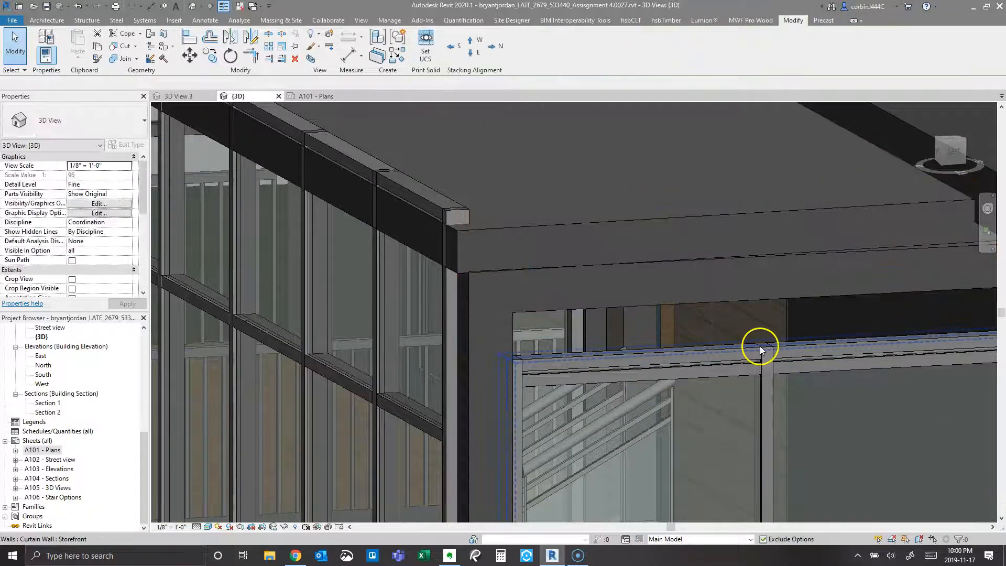
Stretch the garage-side storefront curtain wall's top up to the head of its wall opening
left_click(760, 346)
mouse_move(767, 310)
left_mouse_down()
mouse_move(767, 295)
mouse_move(769, 314)
left_mouse_up()
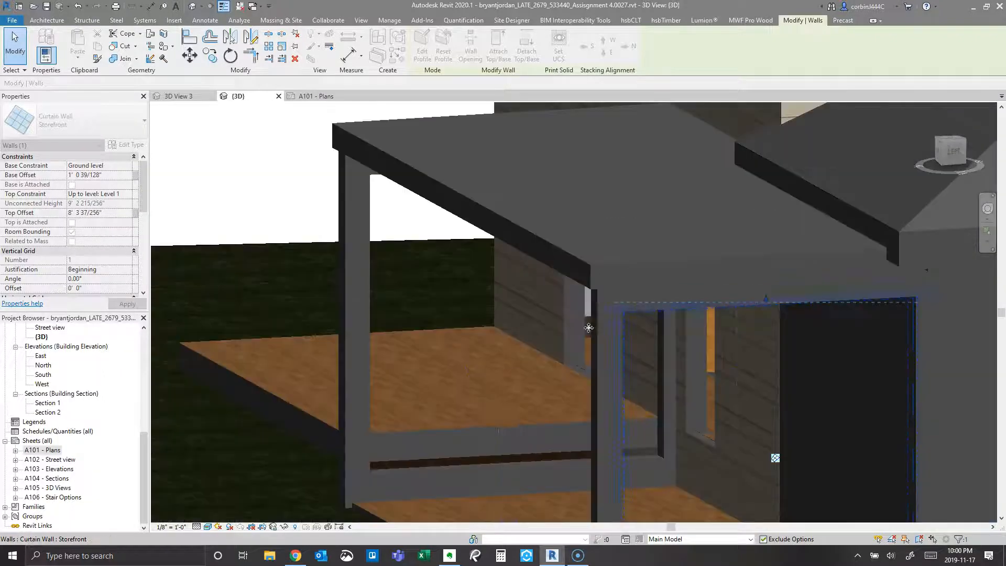
Align the garage-side sunroom wall's exterior face flush with the sunroom roof's edge
left_click(321, 465)
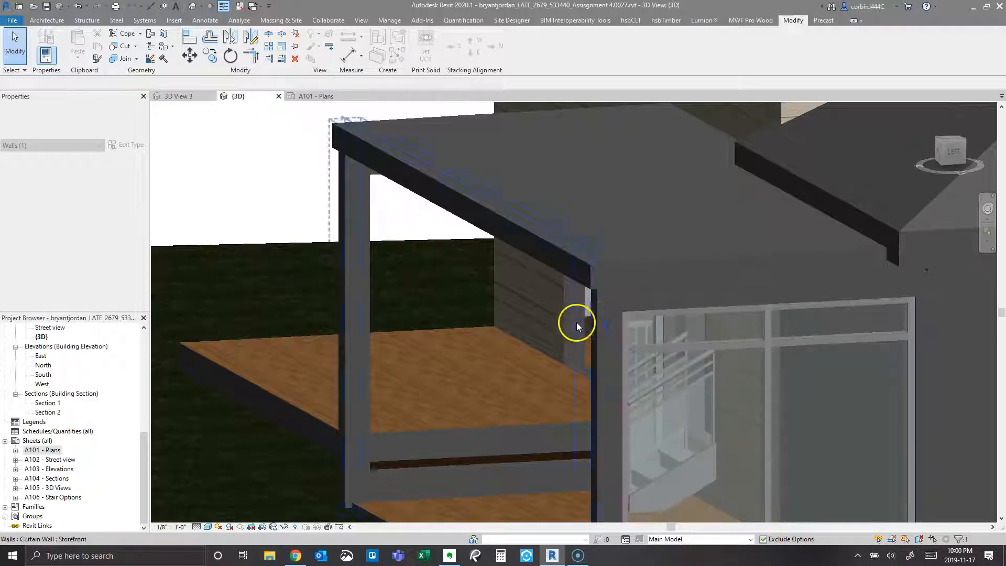
left_click(621, 371)
middle_click_drag(593, 345, 615, 376, "shift")
left_click(195, 35)
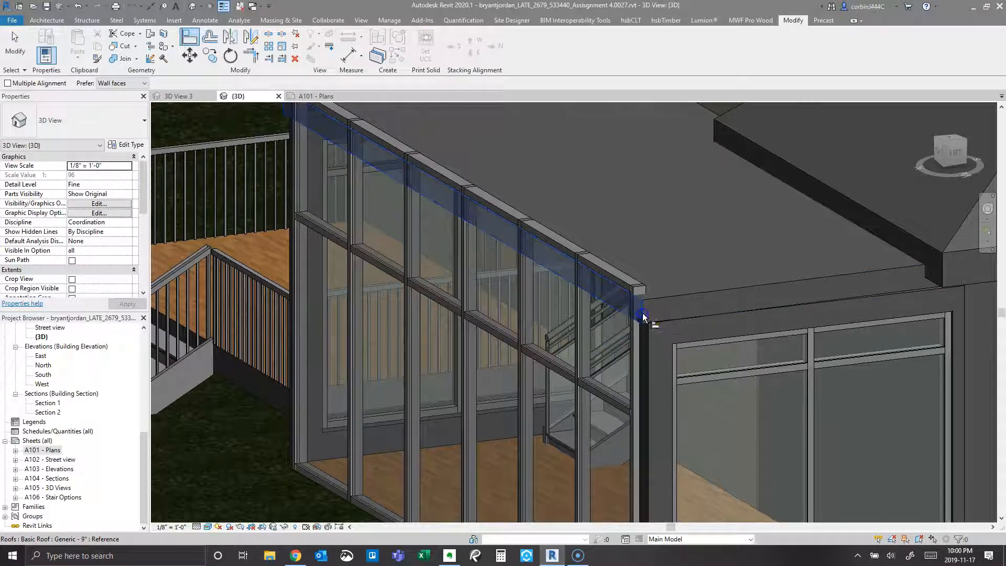
left_click(620, 369)
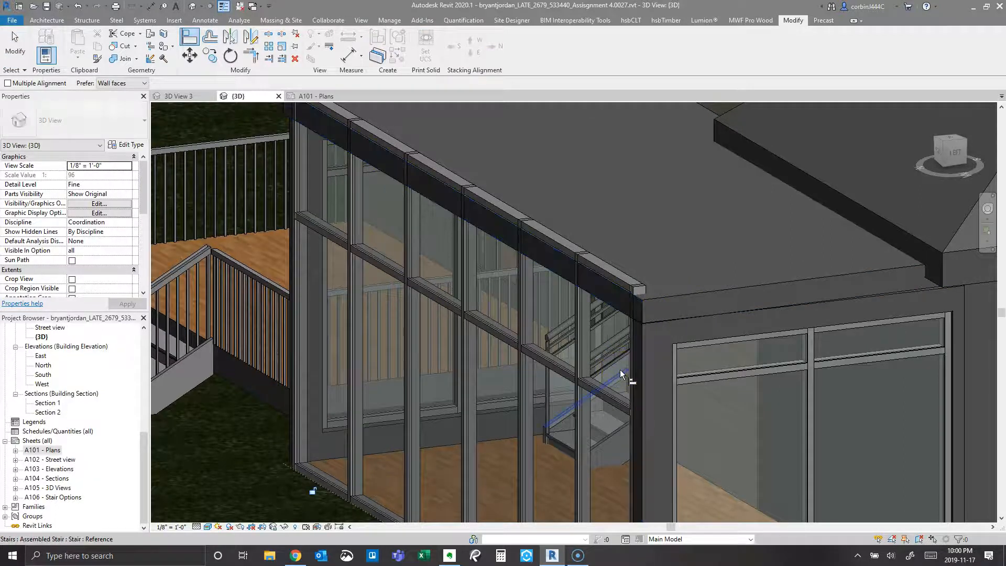
Align the deck-side sunroom wall's exterior face flush with the sunroom roof's edge and end the alignment
scroll(630, 342, "down", 3)
middle_click_drag(388, 350, 430, 356, "shift")
scroll(461, 361, "up", 8)
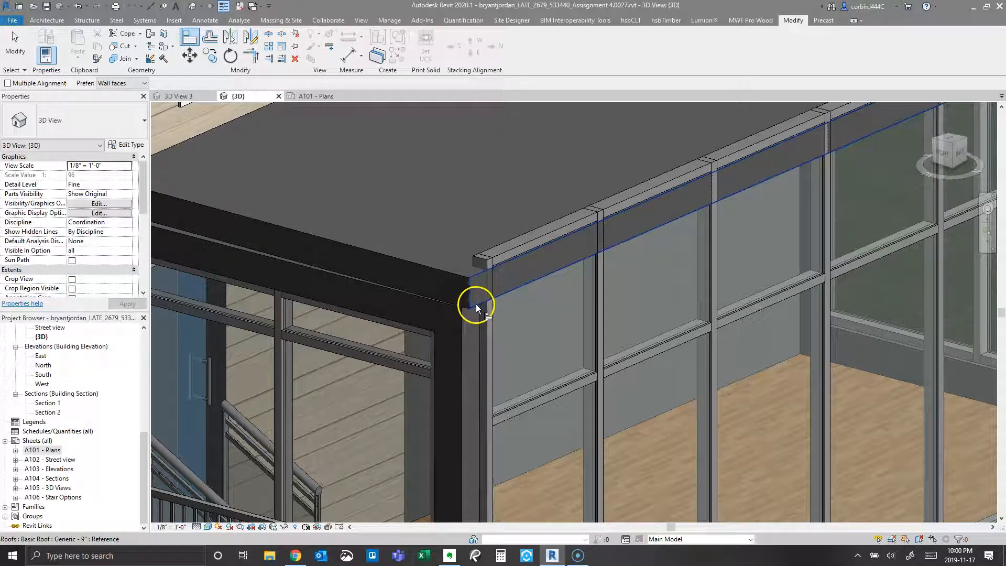
left_click(462, 332)
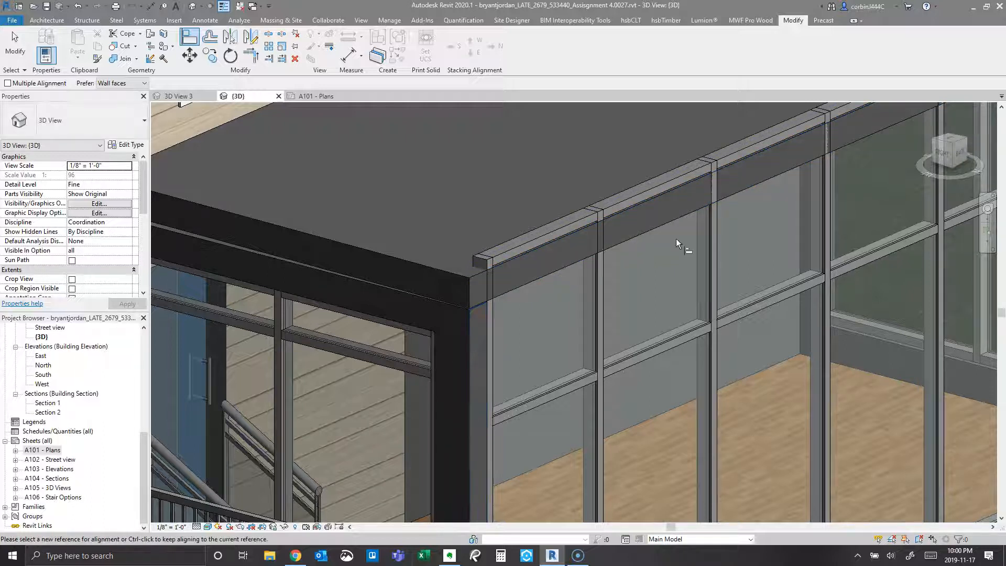
left_click(673, 222)
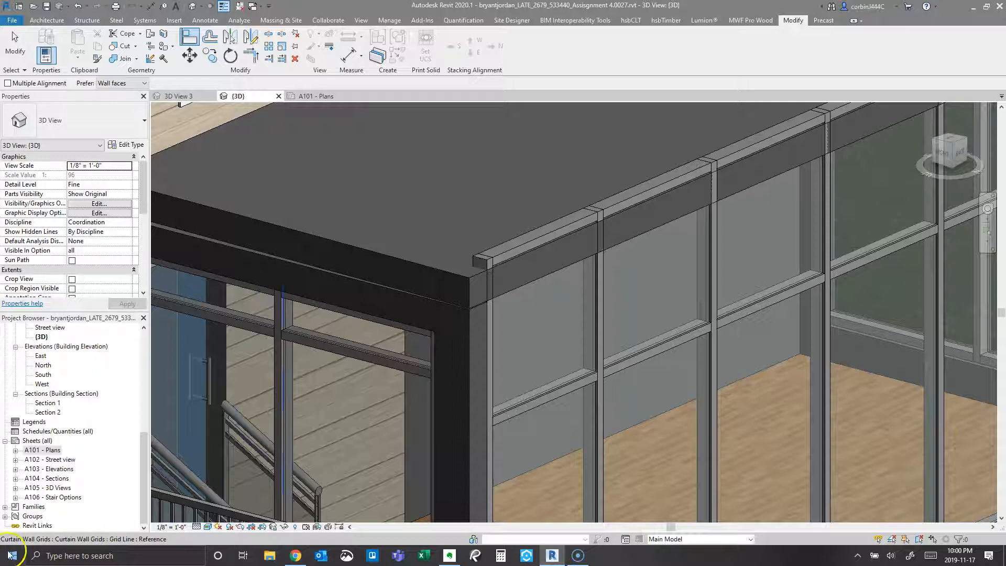
scroll(530, 355, "down", 4)
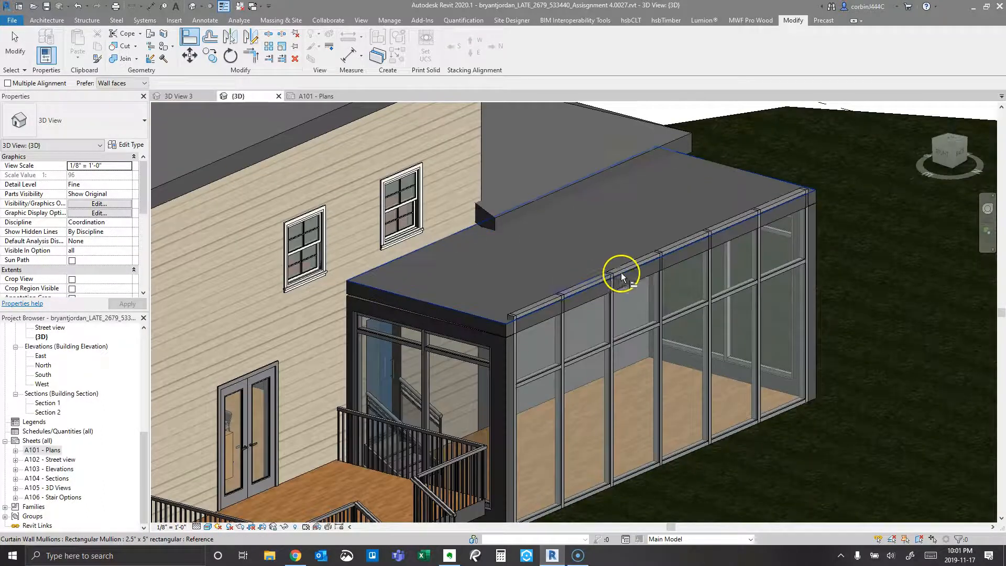
key("Escape")
key("Escape")
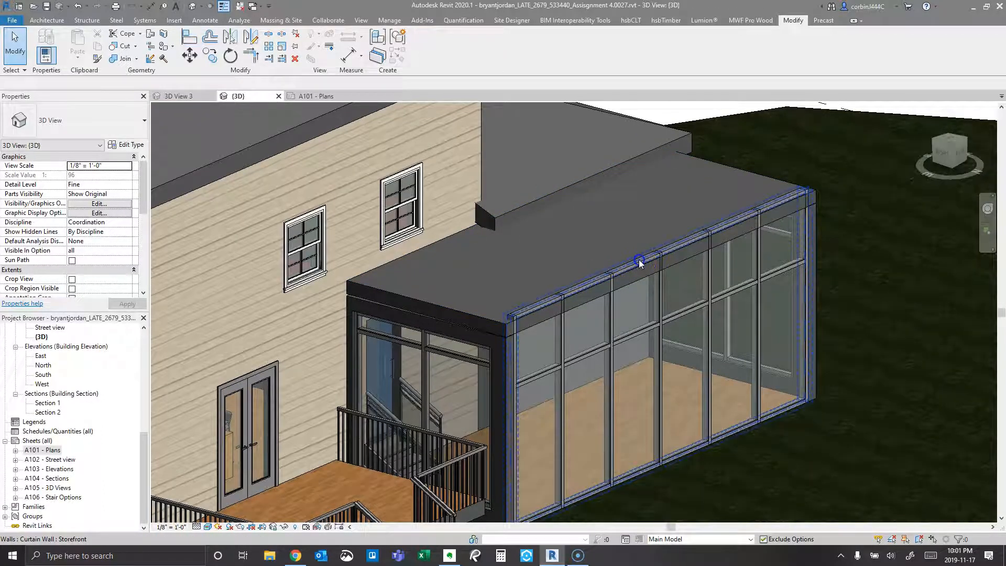
Stretch the long front storefront curtain wall's top down to the underside of the sunroom roof
left_click(640, 260)
scroll(643, 260, "up", 2)
left_click_drag(670, 245, 676, 280)
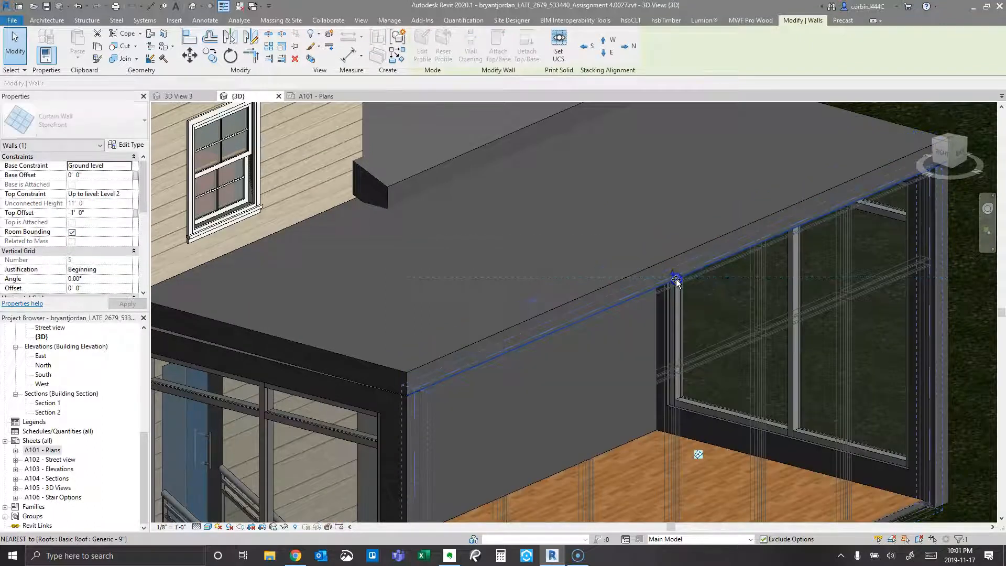
key("Escape")
left_click(782, 302)
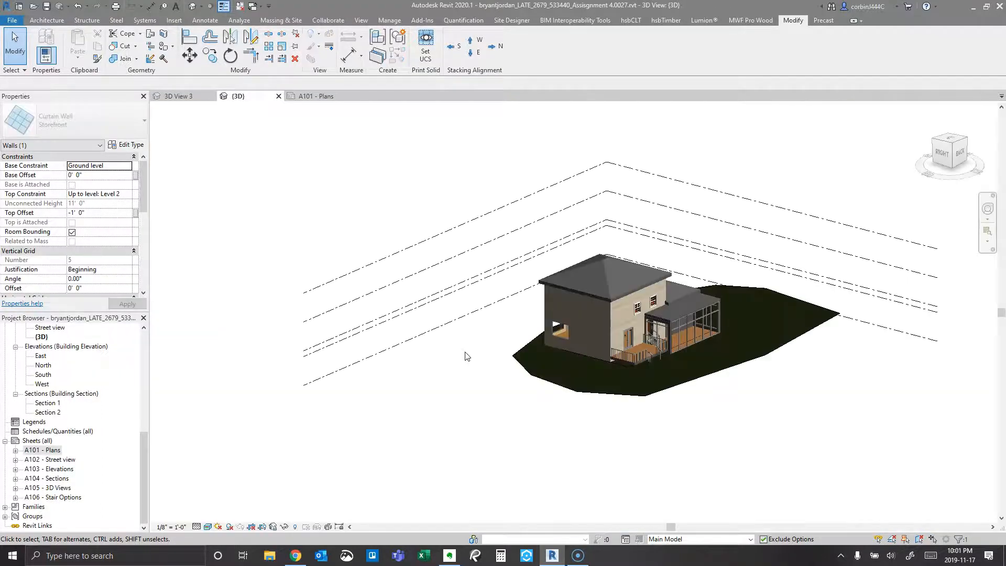
Examine the joint between the deck-side sunroom wall and the roof in 3D and in the sheet's Level 1 plan
scroll(660, 328, "up", 10)
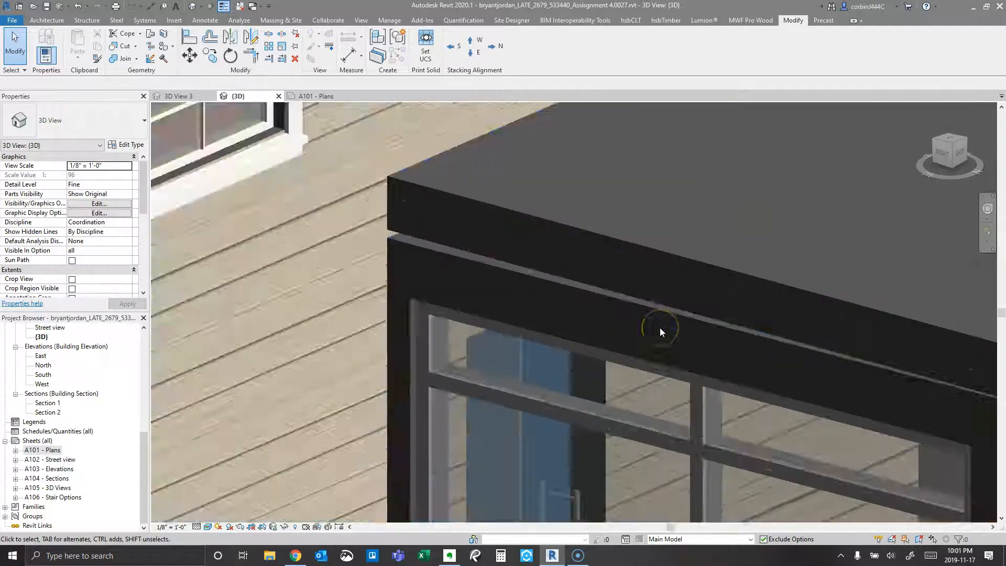
scroll(472, 271, "down", 4)
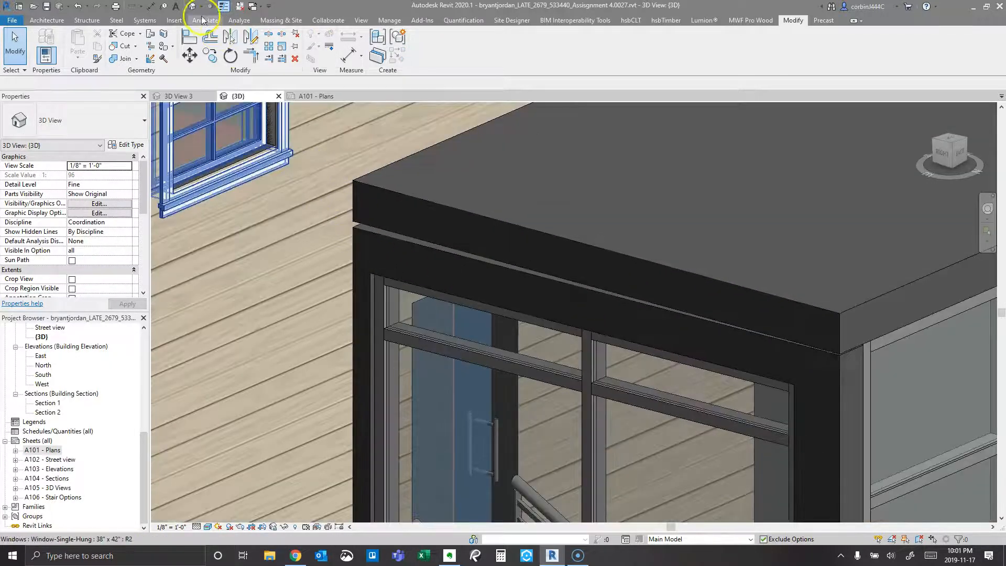
left_click(401, 242)
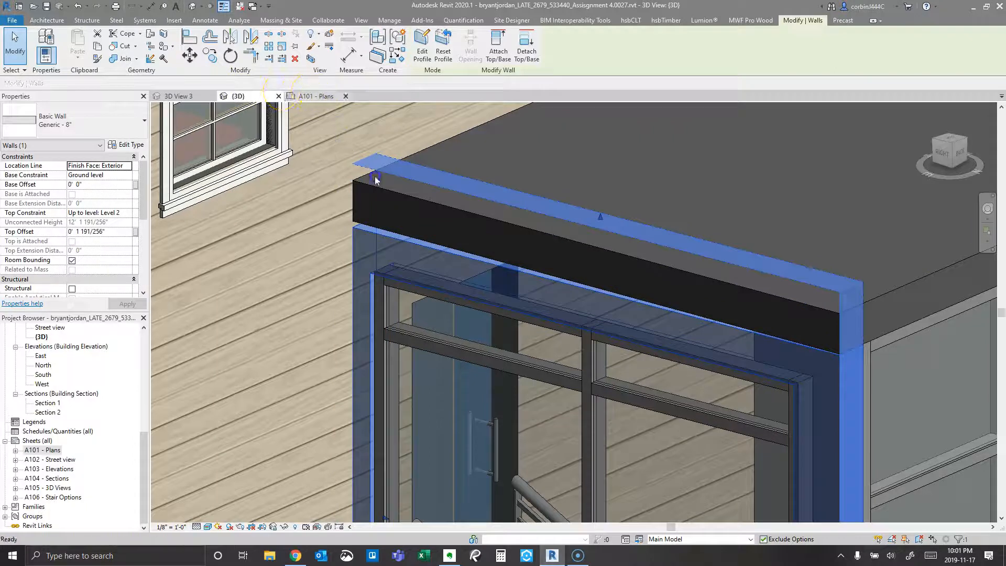
scroll(540, 314, "down", 2)
scroll(548, 386, "down", 5)
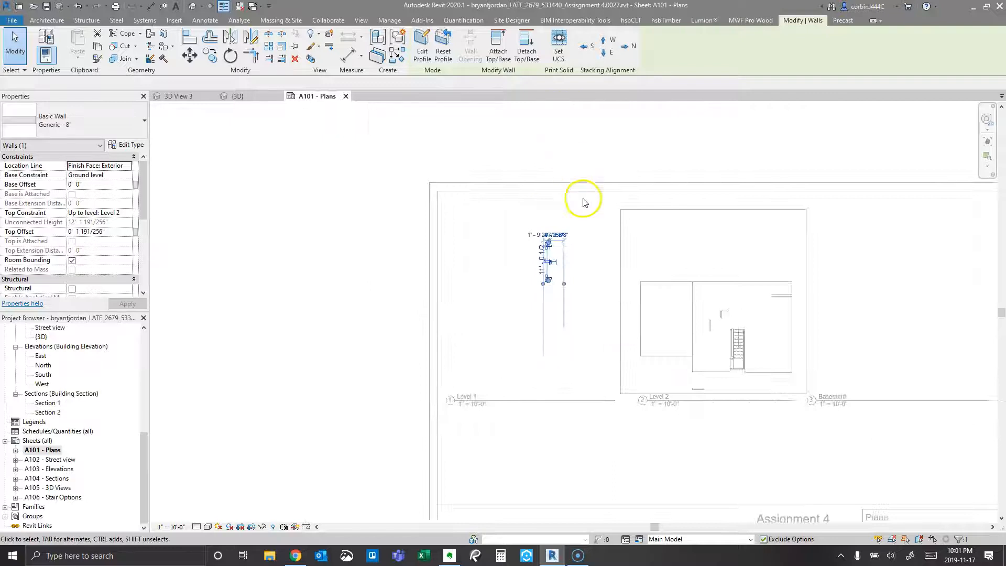
scroll(561, 329, "up", 1)
scroll(551, 302, "up", 5)
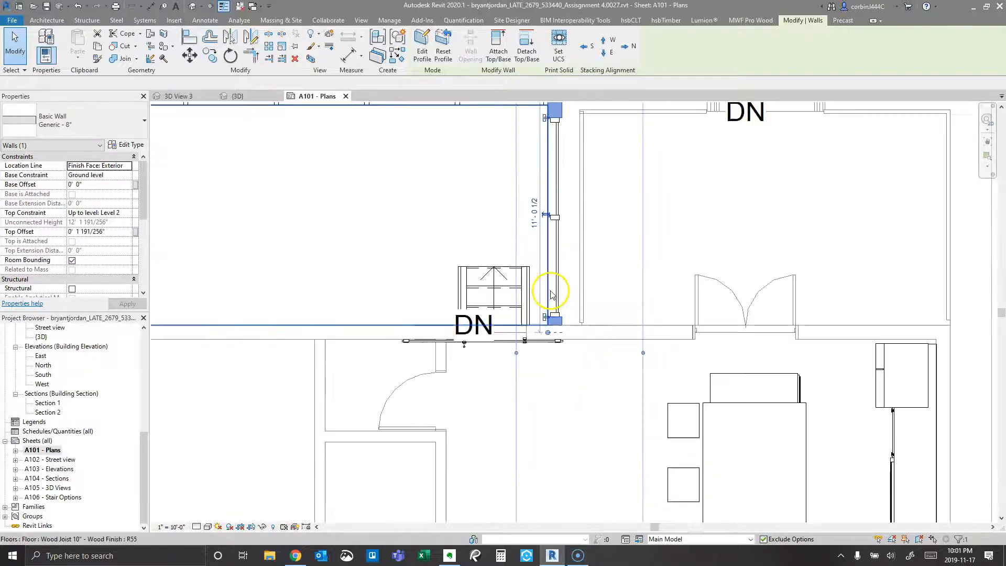
left_click(560, 322)
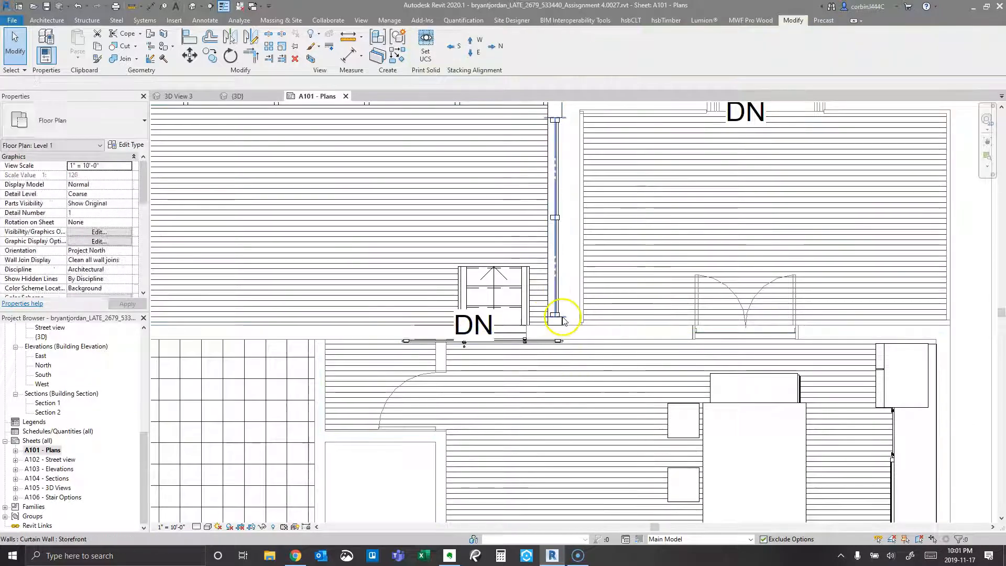
left_click(251, 98)
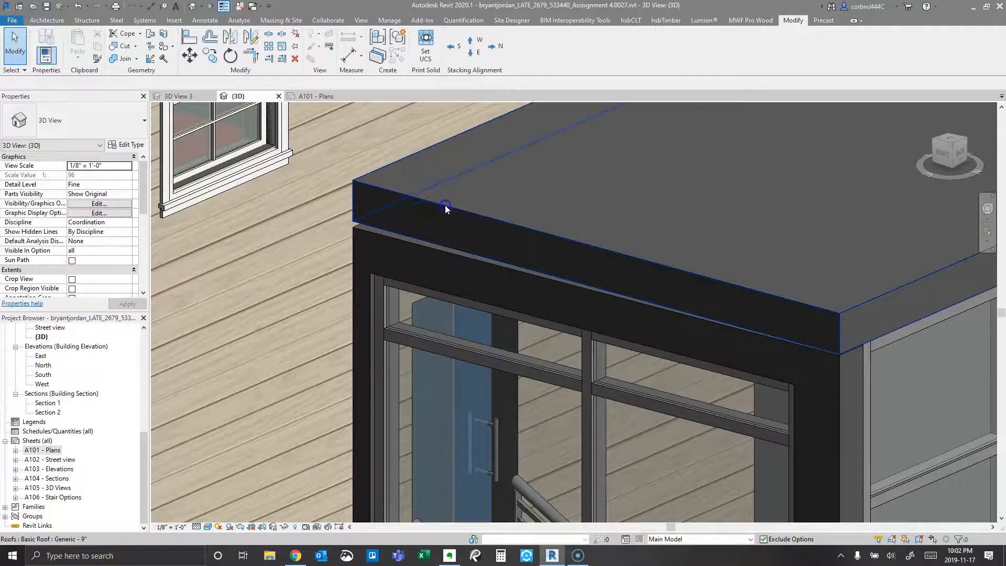
left_click(444, 208)
scroll(419, 211, "down", 3)
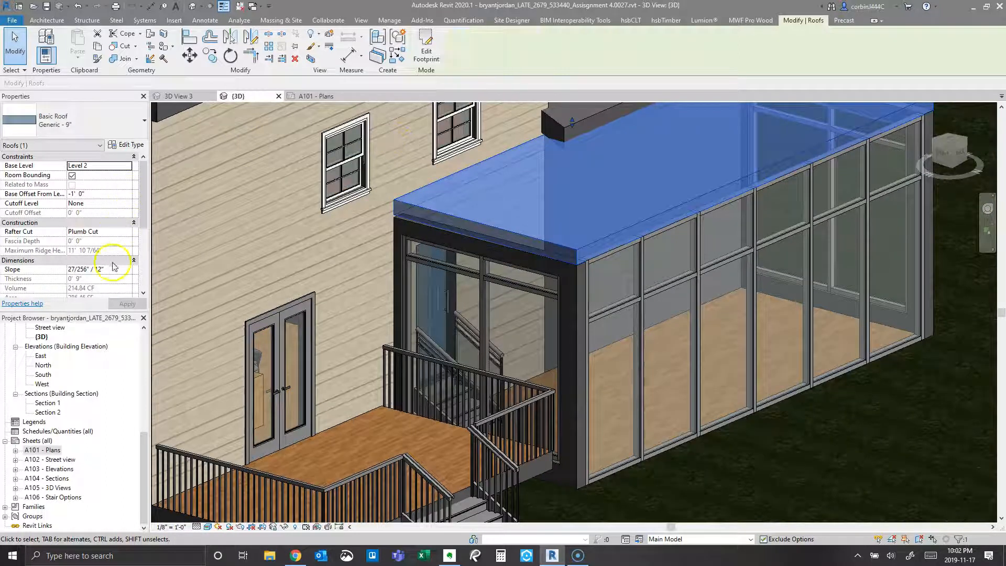
key("Escape")
scroll(405, 236, "up", 3)
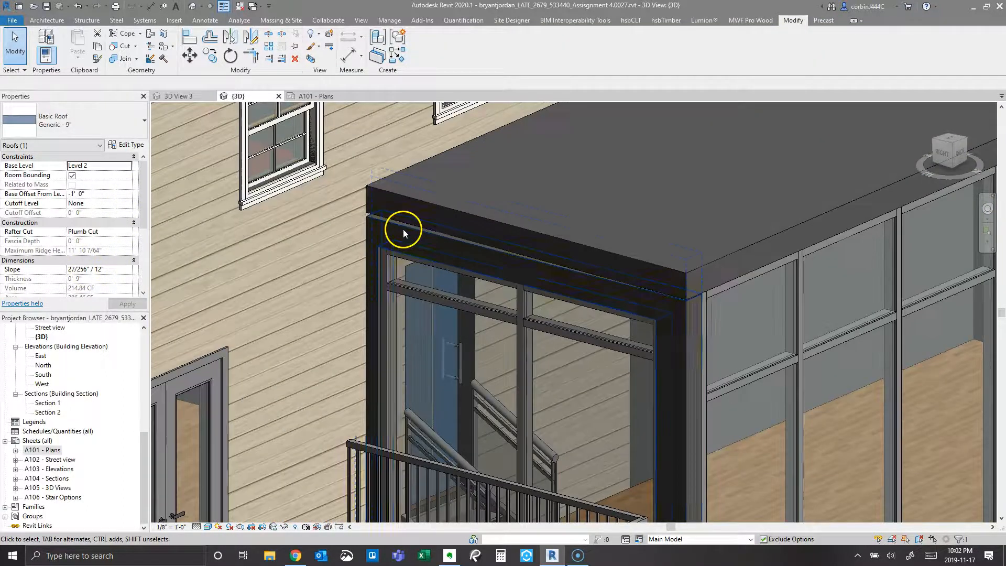
In the deck-side sunroom wall's profile, align the top line to the roof's underside and finish the edit
double_click(404, 230)
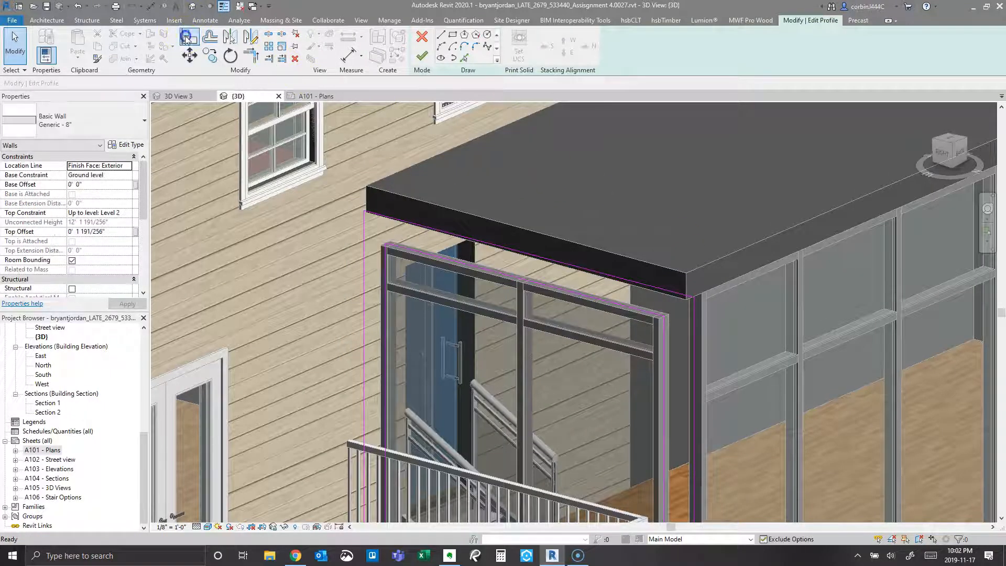
key("a")
key("l")
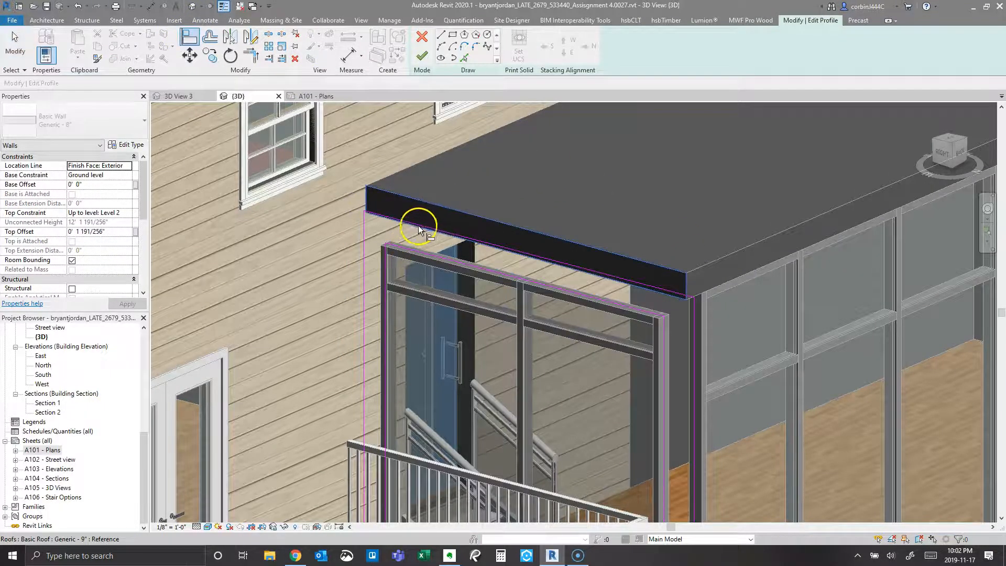
left_click(417, 222)
left_click(422, 54)
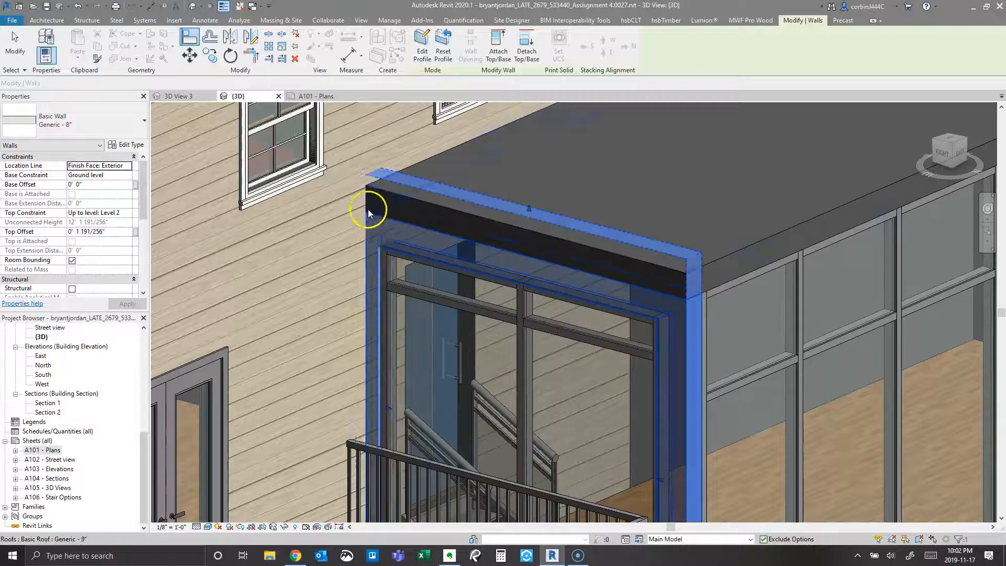
In the garage-side sunroom wall's profile, align the top line to the roof's lower edge and finish the edit
scroll(489, 252, "down", 5)
middle_click_drag(490, 253, 584, 301, "shift")
scroll(781, 270, "up", 5)
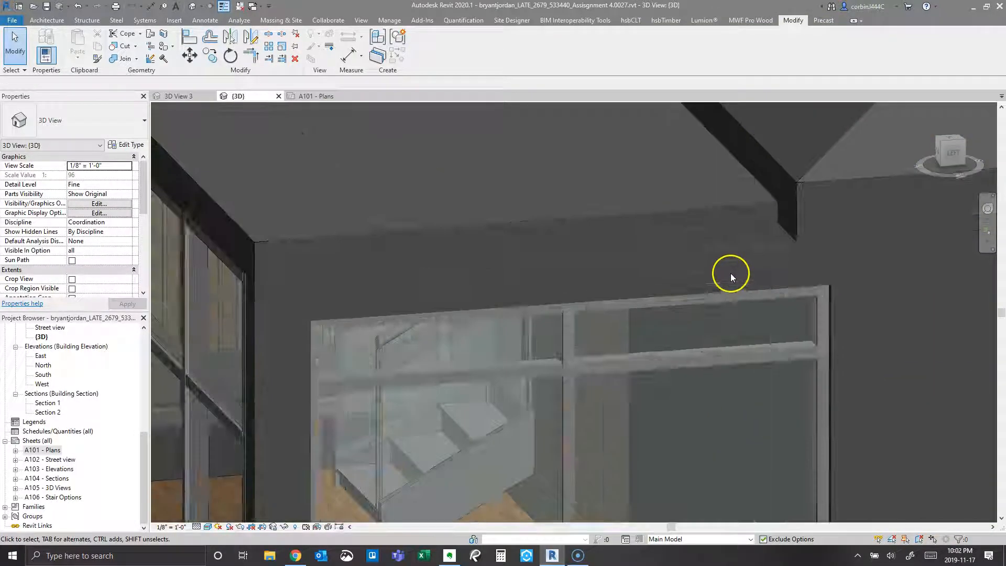
double_click(752, 247)
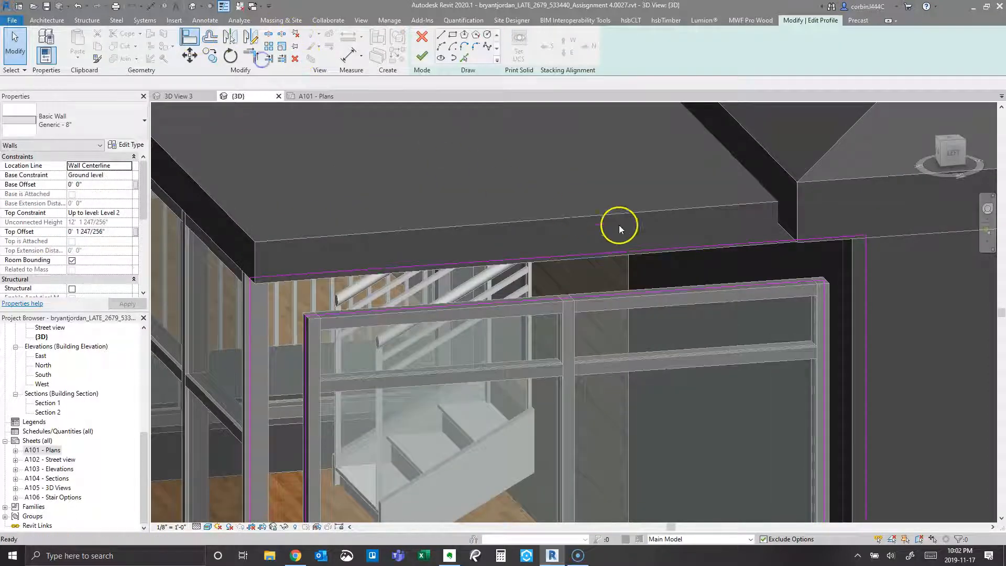
key("a")
key("l")
left_click(624, 257)
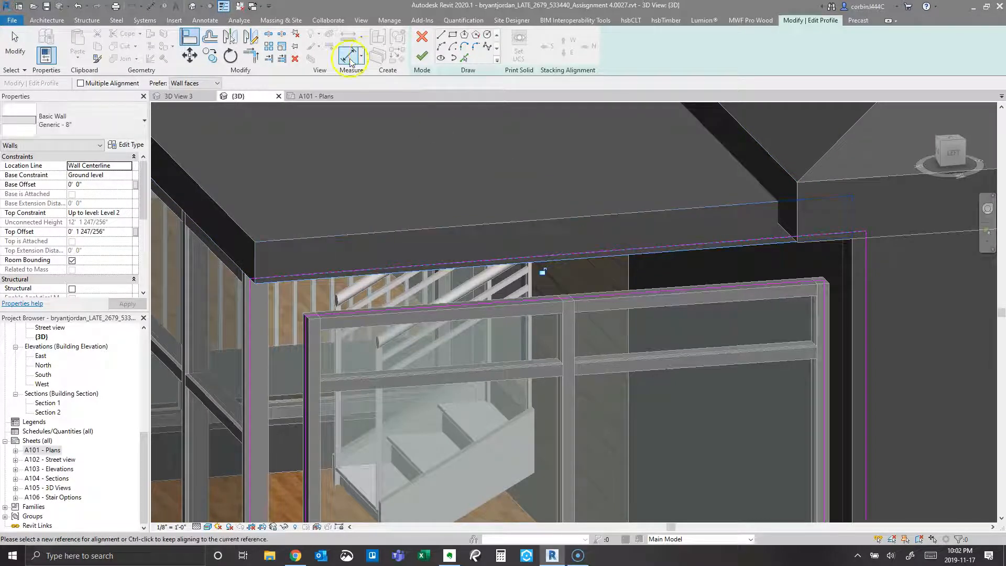
left_click(513, 272)
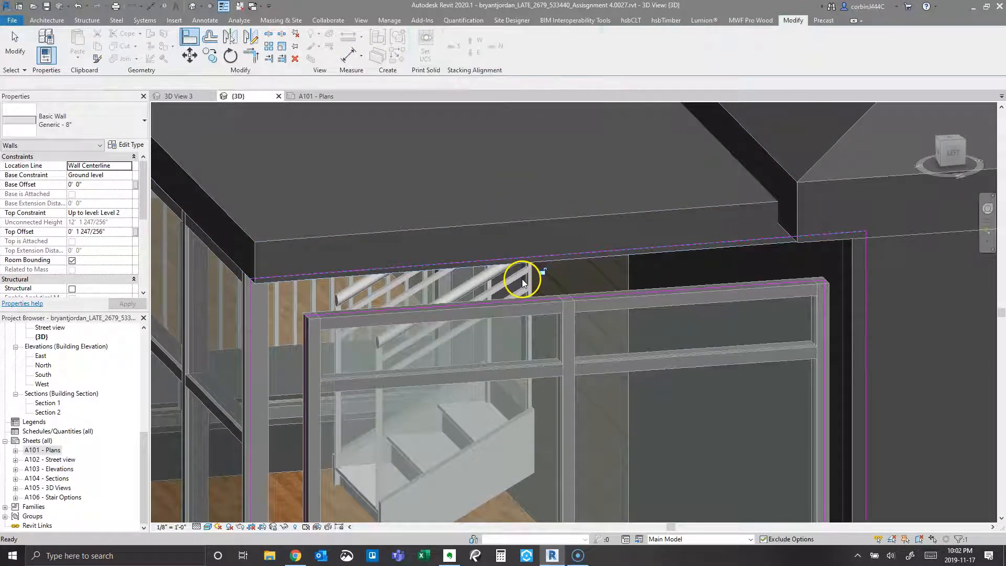
scroll(505, 288, "down", 3)
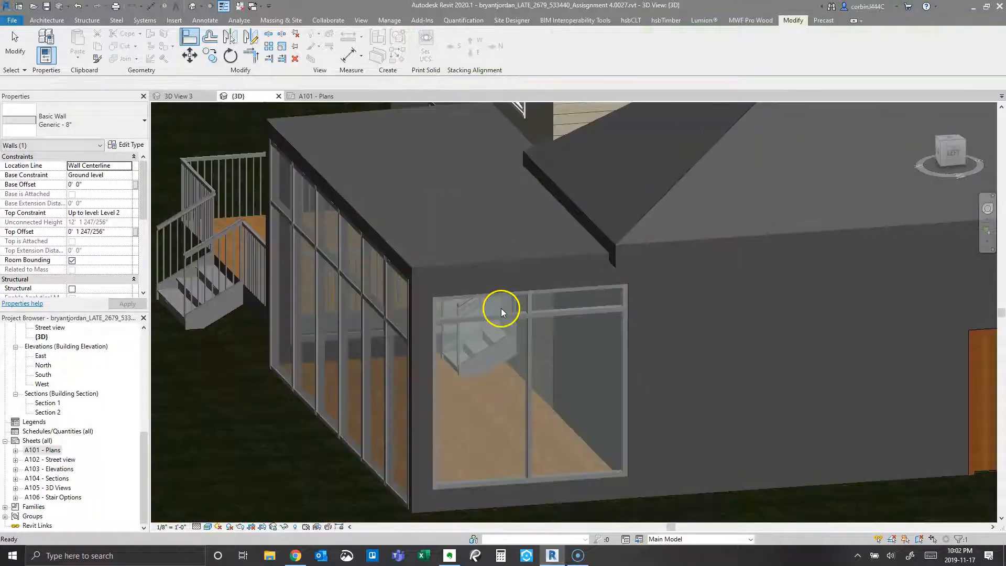
scroll(384, 307, "down", 3)
key("Escape")
Stretch the deck-side storefront curtain wall's bottom up to a base offset of about 2' 2 3/4"
middle_click_drag(380, 307, 411, 335, "shift")
scroll(311, 316, "up", 5)
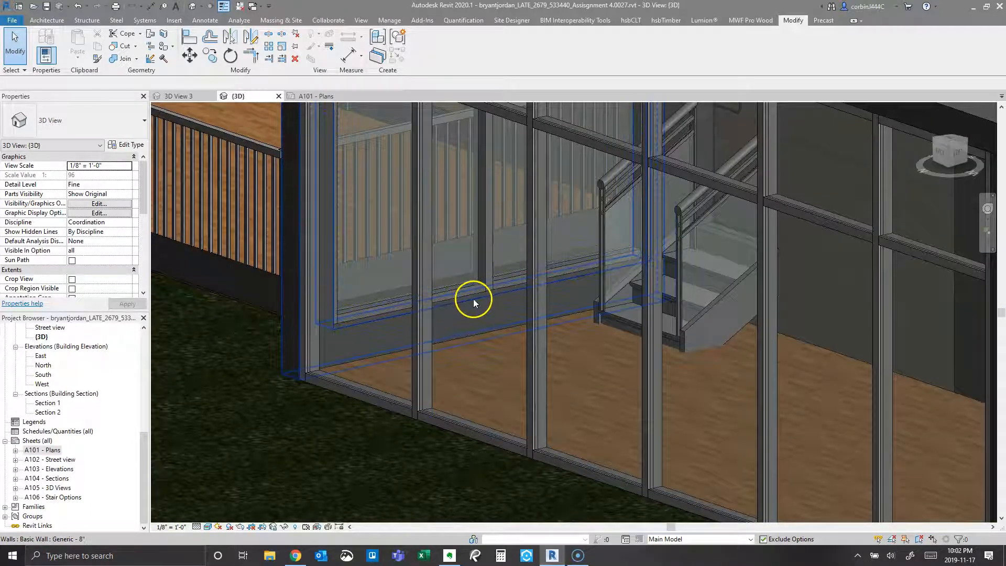
left_click(474, 296)
left_click_drag(482, 296, 473, 241)
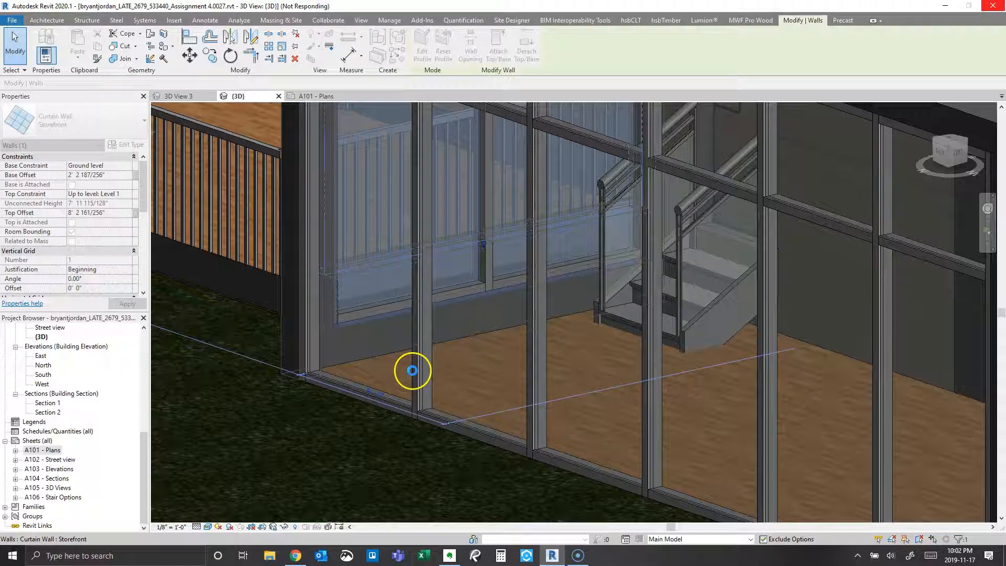
left_click(454, 390)
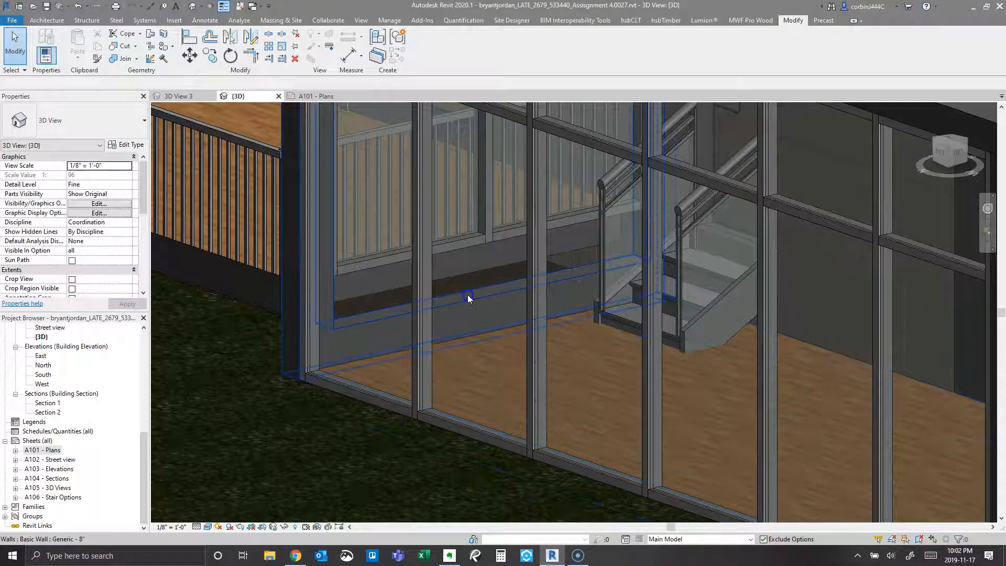
In the deck-side wall's profile, raise the opening's sill line to the storefront's bottom edge and finish the edit
double_click(468, 297)
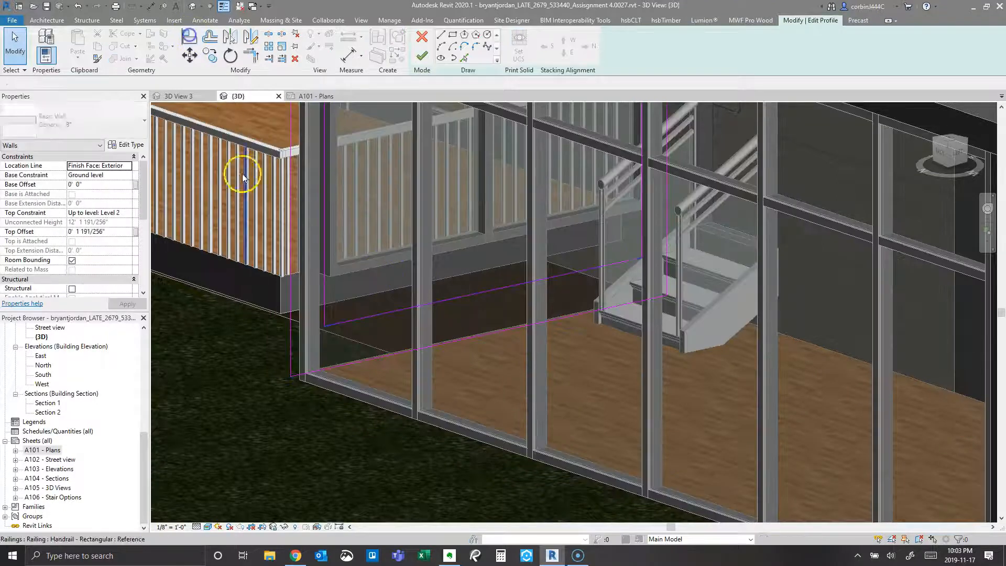
key("a")
key("l")
left_click(381, 315)
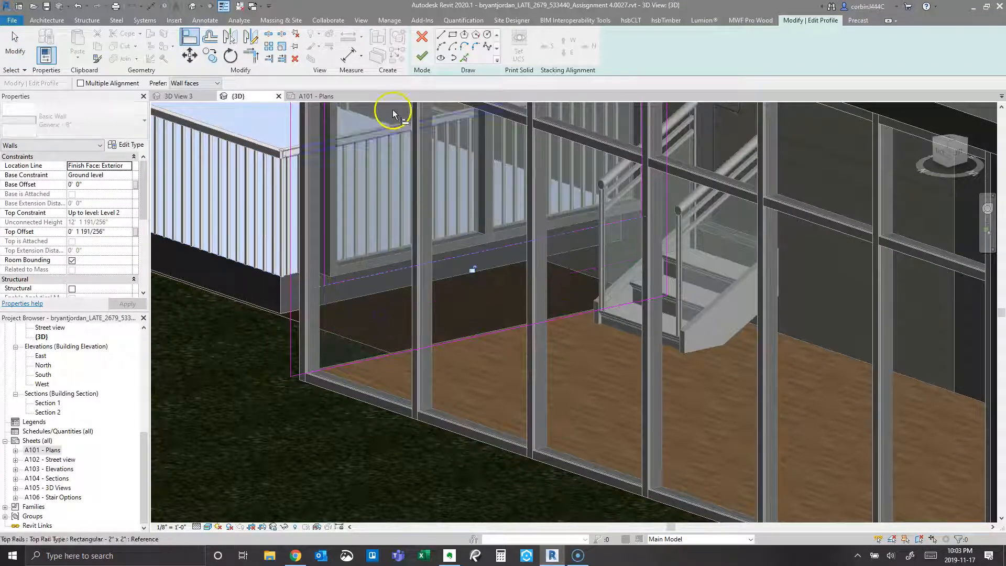
left_click(356, 282)
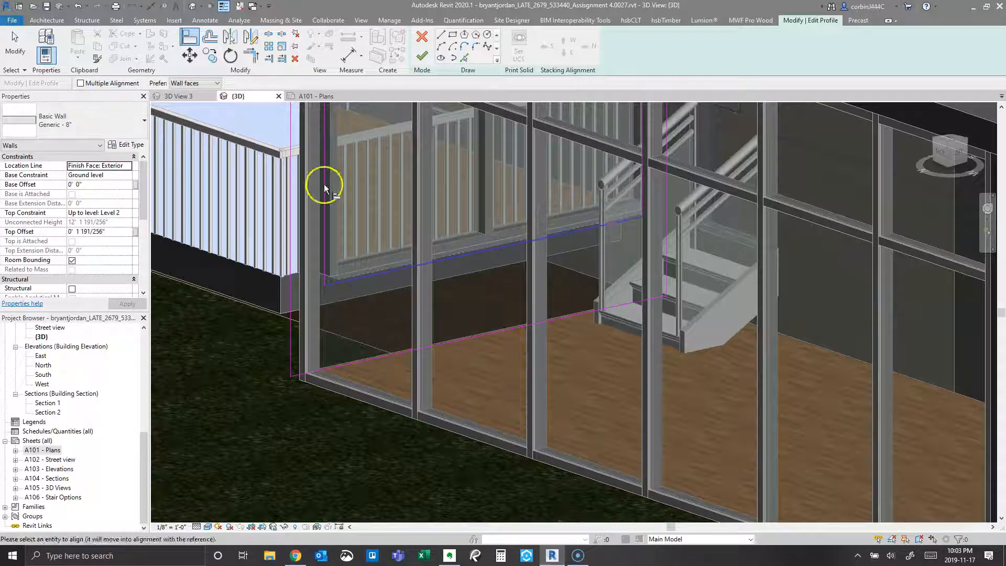
left_click(422, 56)
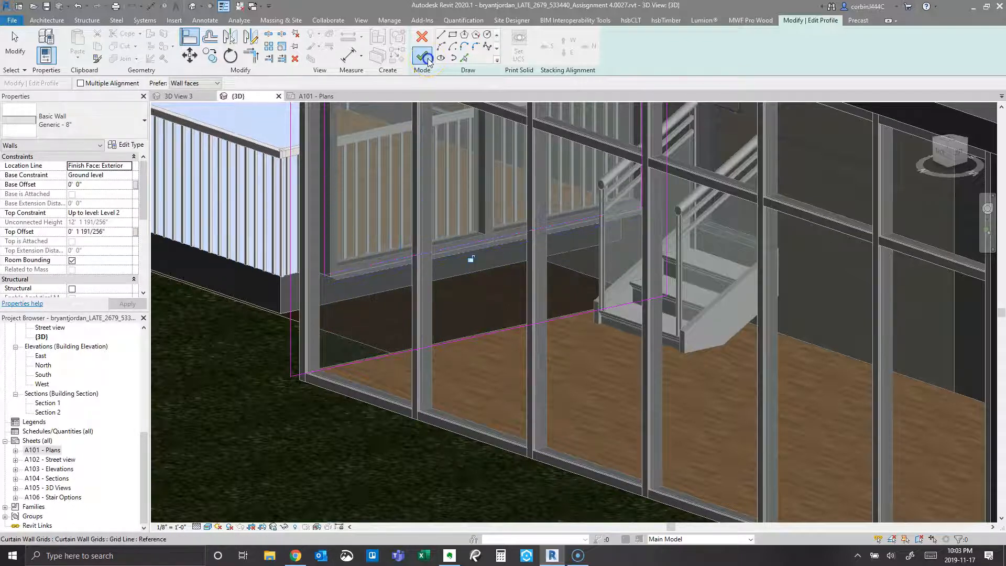
key("Escape")
scroll(234, 304, "down", 6)
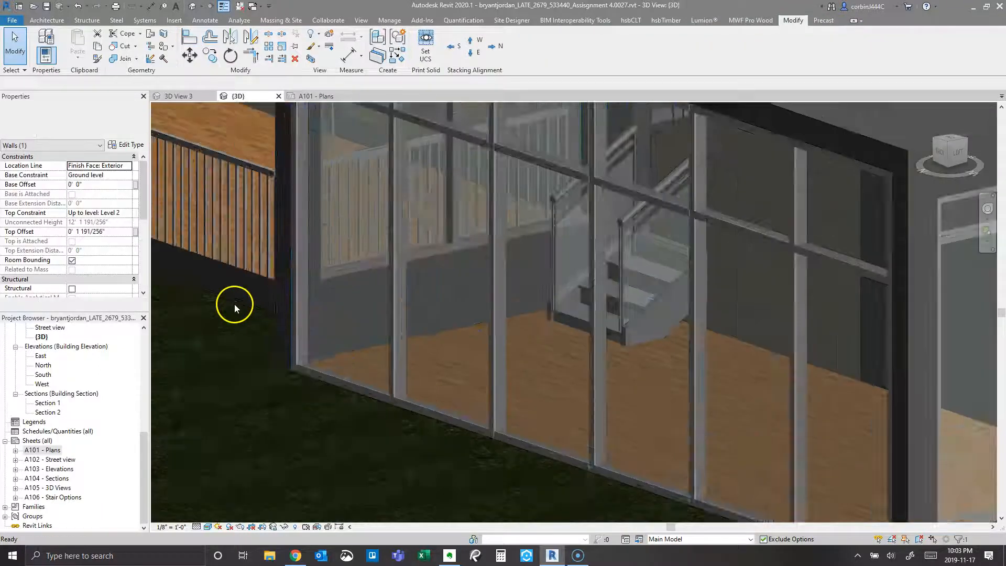
Delete the railing section that runs along the sunroom wall on the deck
middle_click_drag(298, 389, 549, 381, "shift")
scroll(751, 278, "down", 5)
scroll(508, 266, "up", 5)
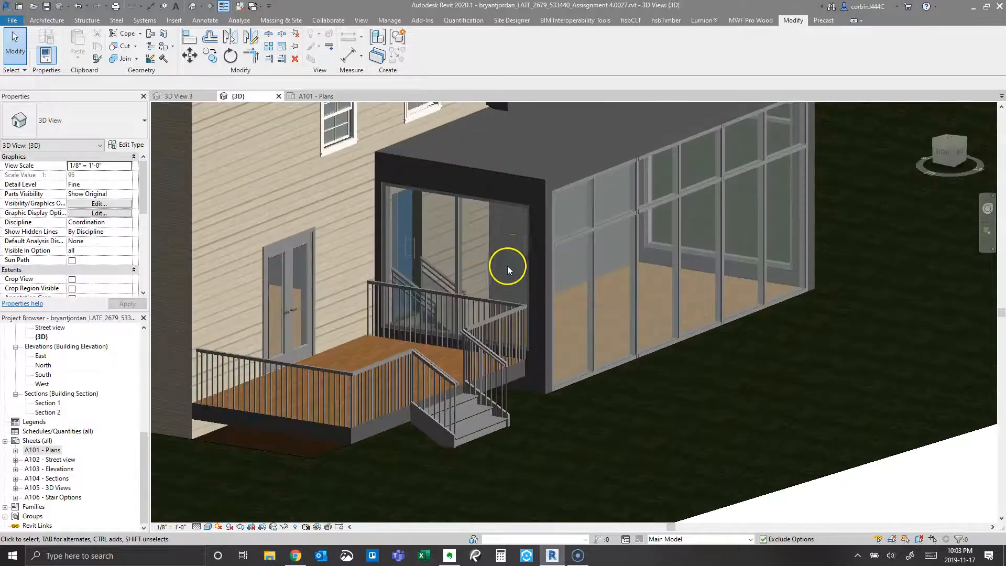
double_click(396, 289)
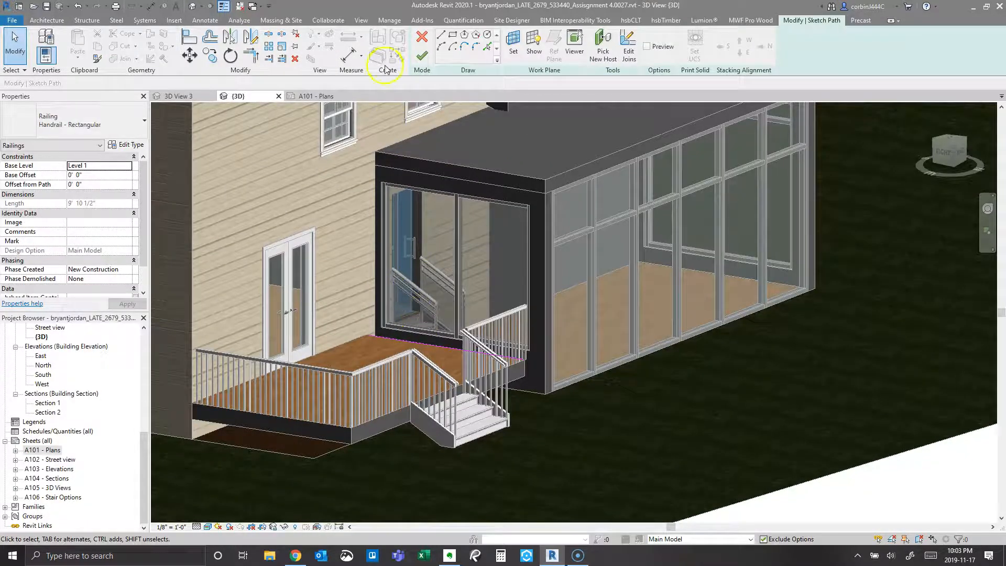
left_click(421, 53)
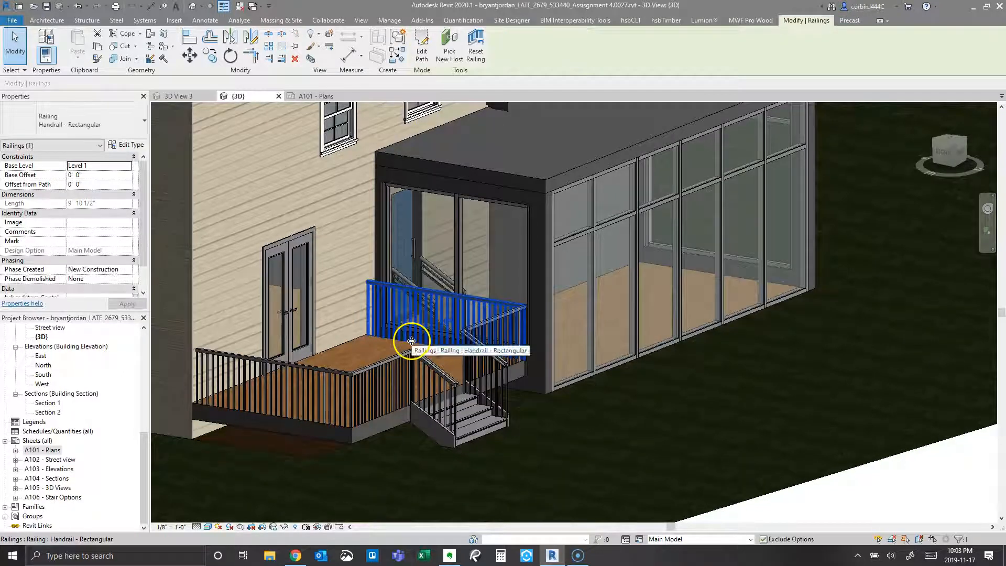
key("Escape")
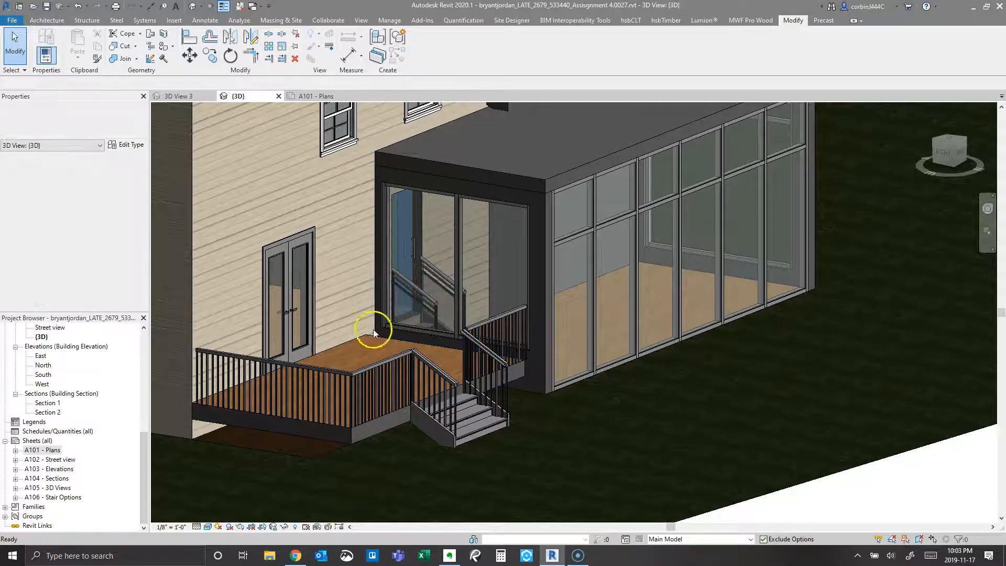
Set the sill height of the two upper-floor windows above the deck to 3' 0"
scroll(630, 359, "down", 5)
middle_click_drag(781, 386, 745, 391, "shift")
left_click(509, 262)
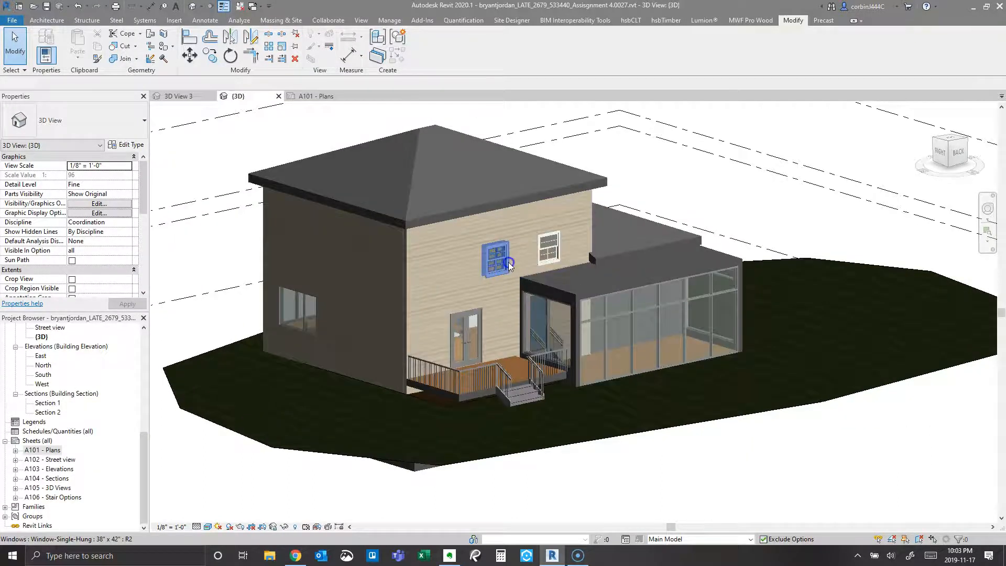
left_click(546, 247, "ctrl")
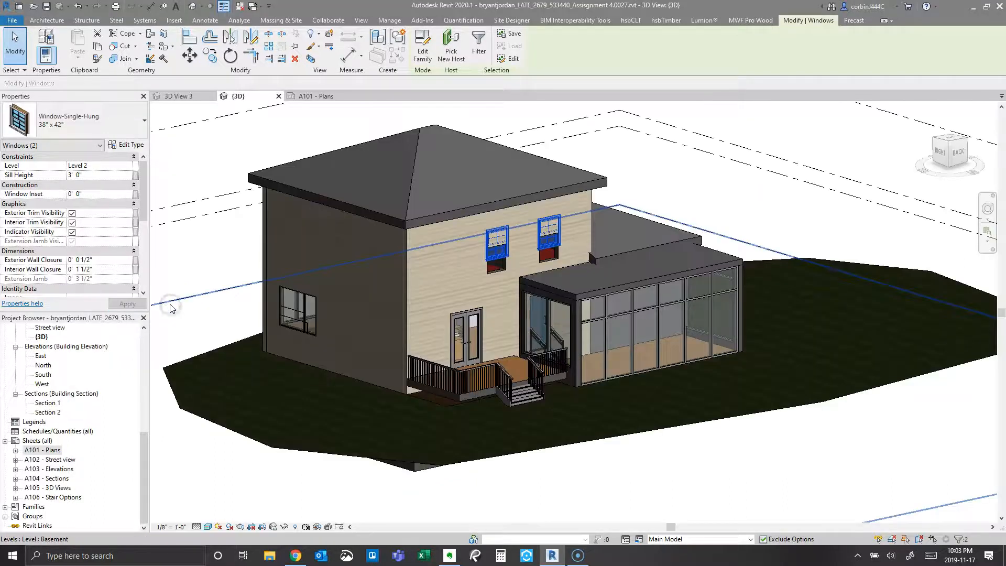
Reset the profile of the siding wall that hosts the two upper windows to remove its sketched openings
scroll(501, 280, "up", 2)
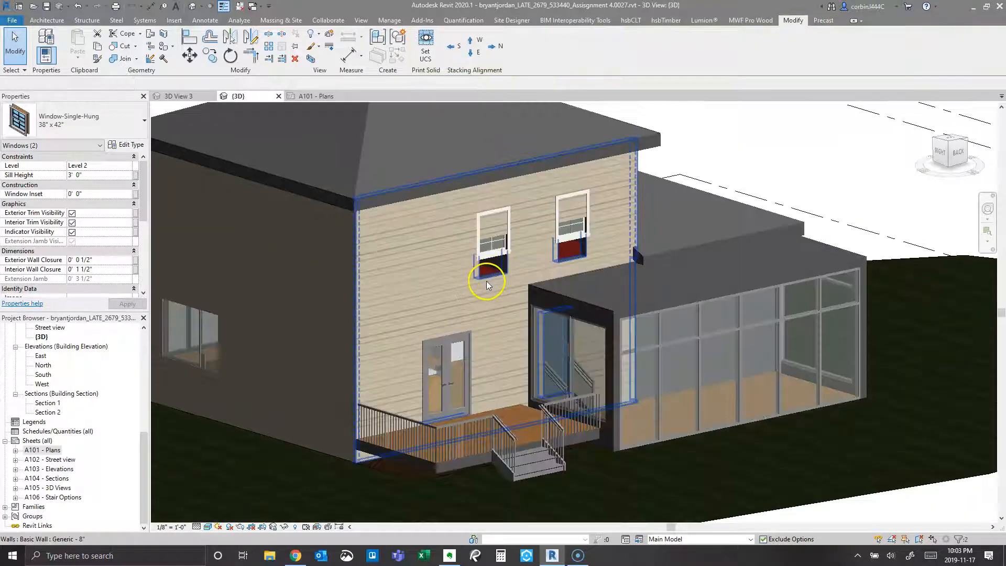
left_click(487, 282)
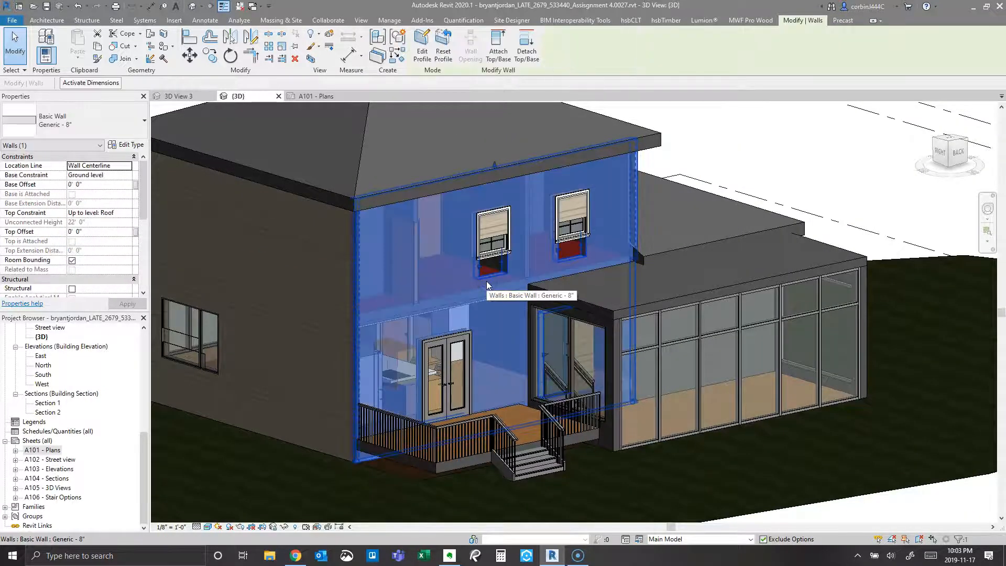
left_click(444, 44)
key("Escape")
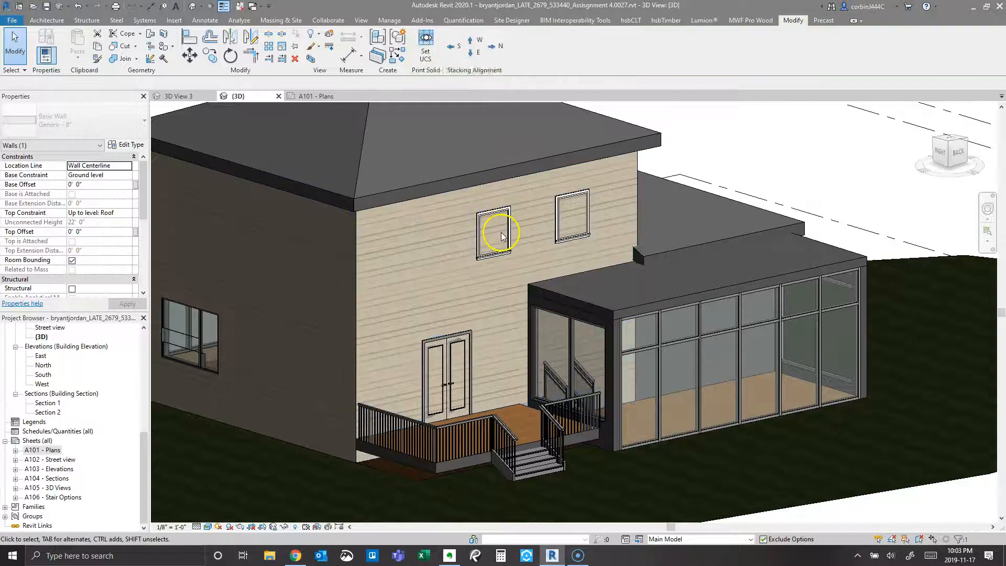
Open the upper single-hung window's family for editing and inspect its geometry in 3D view View 1
left_click(512, 229)
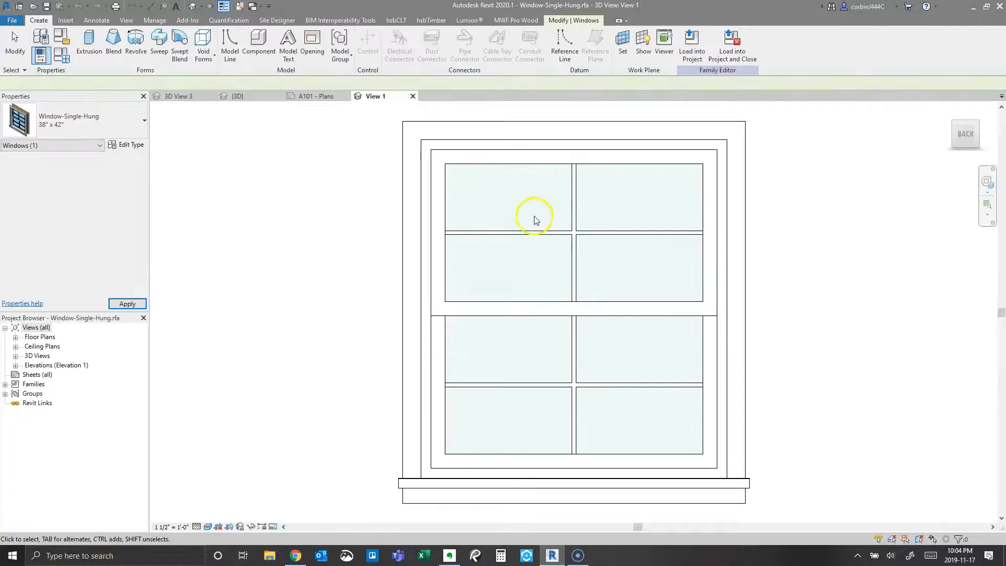
left_click(15, 356)
left_click(44, 365)
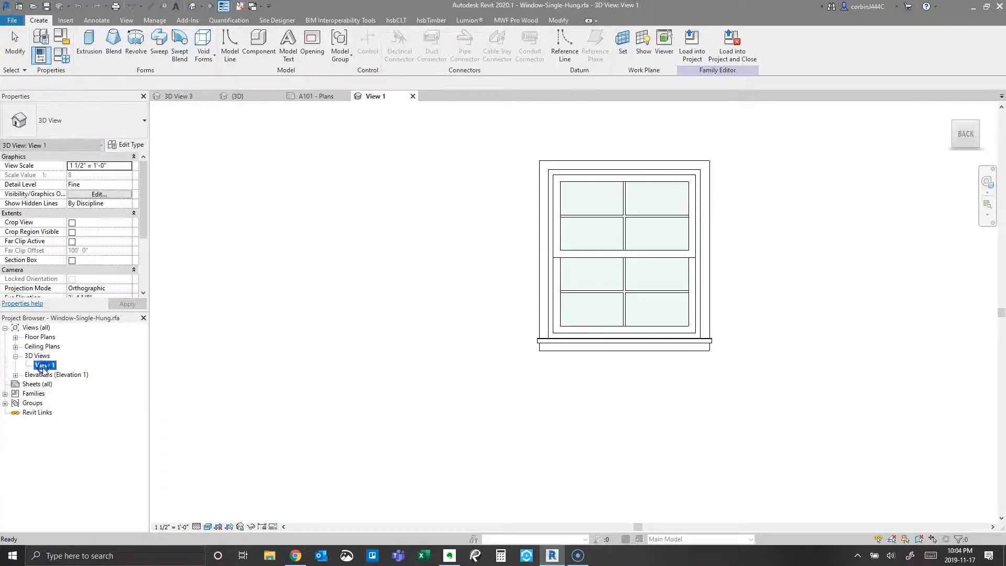
left_click(763, 307)
mouse_move(573, 413)
middle_mouse_down("shift")
mouse_move(687, 394)
mouse_move(446, 457)
mouse_move(636, 435)
middle_mouse_up("shift")
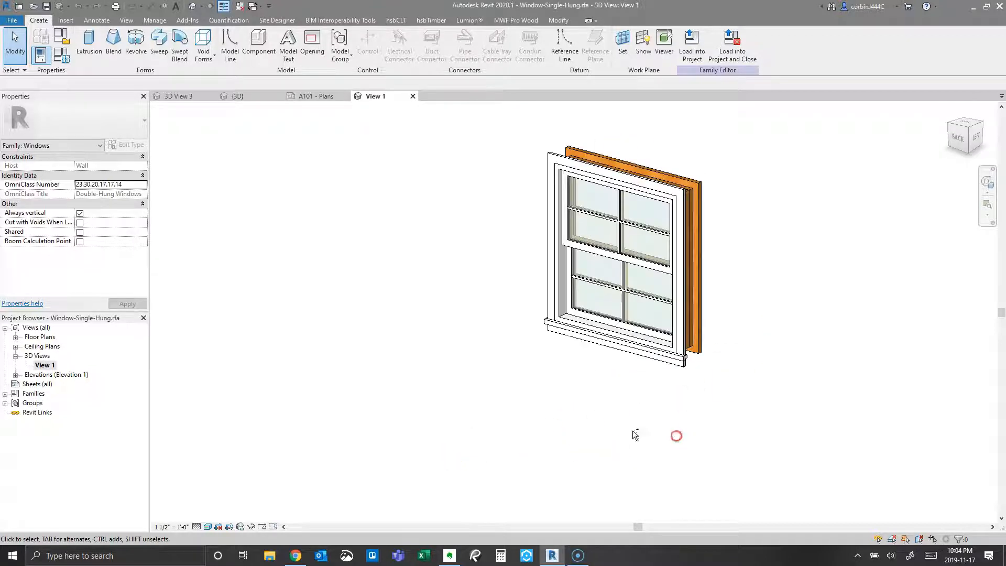
In the window family's Ref. Level plan, examine the nested window and the element categories, including the opening cut
left_click(18, 340)
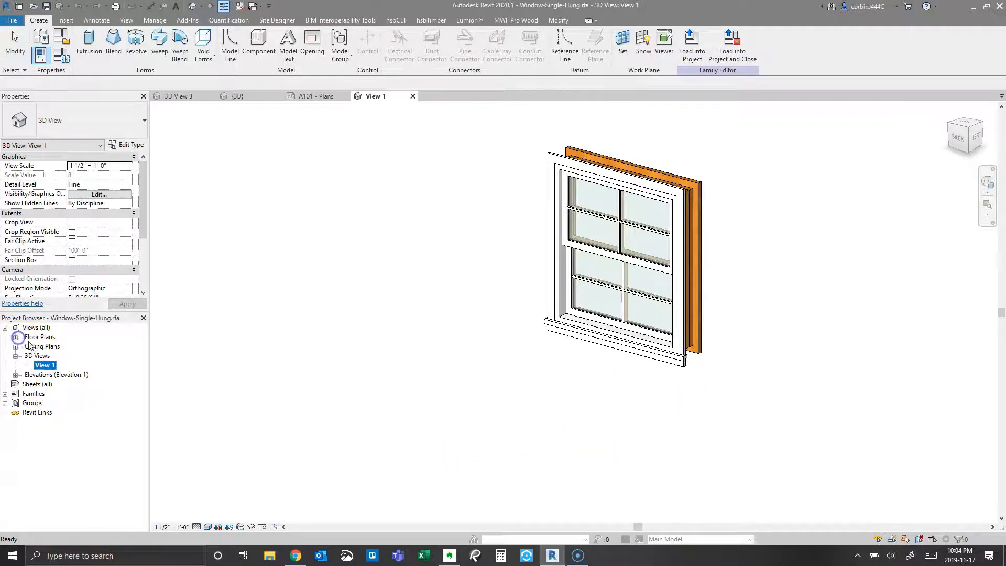
left_click(16, 337)
double_click(50, 346)
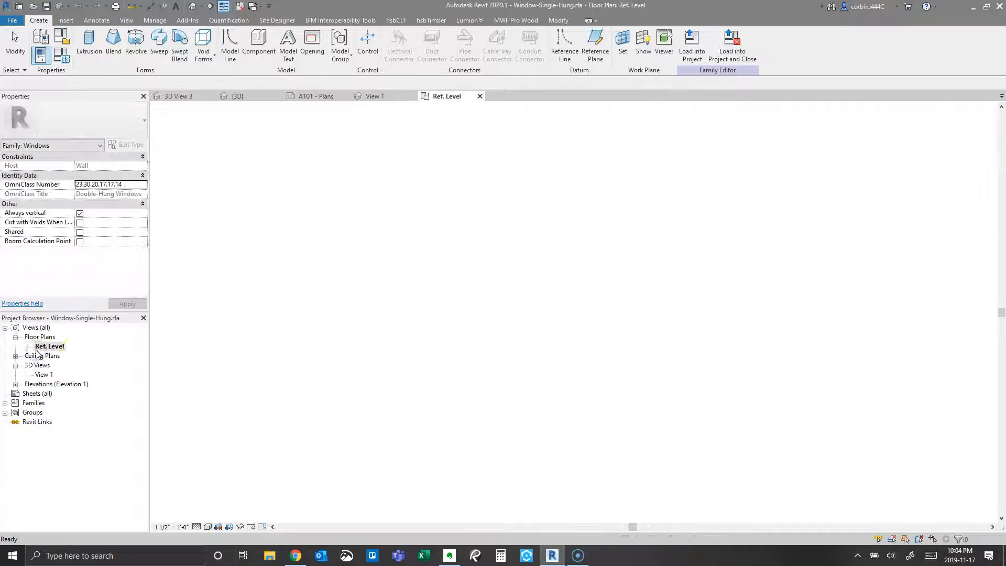
scroll(614, 320, "up", 5)
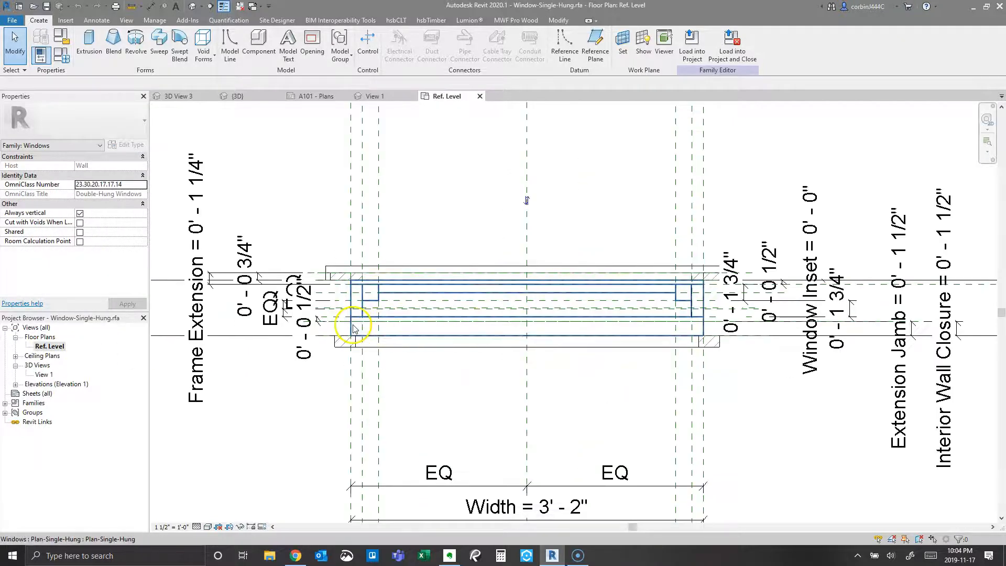
left_click(352, 327)
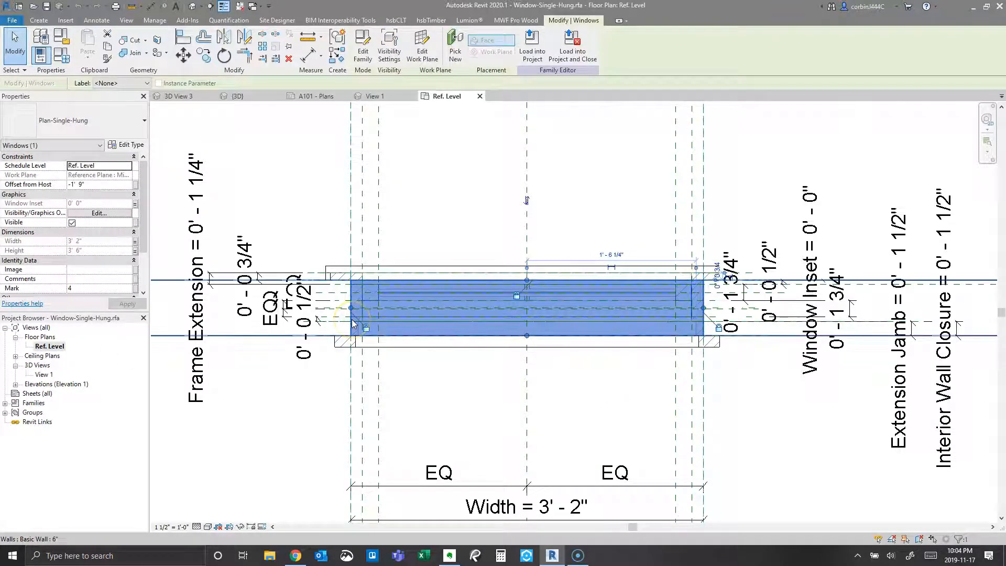
key("Escape")
left_click_drag(299, 190, 748, 425)
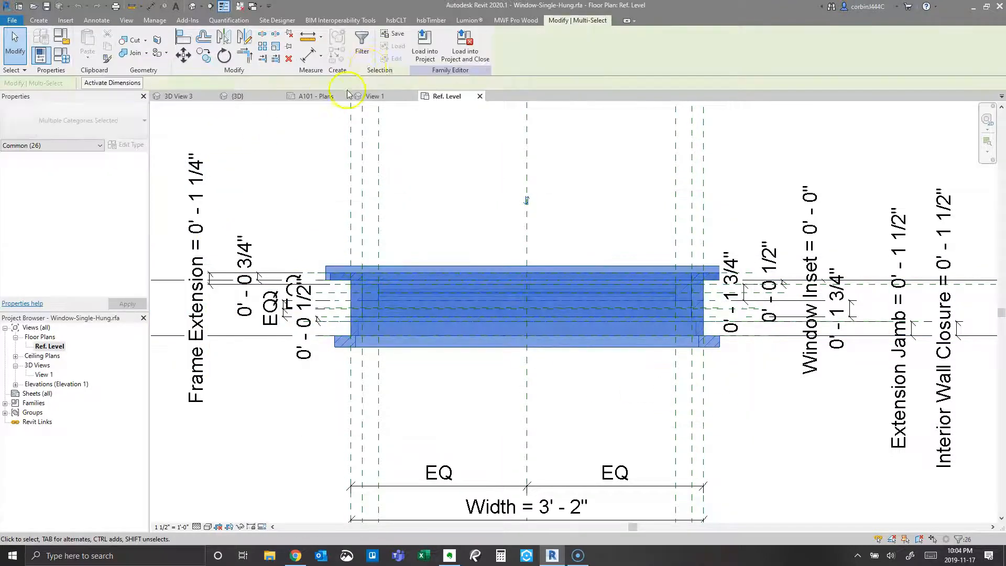
left_click(363, 50)
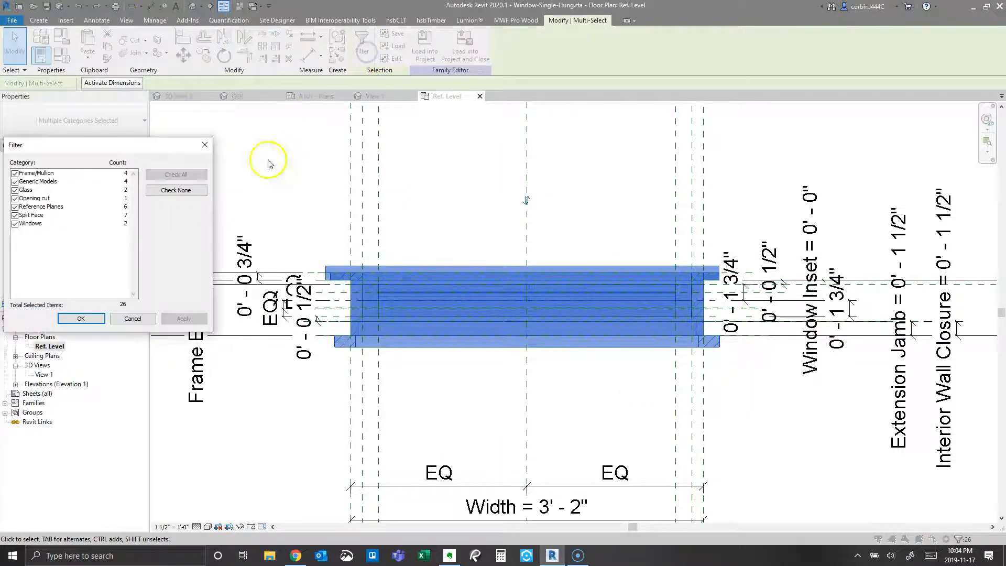
left_click(26, 198)
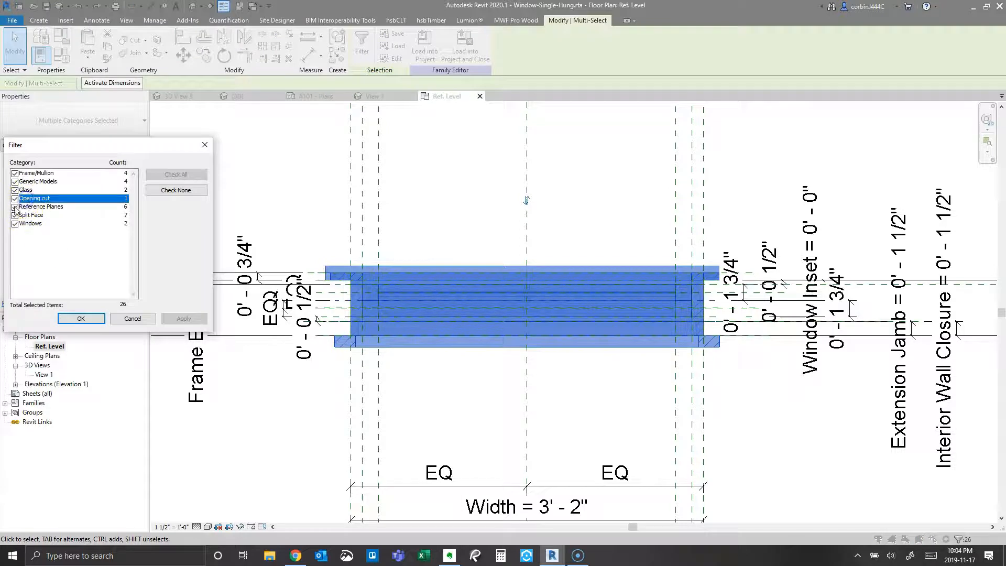
left_click(124, 320)
Cycle through the overlapping elements at the window's jamb in plan to look for the wall opening
left_click(349, 294)
key("Tab")
key("Tab")
key("Tab")
key("Tab")
key("Tab")
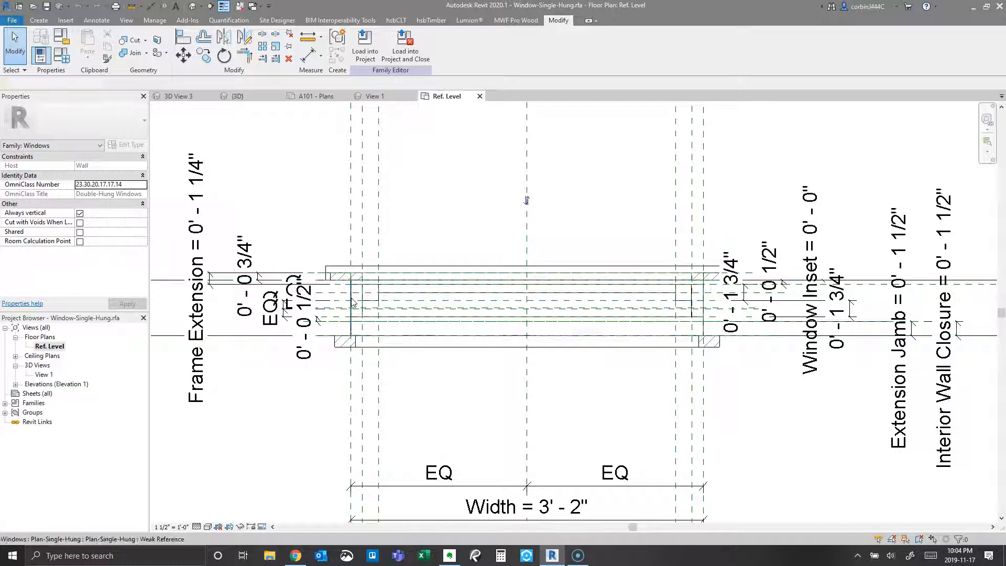
key("Tab")
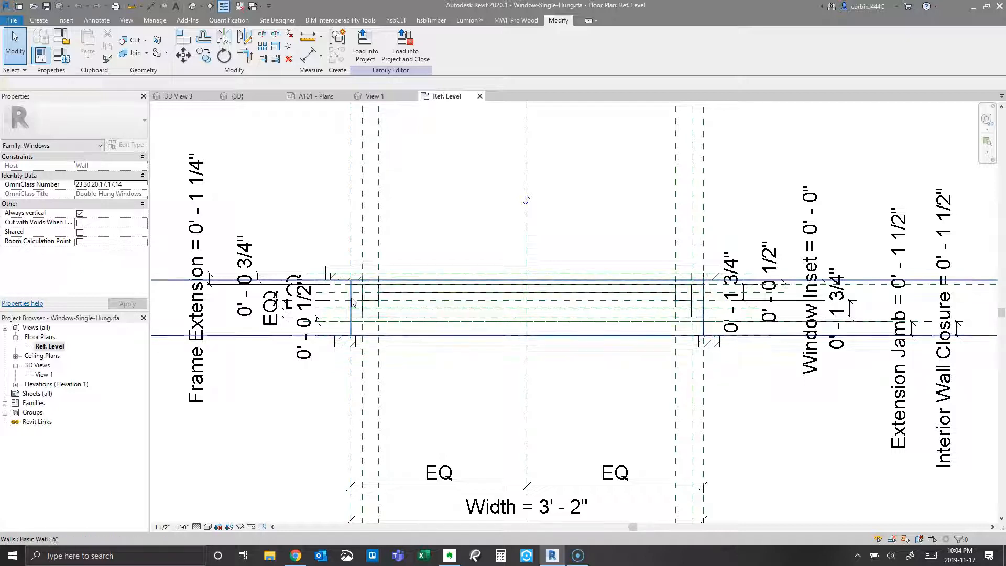
Load the single-hung window family back into the project and close it, saving over the existing Window-Single-Hung.rfa file
left_click(397, 67)
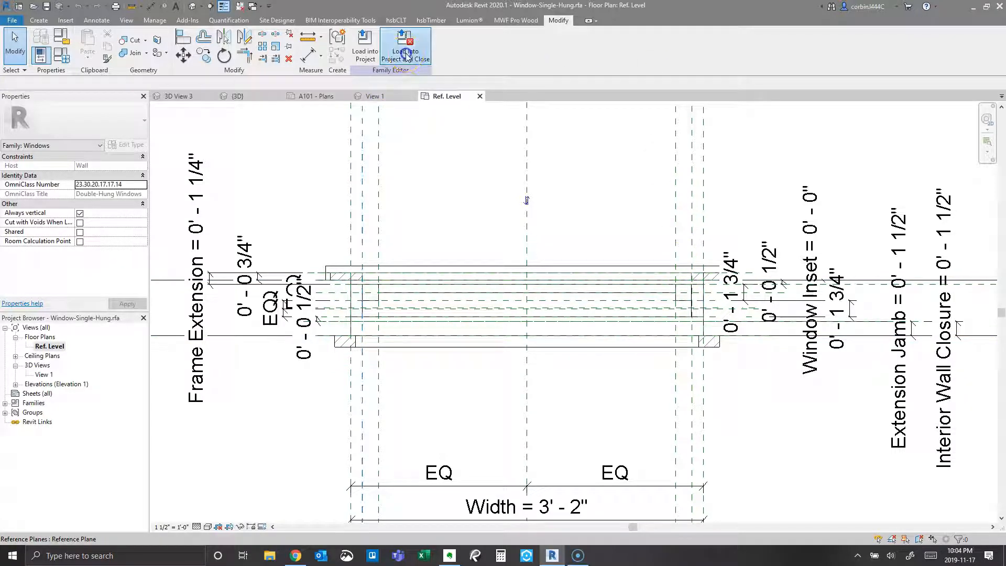
left_click(484, 286)
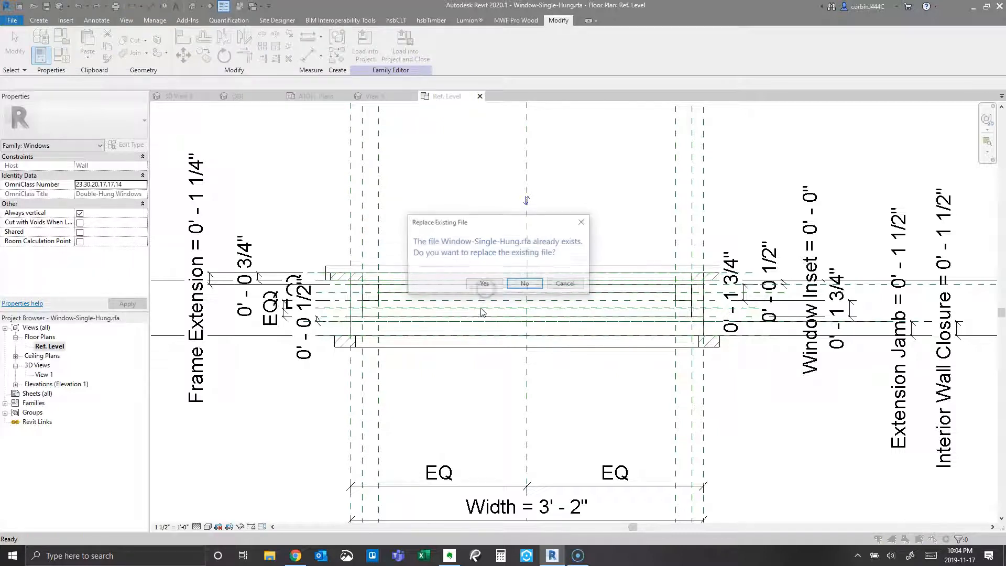
left_click(485, 285)
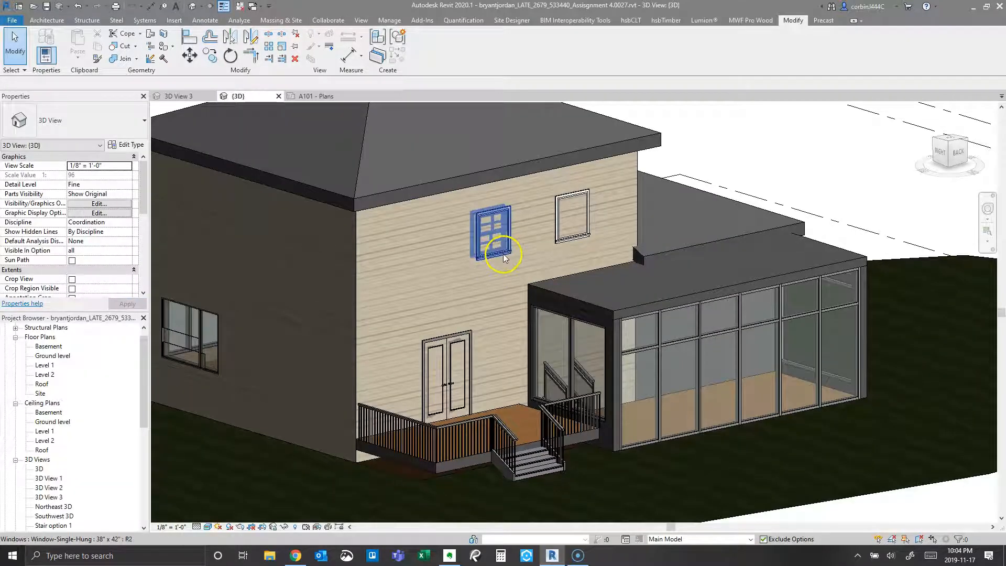
Compare the phasing properties of the upper-floor window and its siding host wall, and check the window on the dark side wall
left_click(503, 253)
scroll(213, 252, "down", 5)
scroll(213, 251, "up", 2)
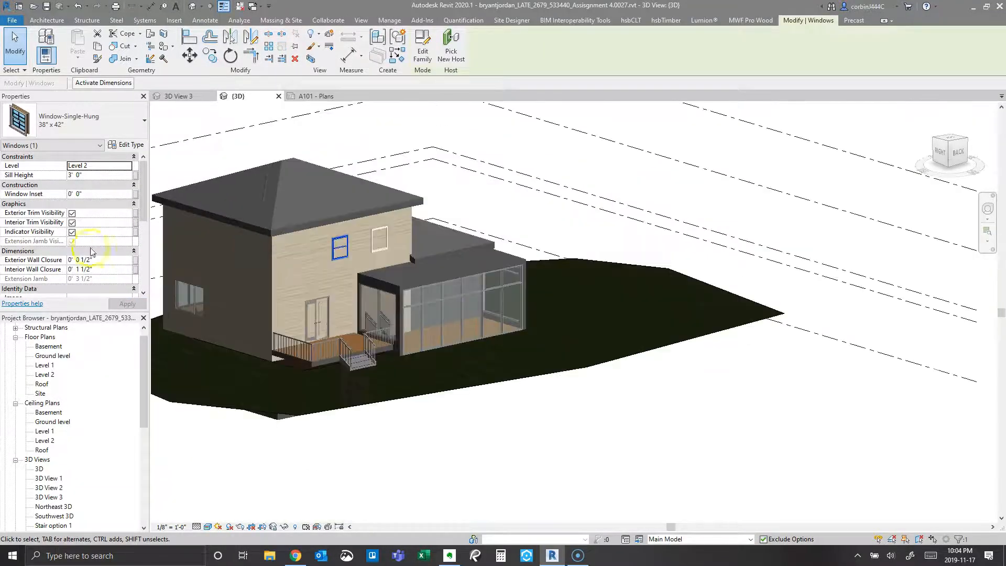
scroll(90, 251, "down", 5)
key("Escape")
scroll(275, 270, "up", 3)
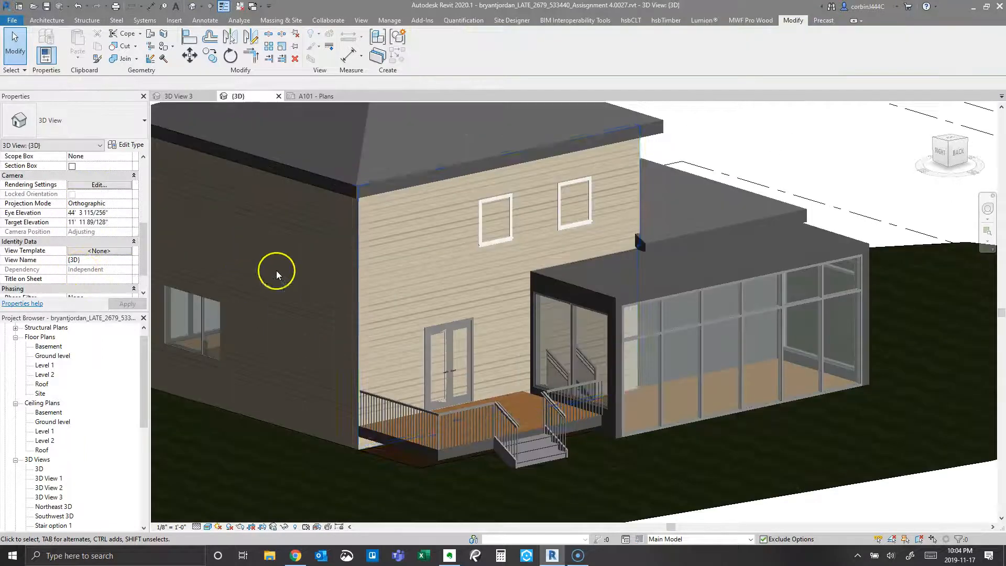
left_click(507, 240)
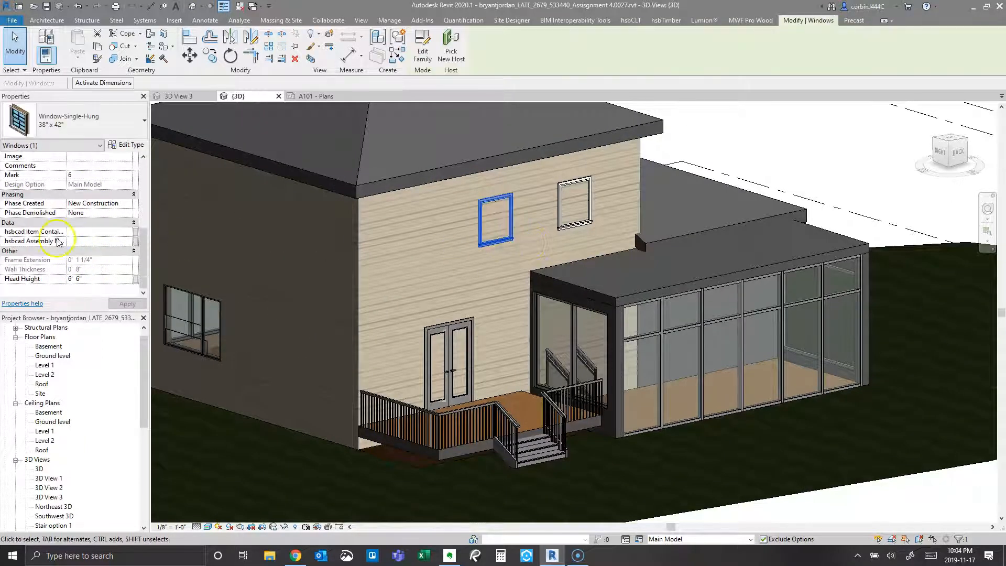
key("Escape")
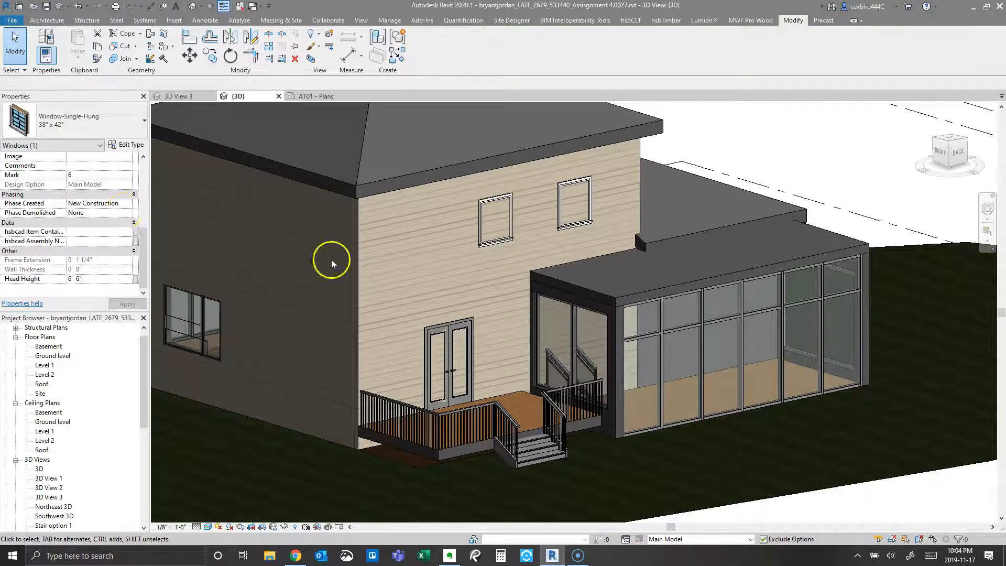
left_click(360, 275)
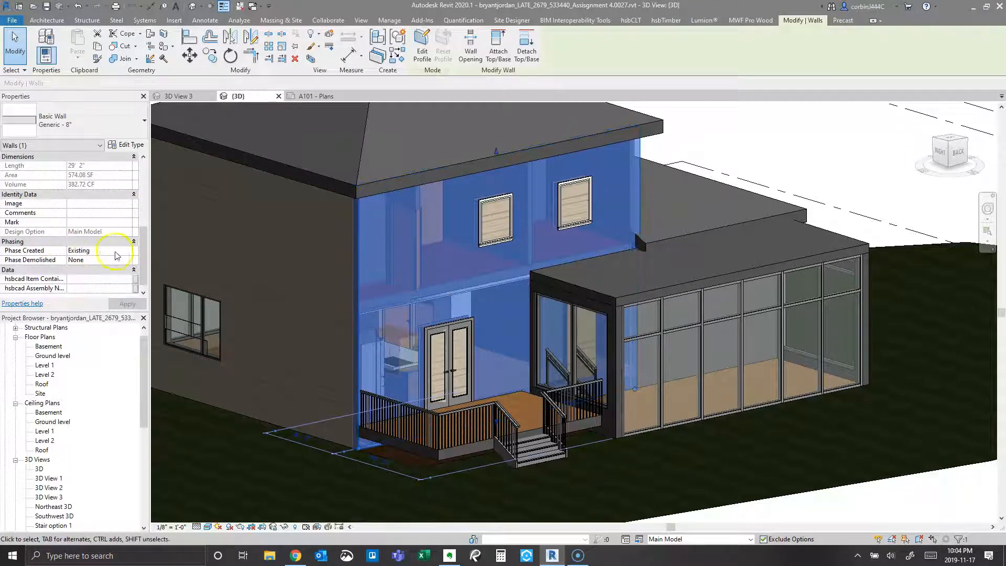
key("Escape")
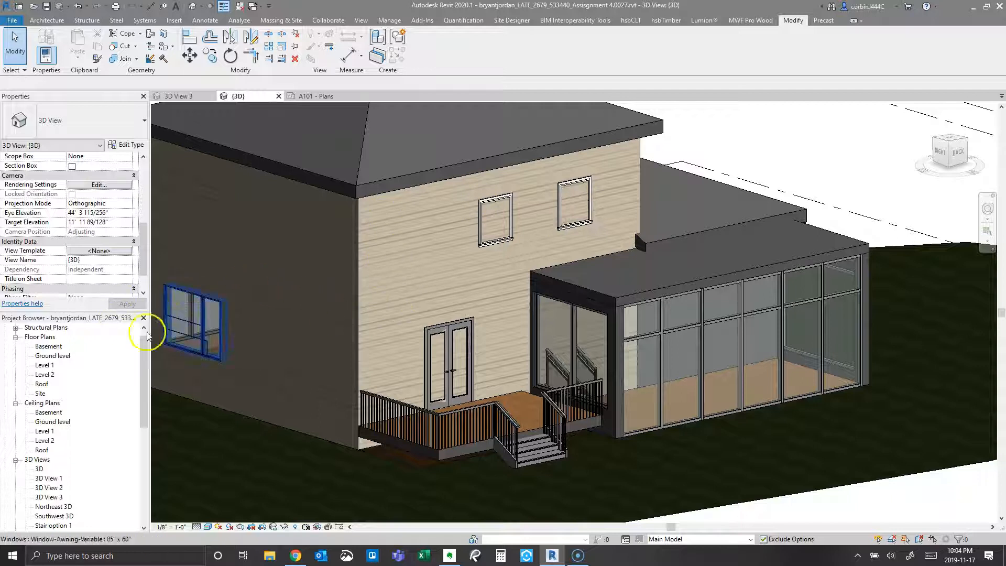
left_click(196, 327)
key("Escape")
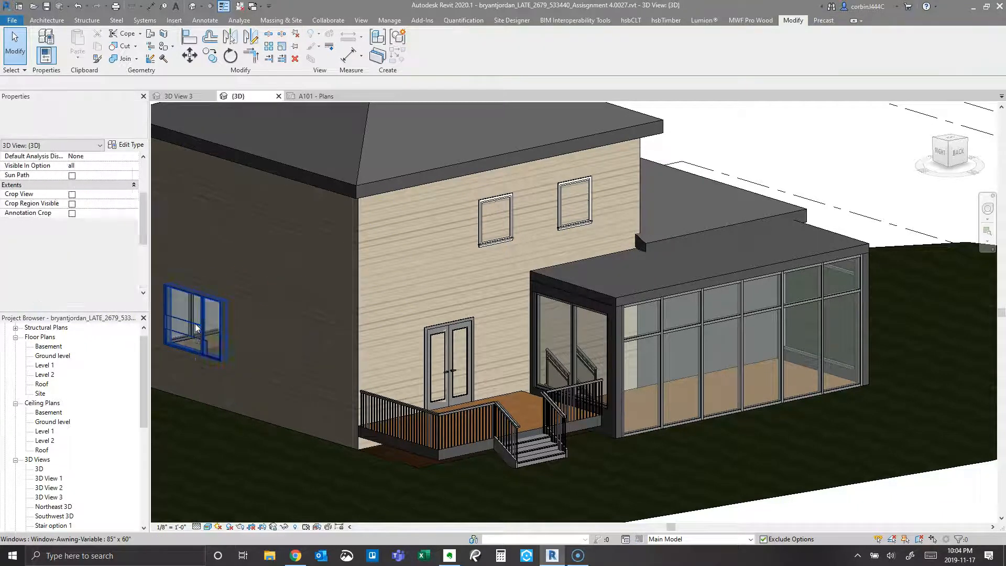
Set the 3D view's phase filter to Show Complete
scroll(93, 265, "down", 4)
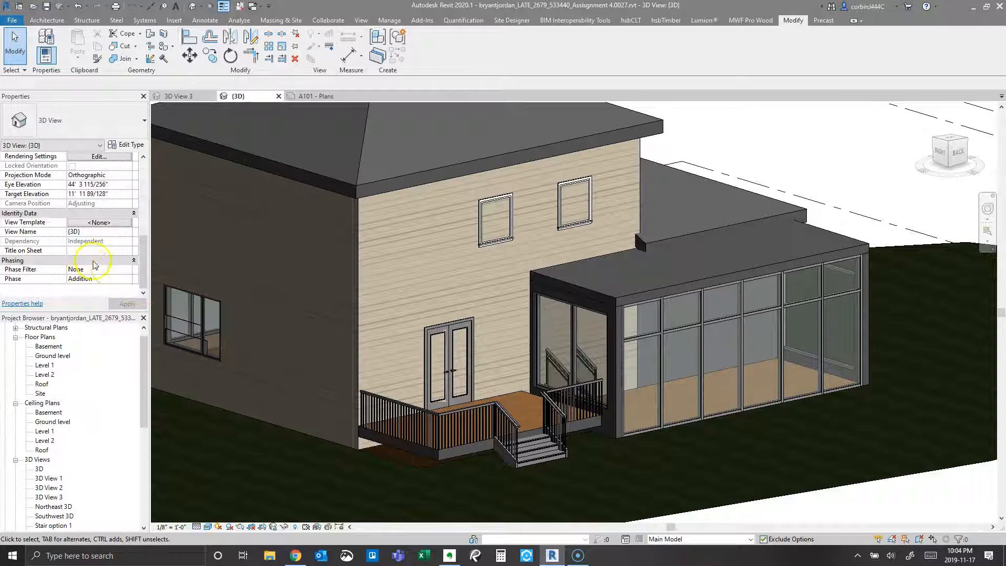
left_click(130, 270)
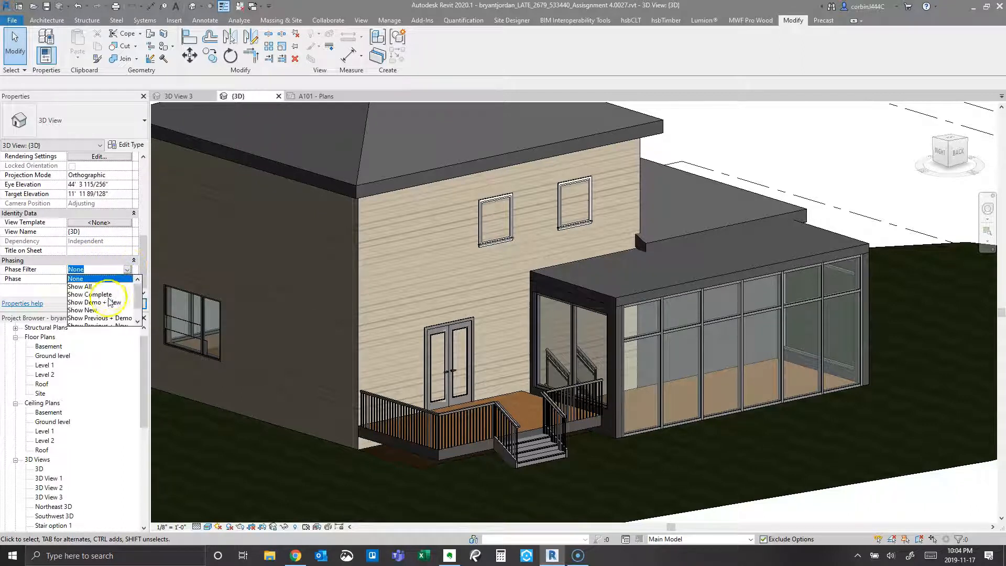
left_click(109, 294)
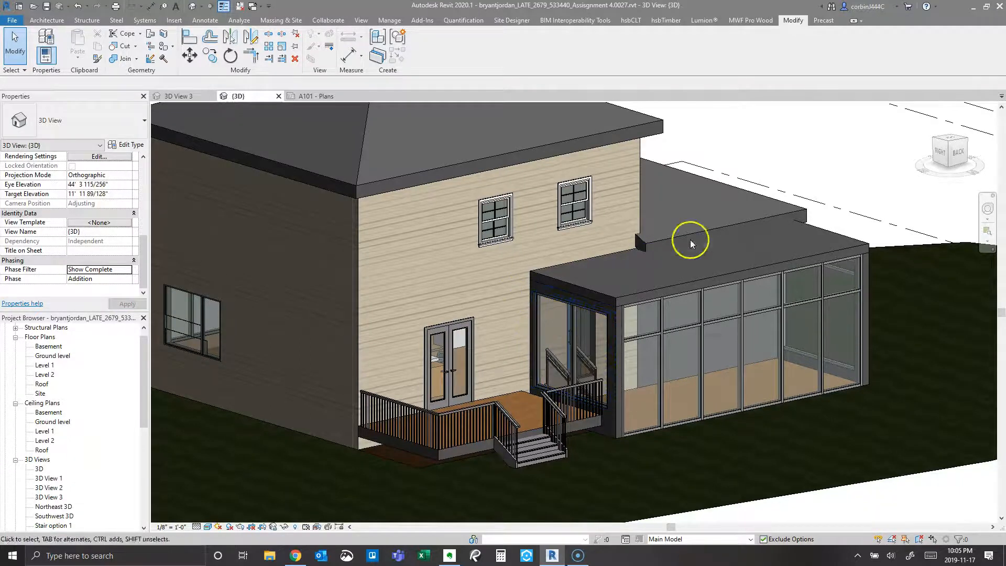
Open the family of the Window-Awning-Variable window in the dark side wall for editing
scroll(624, 314, "down", 5)
scroll(404, 303, "up", 6)
scroll(414, 303, "down", 2)
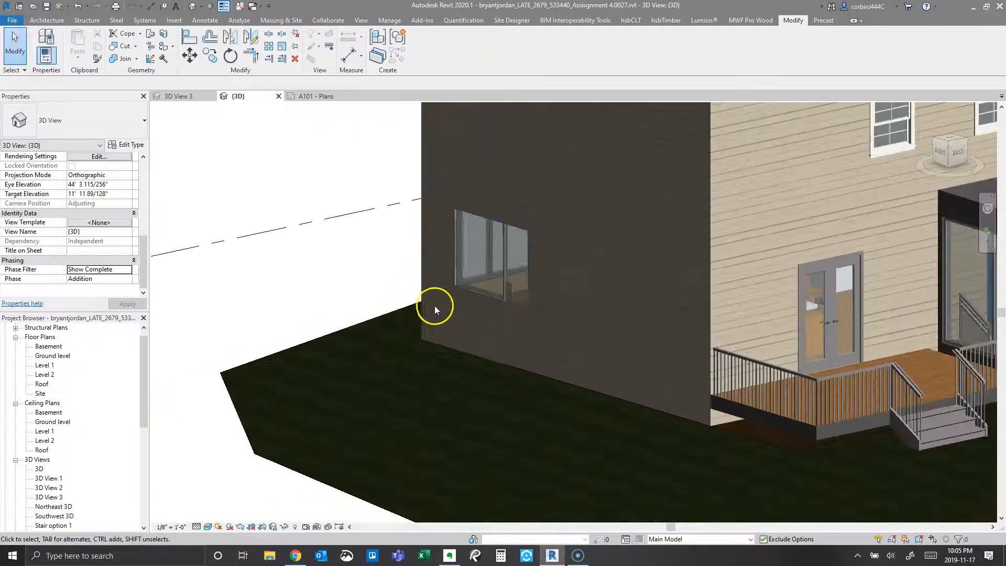
scroll(435, 306, "up", 2)
scroll(480, 275, "up", 2)
left_click(480, 274)
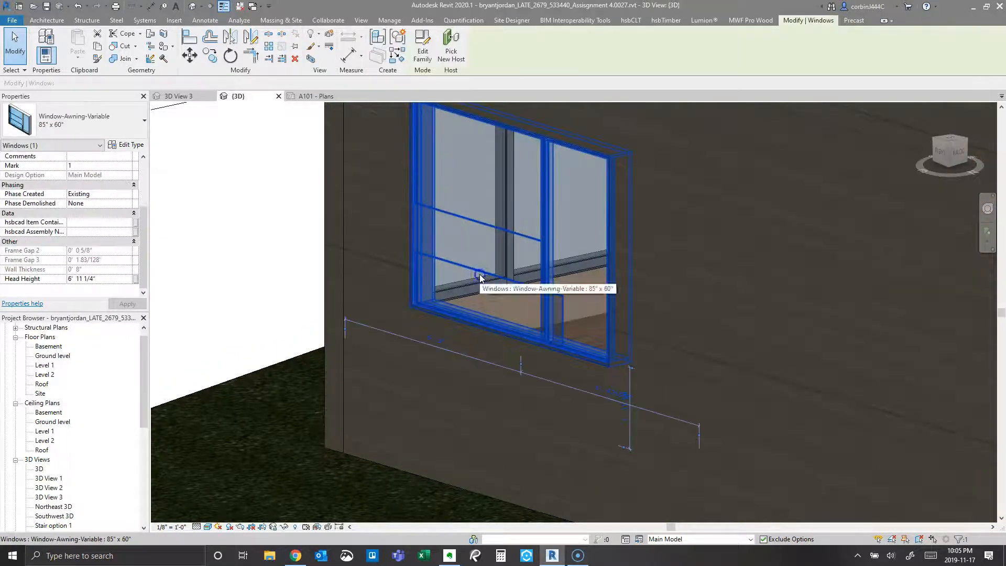
double_click(480, 275)
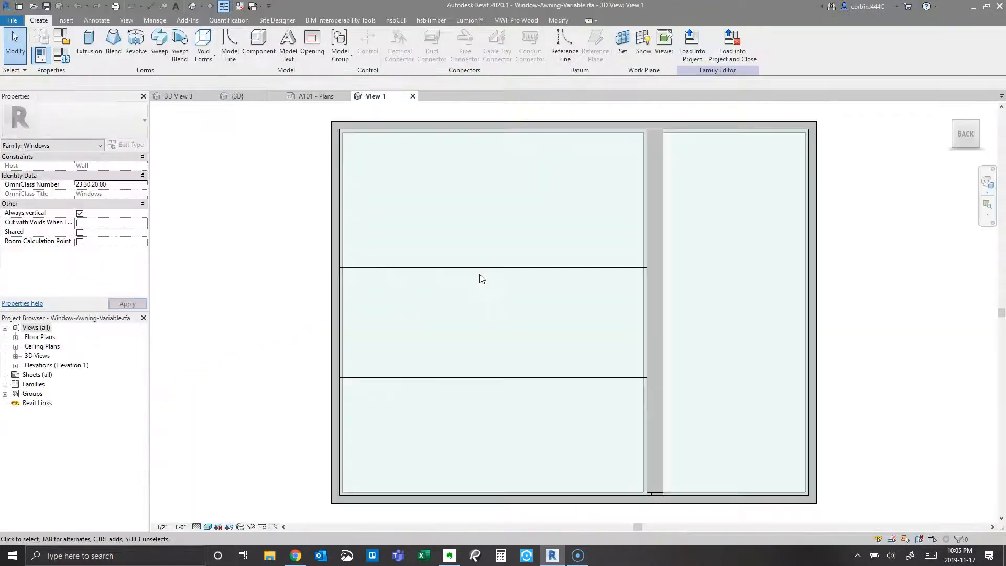
Examine the awning window family and its middle glass pane from both sides, and close the family without saving
middle_click_drag(547, 283, 413, 366, "shift")
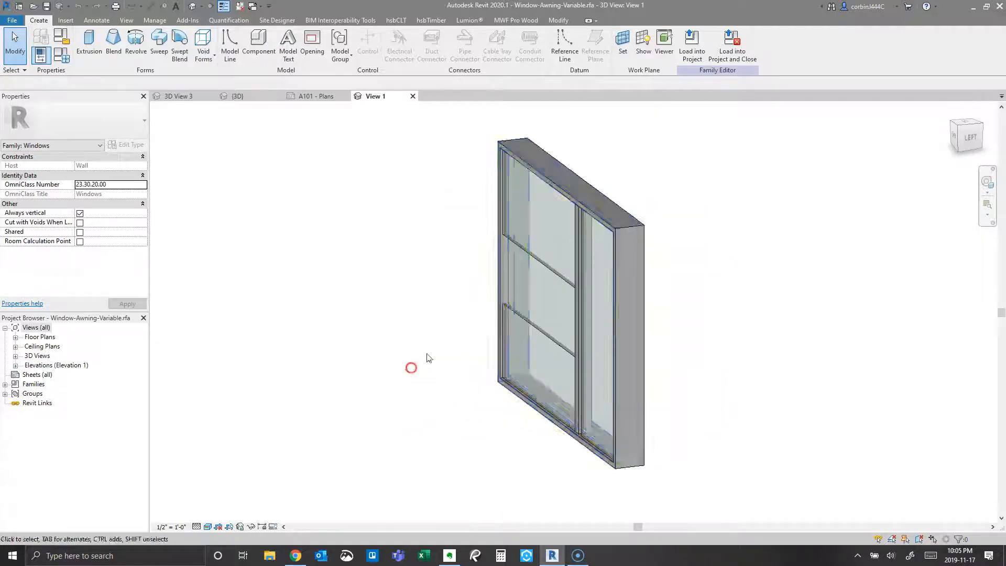
left_click(558, 276)
middle_click_drag(558, 276, 818, 264, "shift")
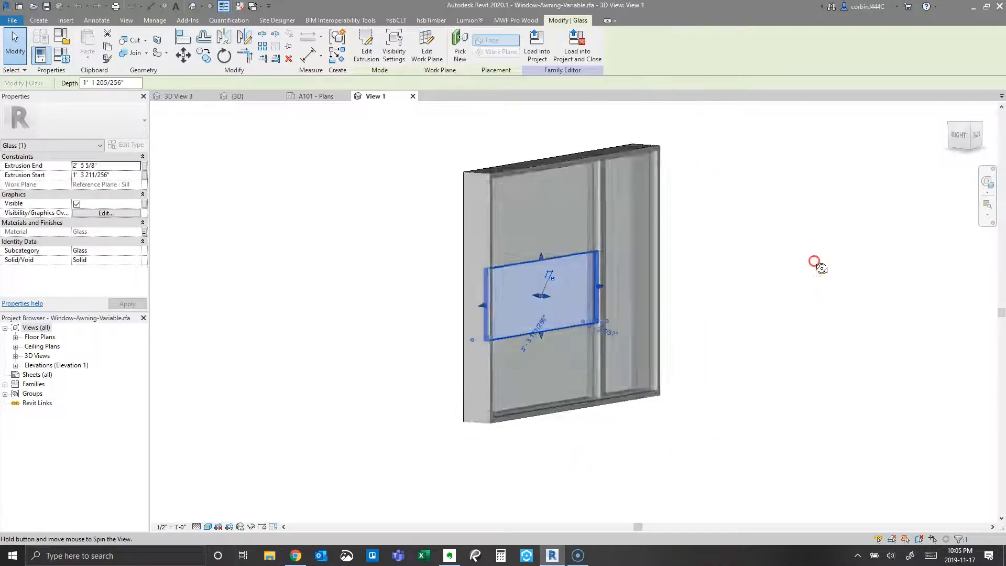
left_click(814, 261)
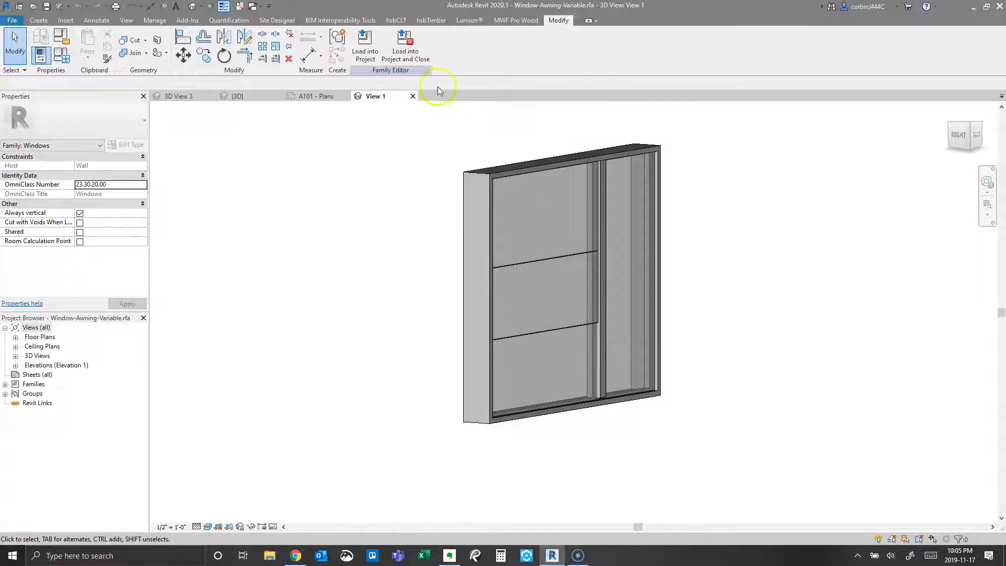
left_click(413, 97)
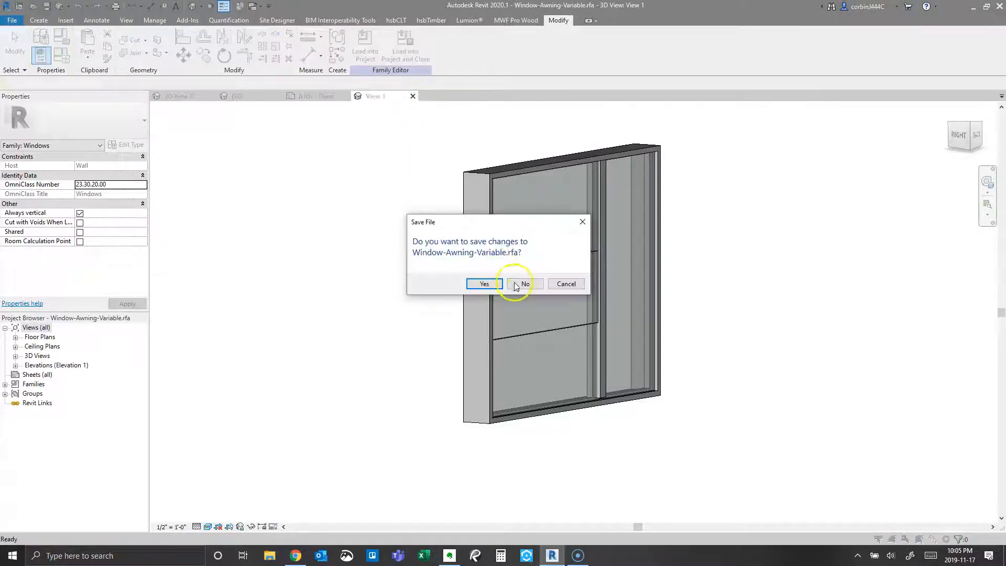
left_click(521, 284)
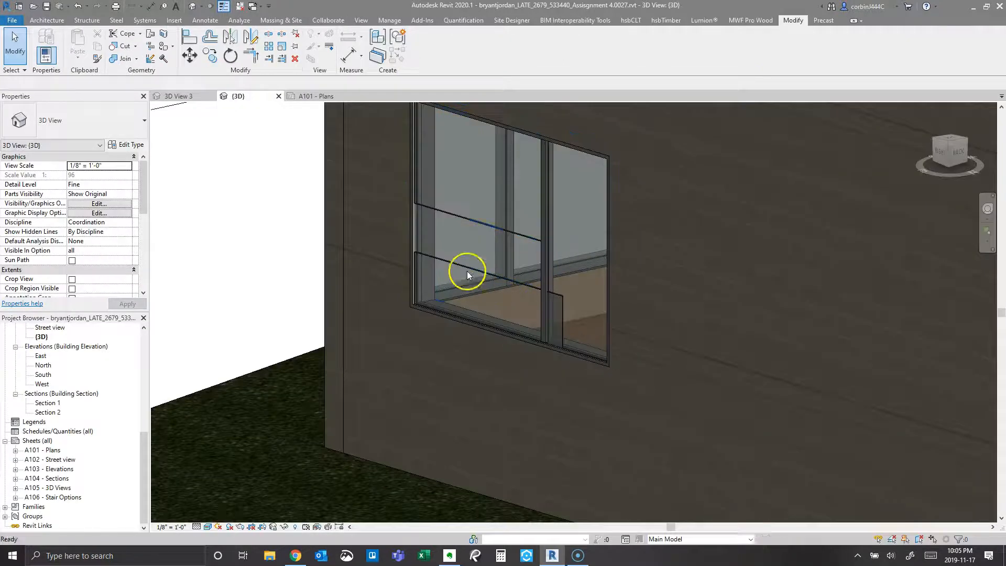
Trim the garage's side wall and garage-door wall to meet in a clean corner
scroll(427, 253, "up", 3)
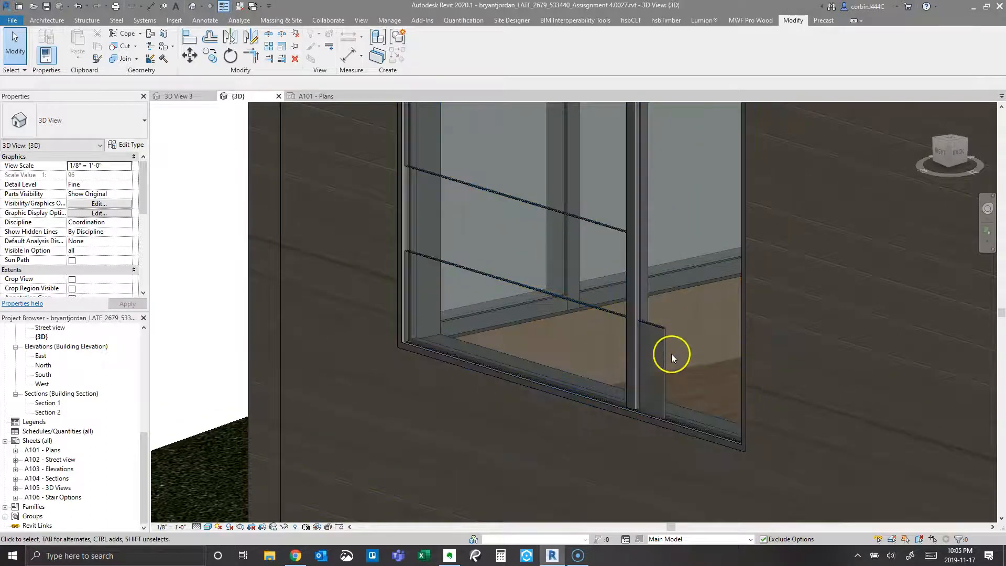
scroll(473, 316, "down", 6)
middle_click_drag(429, 322, 984, 348, "shift")
scroll(612, 231, "up", 3)
scroll(728, 243, "up", 3)
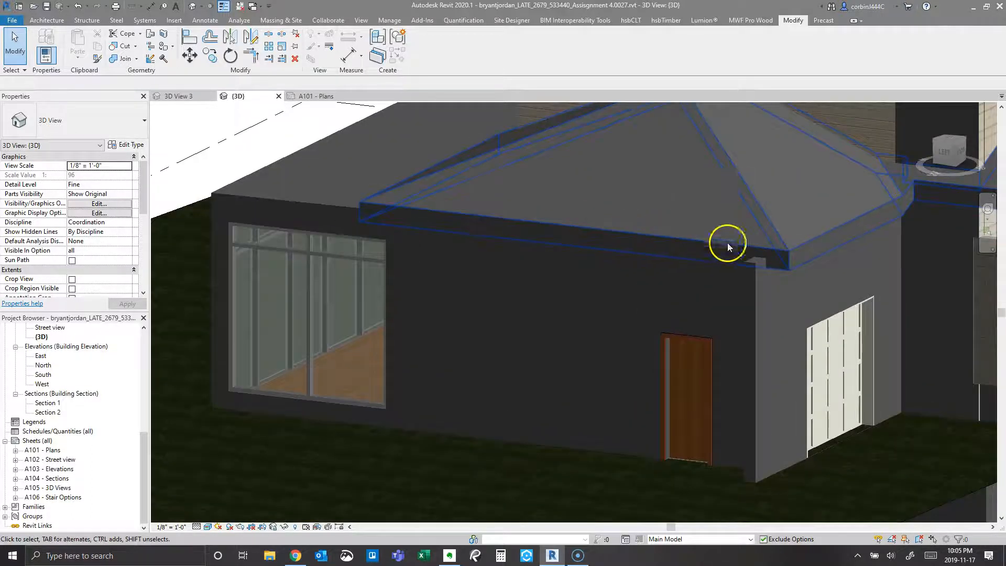
left_click(255, 62)
left_click(554, 442)
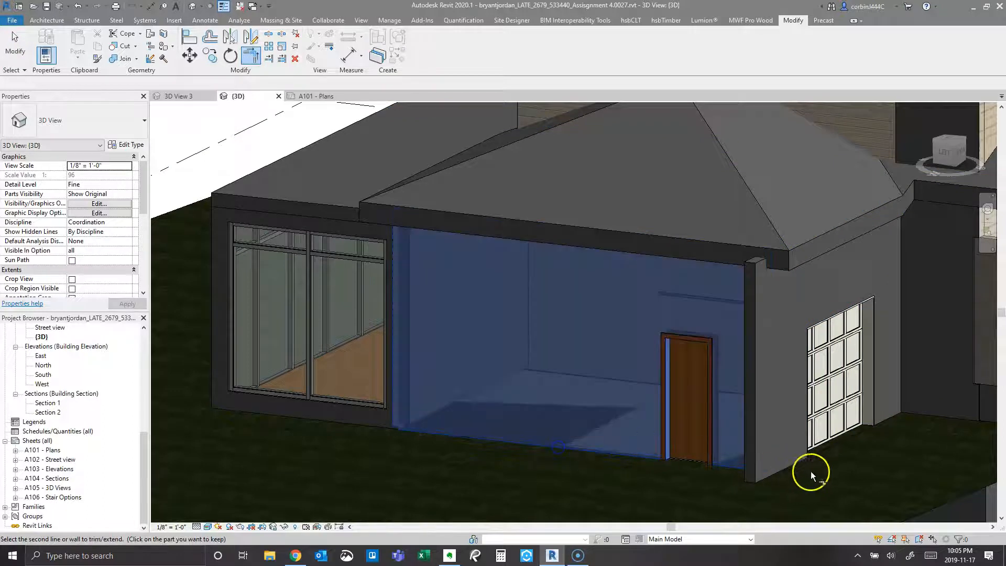
left_click(795, 462)
key("Escape")
Examine the garage corner, the front entry walls and the roofs of the house from outside
scroll(597, 351, "down", 6)
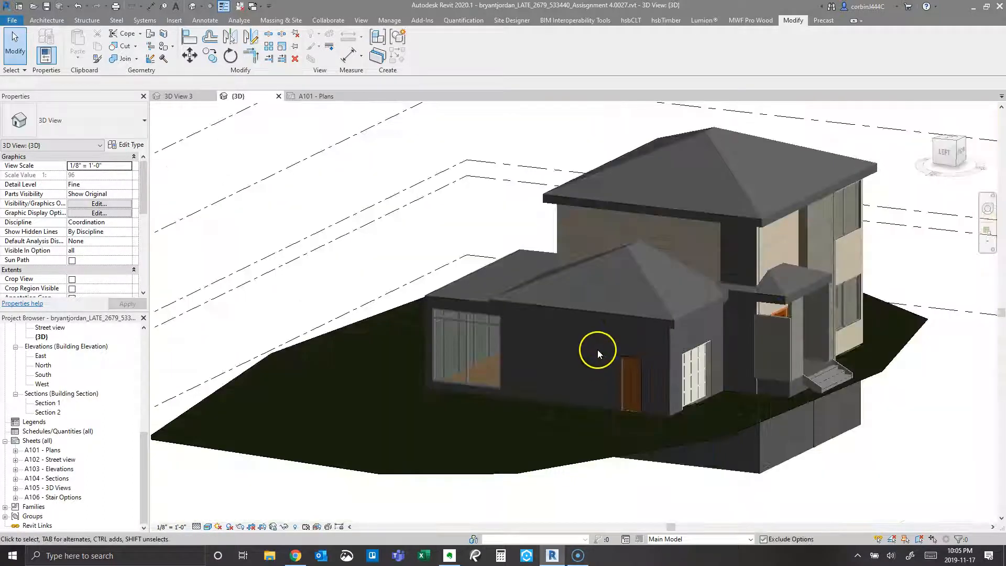
scroll(632, 347, "up", 3)
scroll(626, 280, "up", 3)
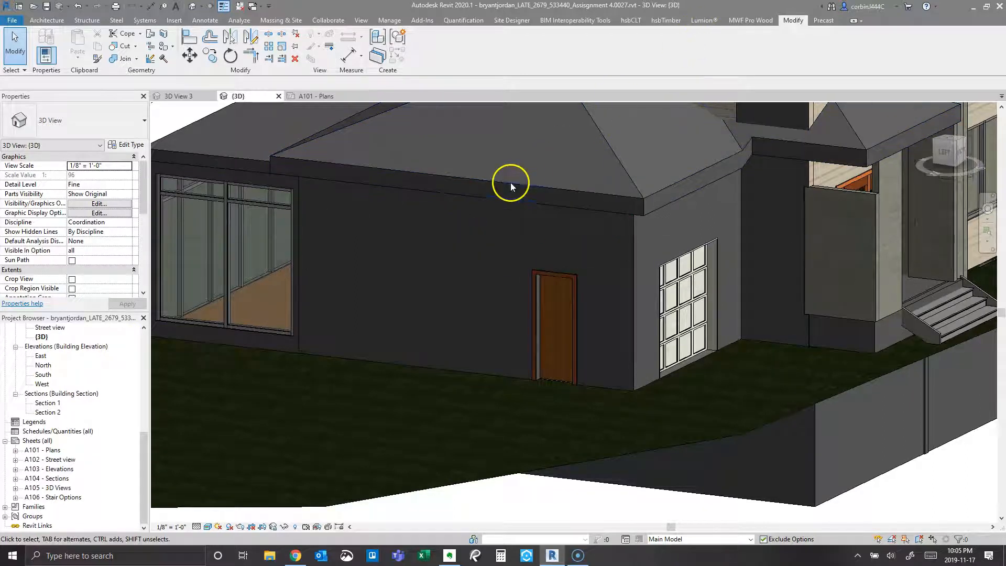
scroll(636, 332, "down", 5)
scroll(753, 326, "up", 6)
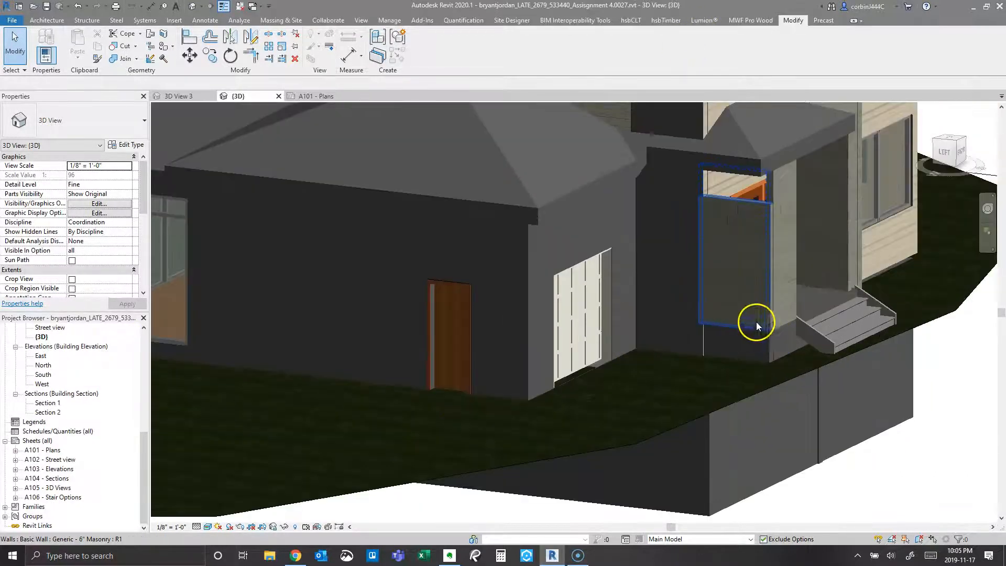
scroll(568, 334, "down", 3)
scroll(561, 320, "down", 4)
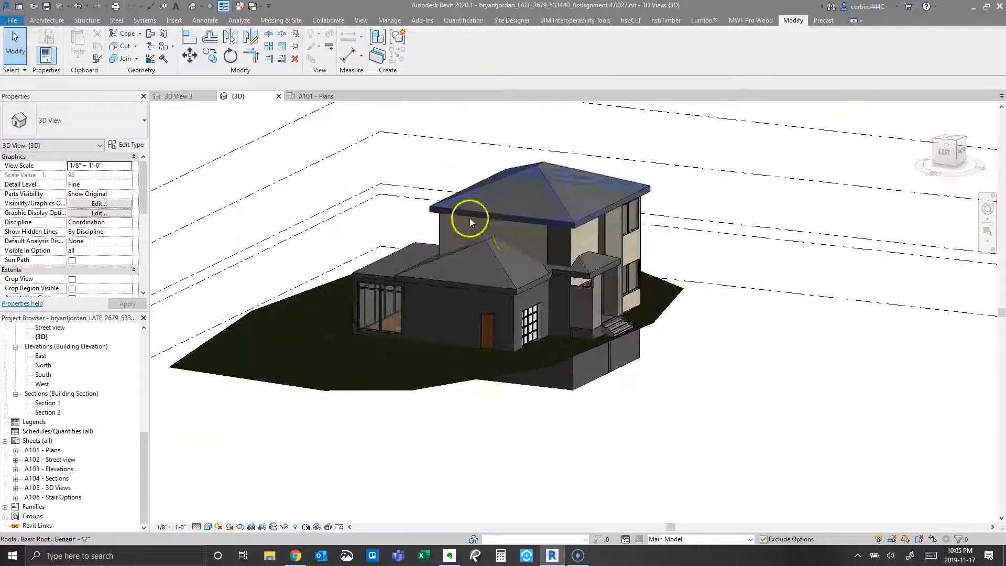
scroll(560, 252, "up", 3)
scroll(37, 367, "up", 8)
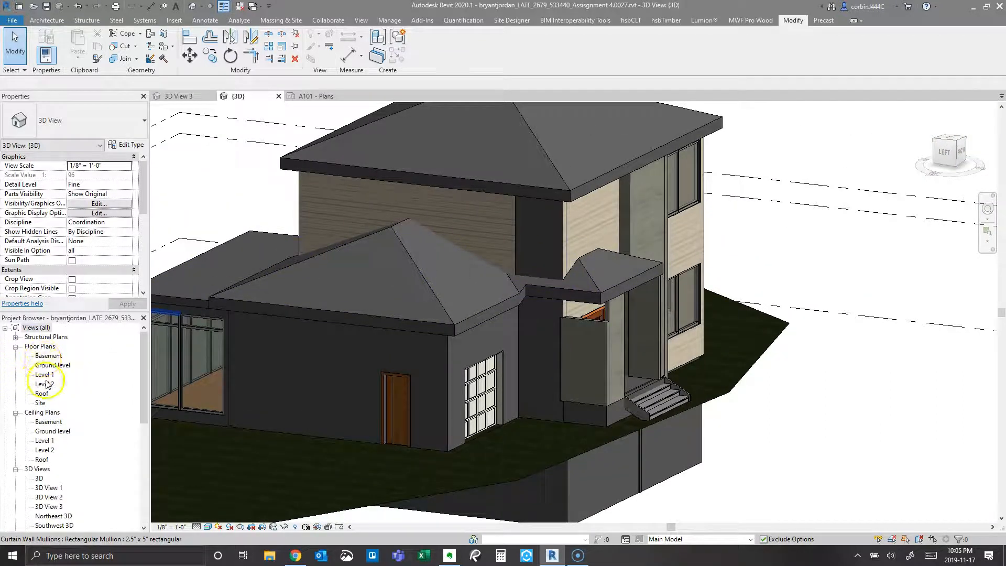
Open the Level 2 floor plan and select the 6" generic wall alongside the staircase
left_click(51, 385)
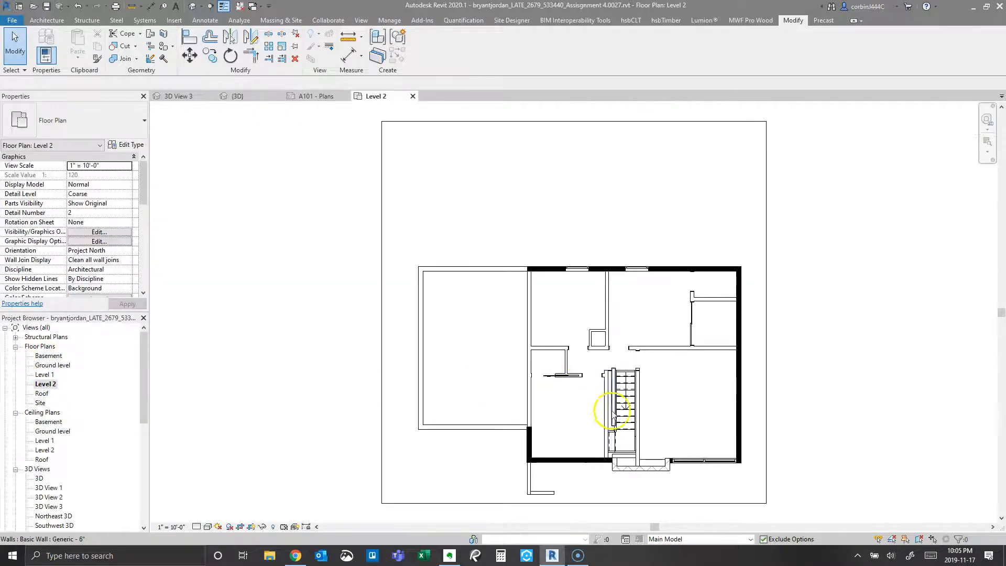
scroll(602, 409, "up", 2)
left_click(620, 387)
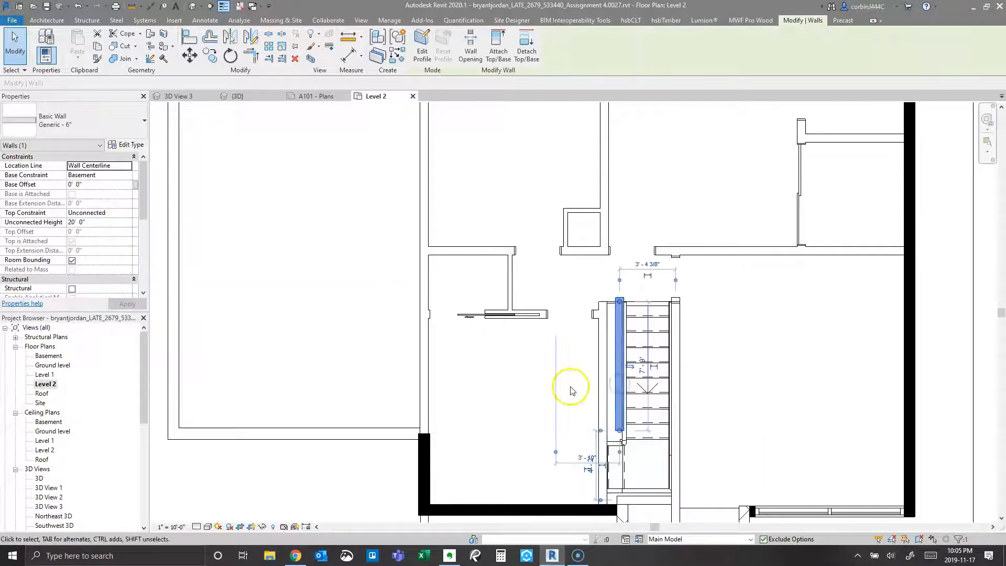
scroll(448, 306, "down", 3)
Review the stair wall's constraints and phasing properties in the default 3D view, and deselect it
left_click(237, 96)
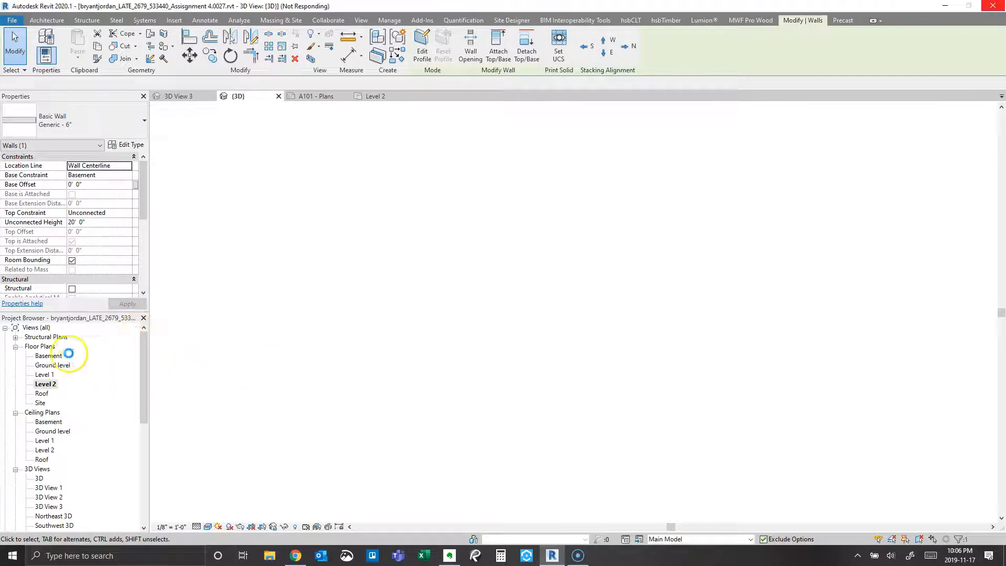
scroll(757, 335, "down", 3)
scroll(73, 243, "down", 5)
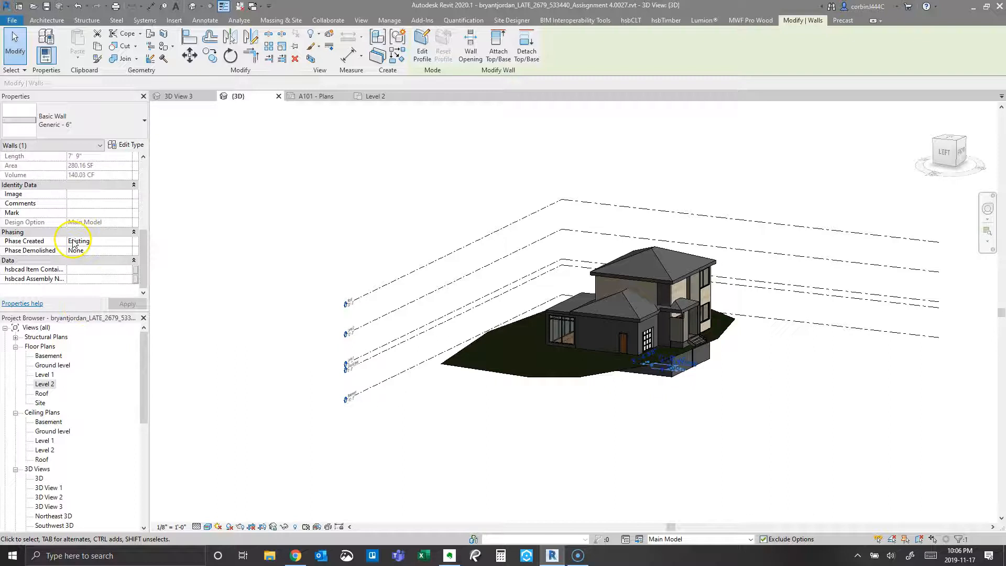
scroll(79, 240, "up", 4)
scroll(74, 237, "up", 4)
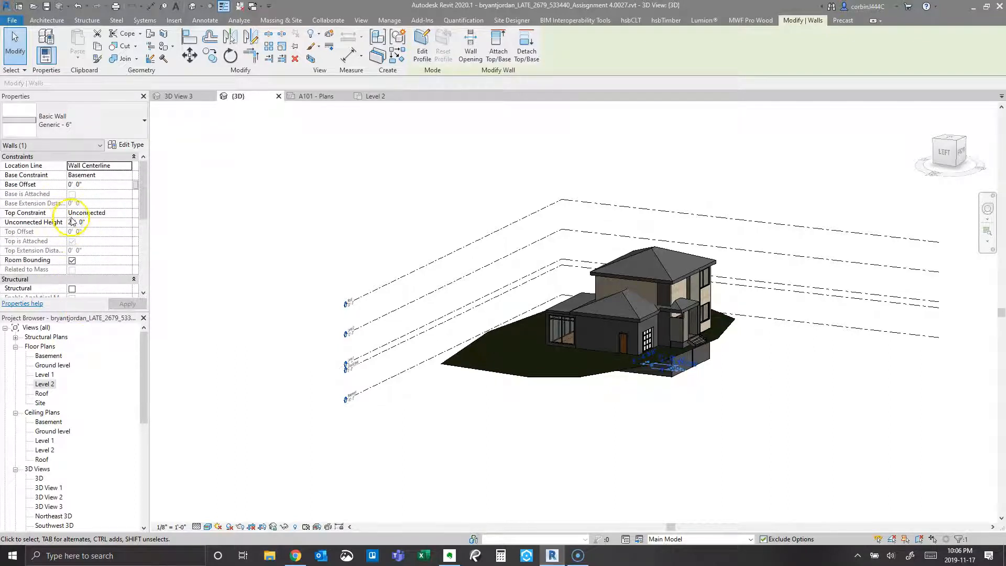
left_click(163, 244)
Turn on the 3D view's section box and pull its front face inward to cut the house open at the stairs
scroll(71, 246, "down", 5)
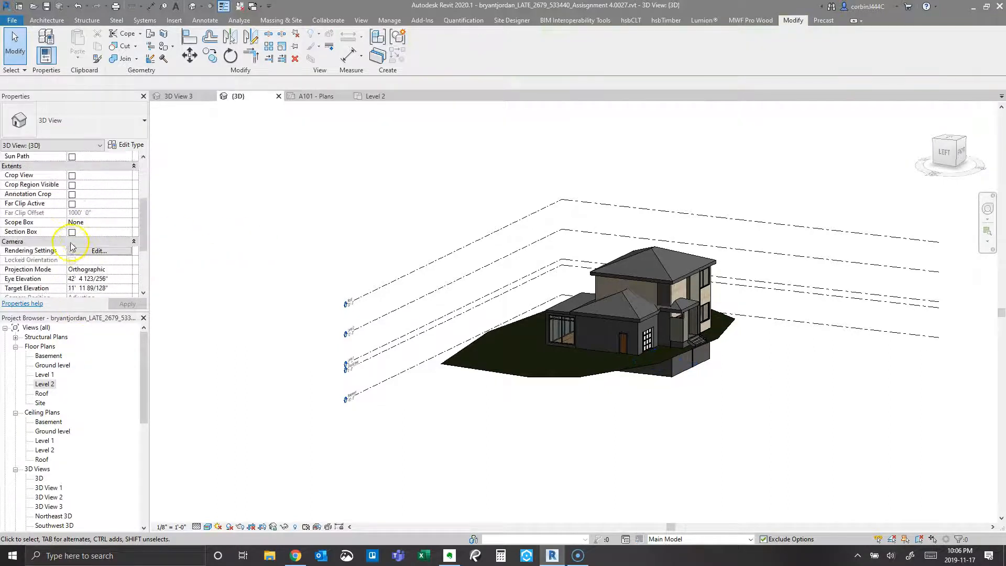
left_click(125, 304)
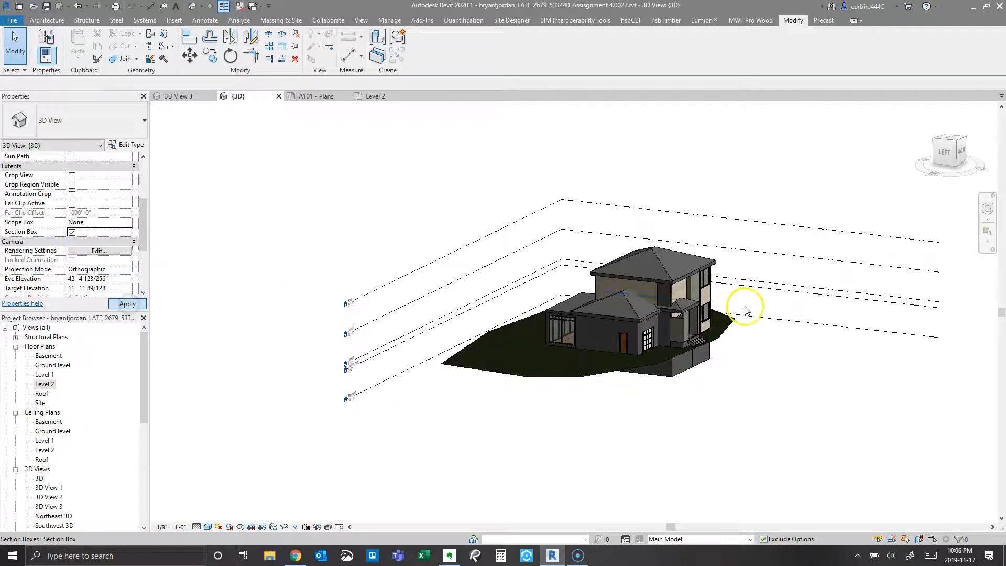
left_click(789, 304)
left_click_drag(855, 337, 671, 308)
middle_click_drag(671, 308, 459, 273, "shift")
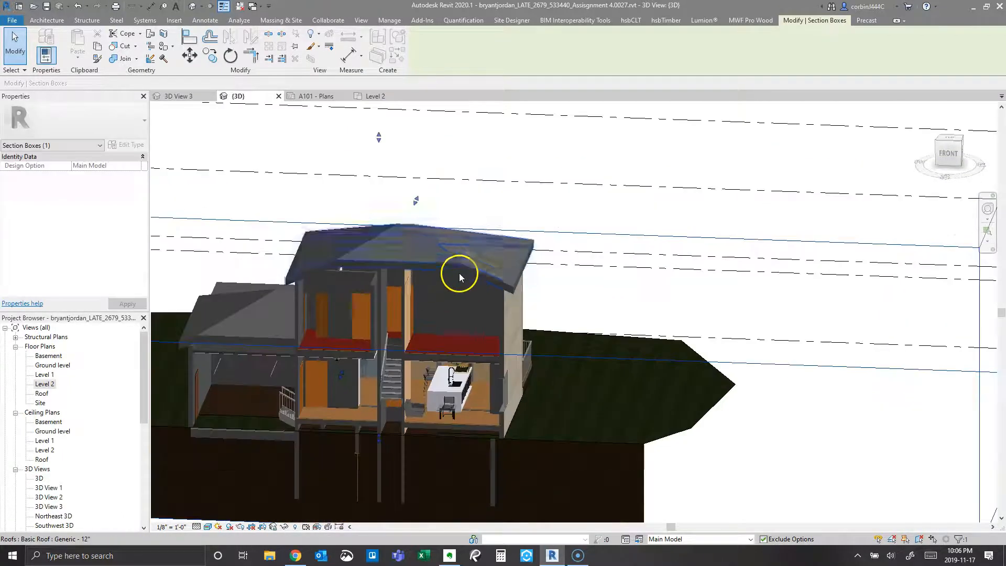
Examine the wall and the Level 2 floor edge beside the stair opening in the sectioned view
scroll(355, 411, "up", 2)
scroll(399, 389, "up", 2)
scroll(405, 373, "down", 2)
middle_click_drag(405, 373, 433, 388, "shift")
scroll(442, 320, "up", 4)
left_click(518, 315)
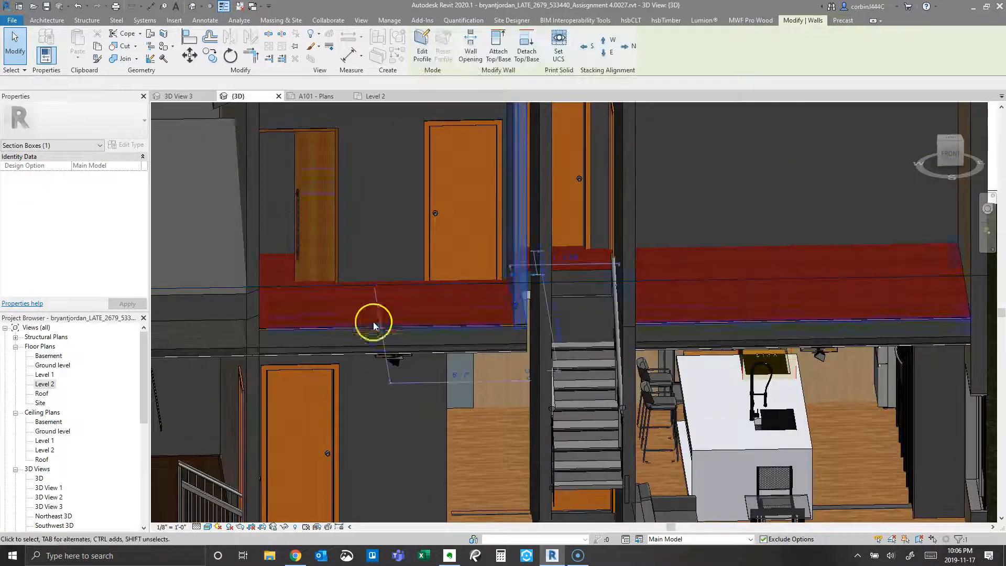
key("Escape")
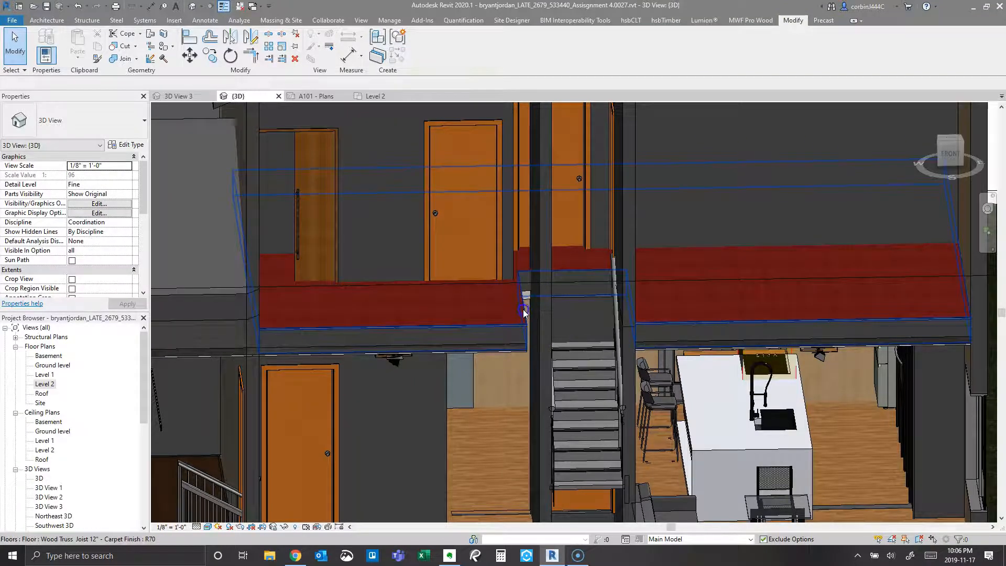
Move the Level 2 carpet floor's boundary edge at the stair opening out to the stair wall, without joining the overlapping walls
double_click(523, 309)
mouse_move(551, 321)
middle_mouse_down()
mouse_move(521, 332)
mouse_move(419, 300)
middle_mouse_up()
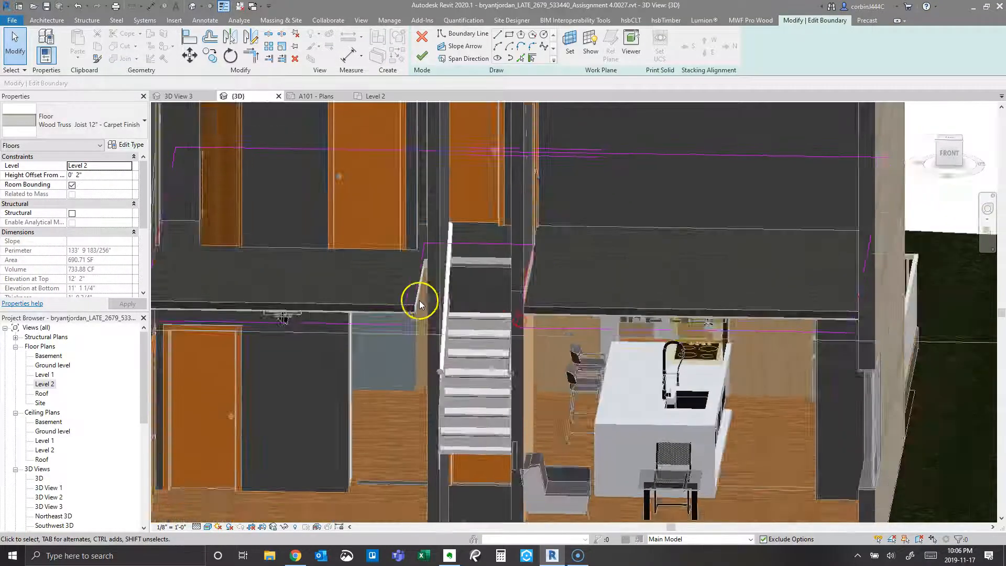
scroll(420, 300, "up", 3)
left_click_drag(410, 269, 461, 259)
left_click(423, 56)
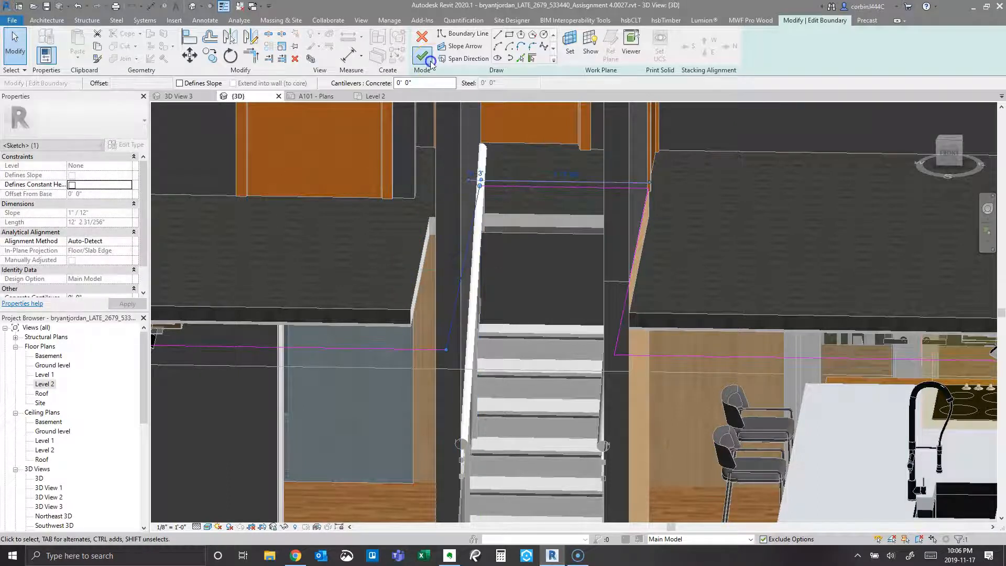
scroll(418, 228, "down", 5)
left_click(568, 282)
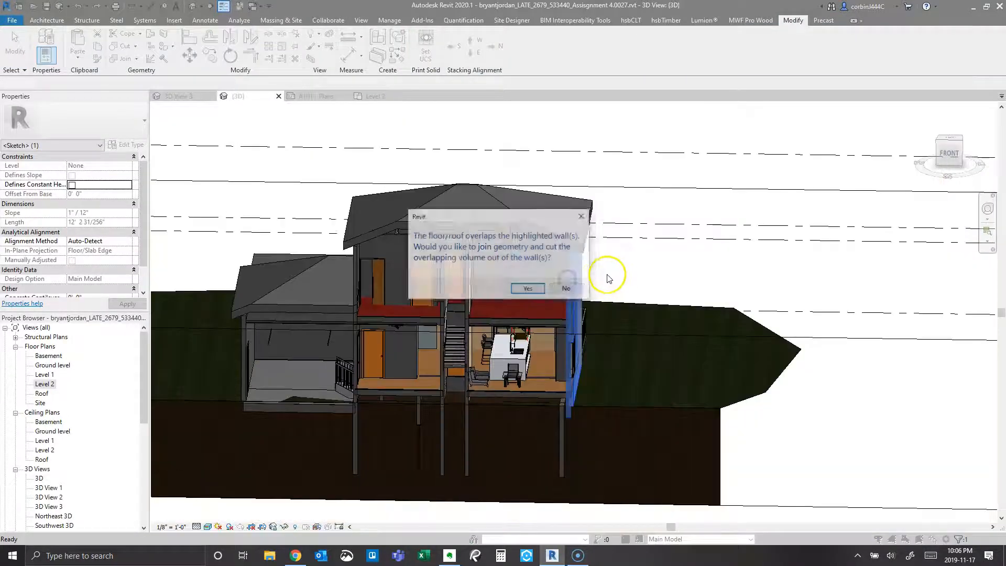
left_click(580, 287)
Extend the end of the Level 2 partition wall beside the orange door toward the stair wall
scroll(535, 317, "up", 5)
middle_click_drag(537, 317, 529, 329, "shift")
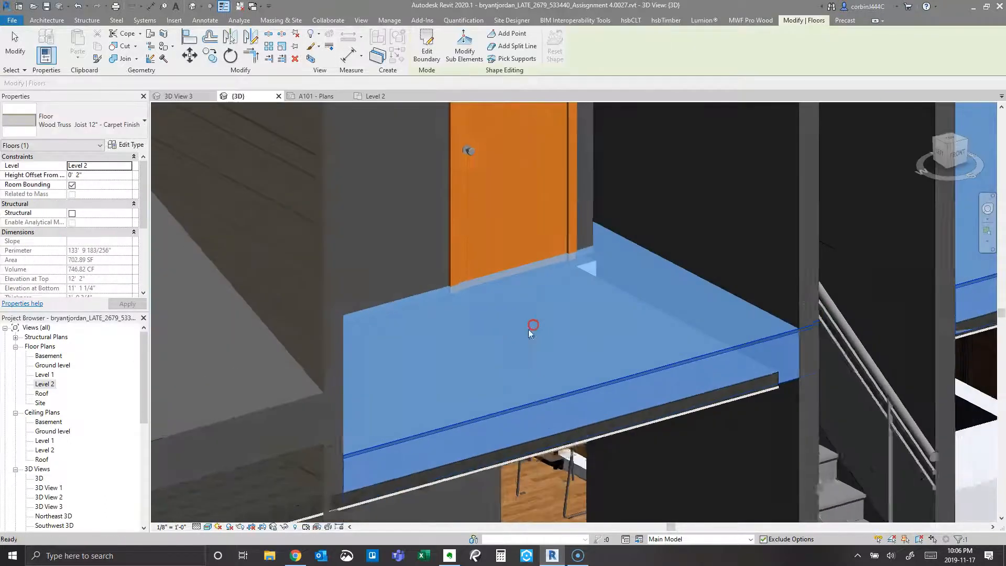
key("Escape")
left_click(595, 230)
left_click_drag(588, 252, 622, 239)
scroll(622, 240, "down", 4)
Select the Level 1 ceiling below the Level 2 floor and check its edge at the stair opening
left_click(606, 301)
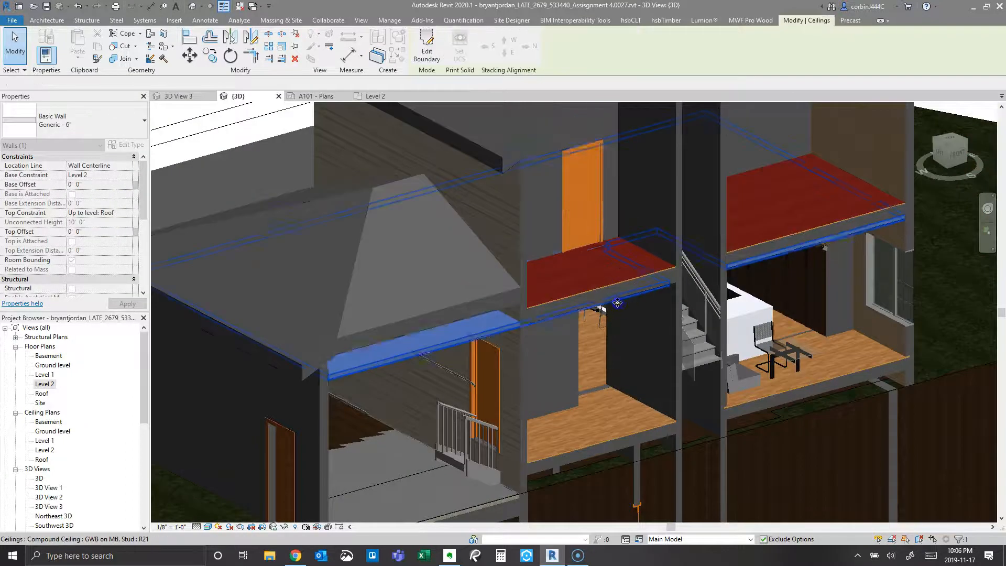
scroll(646, 333, "down", 1)
middle_click_drag(646, 333, 540, 323, "shift")
Align the outer face of the foundation wall with the outer face of the siding wall above it
scroll(540, 323, "down", 5)
scroll(584, 359, "up", 9)
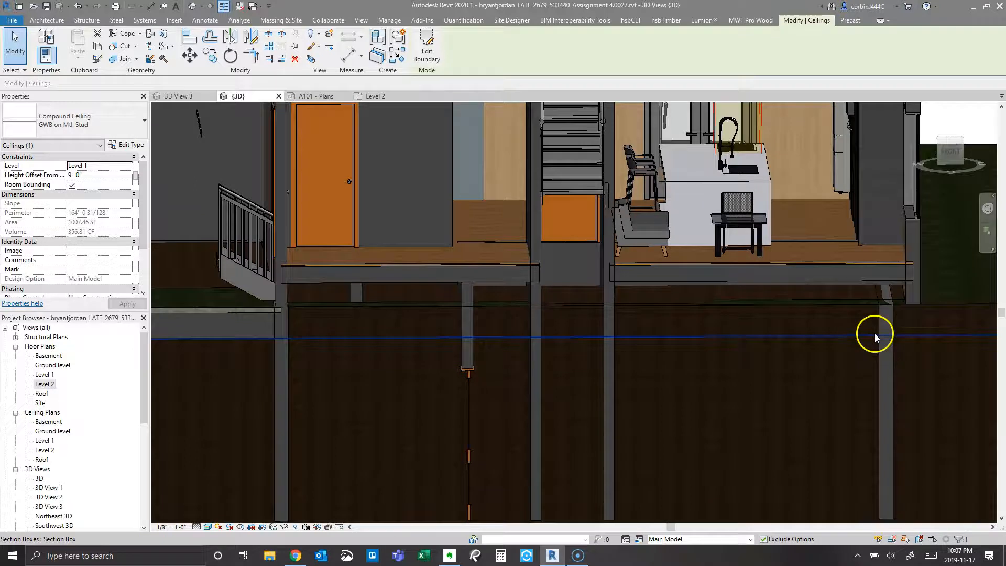
scroll(946, 307, "up", 2)
middle_click_drag(908, 358, 830, 323, "shift")
left_click(184, 41)
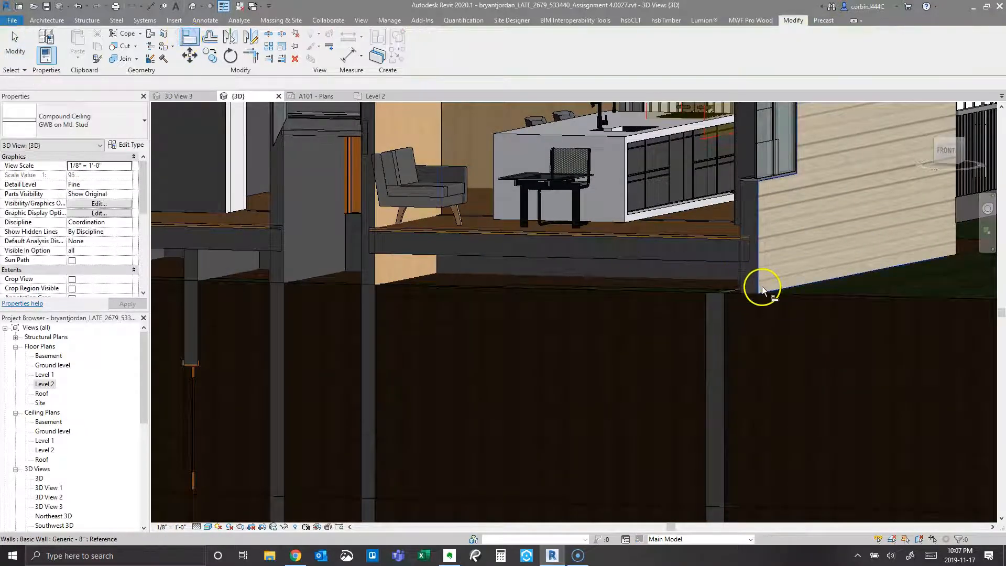
left_click(762, 286)
left_click(724, 311)
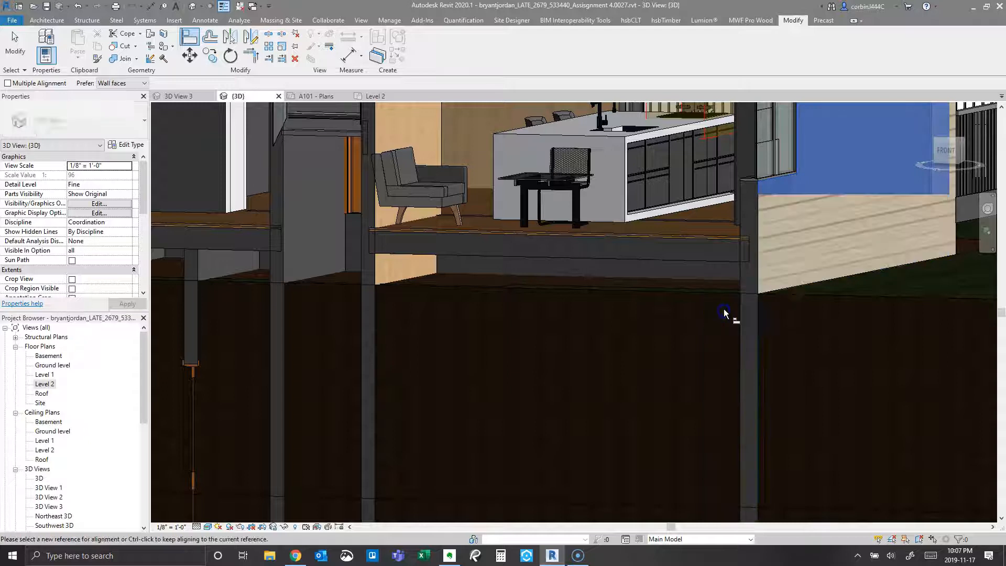
key("Escape")
scroll(529, 282, "down", 8)
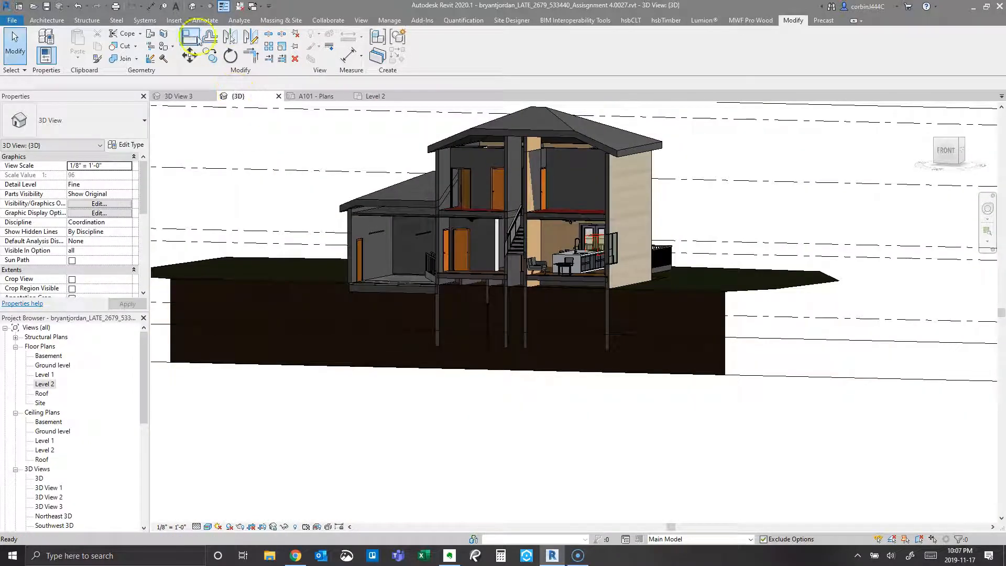
Create a building pad at the Basement level, bounded by the four foundation walls
left_click(288, 22)
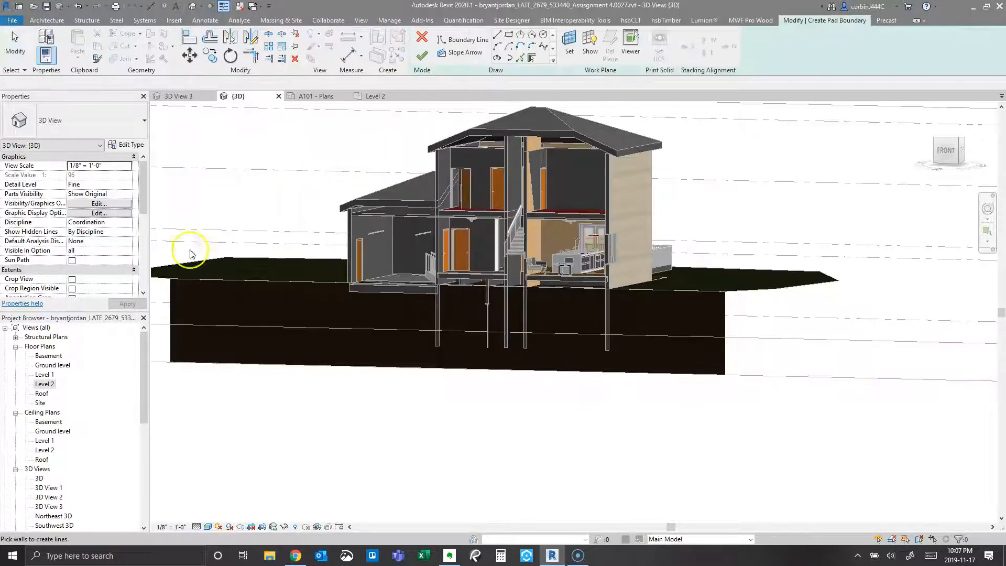
double_click(54, 357)
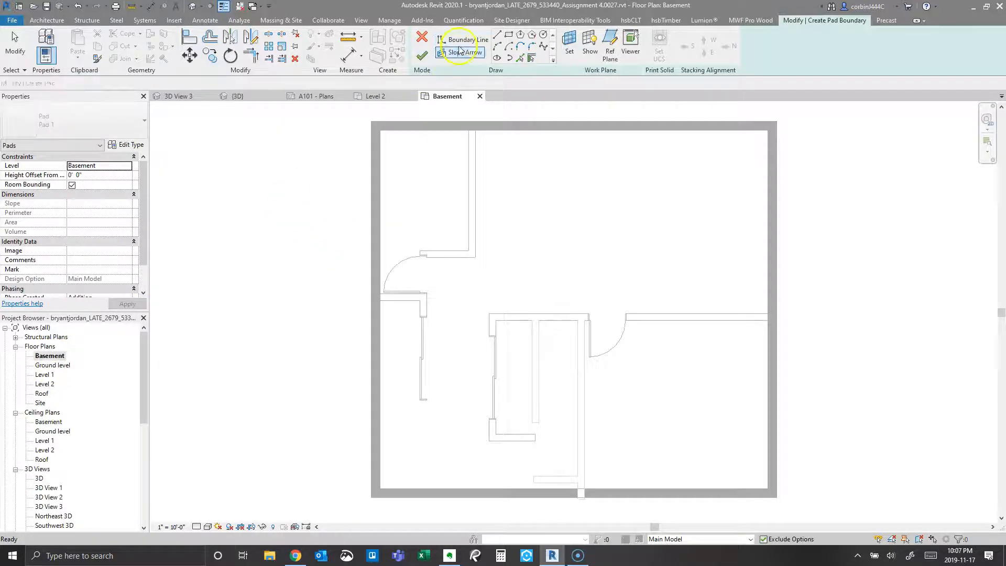
left_click(526, 60)
left_click(371, 229)
left_click(557, 127)
left_click(772, 293)
left_click(707, 494)
left_click(422, 55)
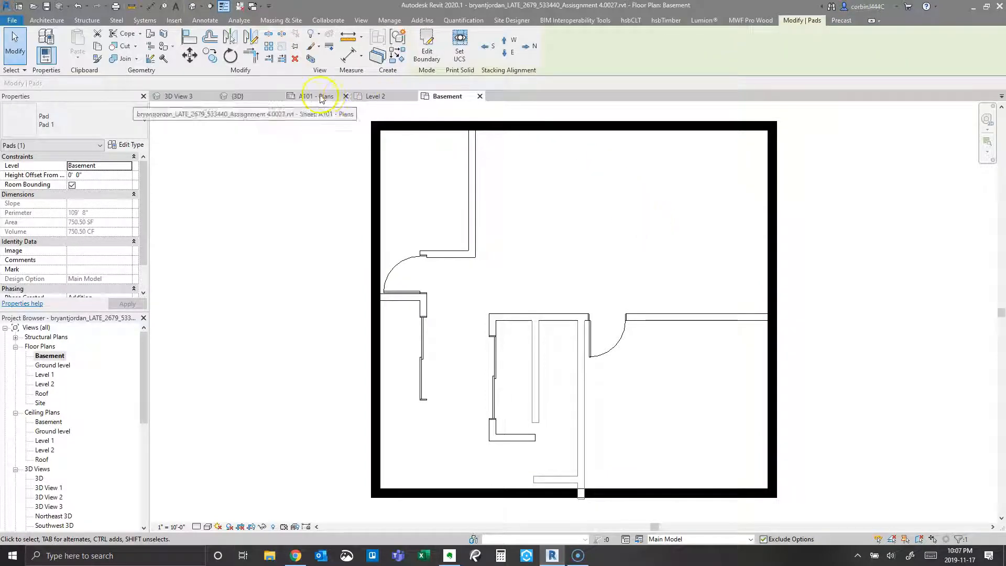
Edit the basement pad's boundary so the slab extends out to the outer faces of the foundation walls
left_click(257, 96)
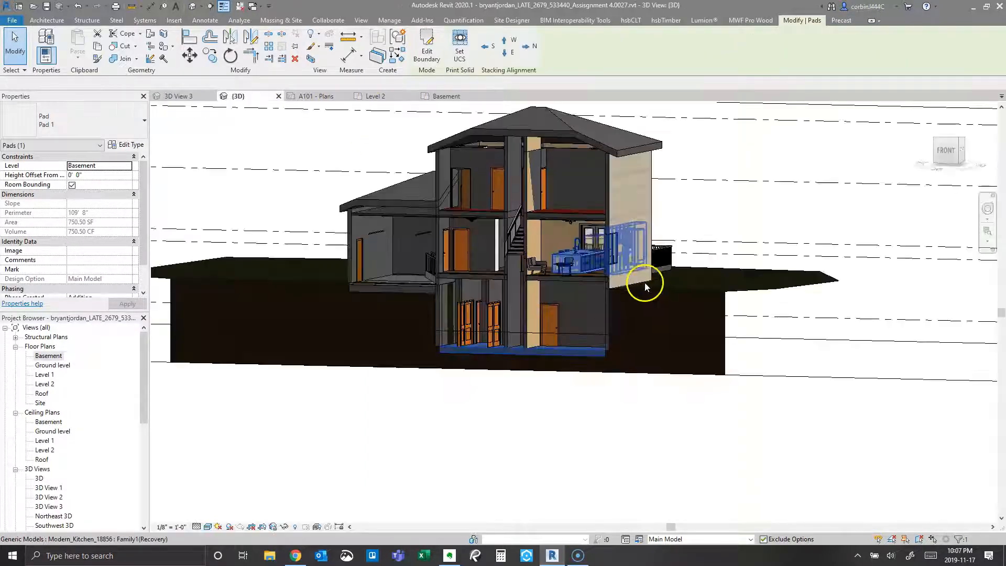
scroll(460, 360, "up", 2)
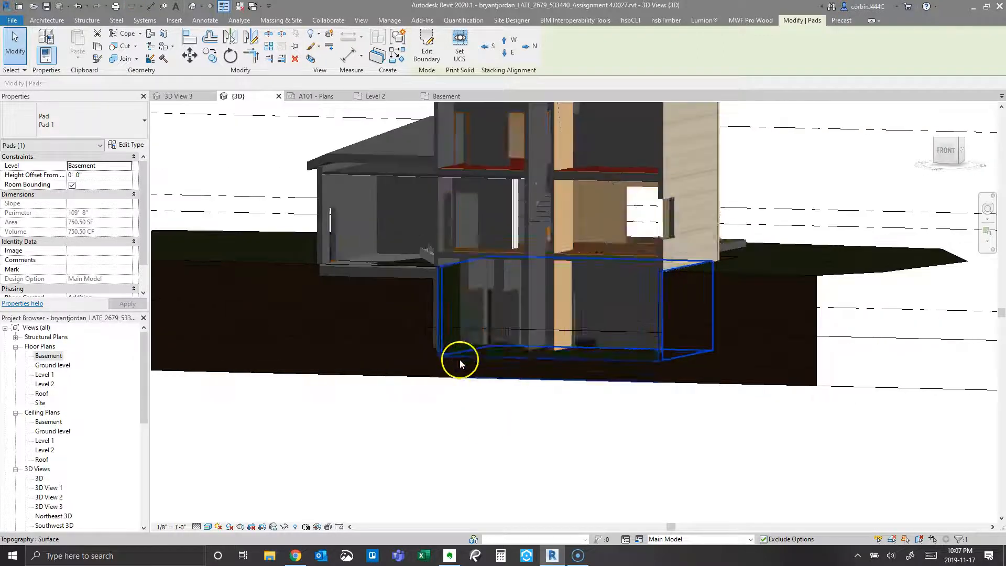
key("Escape")
scroll(411, 360, "up", 3)
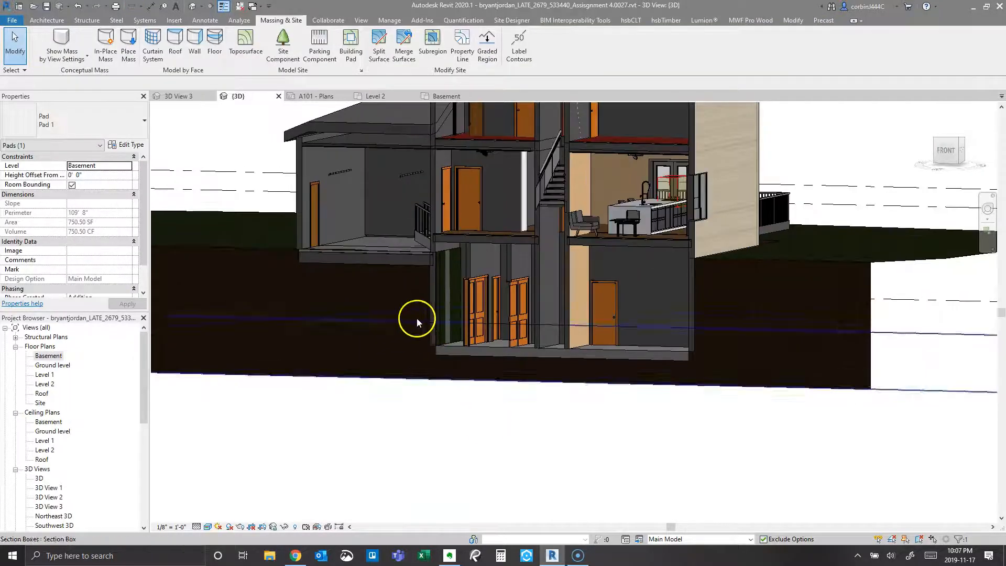
scroll(418, 318, "up", 2)
left_click(477, 367)
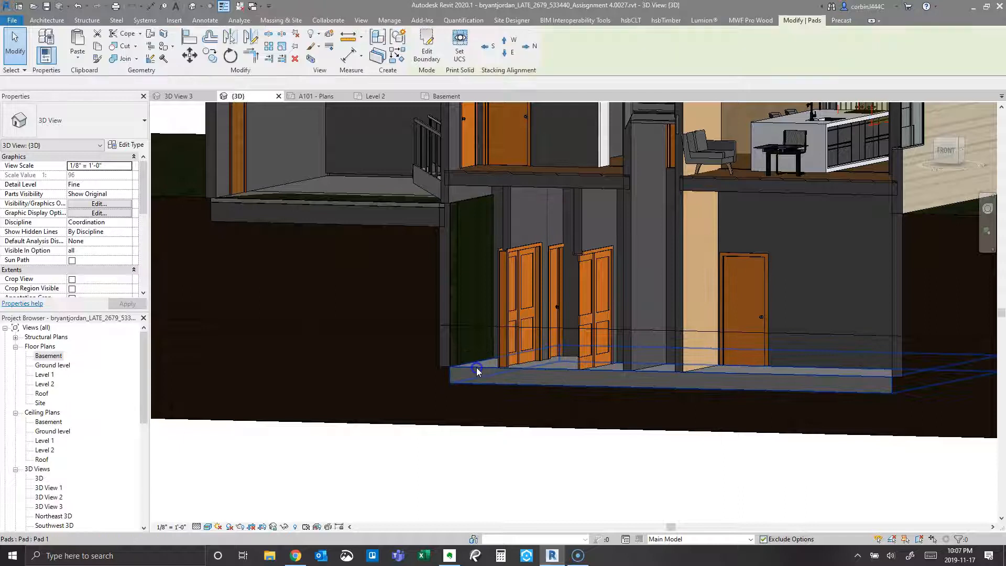
double_click(479, 375)
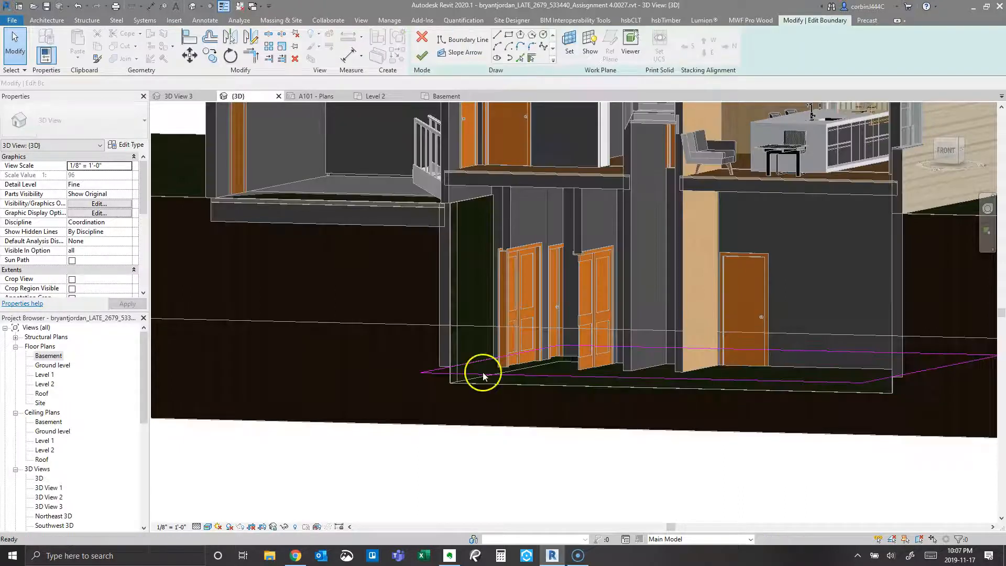
left_click(931, 374)
left_click_drag(935, 369, 941, 369)
left_click(422, 55)
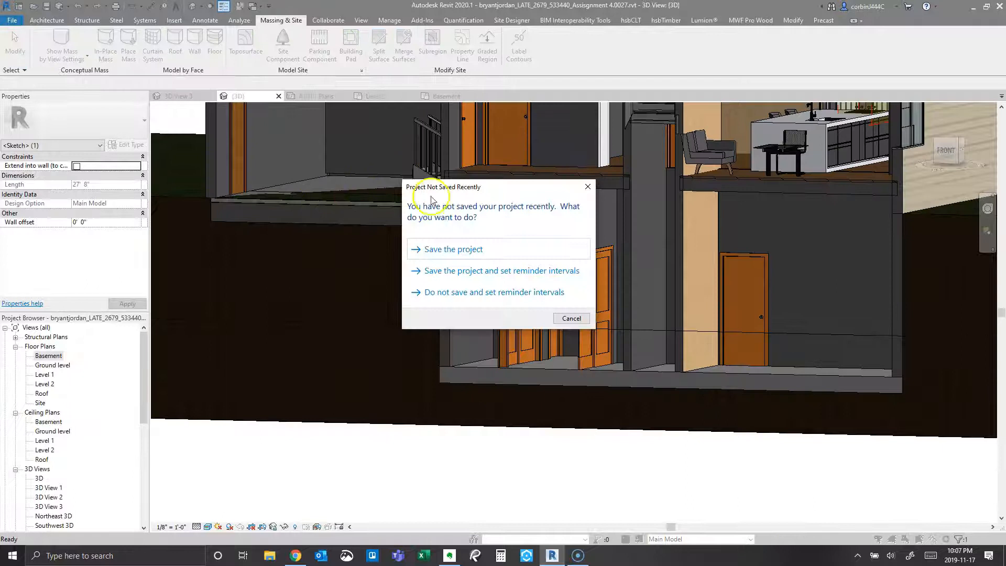
Save the project under its current backup file name, declining the suggested save location
left_click(477, 292)
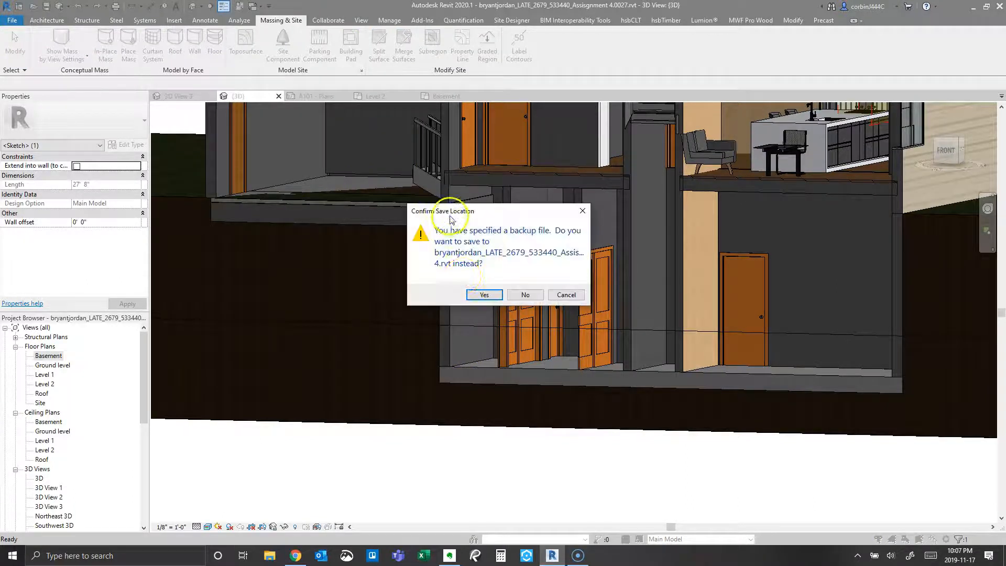
left_click(523, 295)
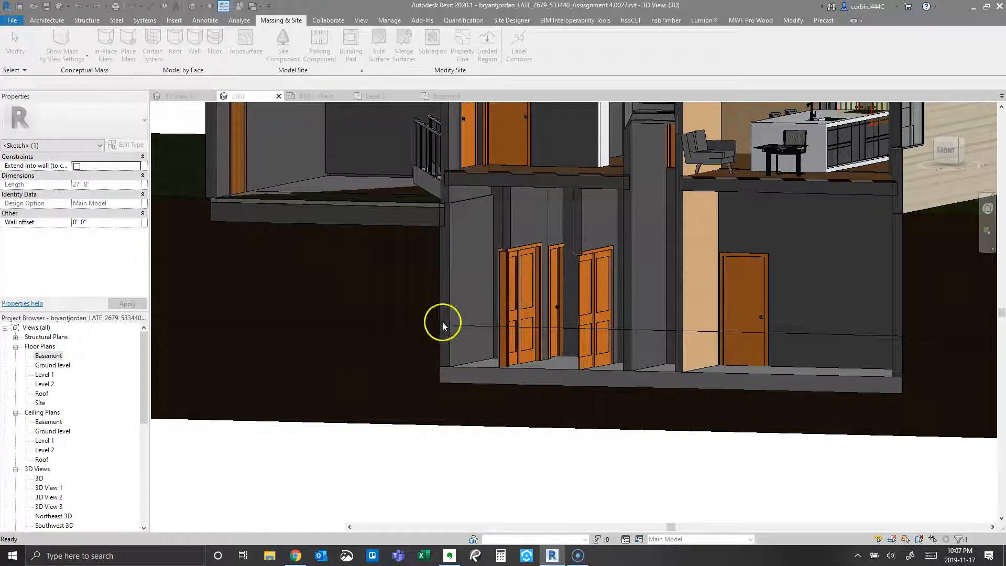
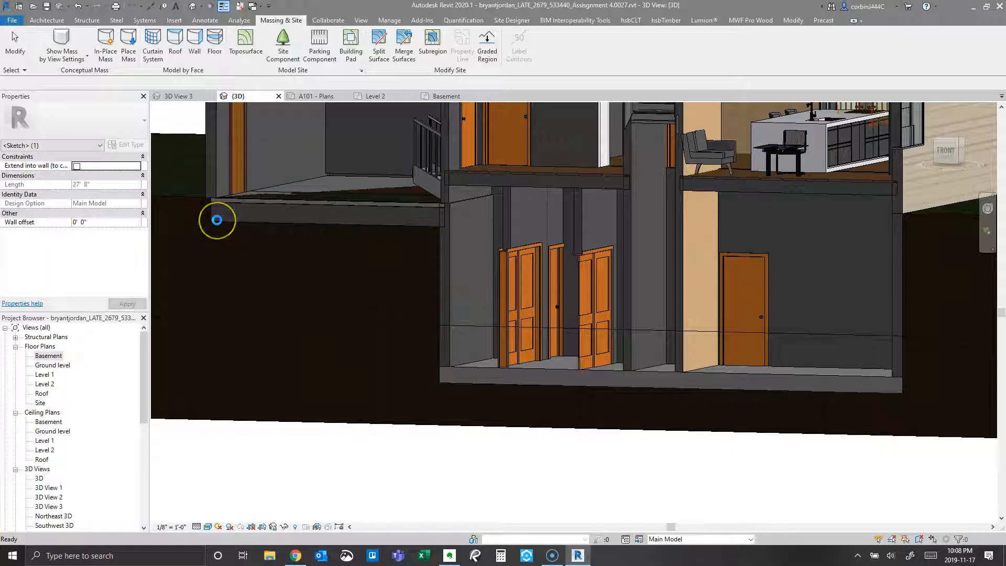
left_click(217, 214)
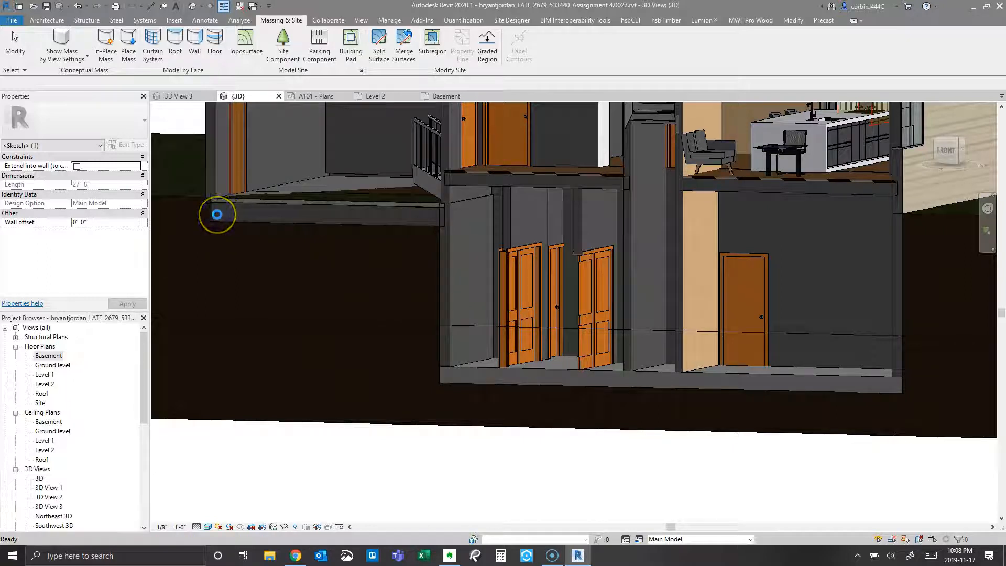
left_click(56, 509)
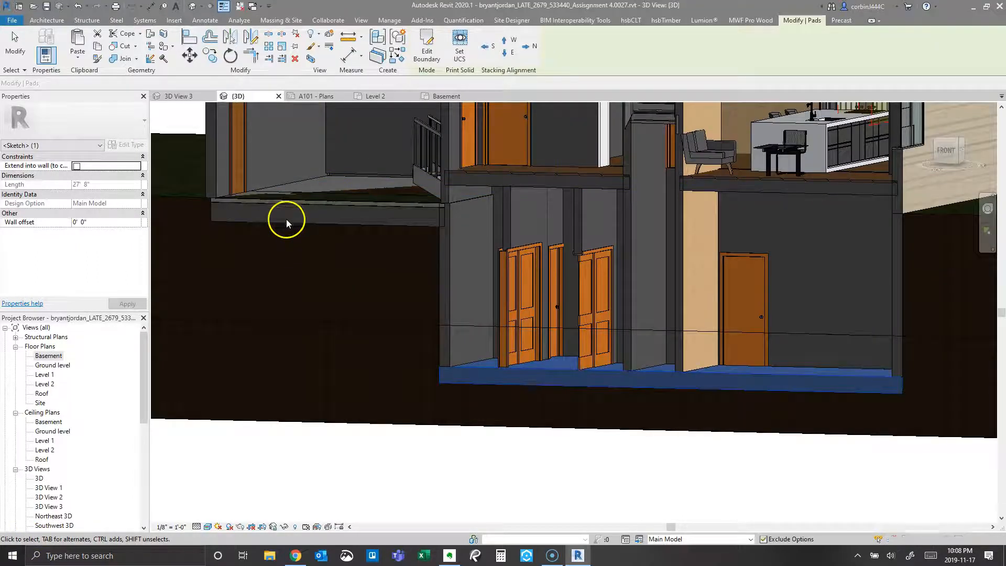
Change the garage floor's type from the steel bar joist assembly to Generic - 12"
left_click(208, 205)
left_click(214, 204)
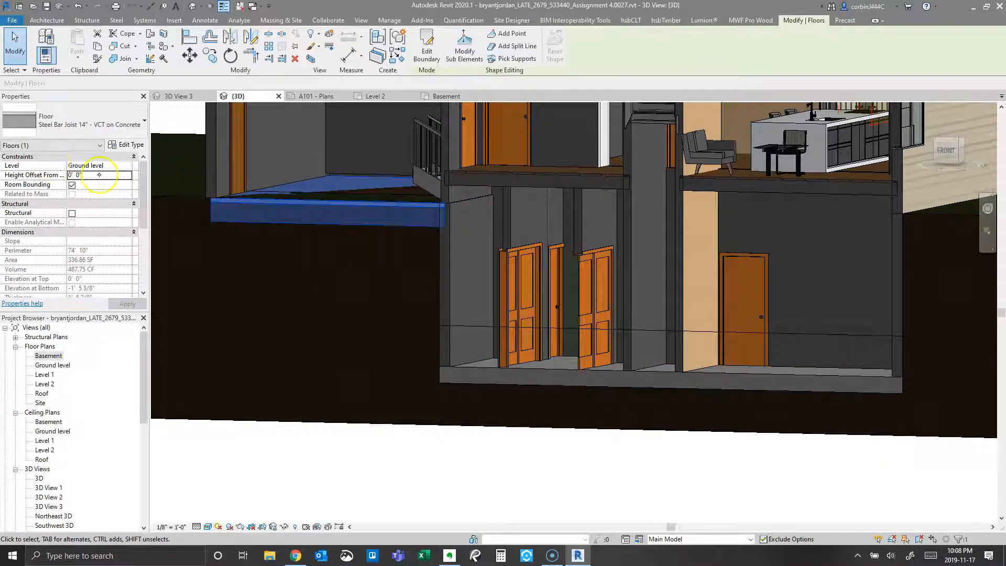
key("Escape")
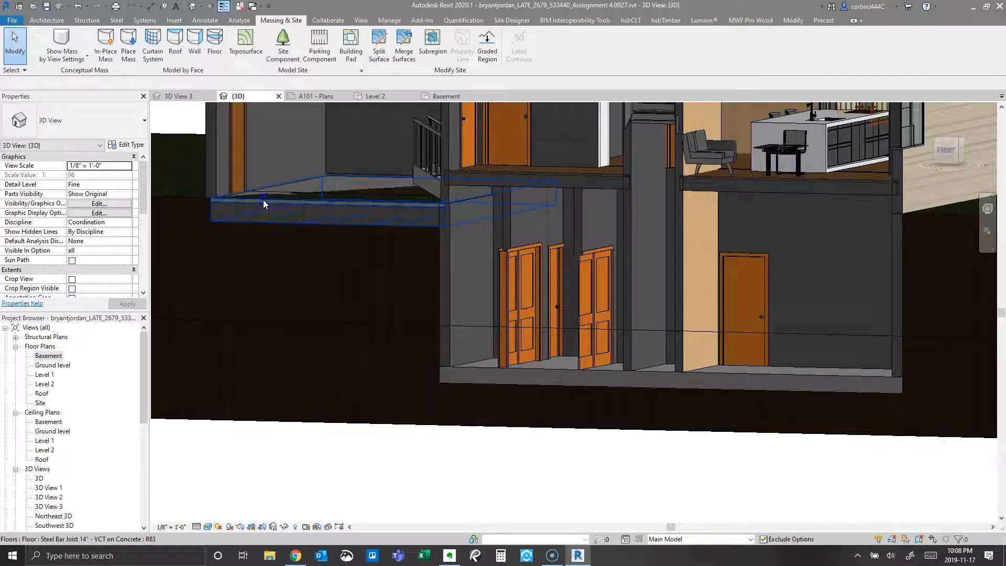
left_click(263, 199)
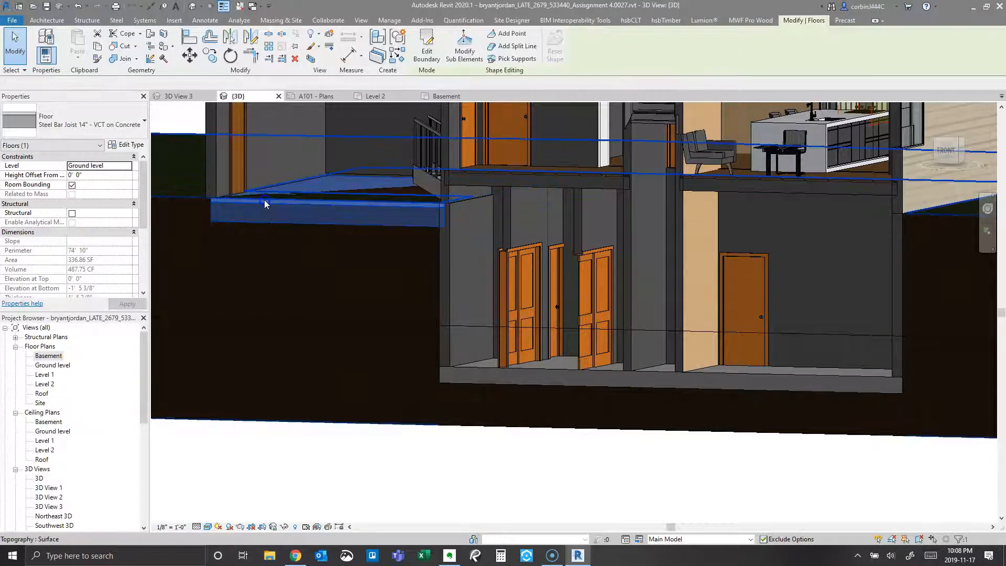
left_click(264, 200)
key("Escape")
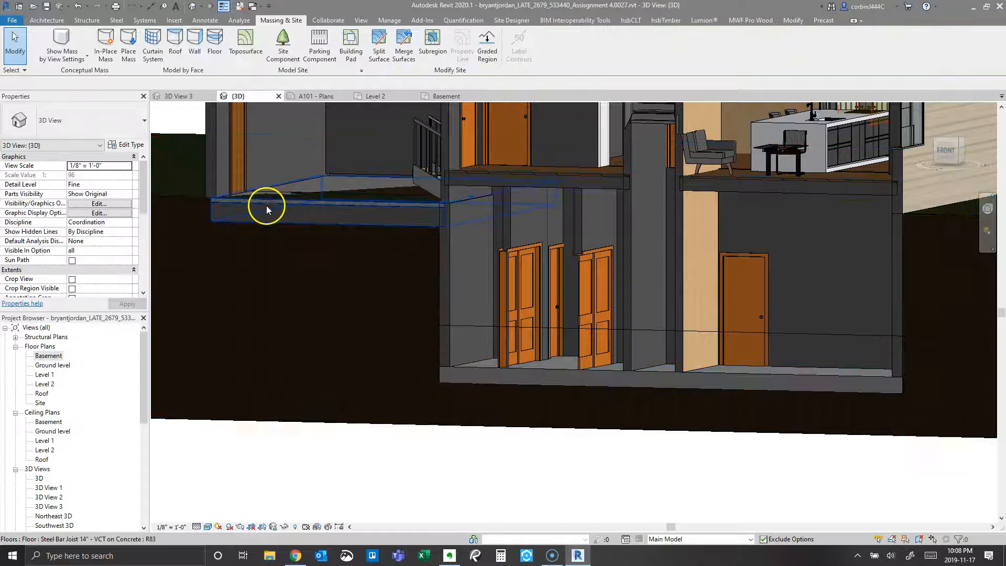
left_click(266, 205)
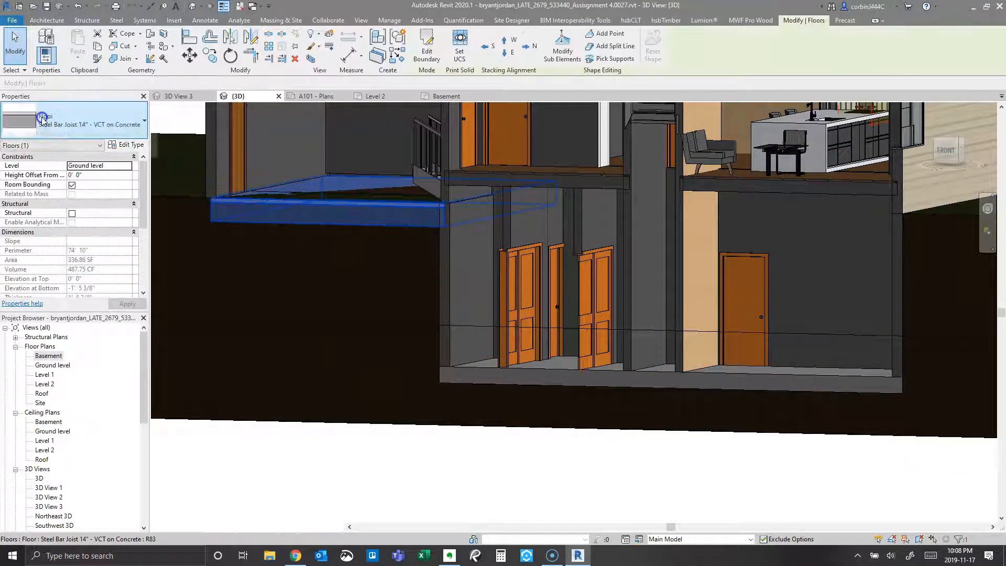
left_click(42, 118)
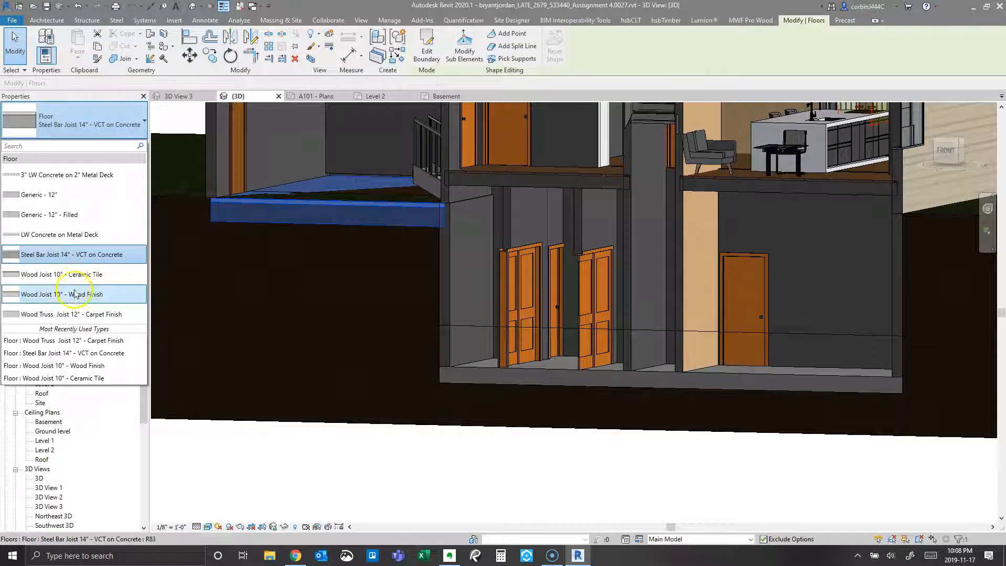
left_click(76, 195)
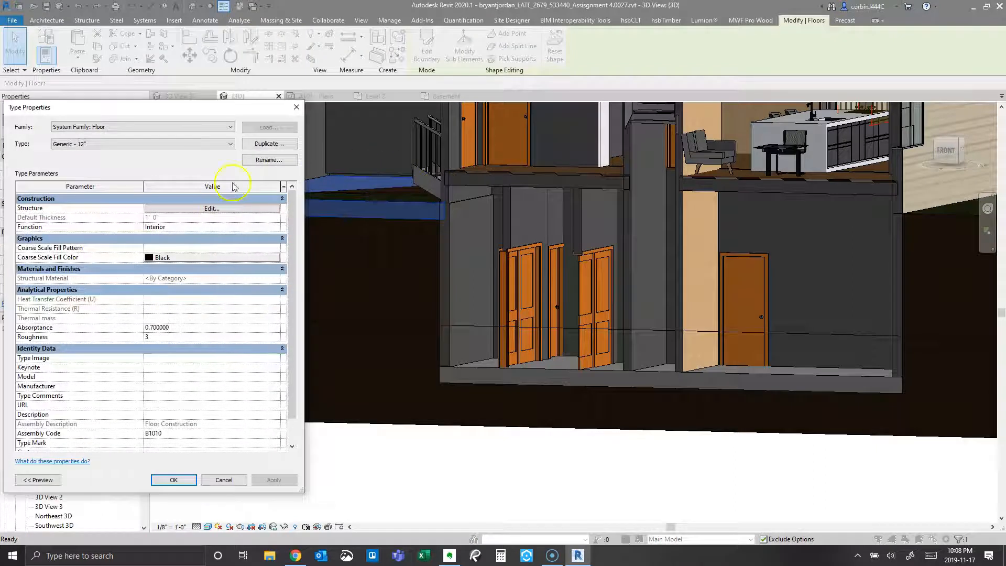
Edit the Generic - 12" floor type's structure to a 4" thick layer with a concrete material
left_click(217, 210)
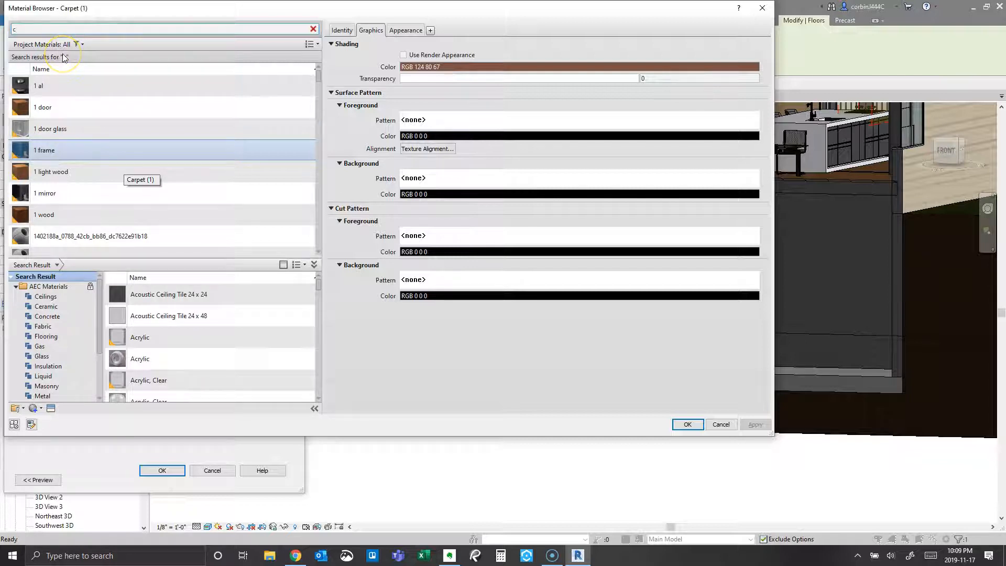
left_click(35, 25)
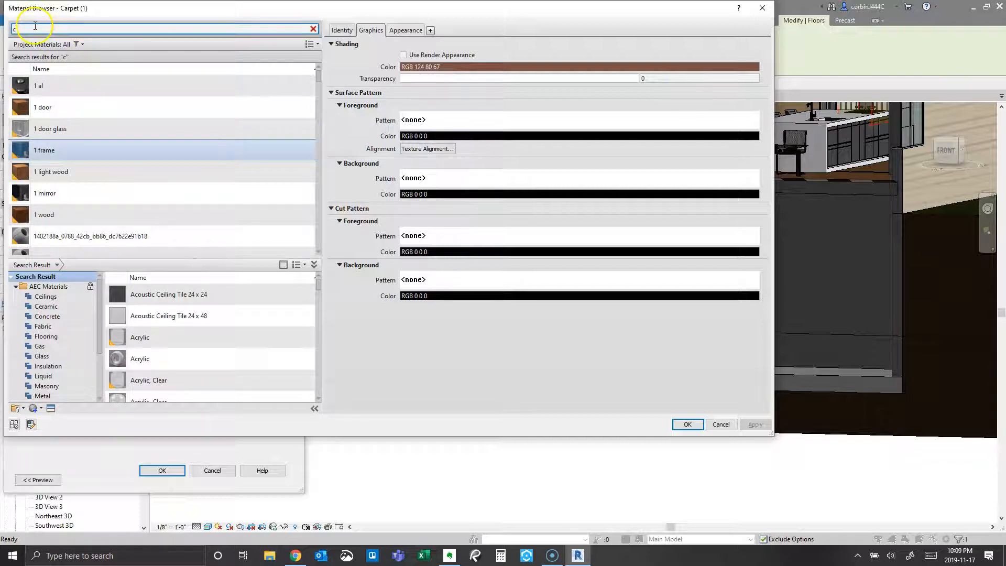
type("conc")
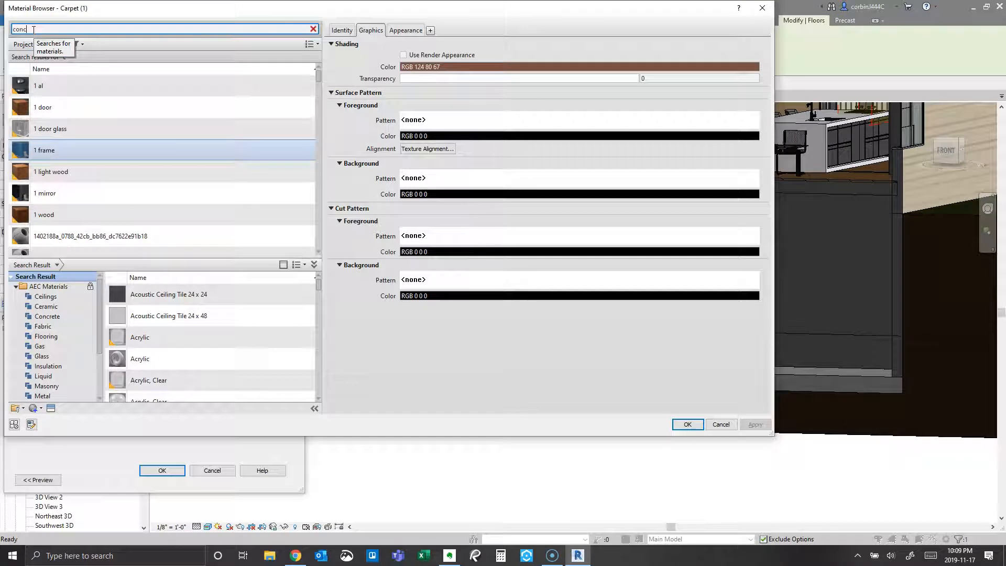
type("rete")
left_click(72, 107)
left_click(687, 424)
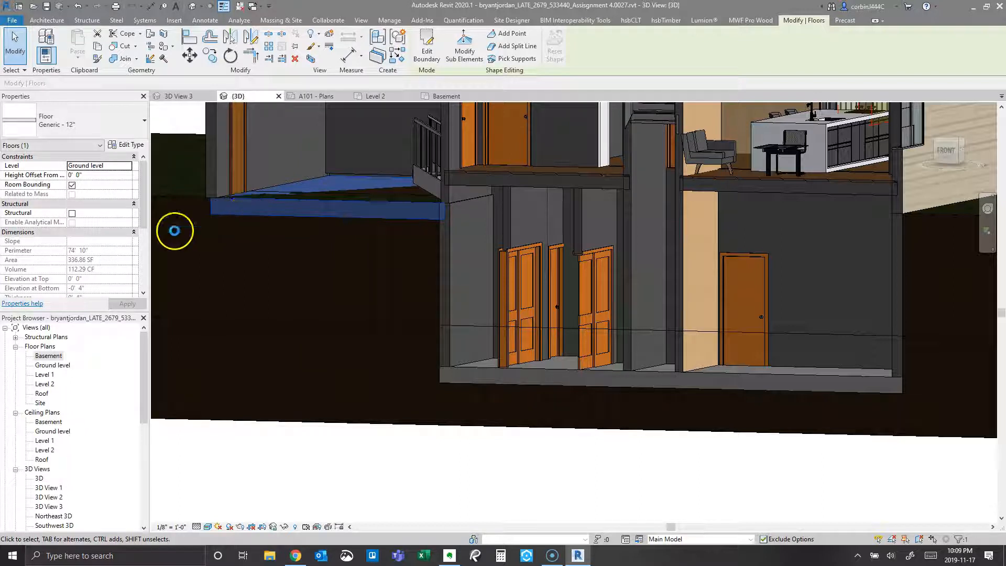
key("Escape")
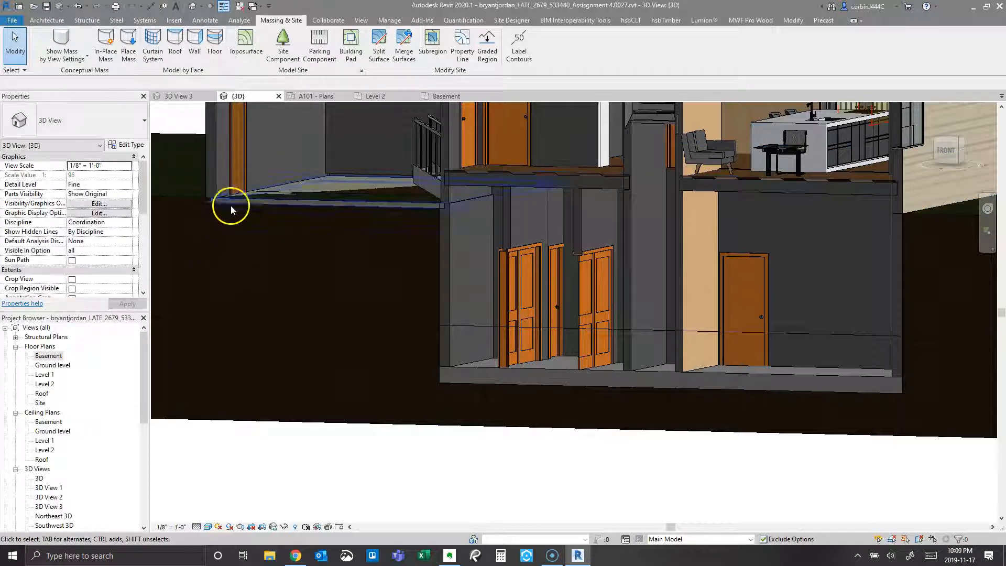
On sheet A101, move the garage stair's DN label clear above the treads and flip the stair's direction
scroll(313, 233, "up", 3)
scroll(309, 249, "down", 4)
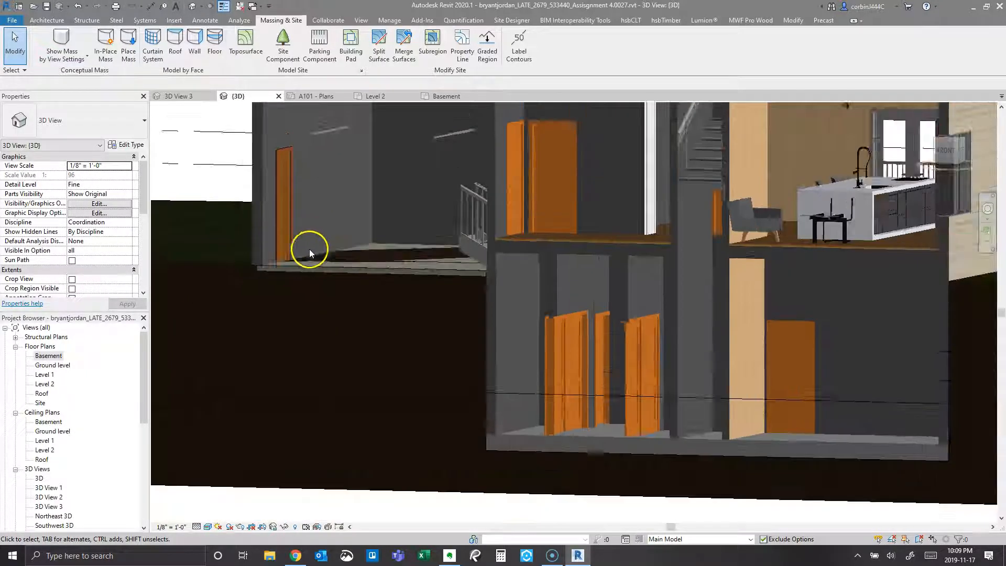
middle_click_drag(308, 281, 446, 320, "shift")
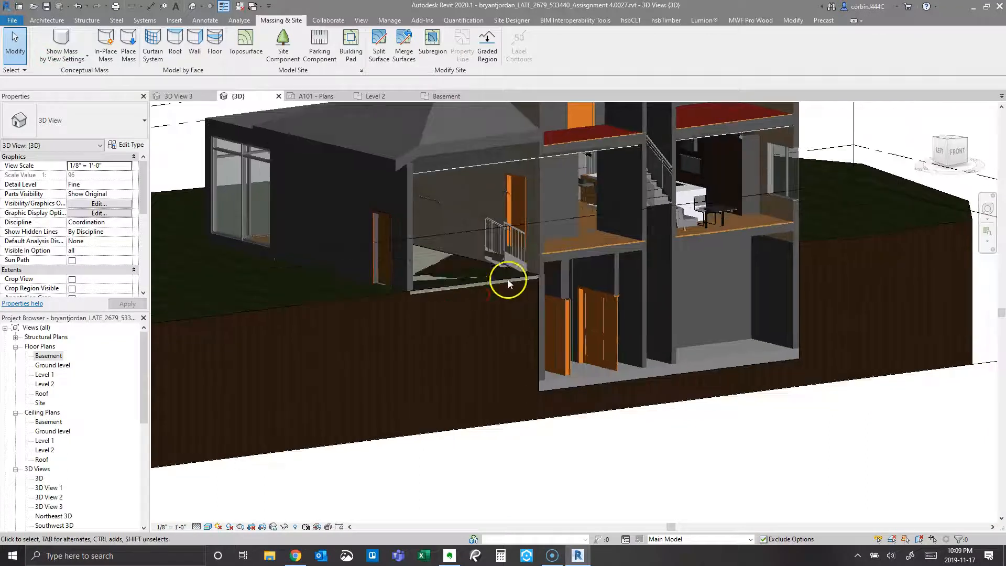
left_click(496, 257)
scroll(502, 267, "up", 3)
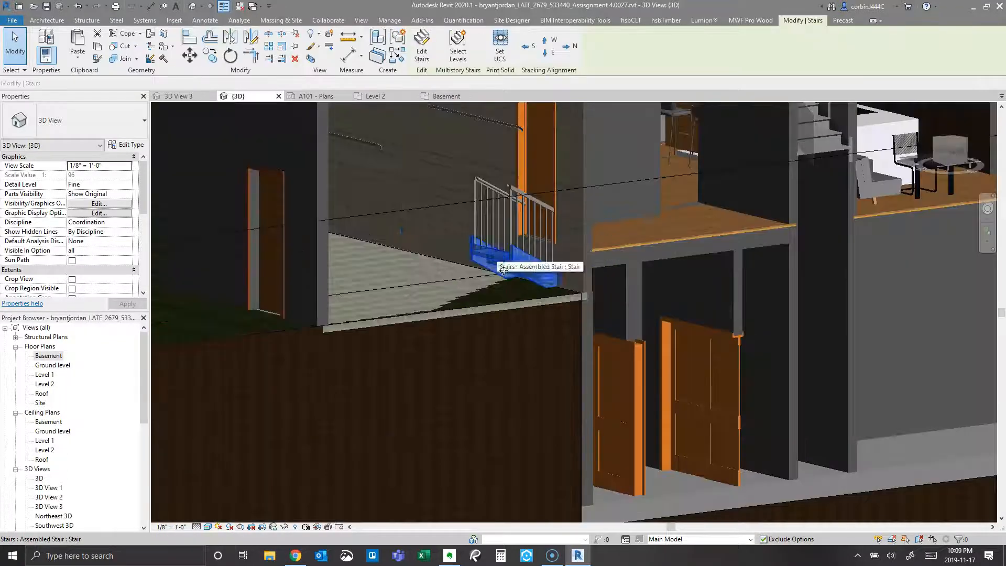
scroll(493, 286, "up", 3)
left_click(528, 272)
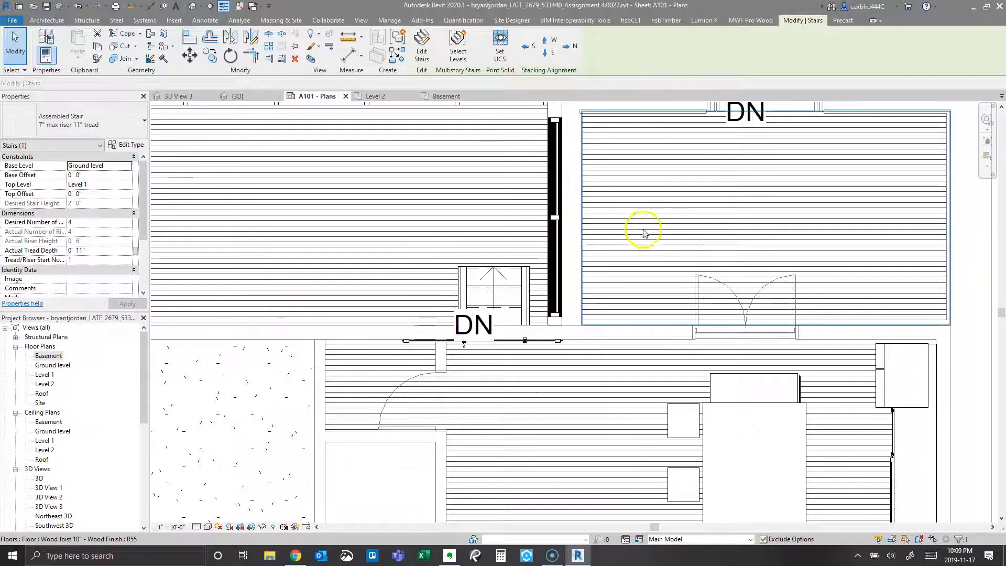
scroll(603, 251, "down", 5)
scroll(543, 310, "up", 6)
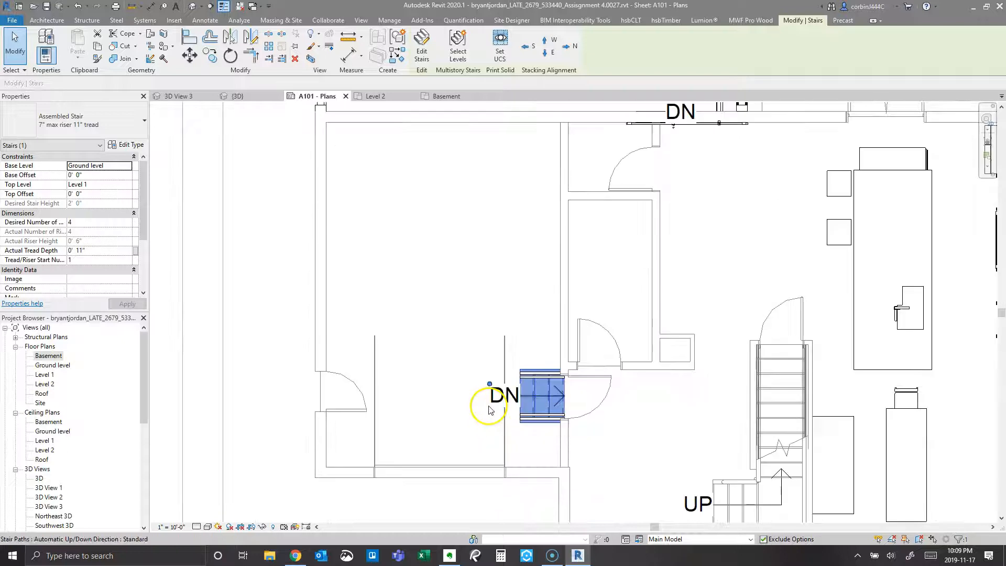
scroll(490, 410, "up", 4)
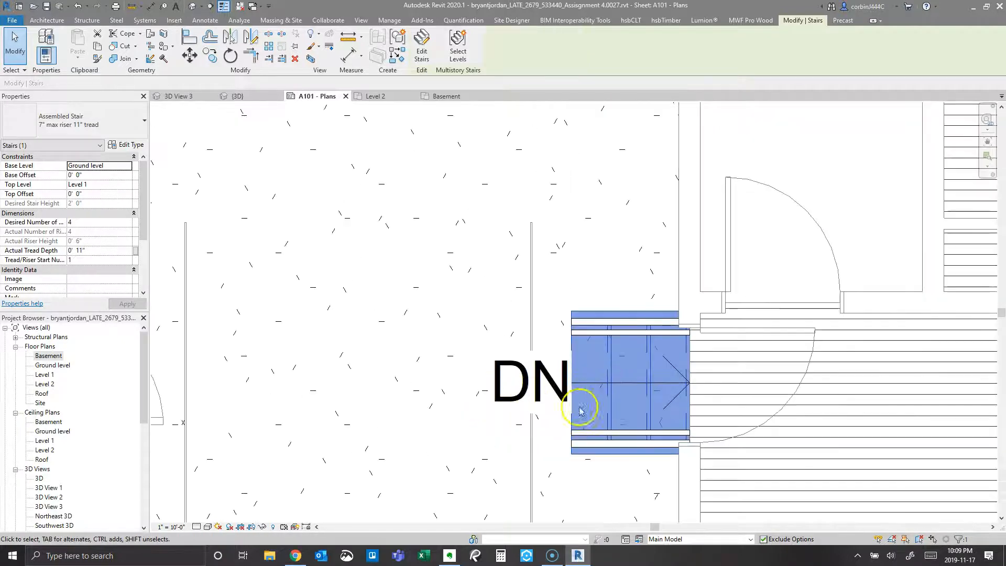
left_click_drag(492, 350, 468, 229)
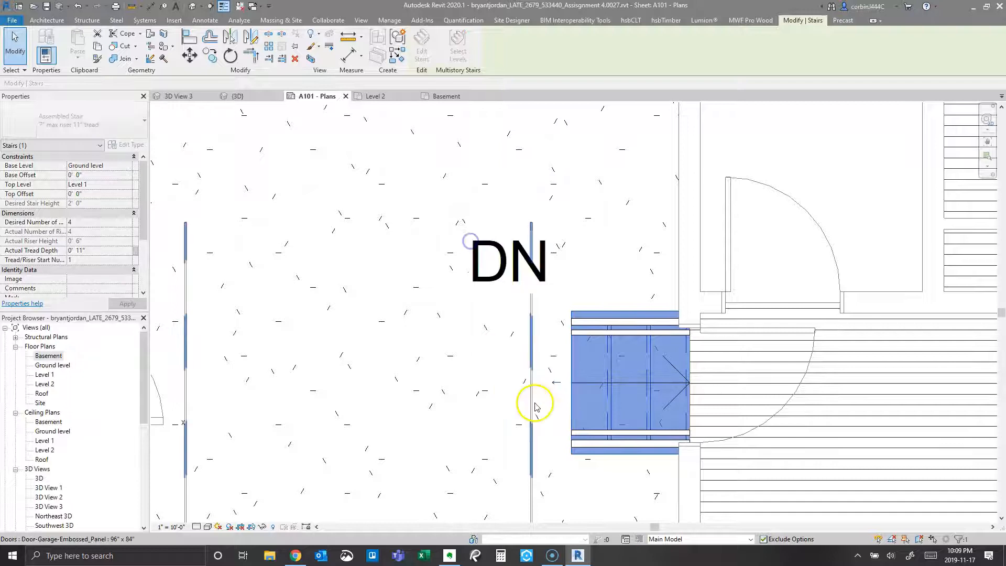
left_click(555, 385)
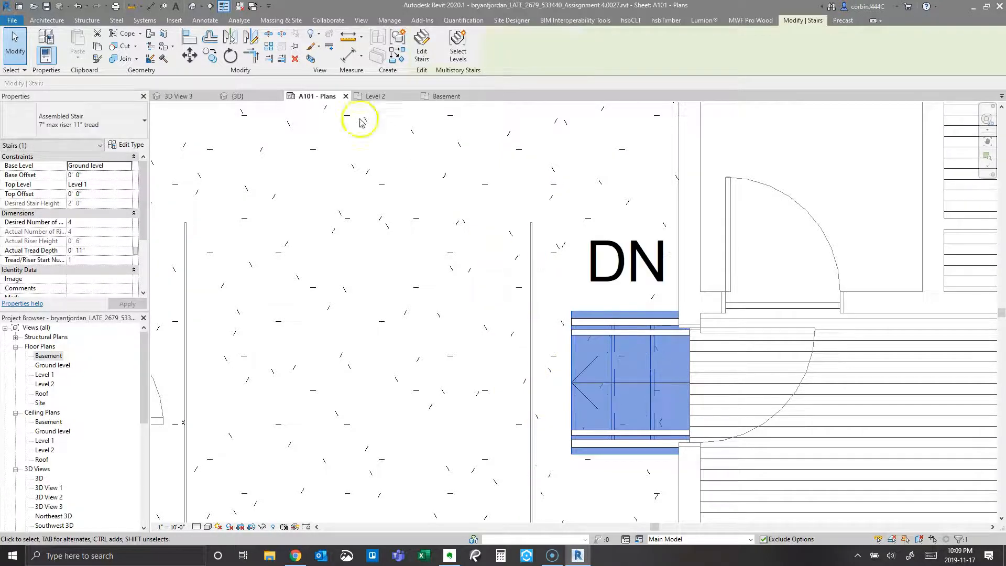
left_click(239, 96)
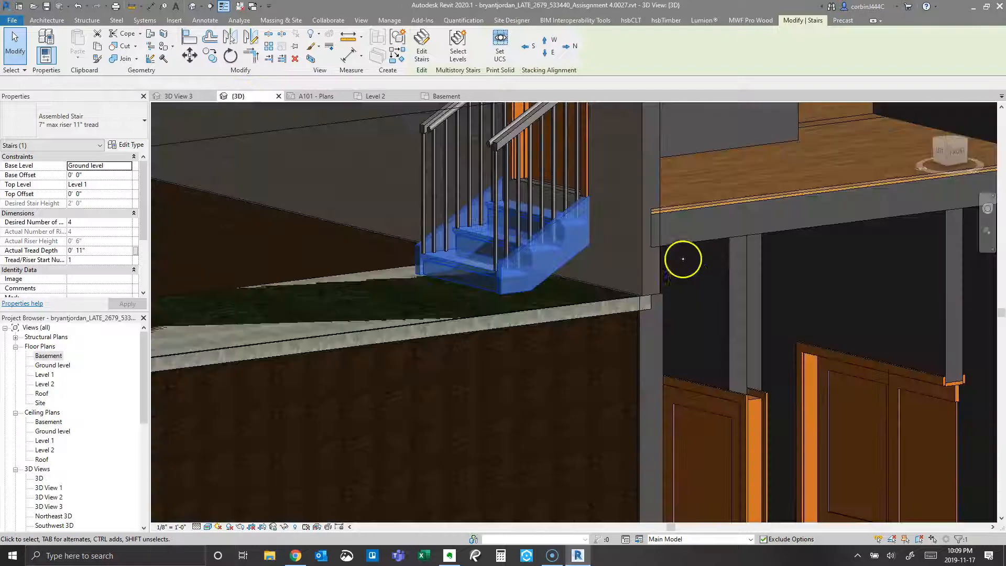
Edit the topography subregion's boundary and align its edge inside the garage with the garage's far wall
scroll(655, 336, "down", 3)
key("Escape")
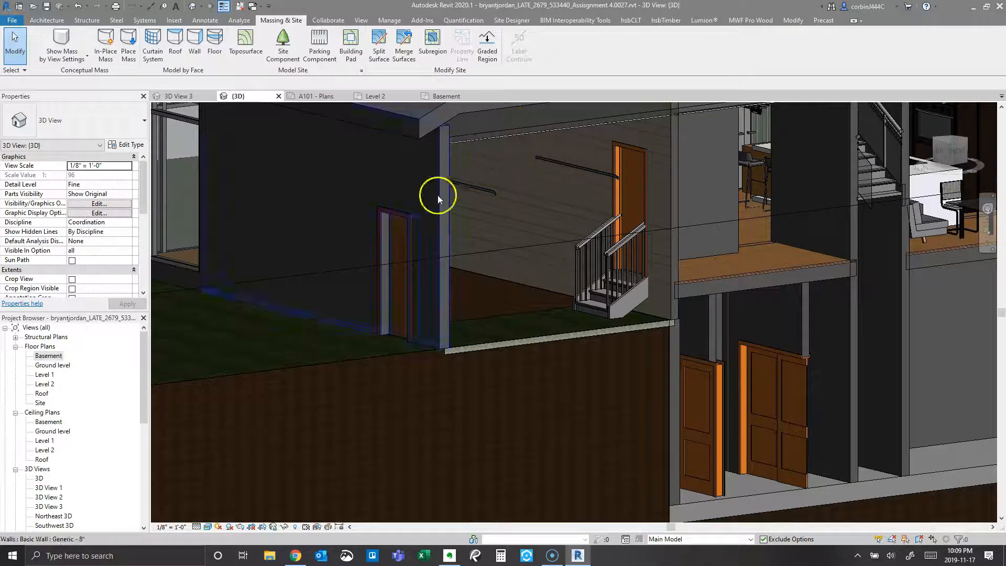
left_click(474, 322)
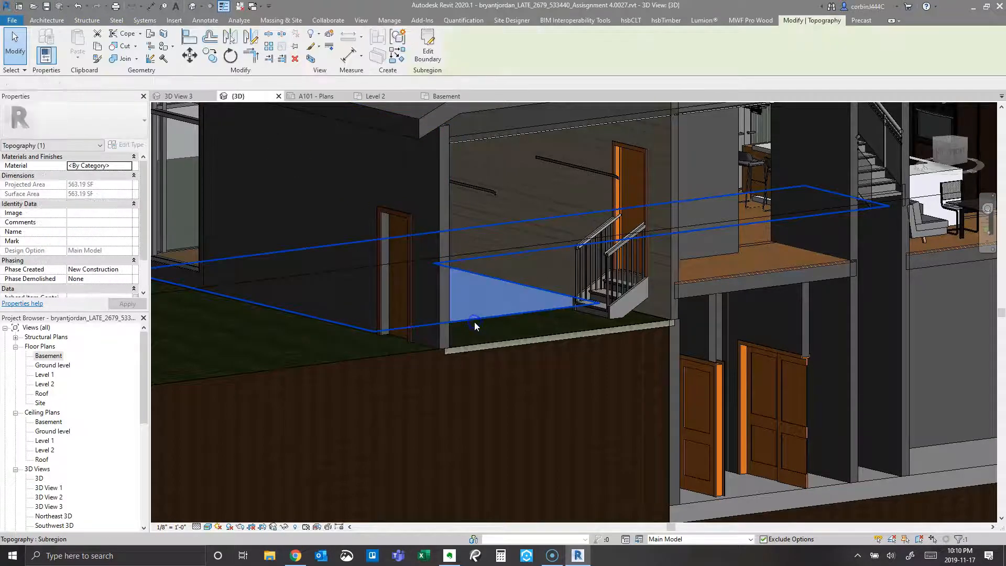
double_click(474, 322)
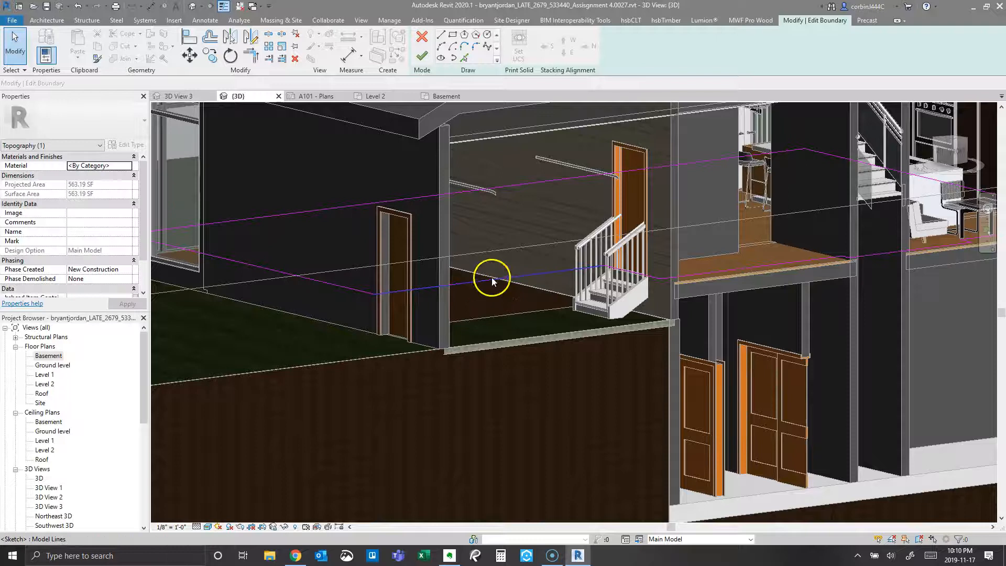
middle_click_drag(490, 288, 241, 246, "shift")
left_click(188, 33)
middle_click_drag(393, 330, 461, 342, "shift")
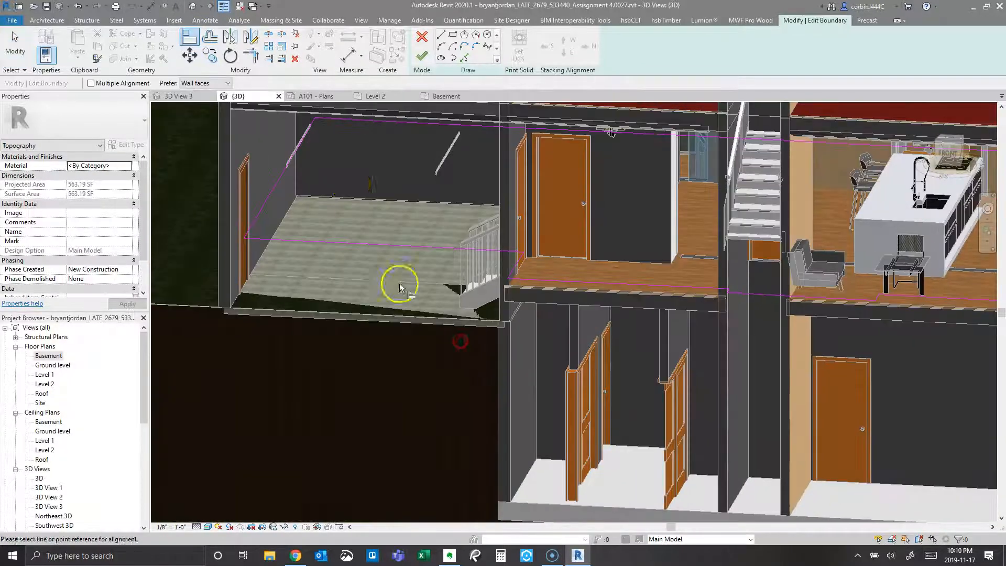
left_click(350, 197)
left_click(355, 242)
left_click(422, 56)
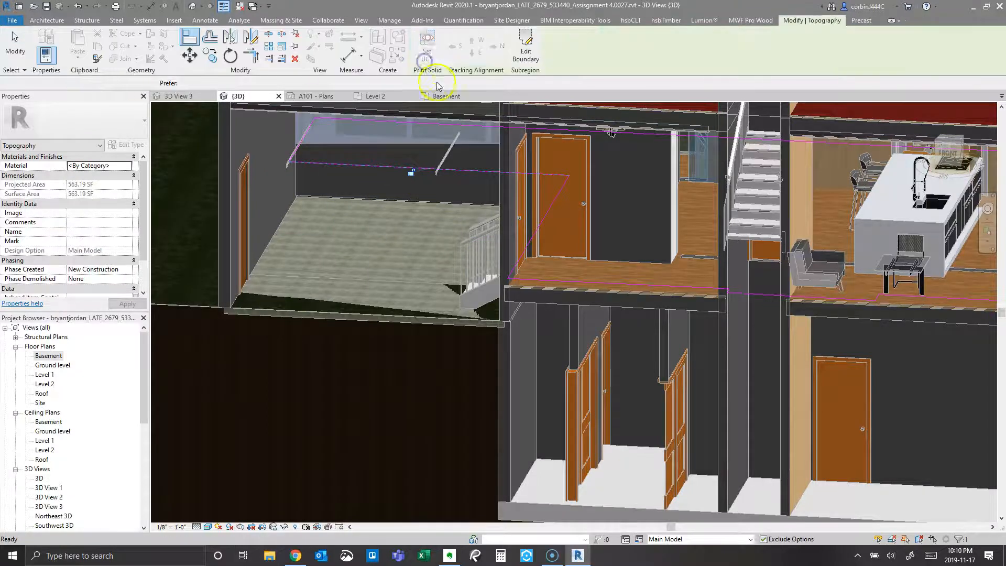
key("Escape")
Start a building pad on the Basement level and pick the garage's walls as its boundary
middle_click_drag(317, 256, 405, 328, "shift")
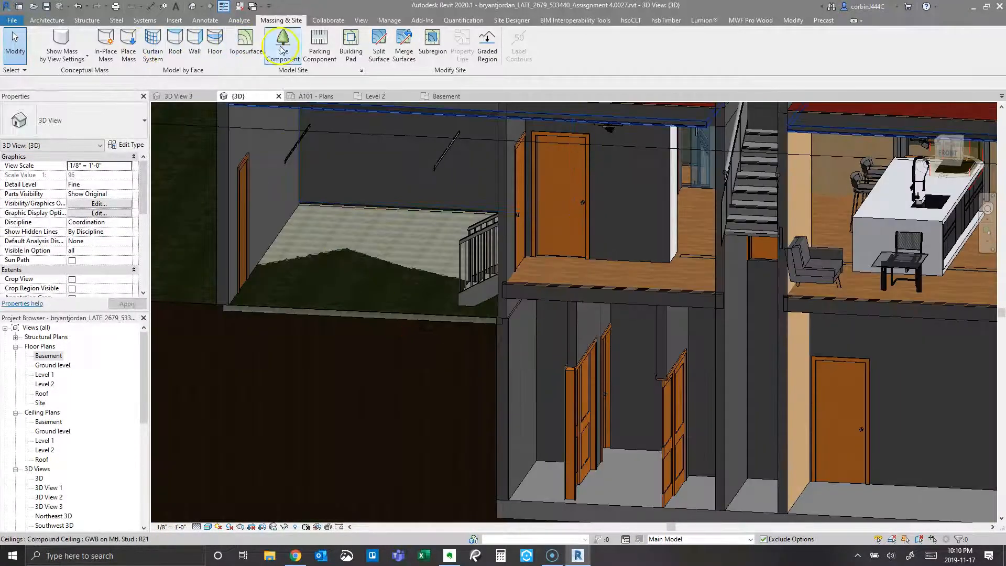
left_click(353, 47)
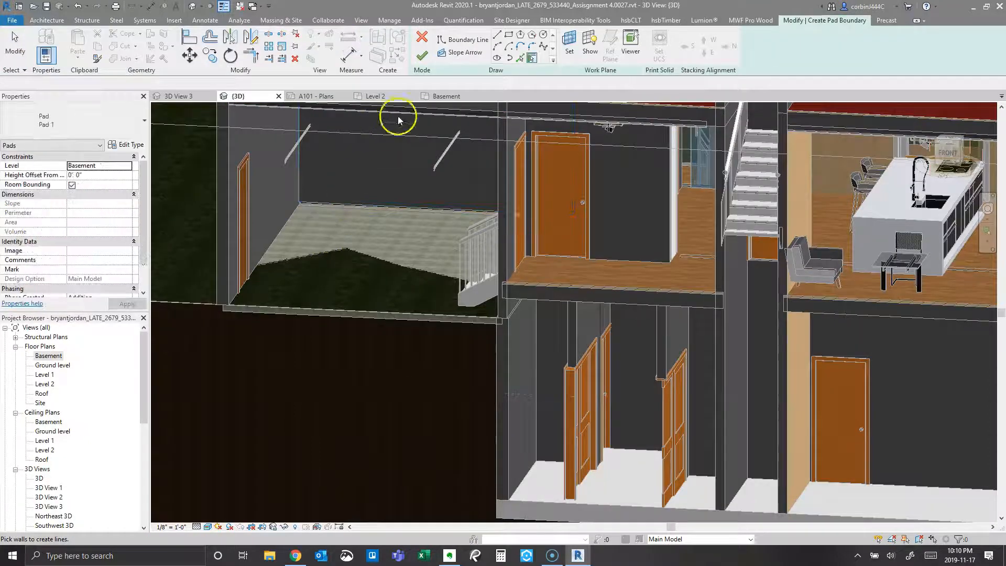
left_click(519, 59)
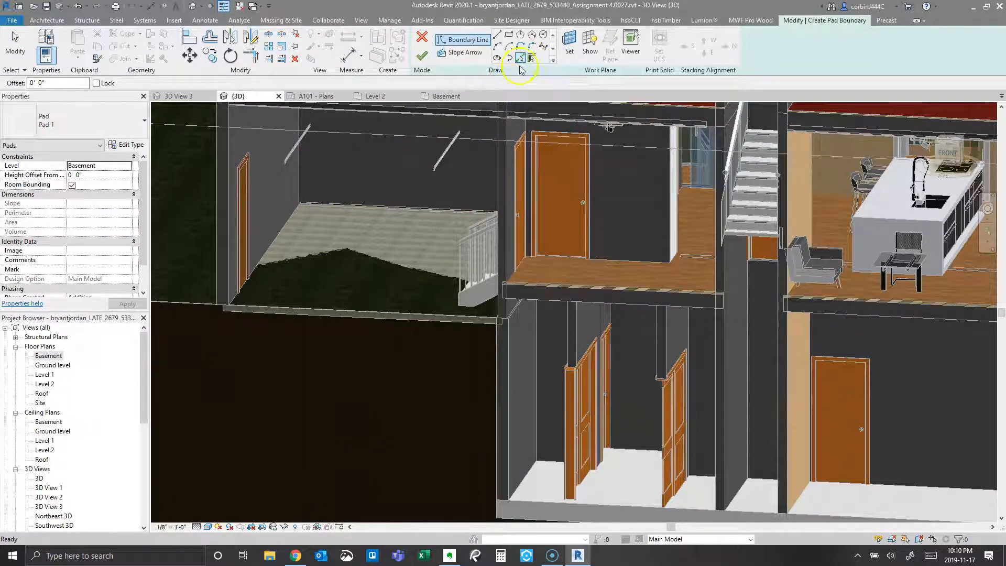
left_click(532, 58)
left_click(228, 203)
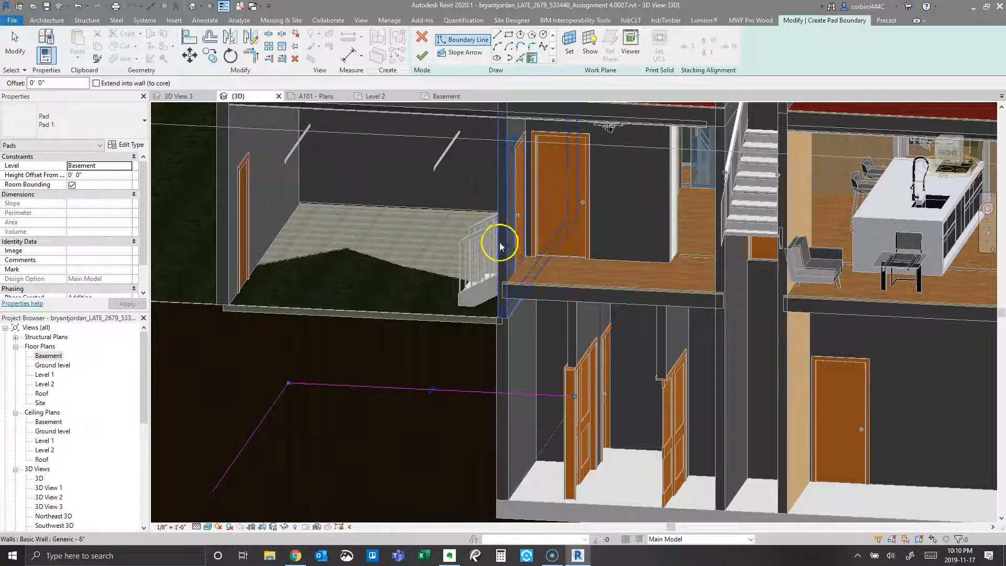
scroll(398, 249, "down", 1)
scroll(367, 262, "down", 3)
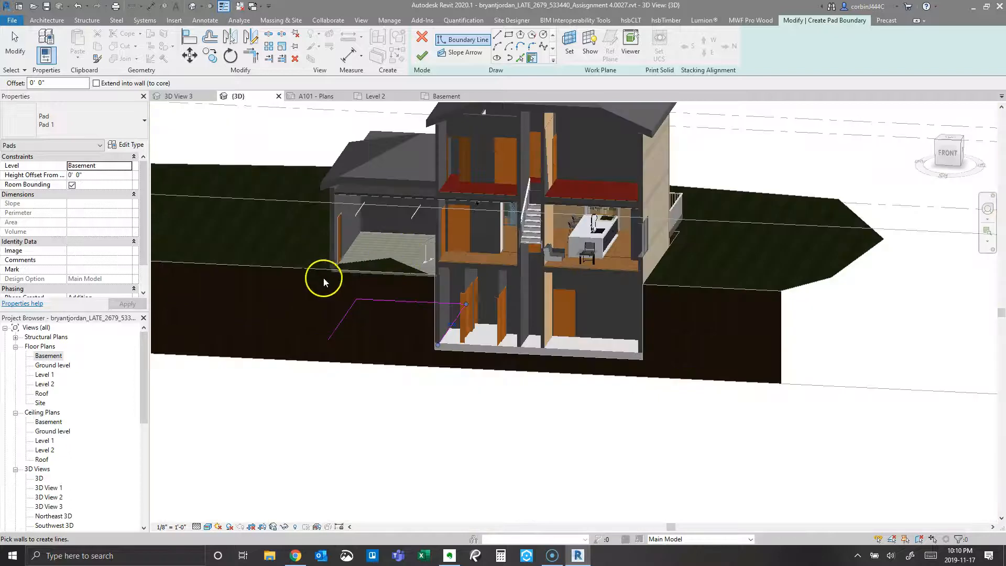
On sheet A101, add the remaining garage wall to the pad boundary, flip the boundary to the inner wall faces and try to finish
left_click(316, 96)
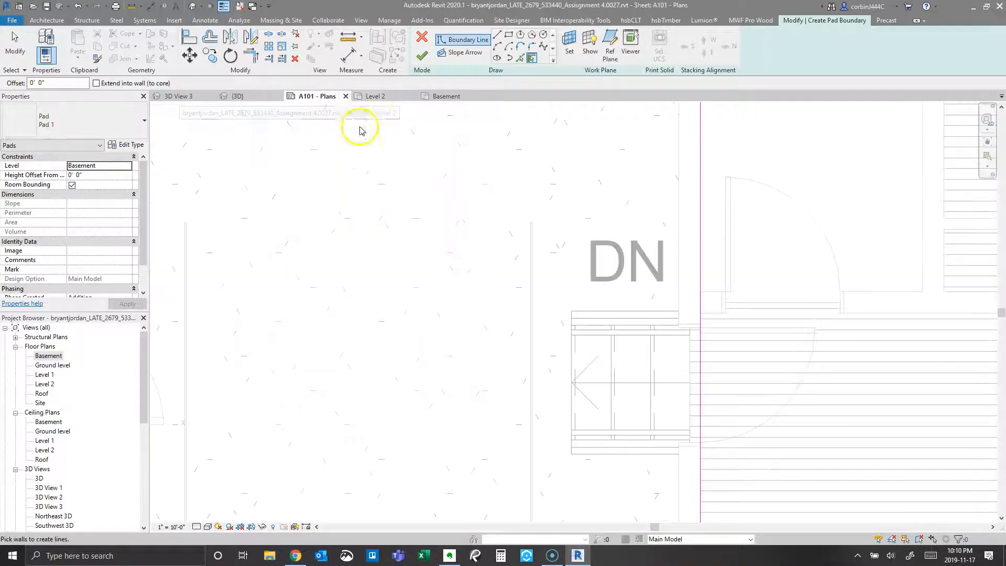
scroll(474, 213, "down", 3)
left_click(338, 313)
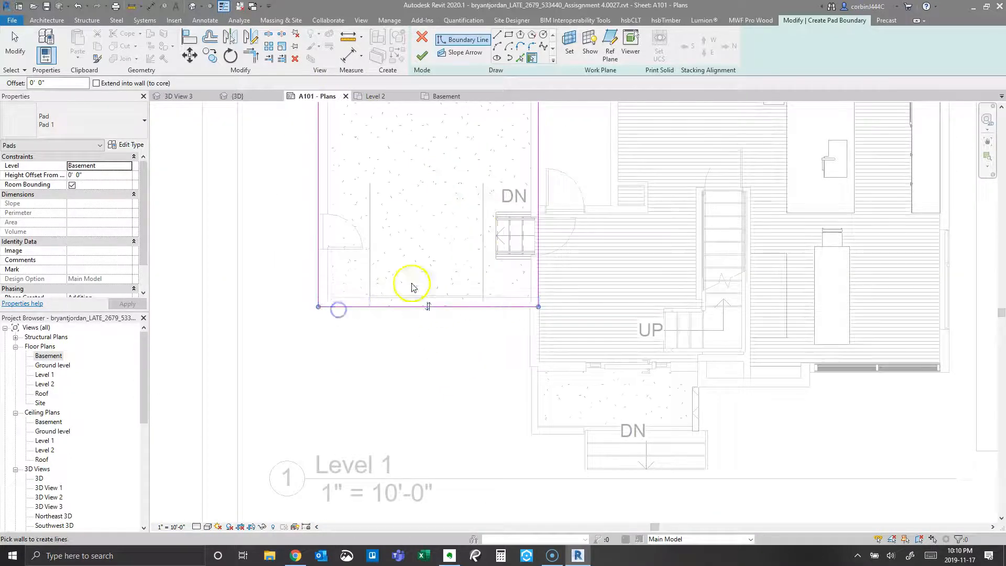
left_click(430, 305)
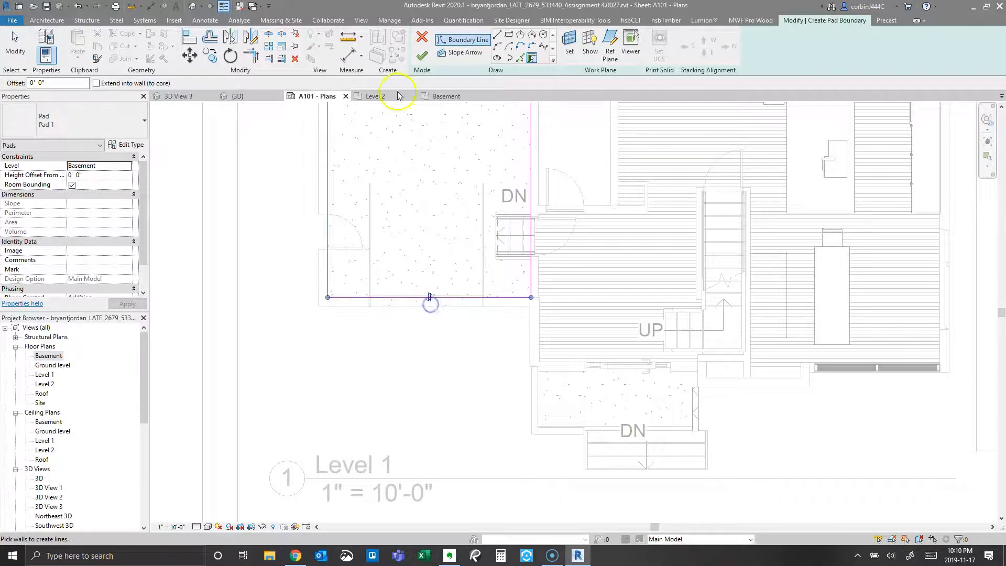
left_click(429, 62)
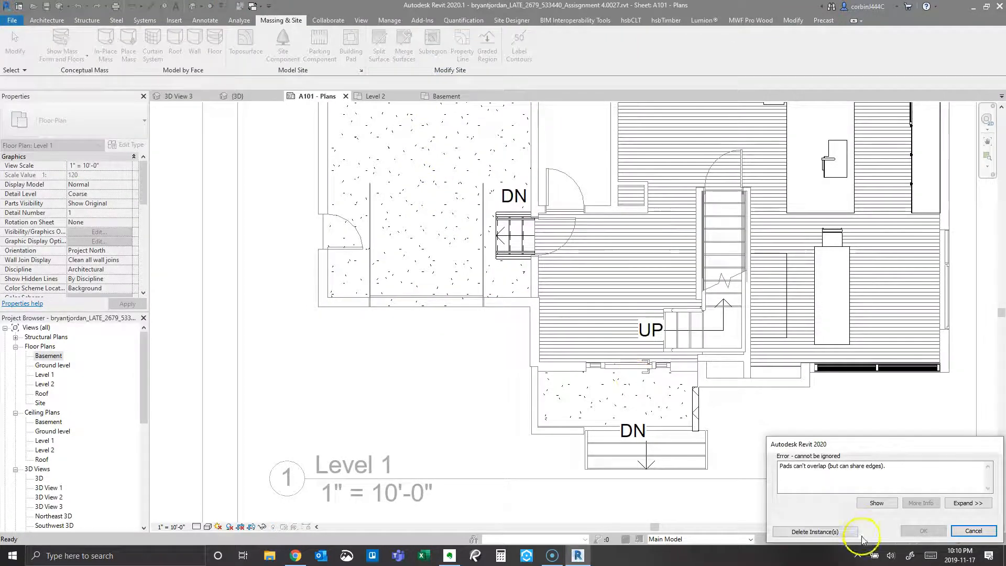
left_click(973, 531)
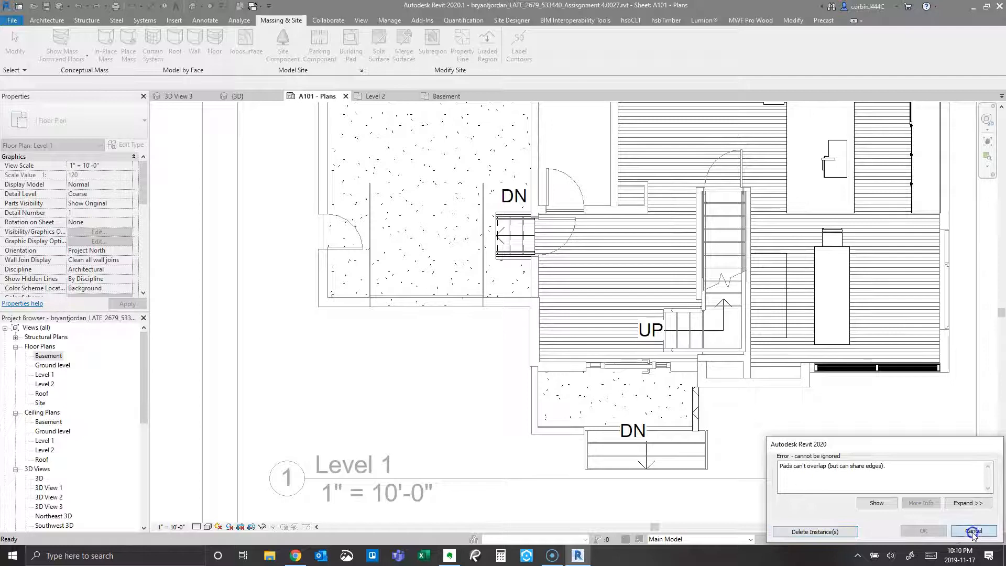
Move the pad's boundary line beside the house slightly into the garage, clear of the basement pad, and finish the pad
scroll(468, 168, "up", 4)
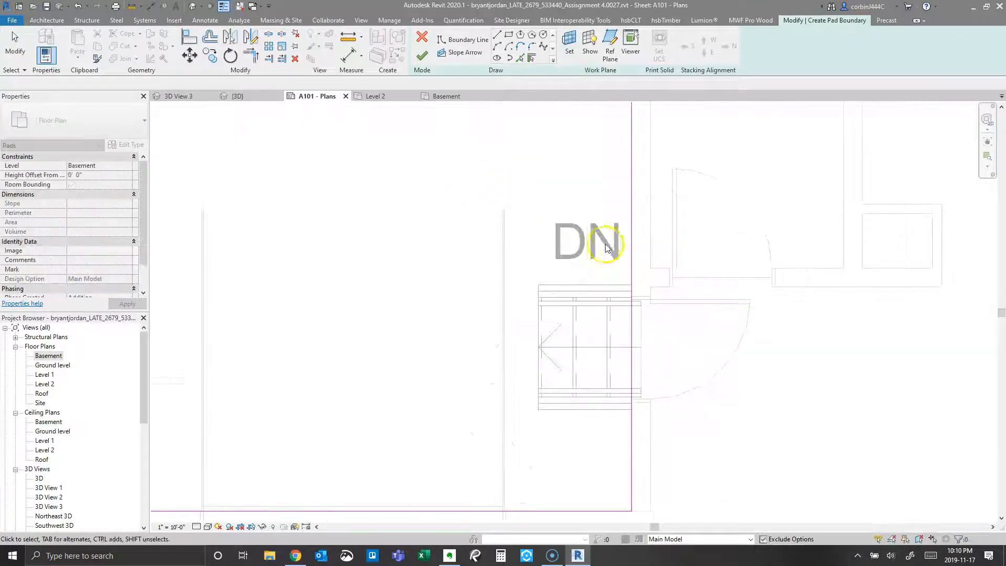
left_click(631, 234)
left_click_drag(632, 230, 626, 234)
left_click(425, 50)
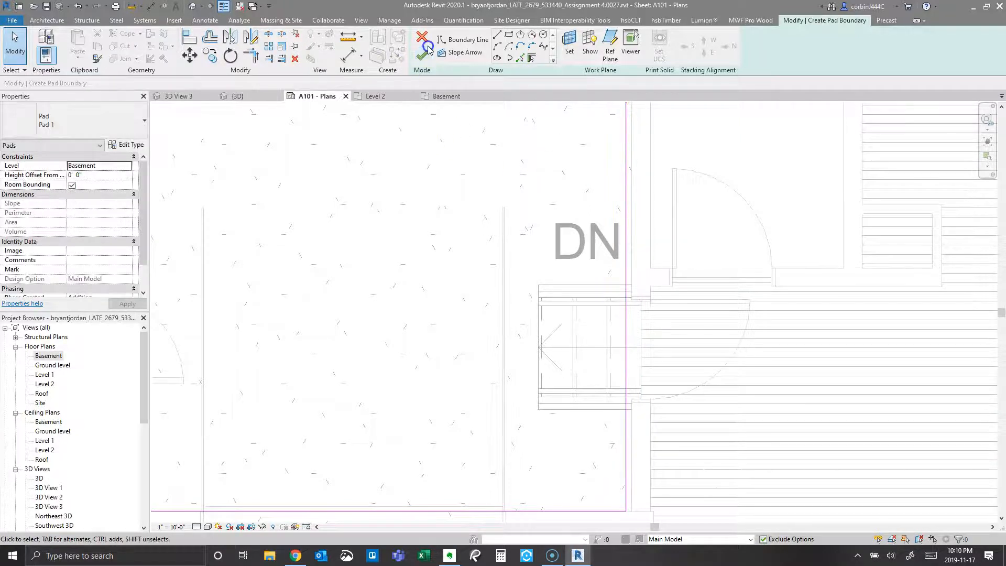
left_click(422, 54)
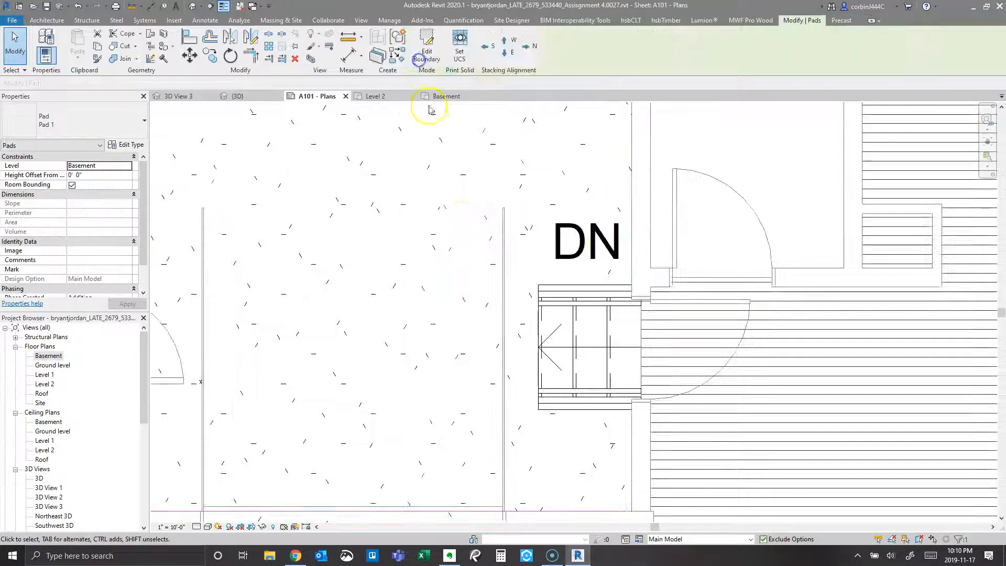
In the 3D view, change the new garage pad's level to Level 1
left_click(250, 99)
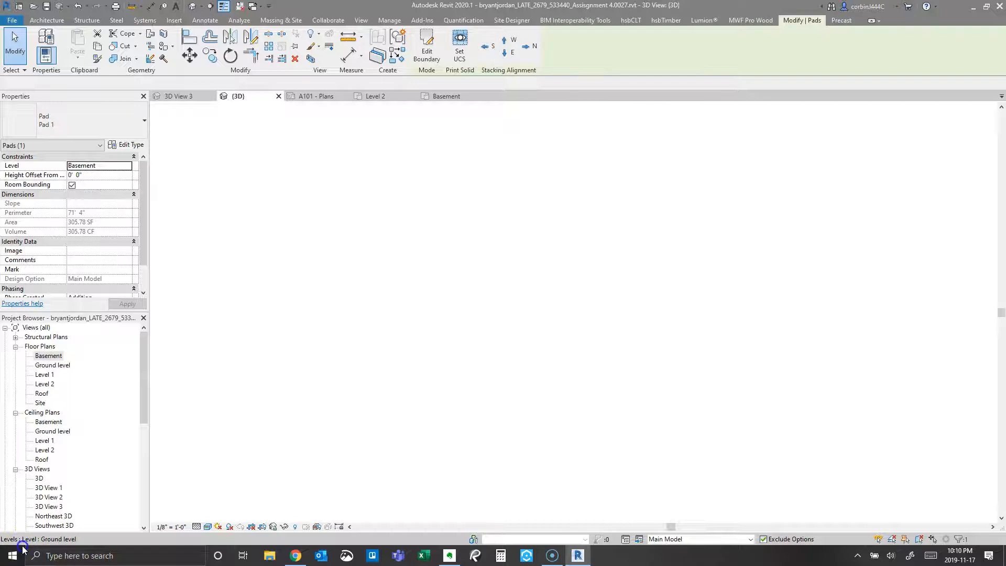
left_click(407, 390)
left_click(388, 337)
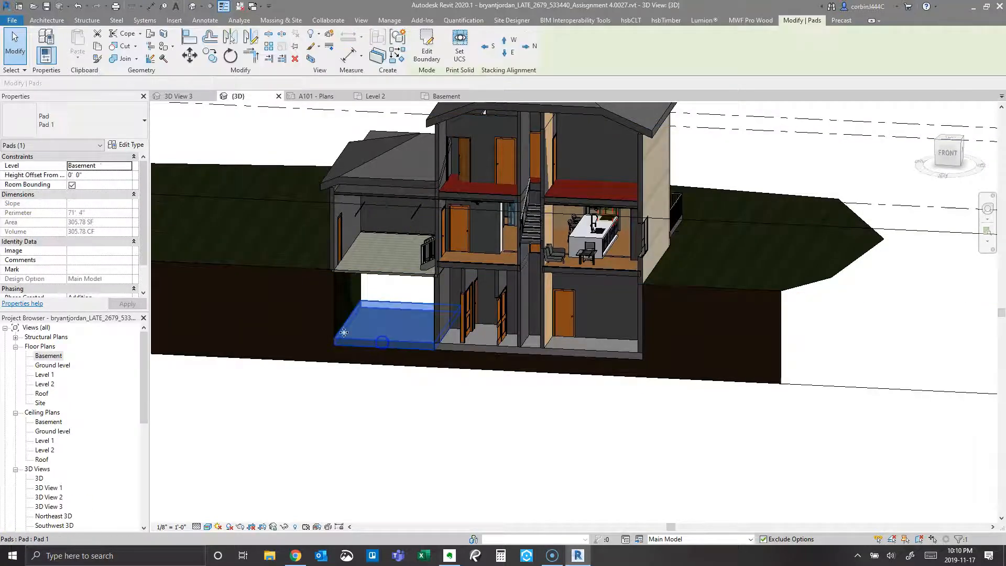
left_click(128, 165)
left_click(79, 191)
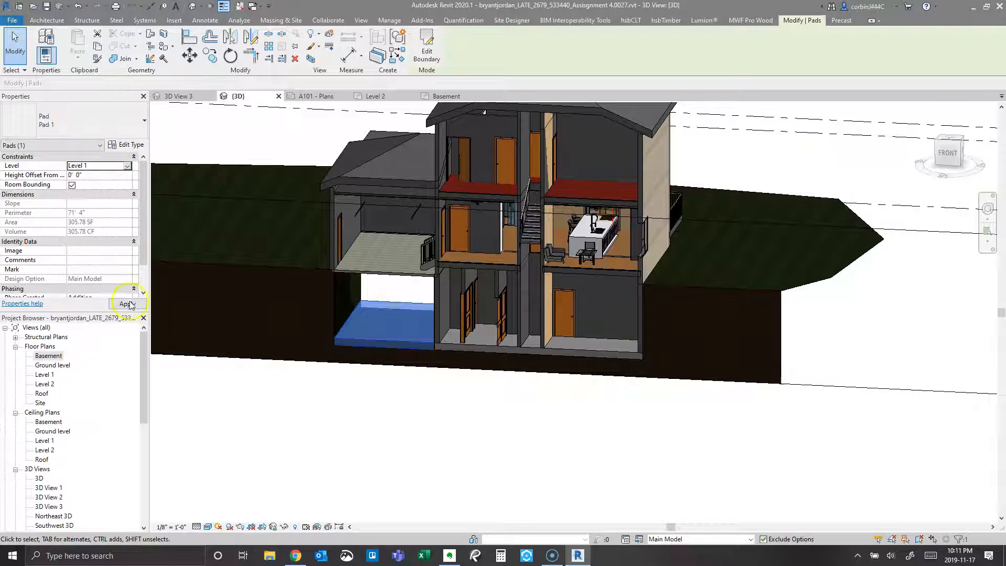
left_click(341, 378)
Set the garage pad's height offset from Level 1 to -2' 0"
scroll(316, 277, "up", 3)
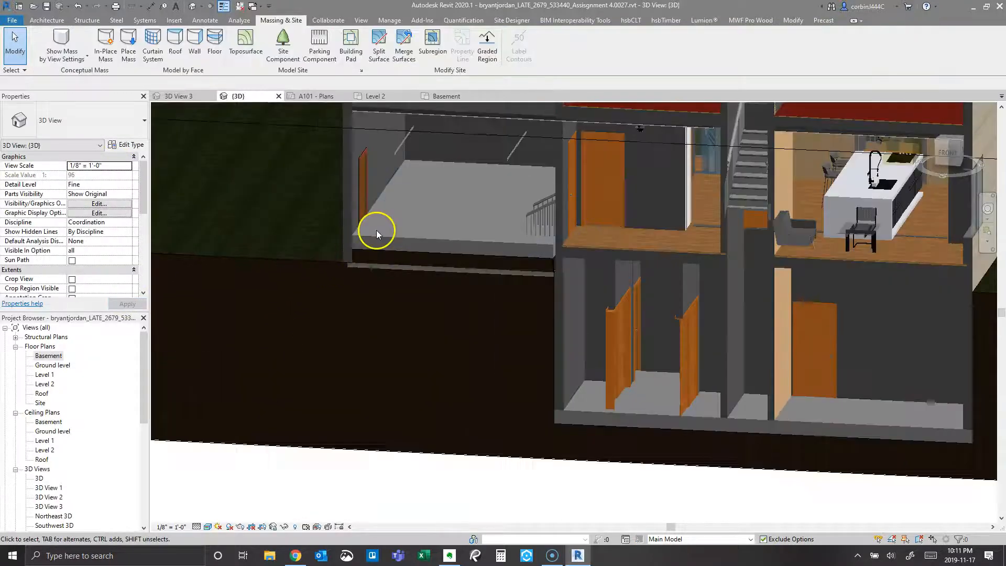
left_click(382, 243)
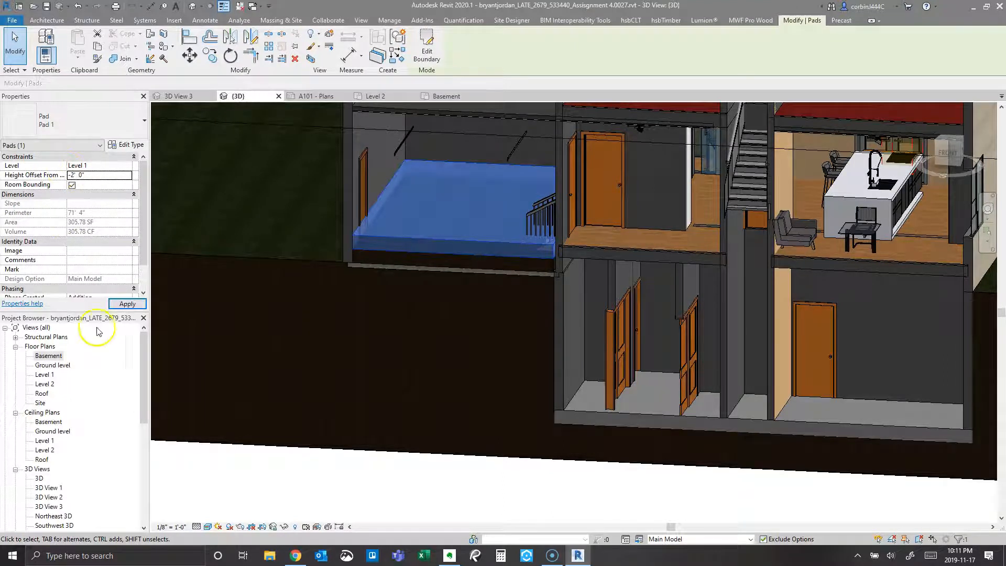
left_click(126, 304)
key("Escape")
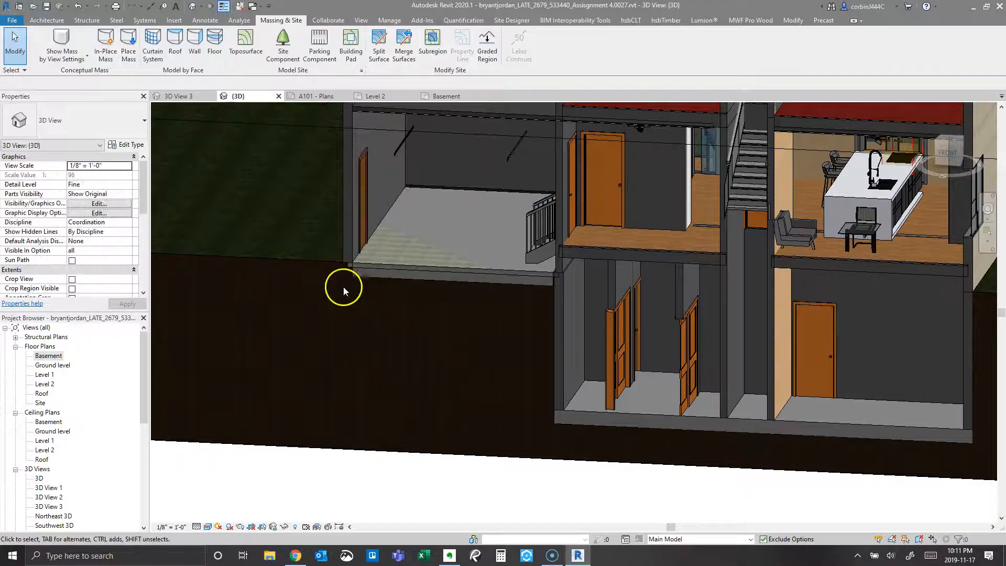
Set the garage pad's height offset from Level 1 to -2' 4" so it sits beneath the garage floor
left_click(412, 276)
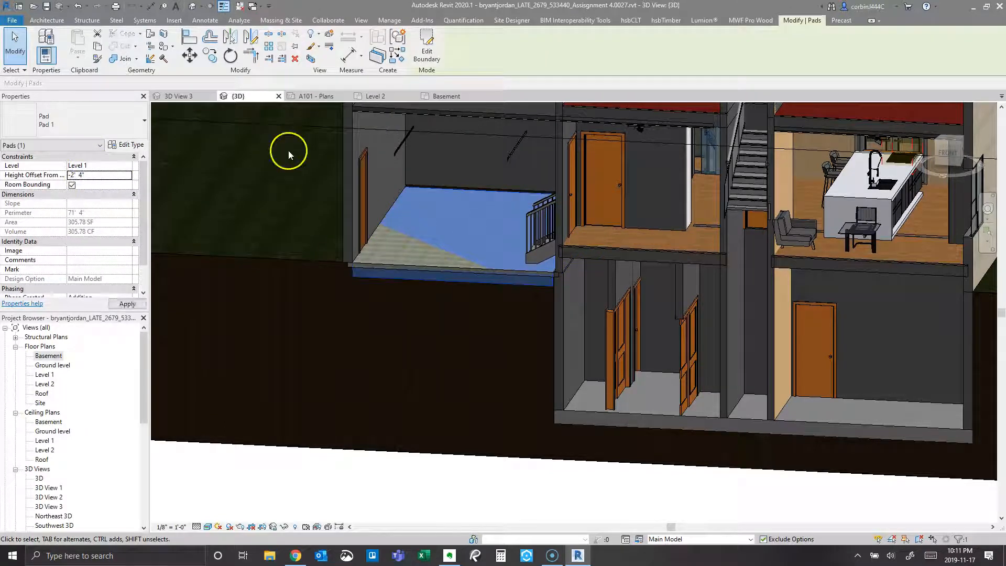
left_click(127, 304)
key("Escape")
Accept the primary stair option of Option Set 1 into the main model and confirm deleting the option set
scroll(385, 282, "down", 4)
middle_click_drag(385, 282, 456, 330, "shift")
scroll(575, 139, "up", 5)
scroll(482, 264, "up", 3)
middle_click_drag(483, 264, 479, 310, "shift")
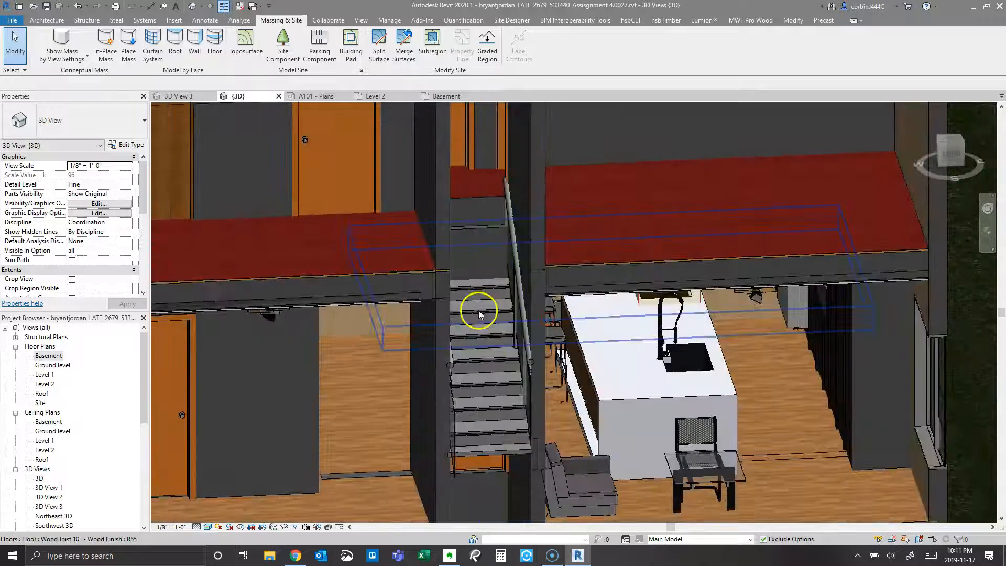
scroll(481, 299, "down", 5)
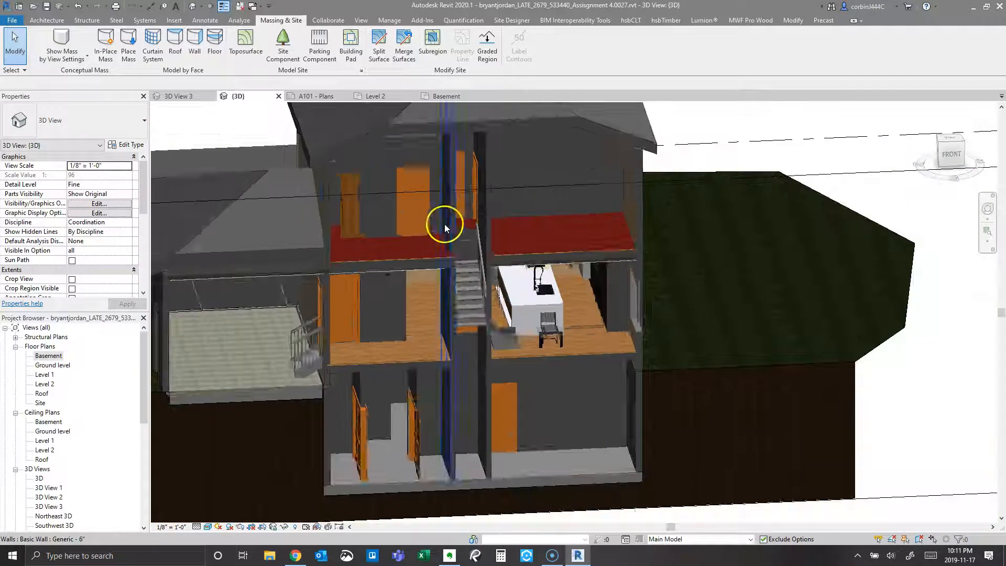
left_click(627, 539)
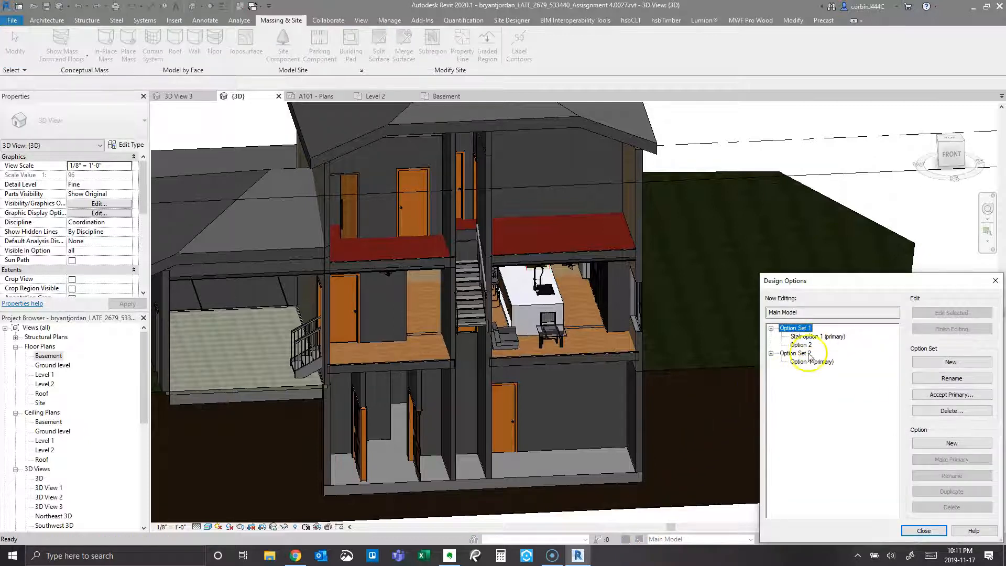
left_click(816, 337)
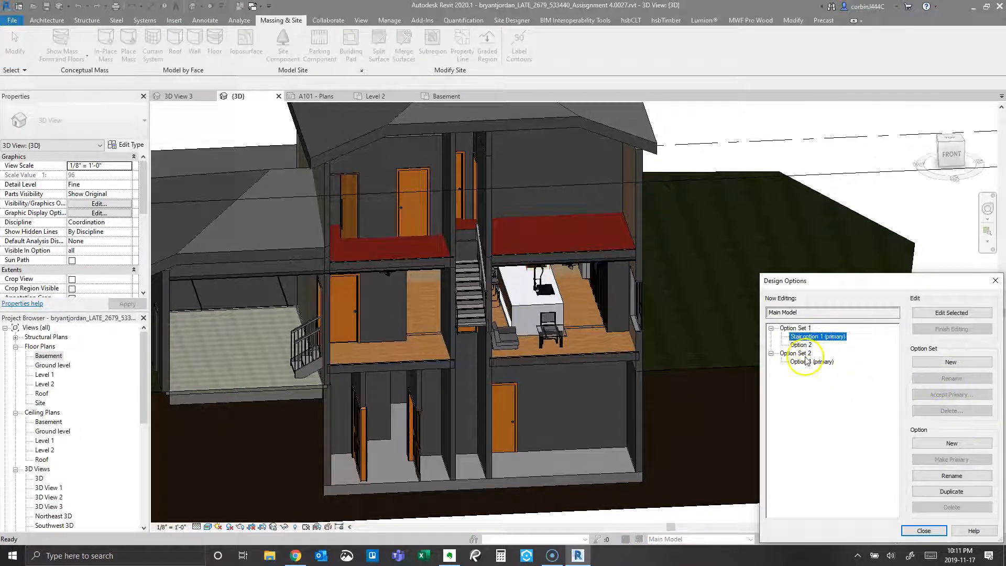
left_click(803, 328)
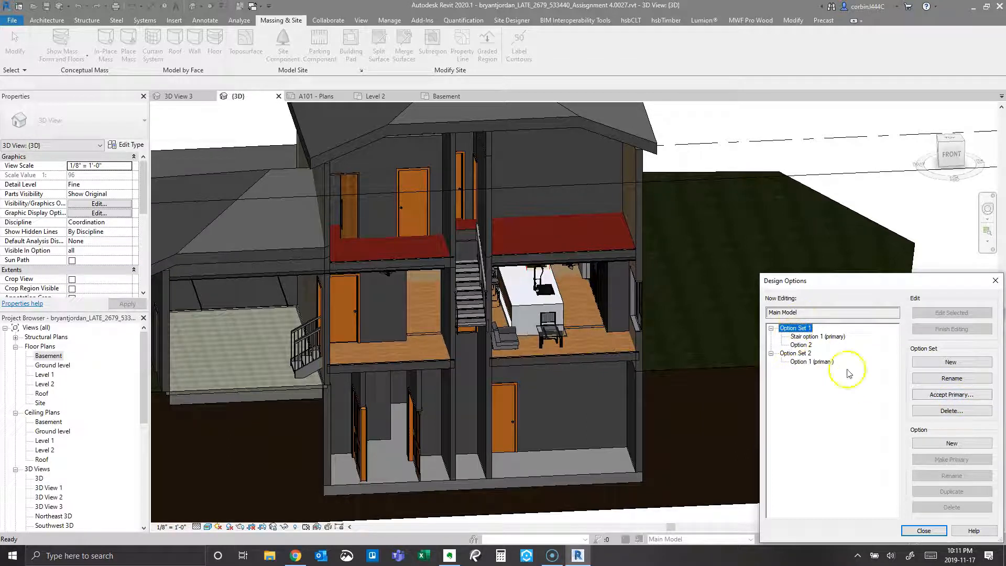
left_click(964, 411)
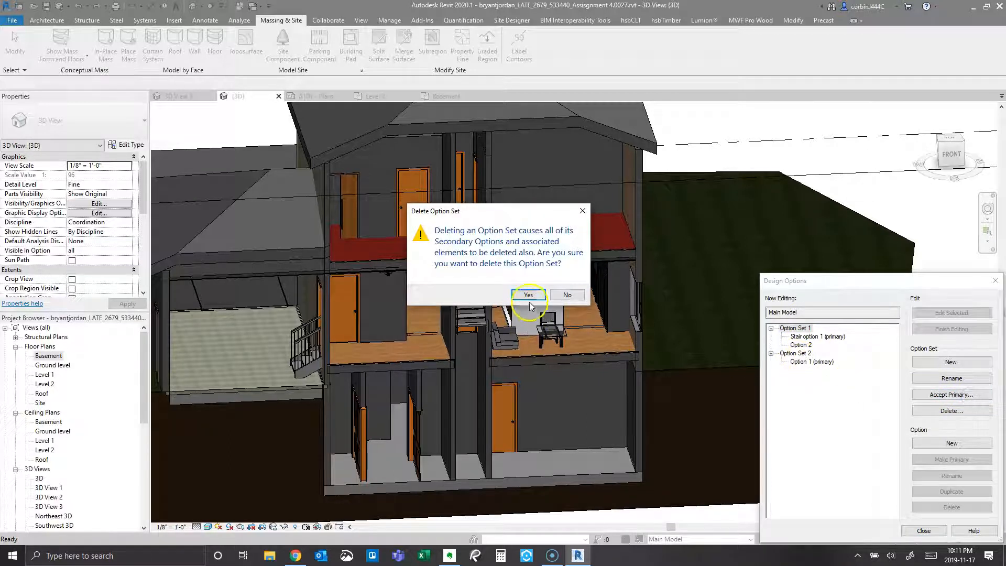
left_click(529, 301)
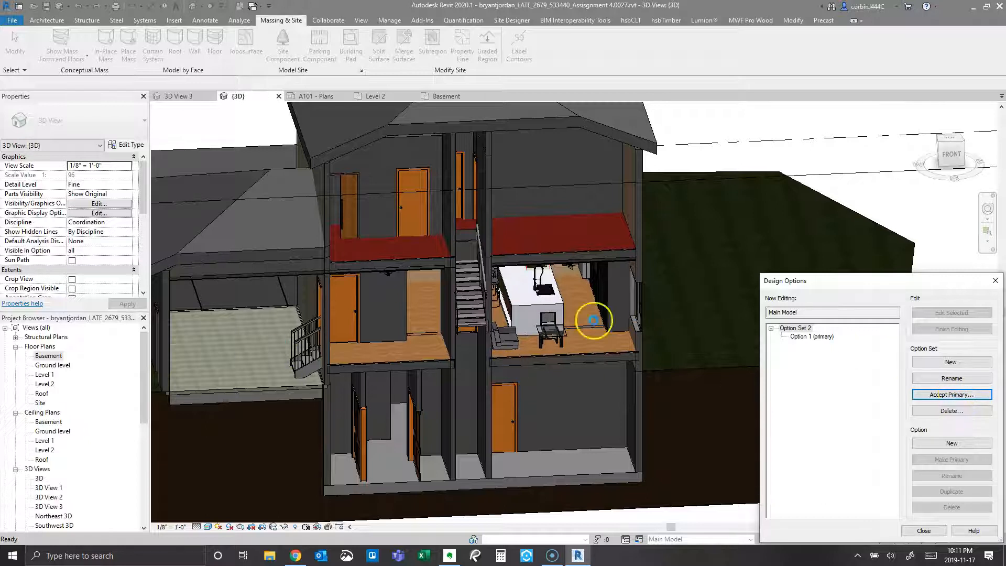
Accept the primary option of Option Set 2 into the main model and close the design options
left_click(958, 394)
left_click(528, 295)
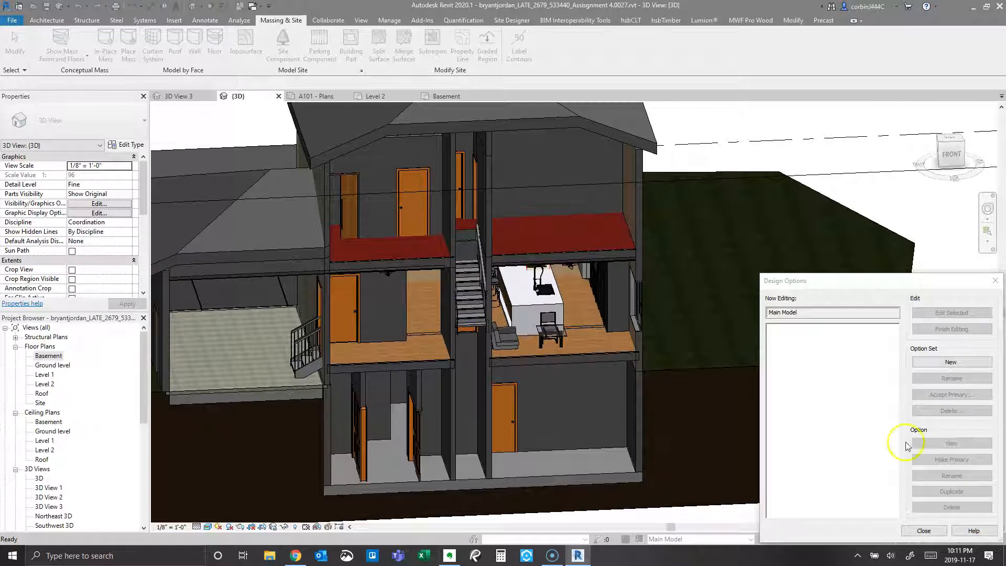
left_click(926, 531)
Edit the Level 1 to Level 2 stair, setting the desired number of risers to 16 and its type's maximum riser height to 7 5/8"
left_click(471, 321)
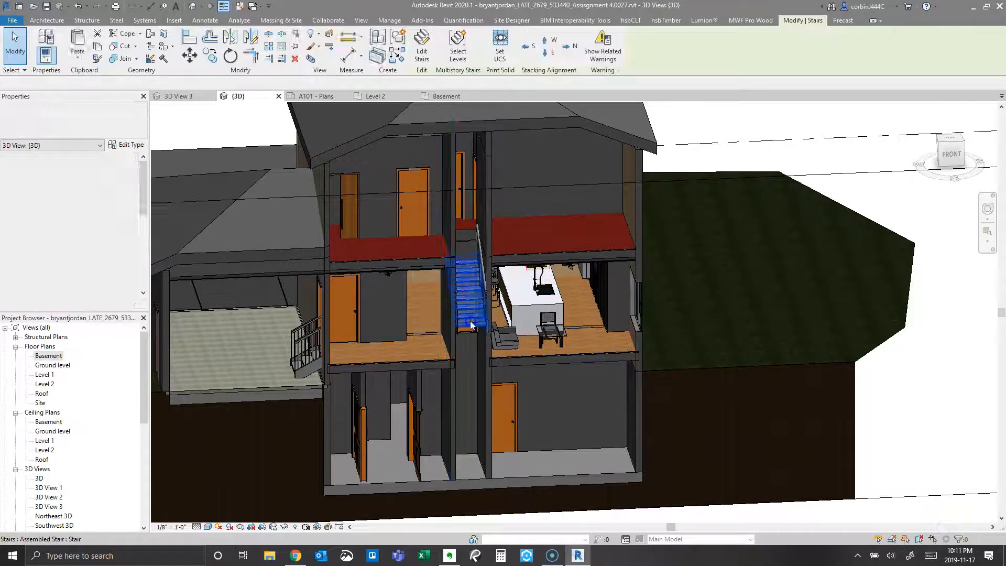
middle_click_drag(467, 278, 549, 399, "shift")
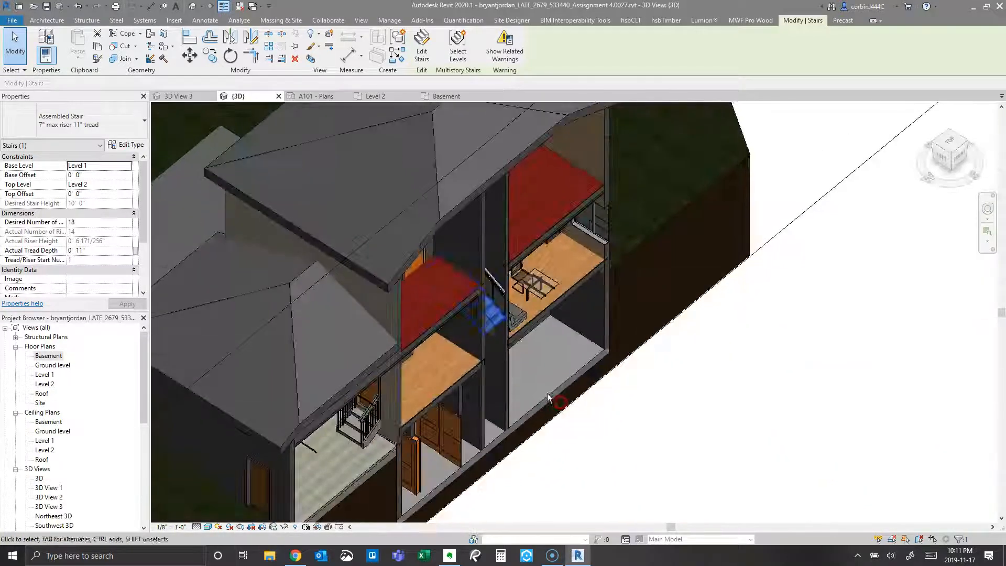
left_click(331, 96)
scroll(490, 231, "down", 5)
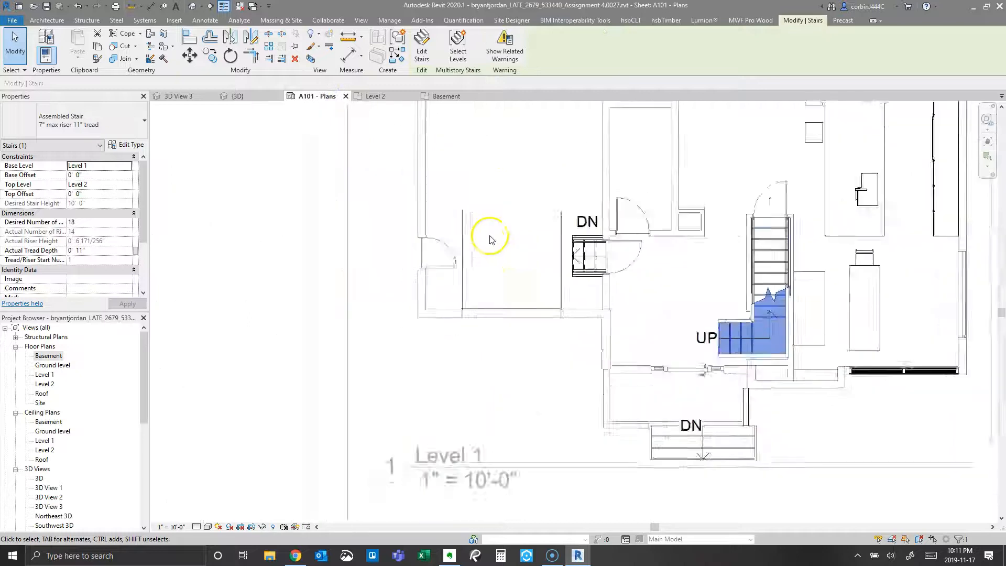
scroll(613, 241, "up", 3)
double_click(607, 257)
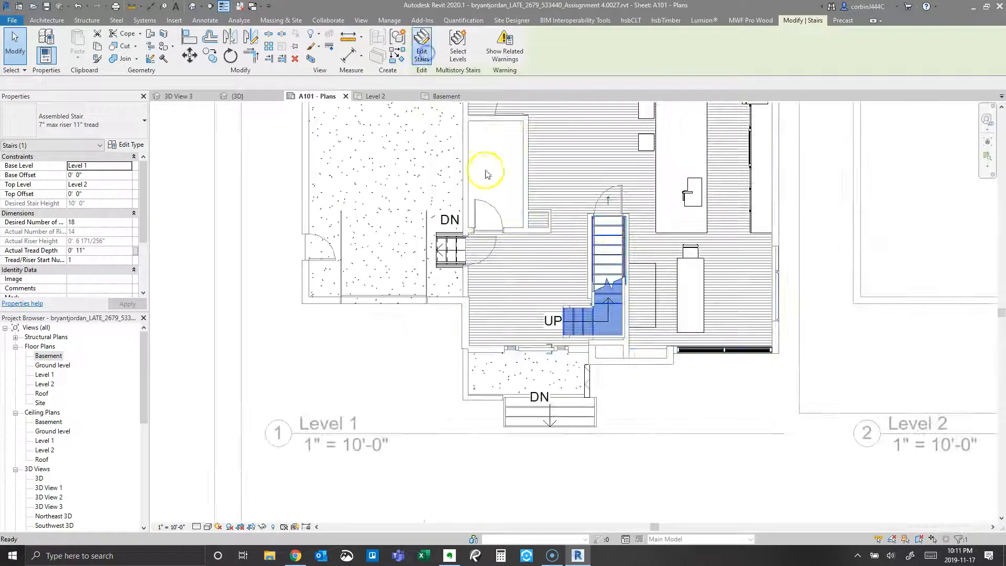
left_click(606, 258)
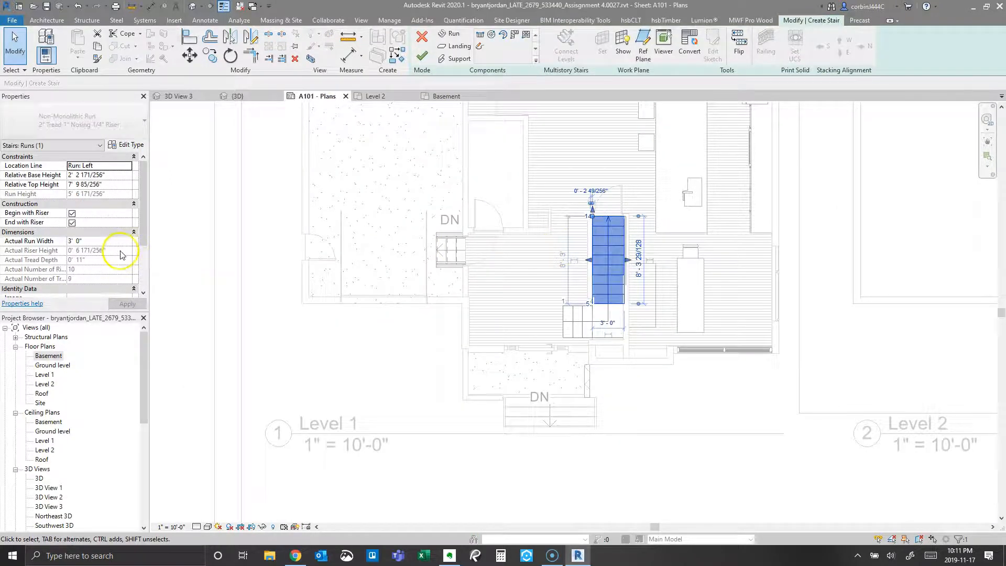
key("Escape")
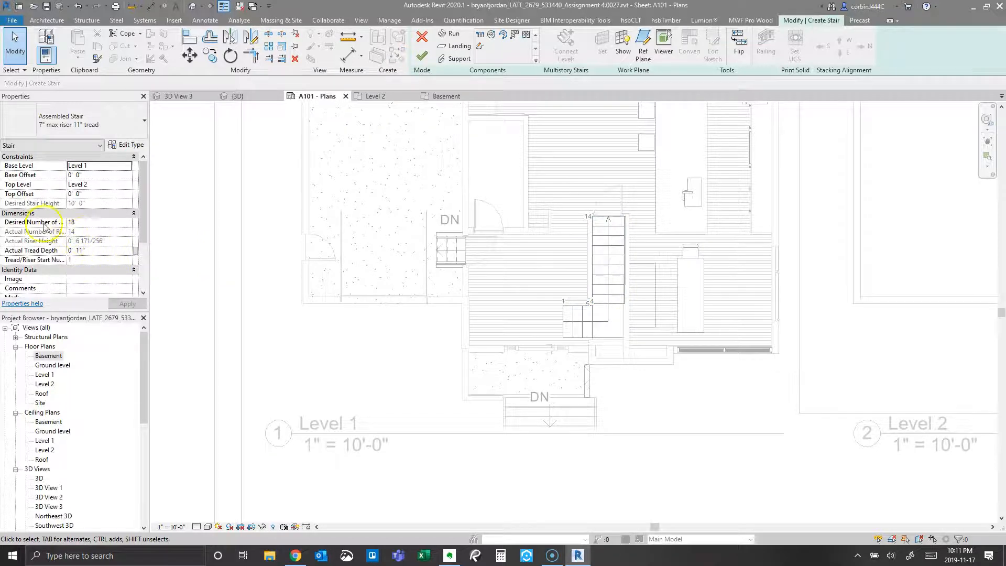
left_click(88, 222)
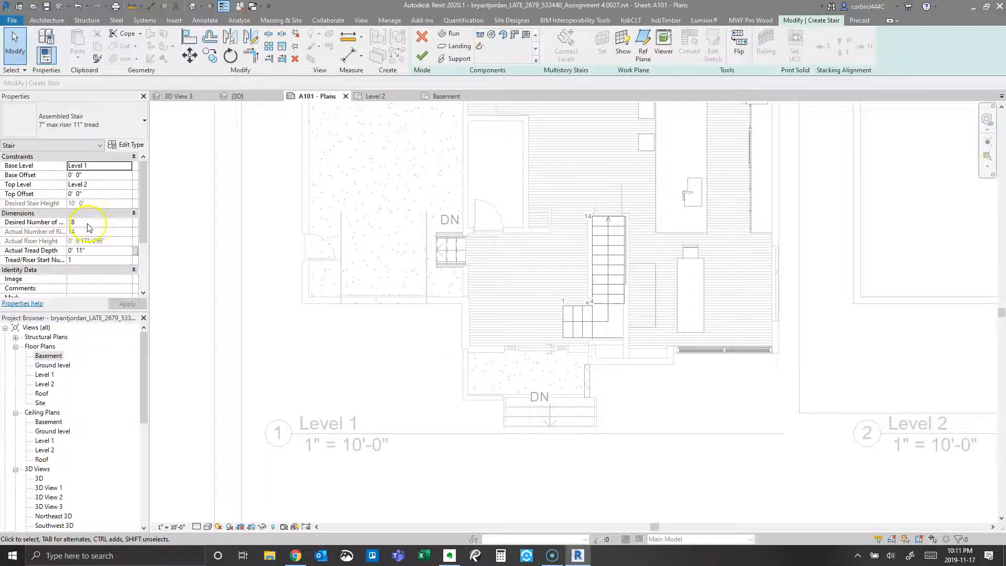
left_click(126, 145)
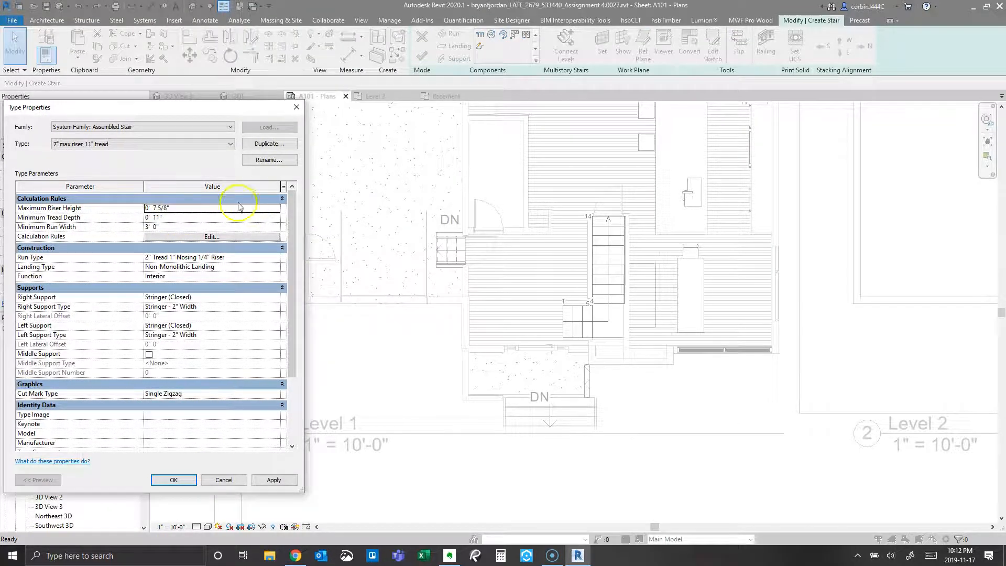
left_click(174, 480)
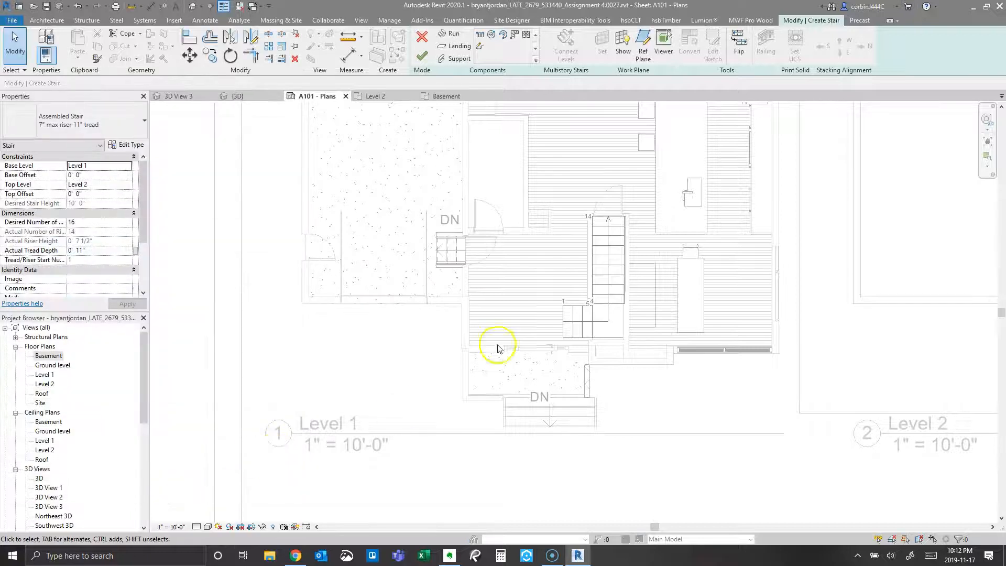
Extend the stair's long upper run so it ends at riser 16, and finish the stair edit
left_click(601, 263)
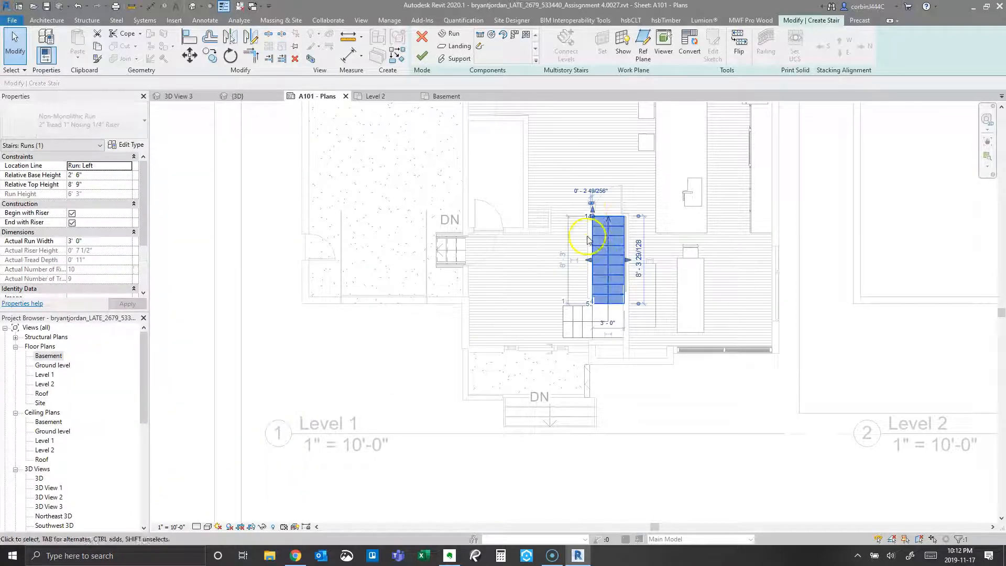
scroll(605, 204, "up", 2)
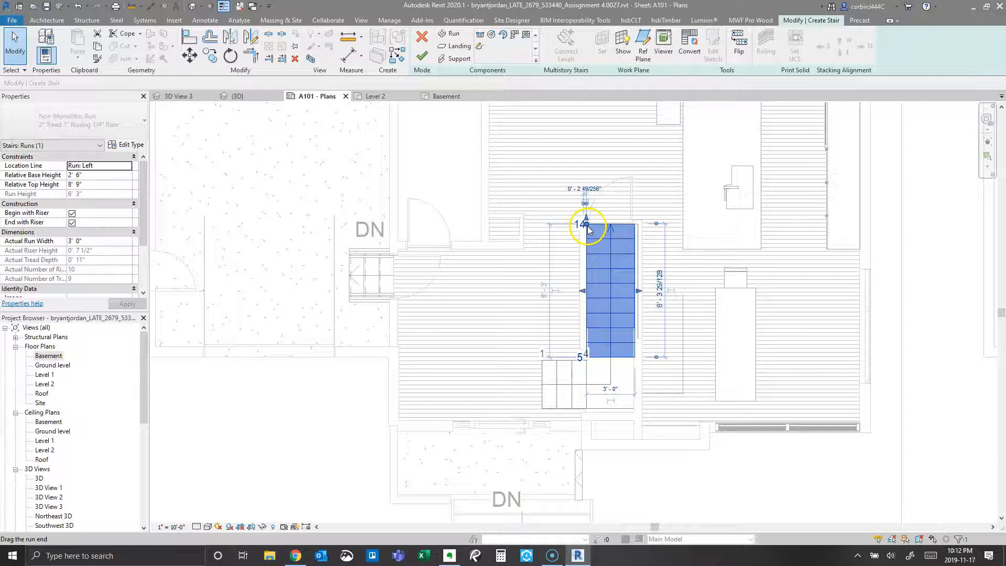
left_click(258, 245)
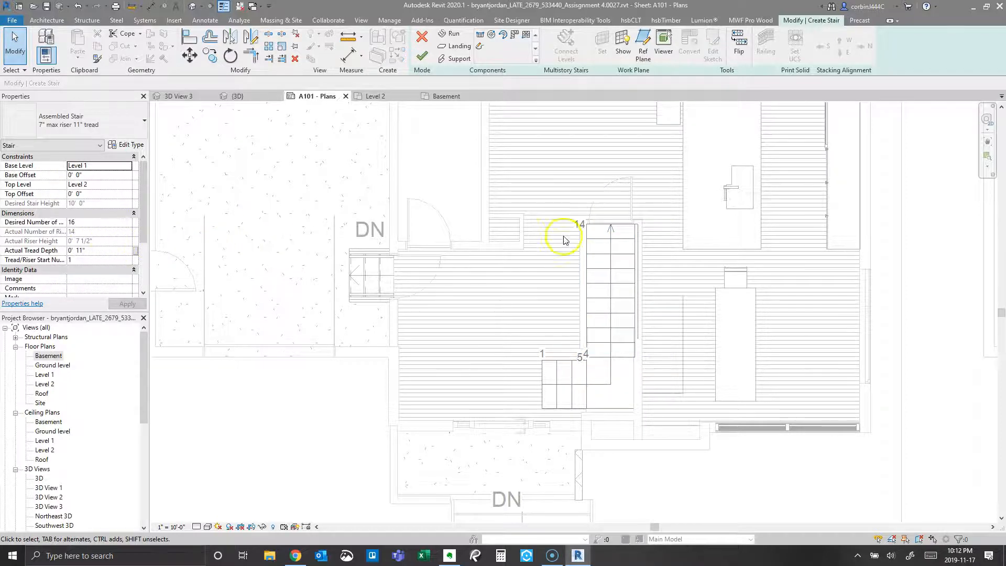
left_click(586, 231)
left_click_drag(586, 226, 588, 197)
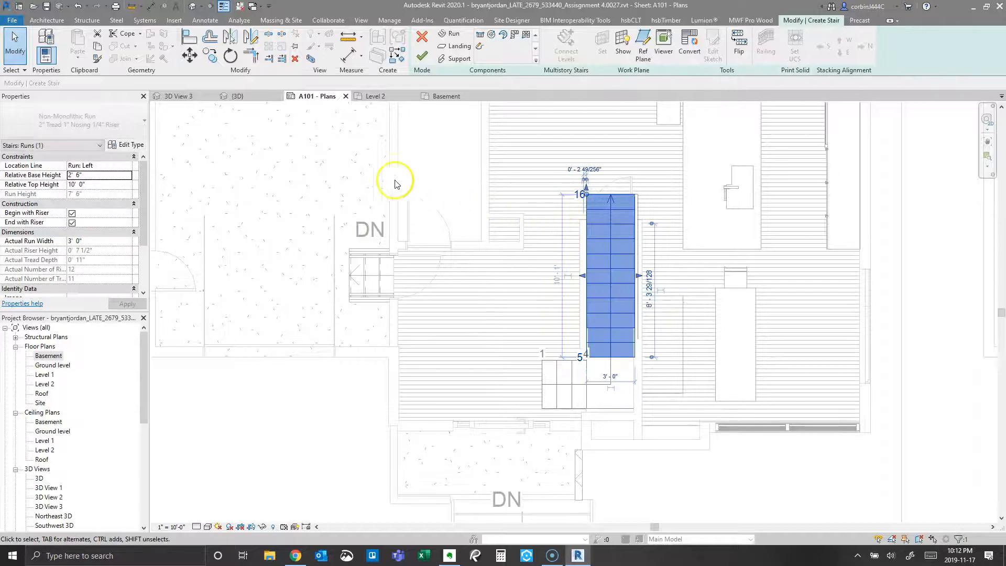
left_click(377, 152)
left_click(417, 59)
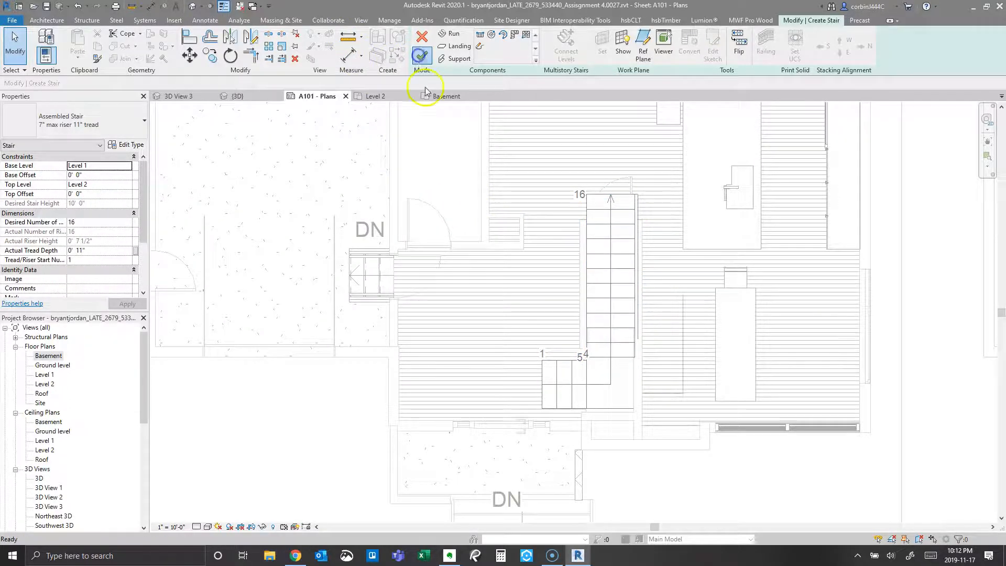
Examine where the extended stair lands in the 3D view, the Level 2 plan and the A101 plan sheet
left_click(236, 96)
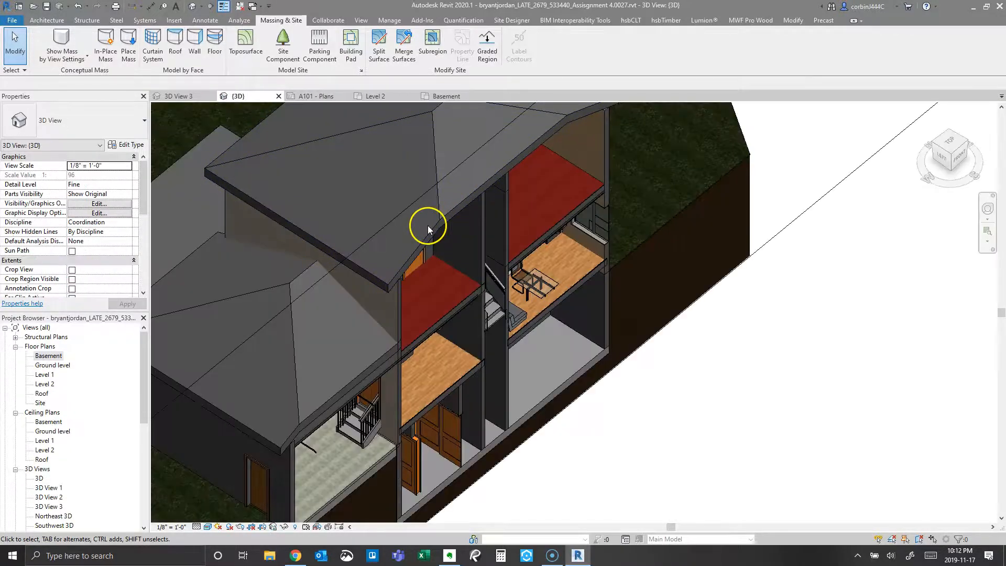
middle_click_drag(445, 225, 299, 127, "shift")
left_click(397, 98)
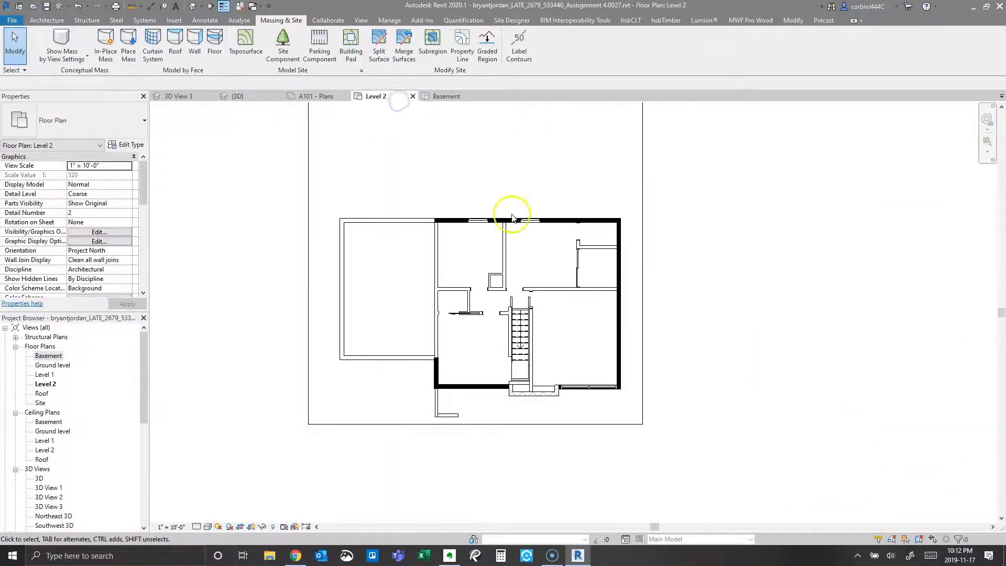
scroll(514, 341, "up", 2)
left_click(539, 370)
scroll(522, 322, "down", 1)
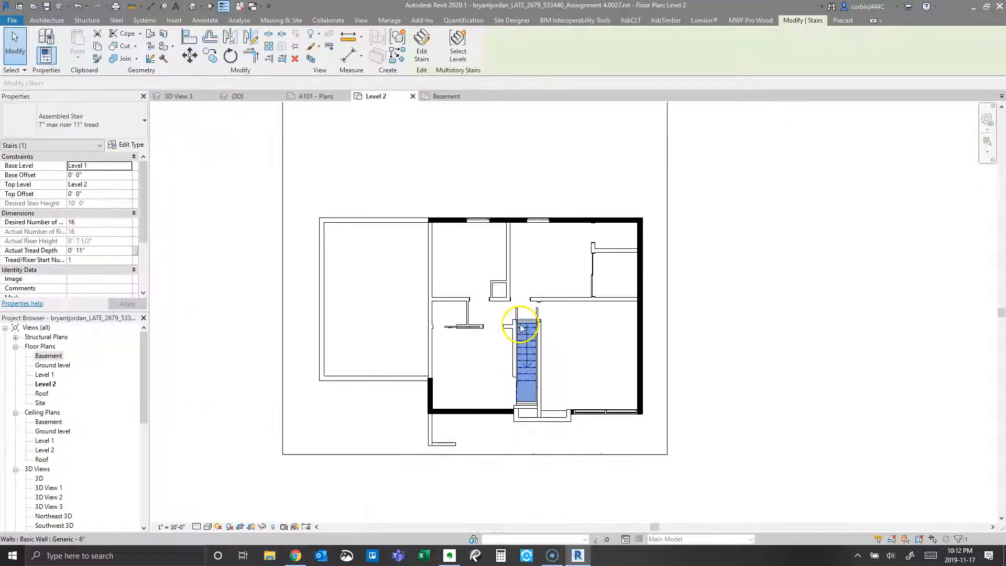
scroll(488, 369, "up", 2)
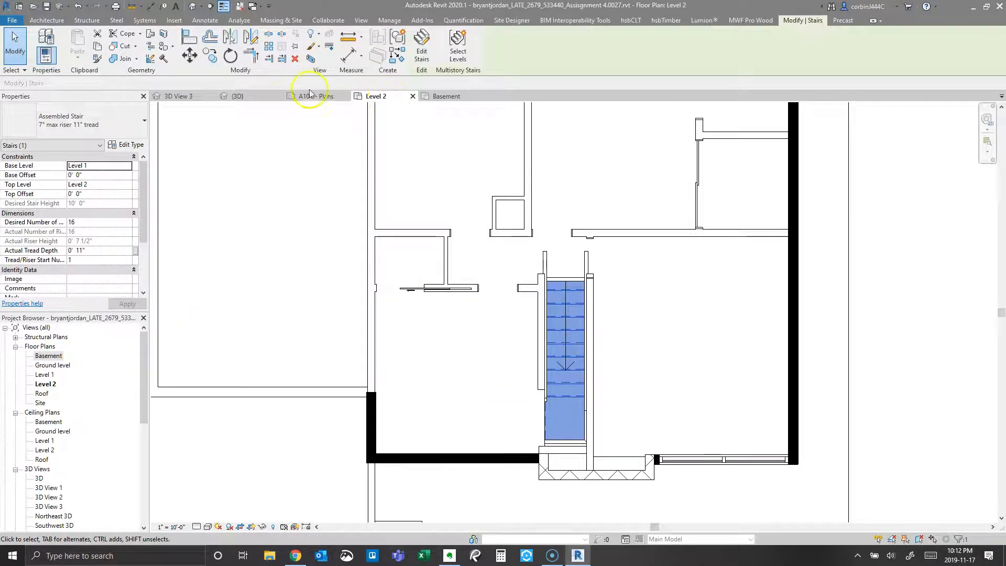
left_click(294, 98)
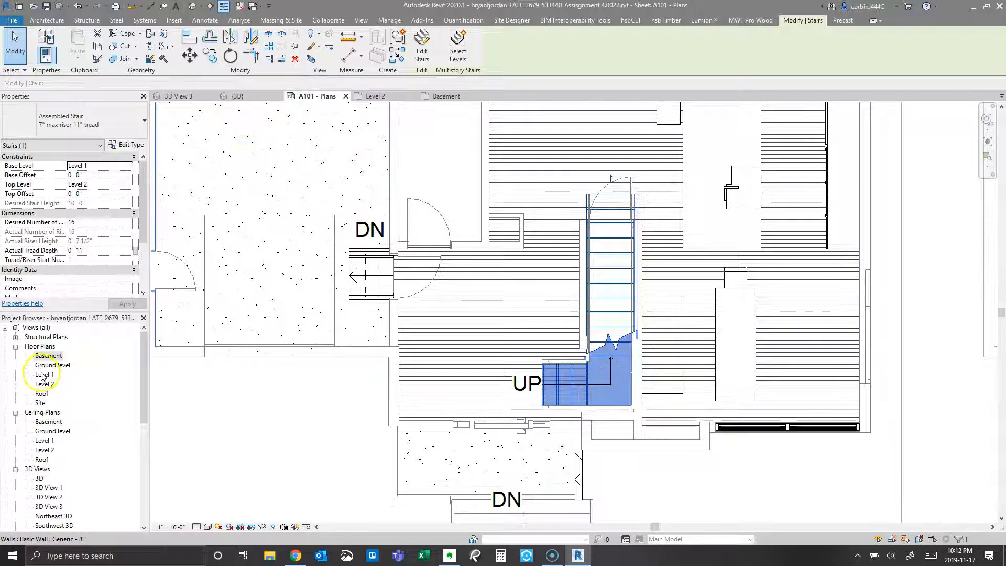
In the Level 1 floor plan, edit the main stair and delete both of its runs and the landing
double_click(43, 374)
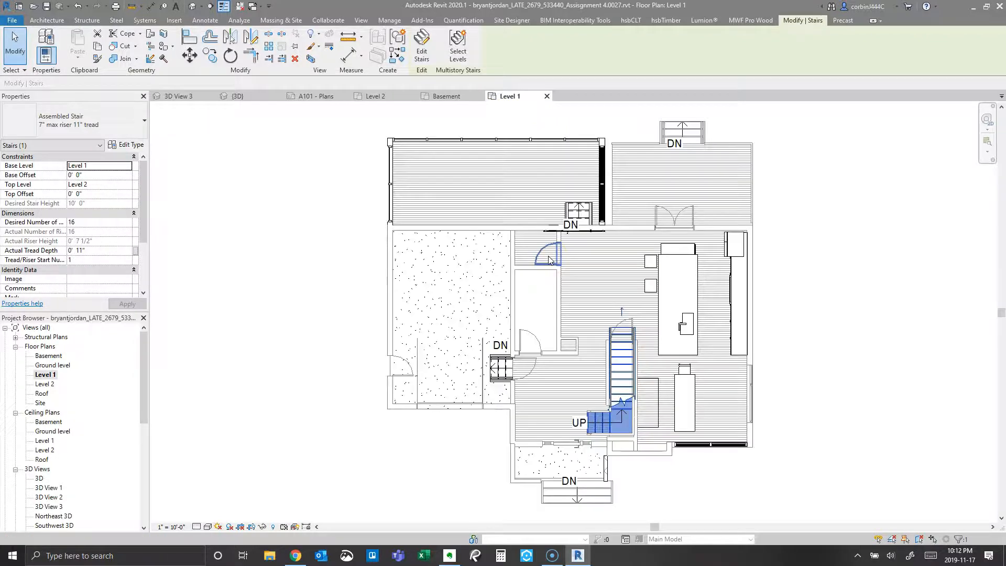
scroll(612, 454, "up", 3)
key("Escape")
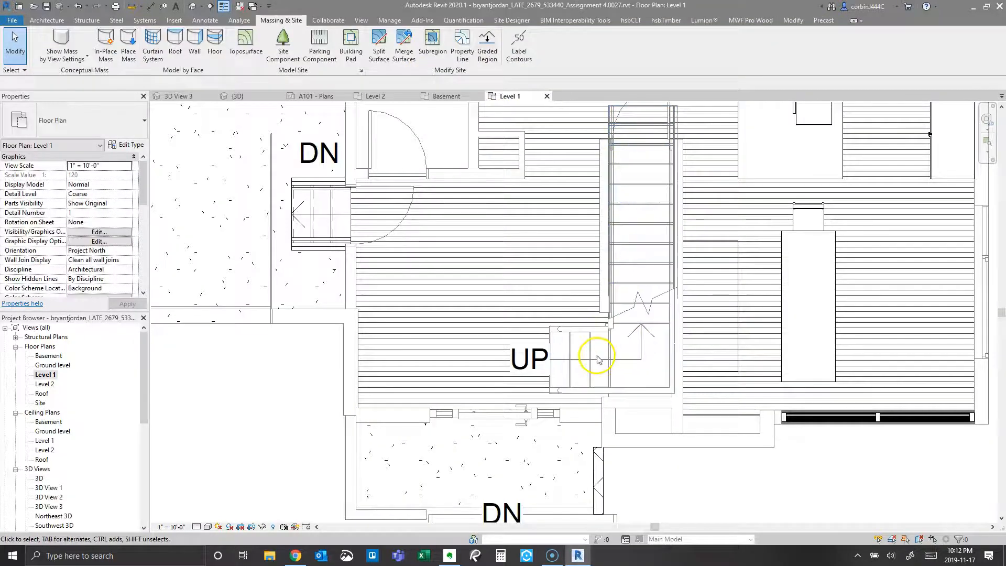
left_click(586, 366)
double_click(586, 366)
left_click(584, 358)
left_click(636, 280)
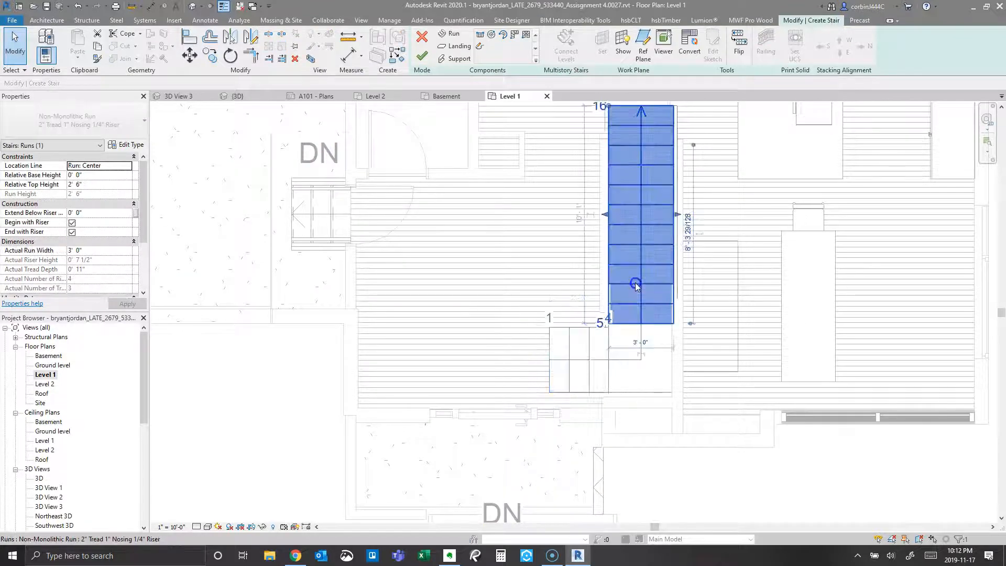
key("Delete")
left_click(637, 329)
key("Delete")
left_click(586, 355)
key("Delete")
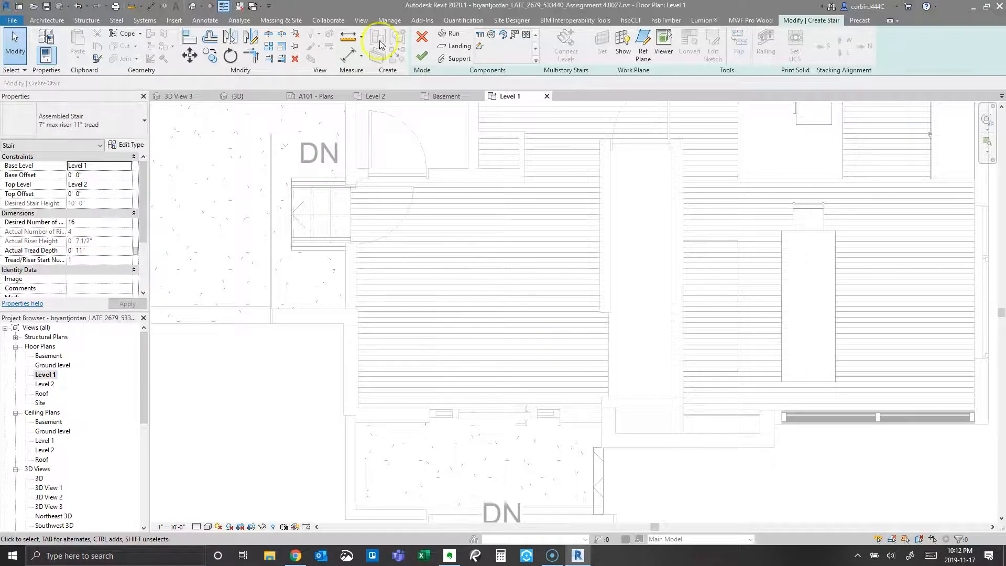
Prepare a straight run 4' 0" wide with a left location line, and set the stair type's right and left supports to Carriage (Open)
left_click(480, 35)
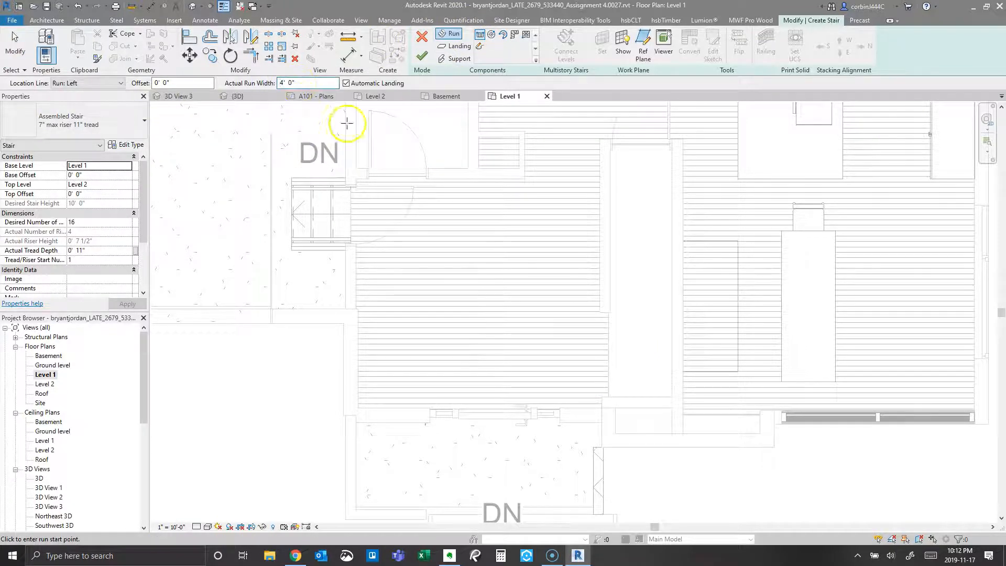
left_click(600, 278)
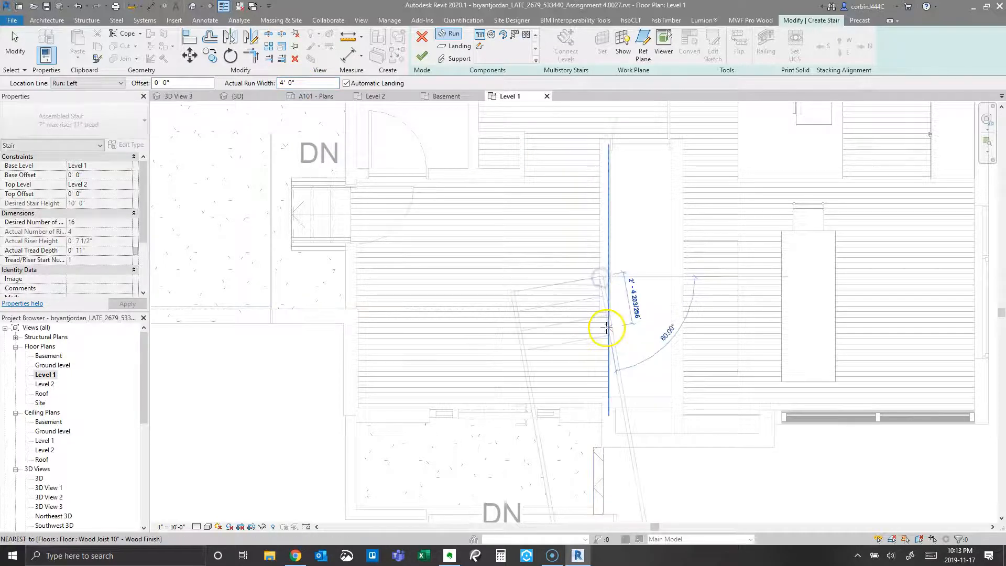
left_click(68, 124)
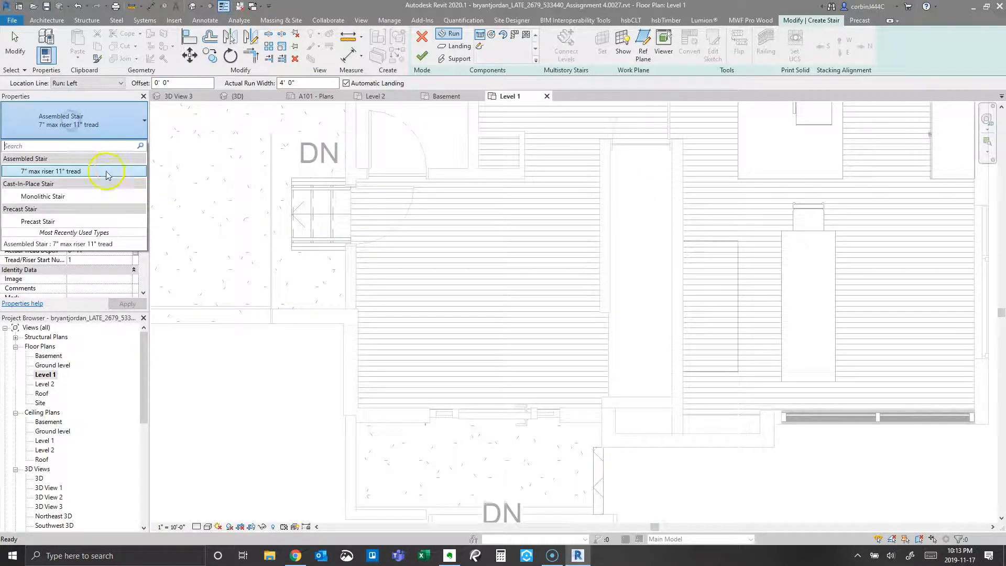
left_click(74, 171)
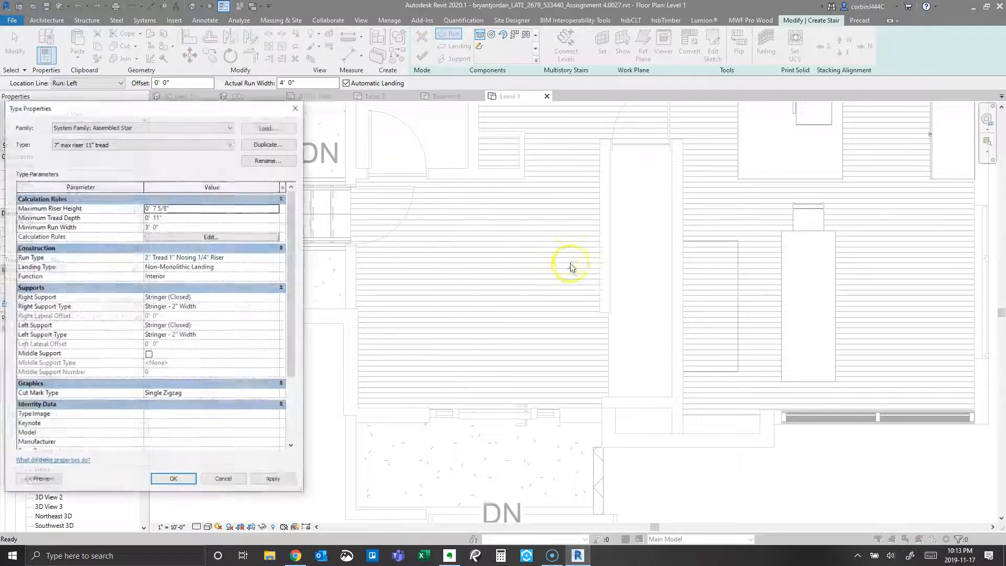
left_click(269, 298)
left_click(201, 321)
left_click(270, 326)
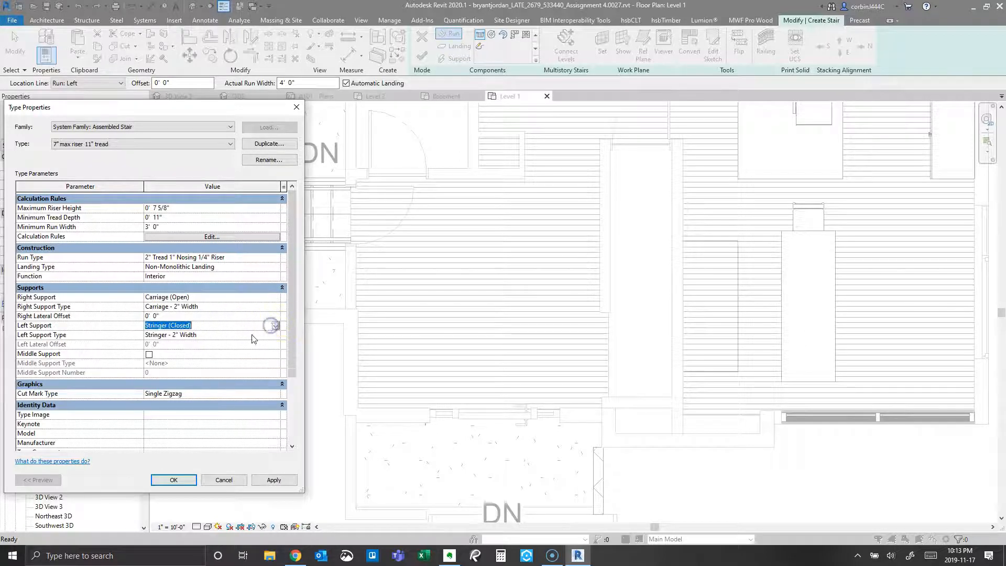
left_click(272, 326)
left_click(226, 350)
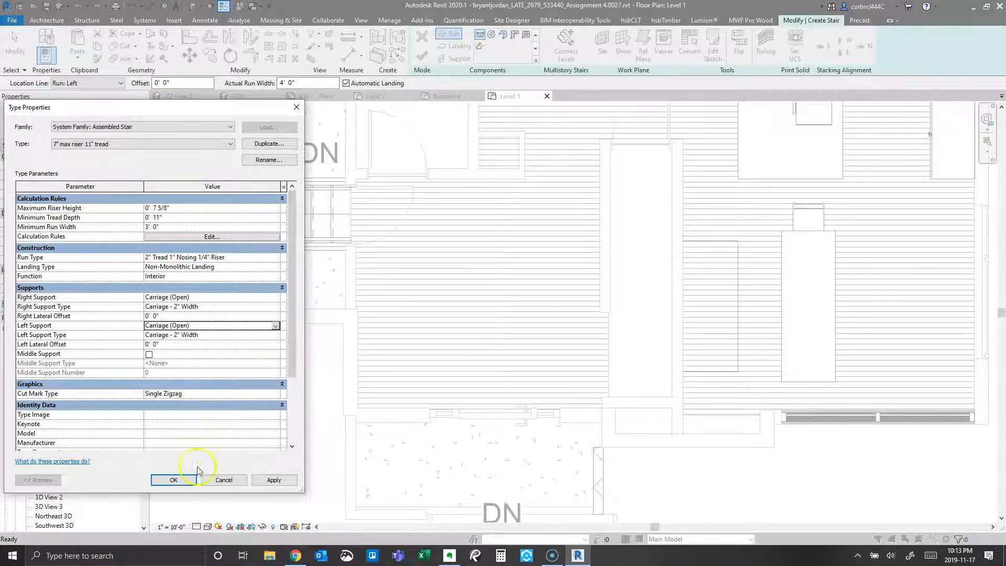
left_click(182, 482)
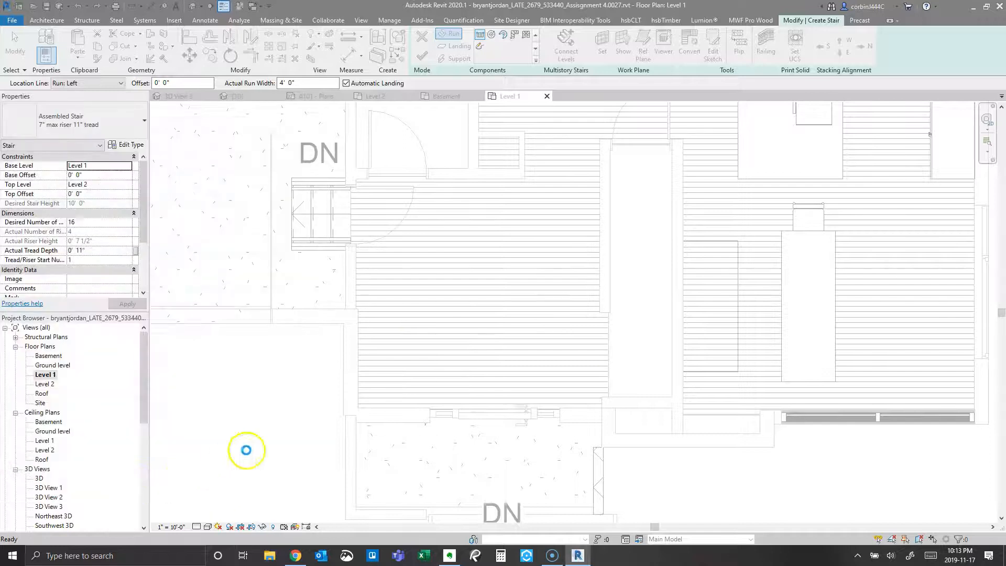
Sketch a U-shaped stair along the stairwell wall, with a 6-riser first run, an automatic landing and a return run up to riser 16
left_click(599, 249)
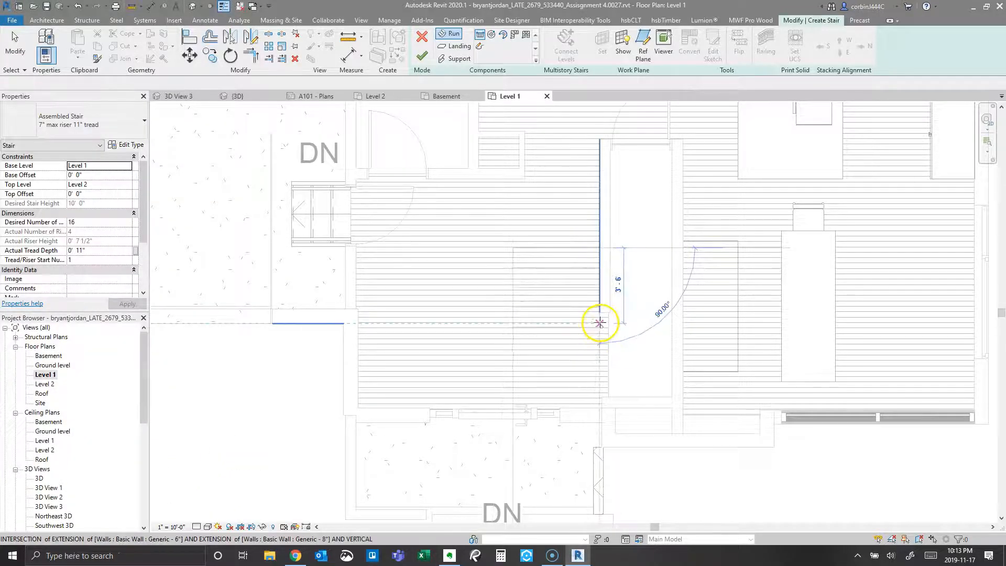
left_click(600, 334)
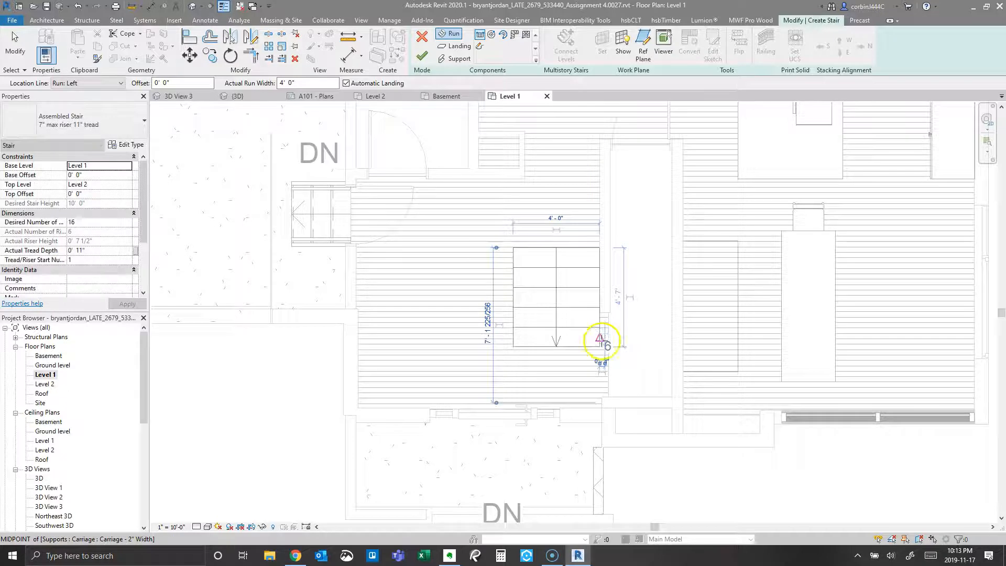
left_click(602, 346)
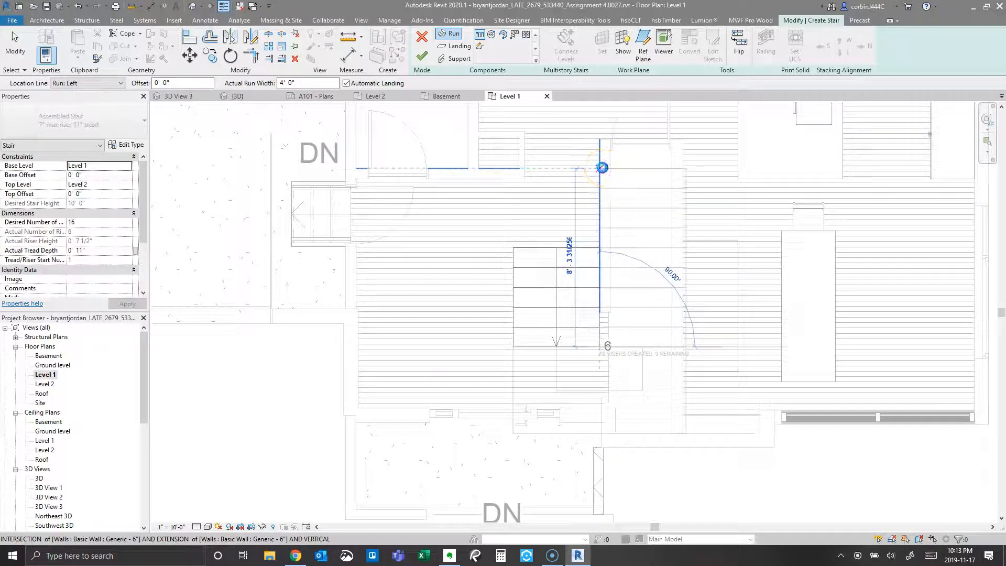
left_click(602, 167)
key("Escape")
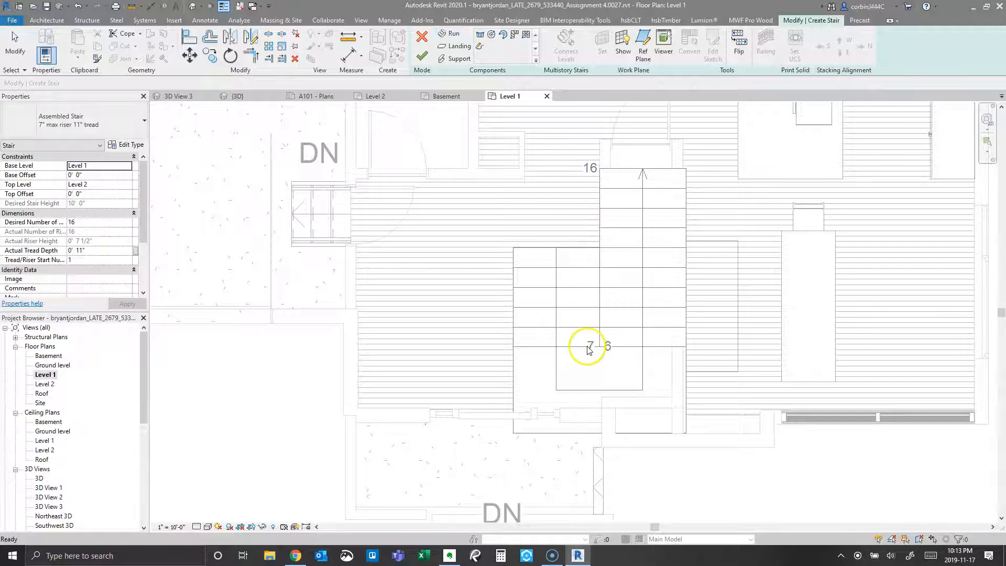
scroll(588, 350, "down", 3)
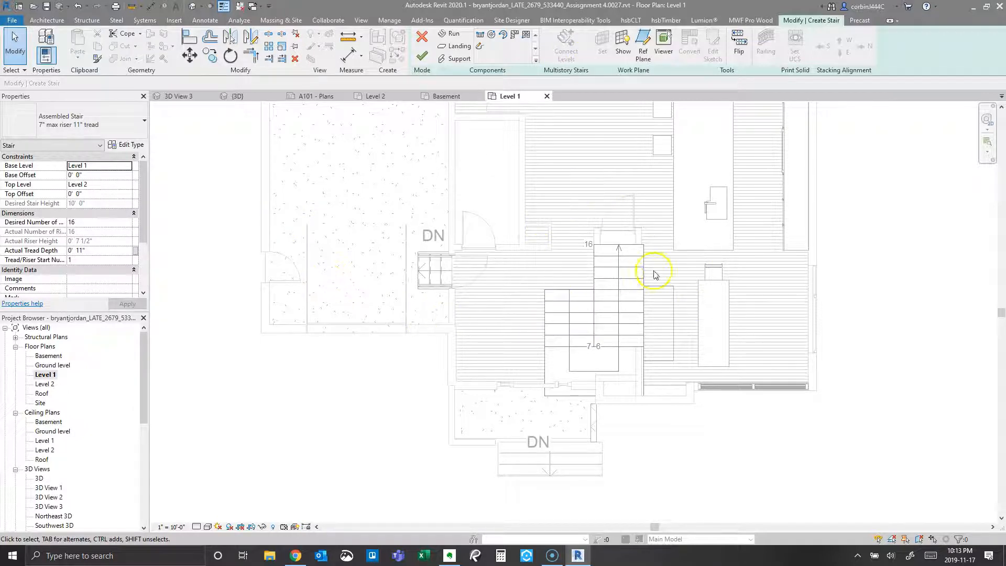
Measure the horizontal distance from the wall end at the stair's top to the kitchen counter, and finish the stair edit
scroll(654, 270, "up", 4)
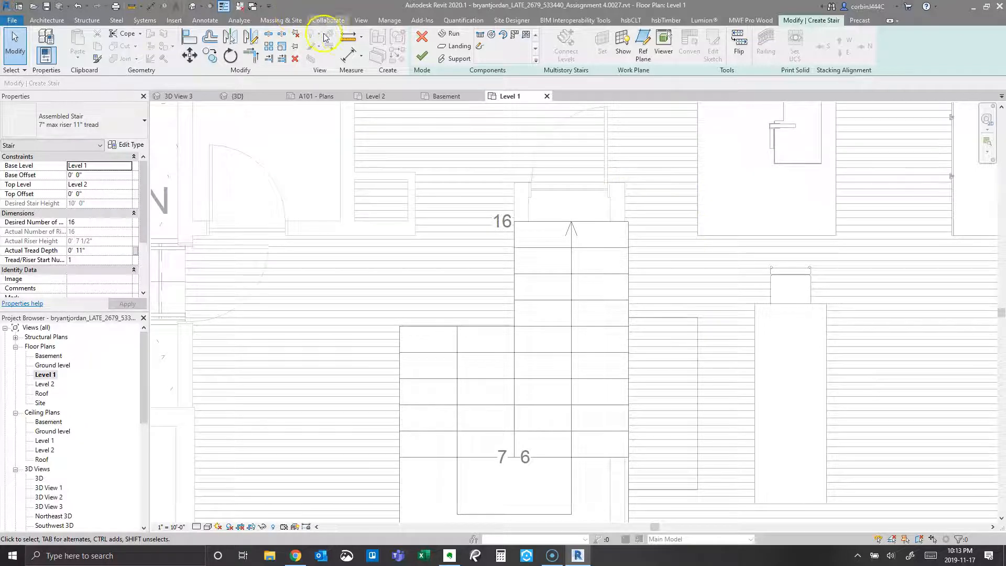
left_click(625, 196)
left_click(697, 195)
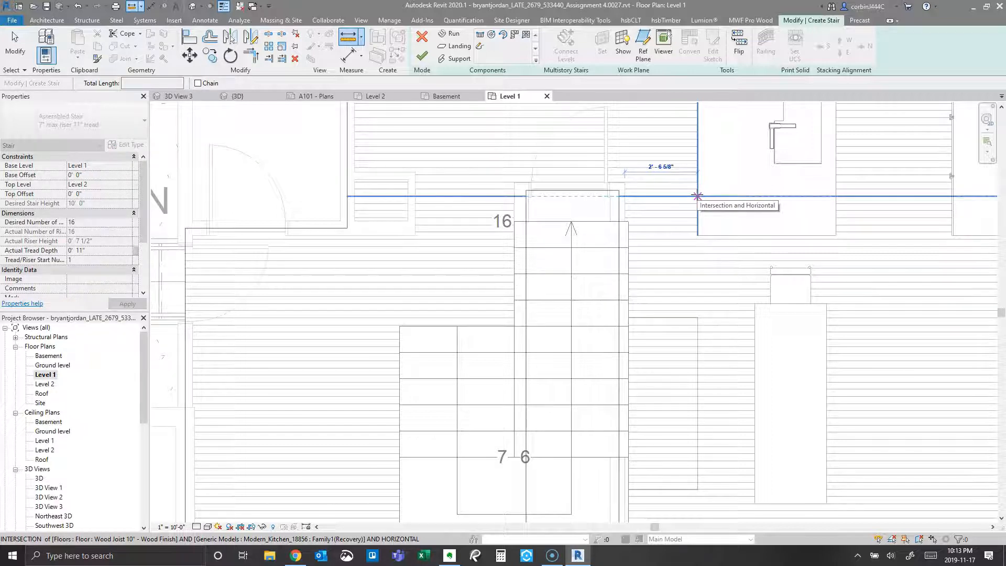
left_click(725, 195)
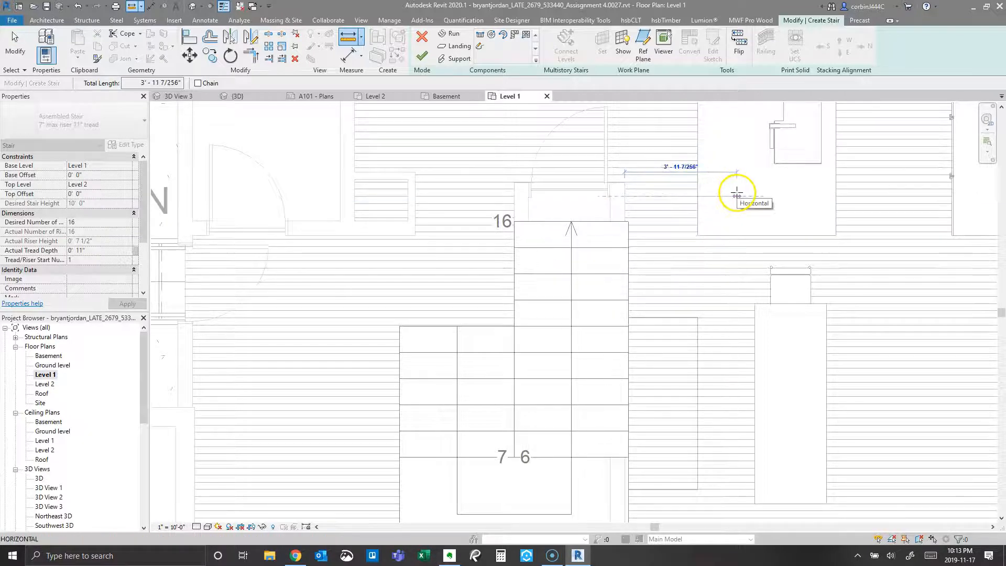
scroll(285, 238, "down", 4)
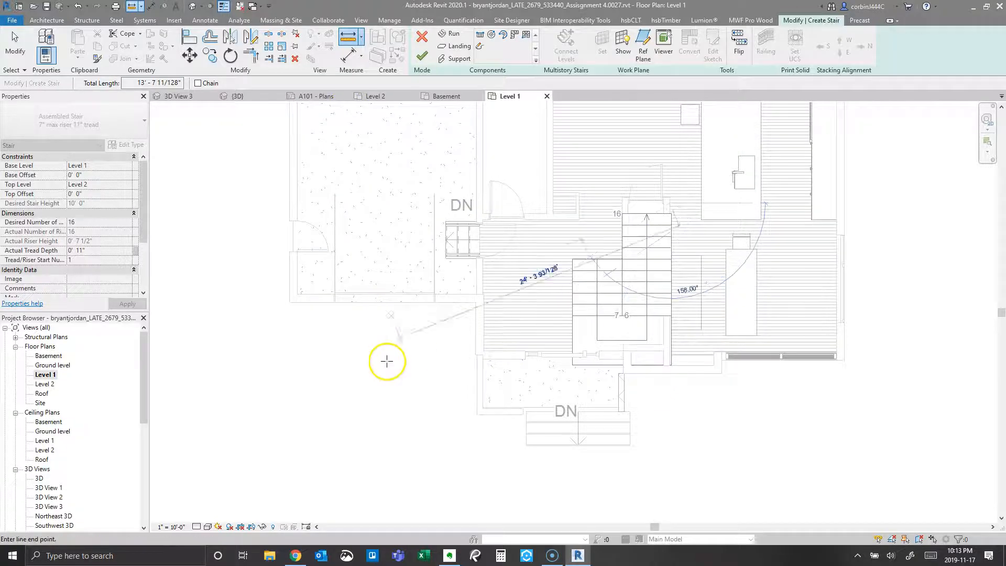
key("Escape")
key("Escape")
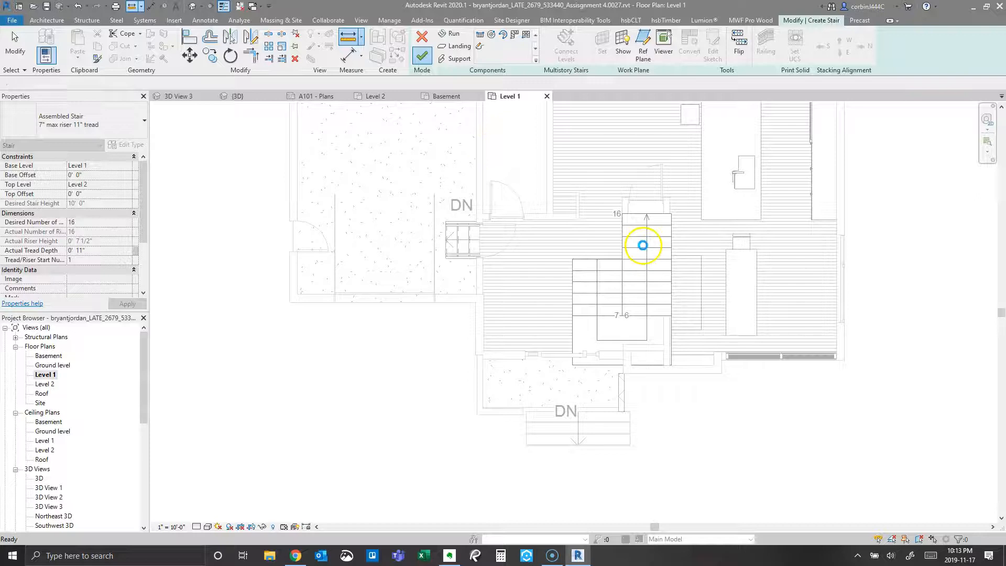
In the Level 2 plan, move the stair so its top edge meets the edge of the floor opening
scroll(645, 217, "up", 2)
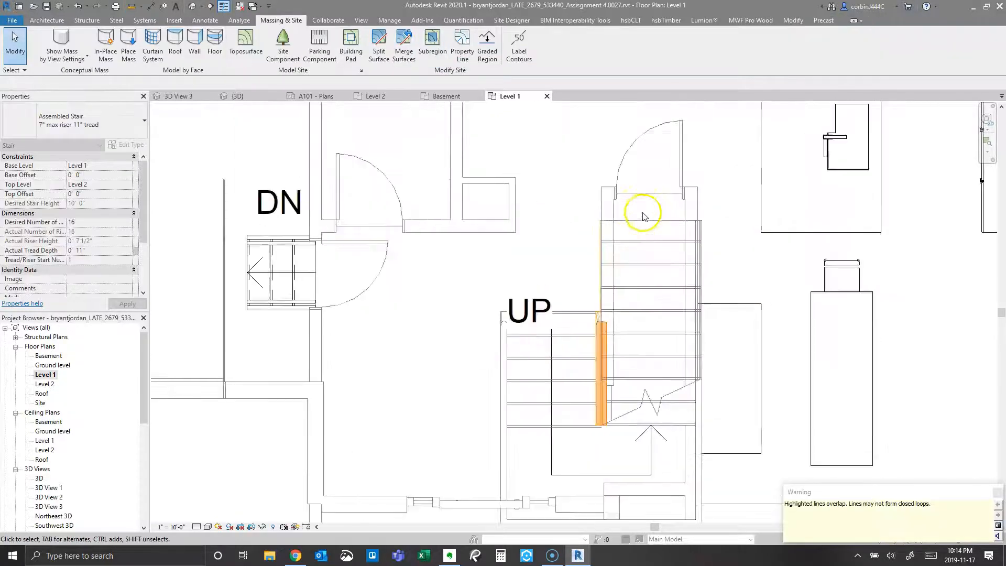
left_click(384, 97)
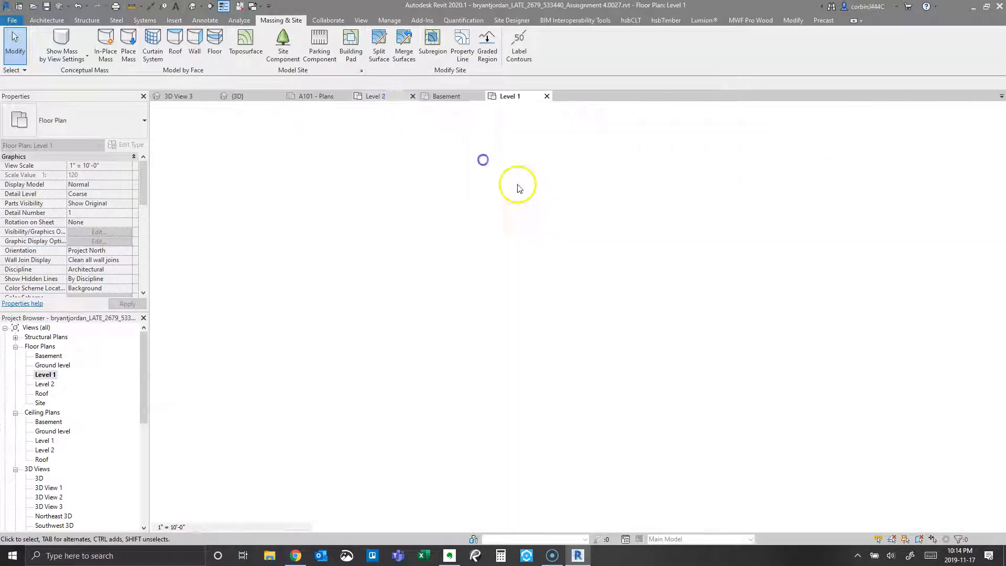
scroll(634, 391, "up", 2)
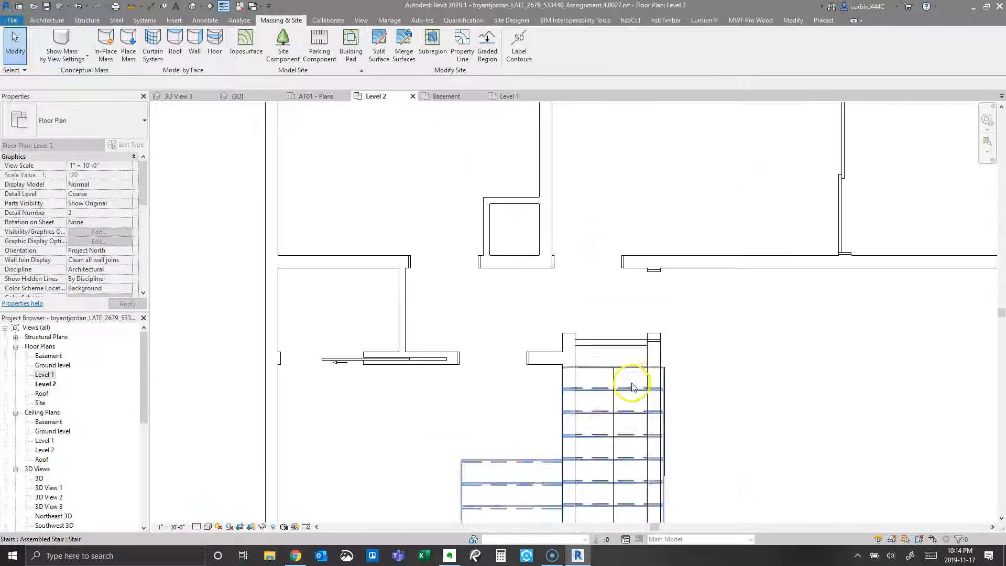
scroll(632, 382, "up", 1)
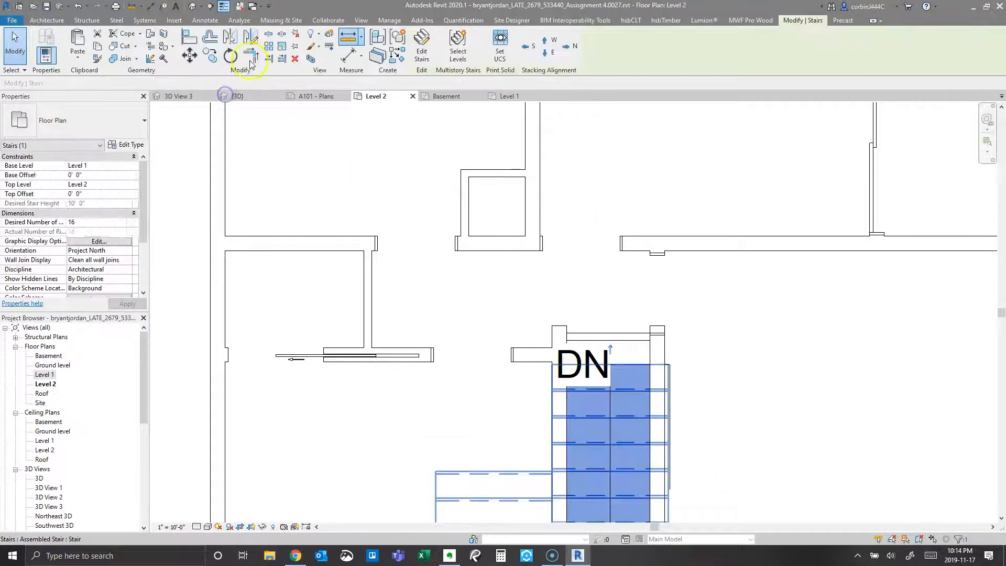
left_click(189, 56)
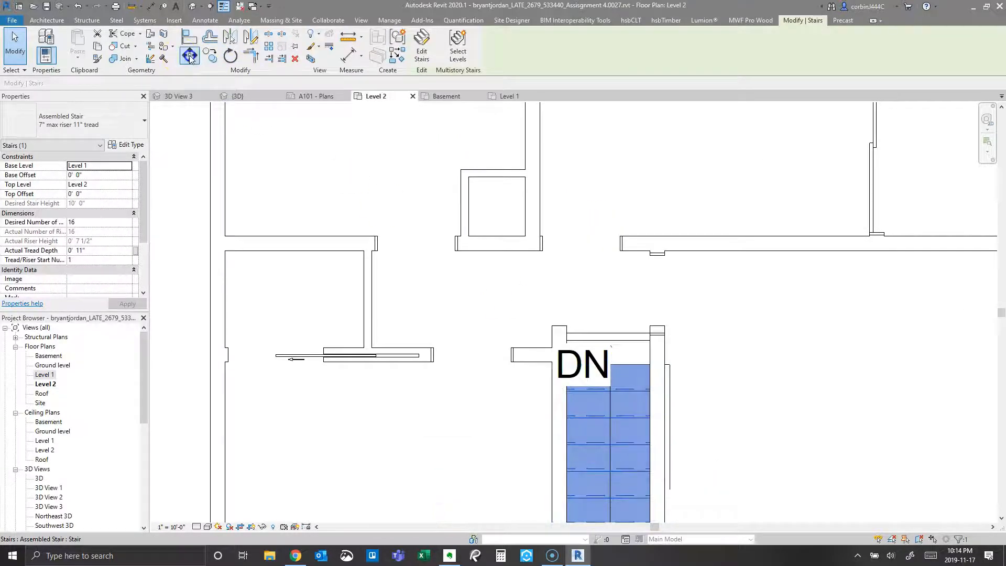
left_click(624, 361)
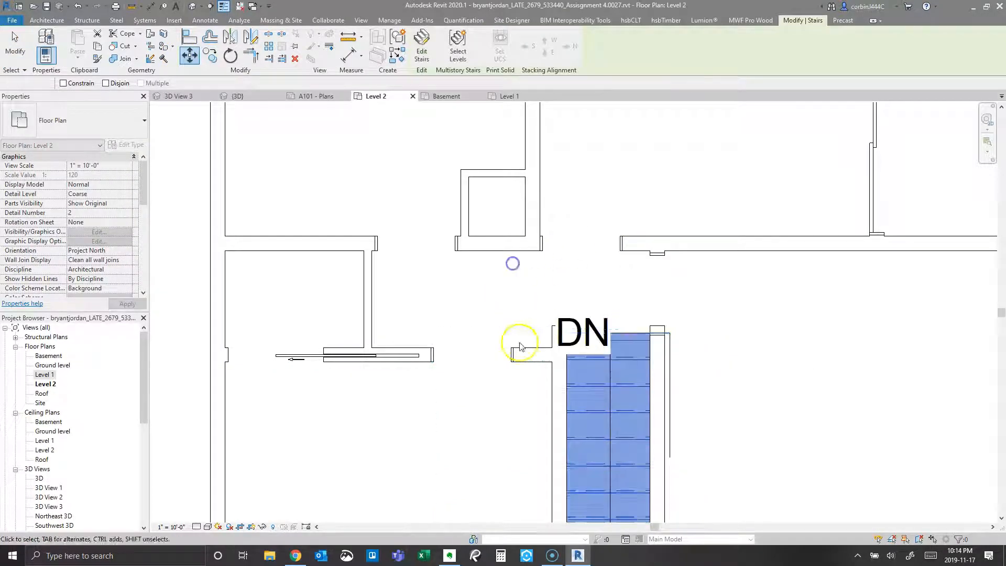
Align the stair's top edge with the upper face of the short wall next to the stairwell
left_click(194, 41)
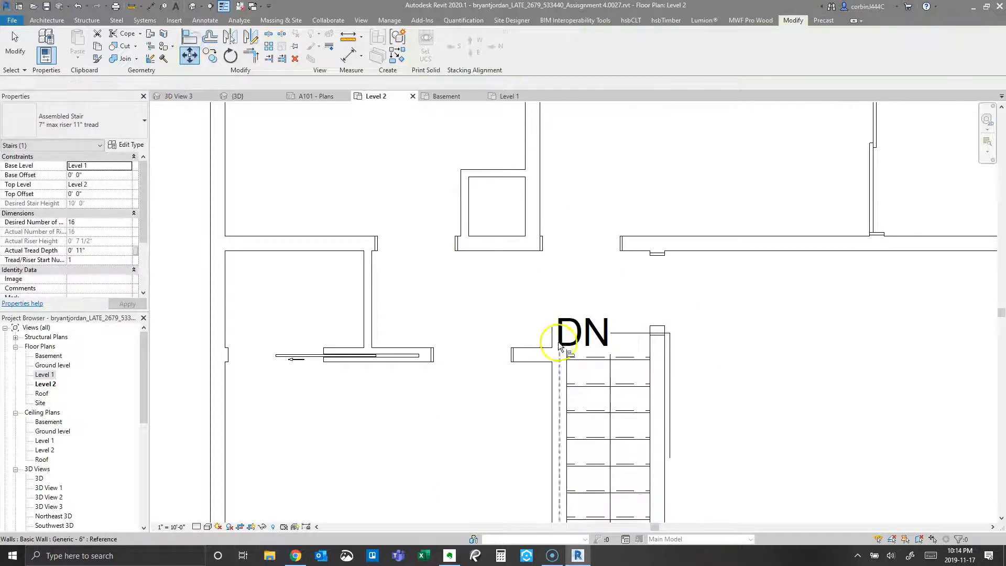
left_click(537, 350)
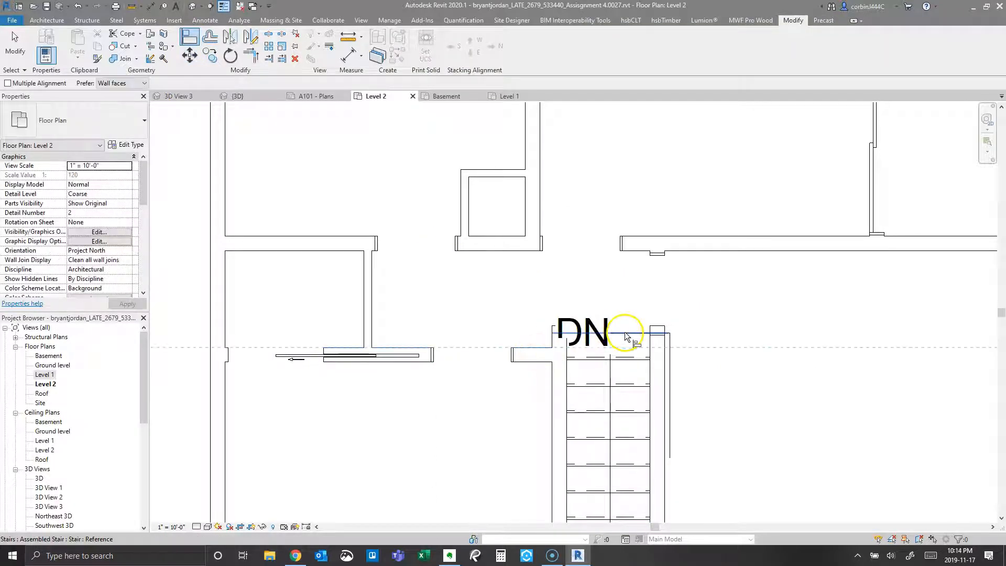
left_click(611, 334)
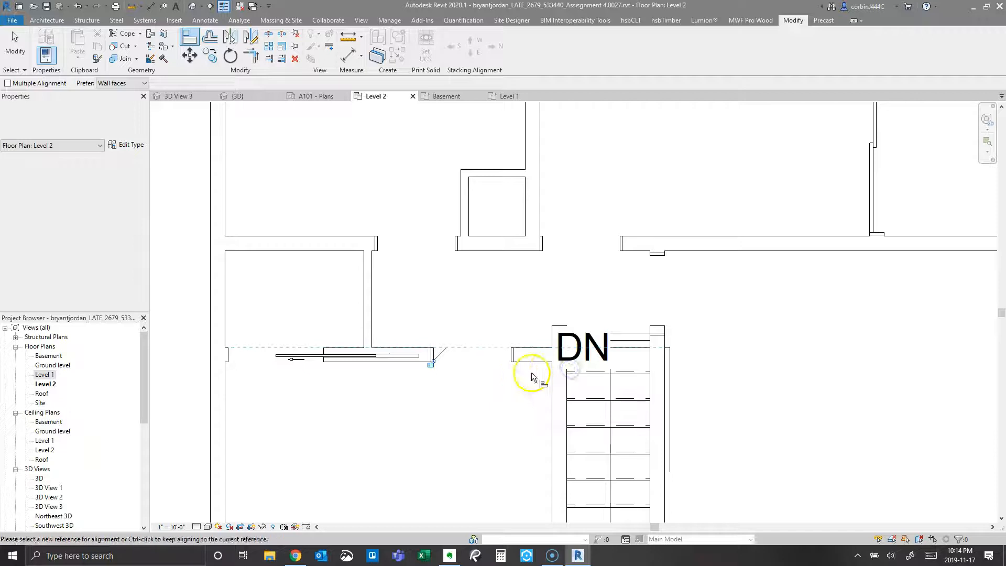
key("Escape")
key("Escape")
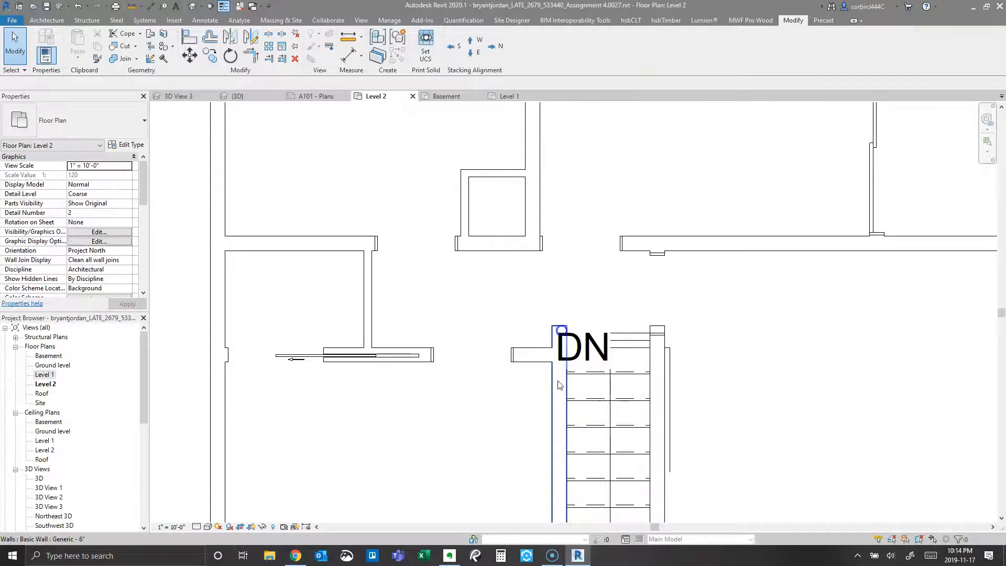
Trim the stairwell's side wall to a corner with the short wall, unjoining the conflicting elements, and delete the stair's DN path annotation
left_click(558, 385)
left_click(251, 52)
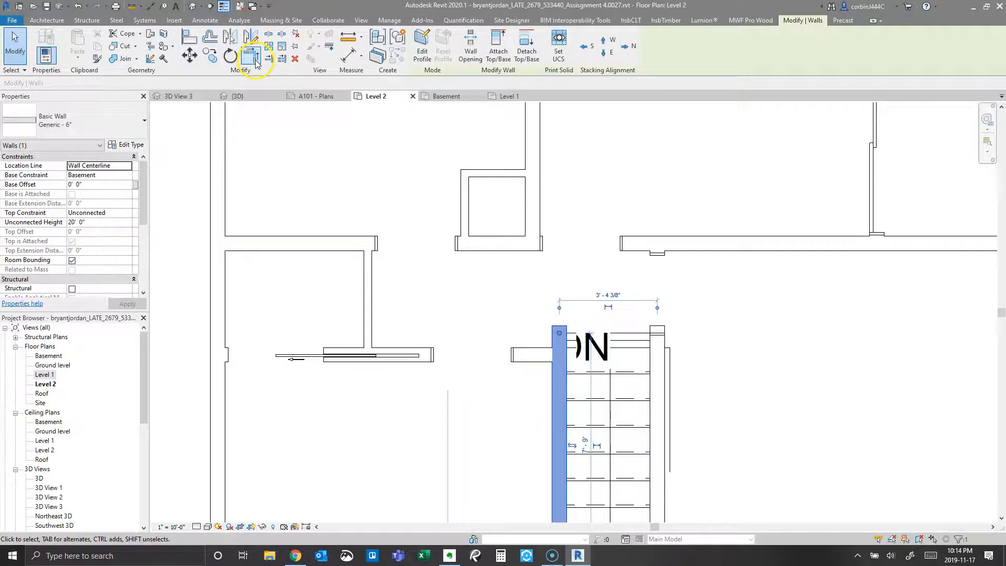
left_click(539, 354)
left_click(562, 384)
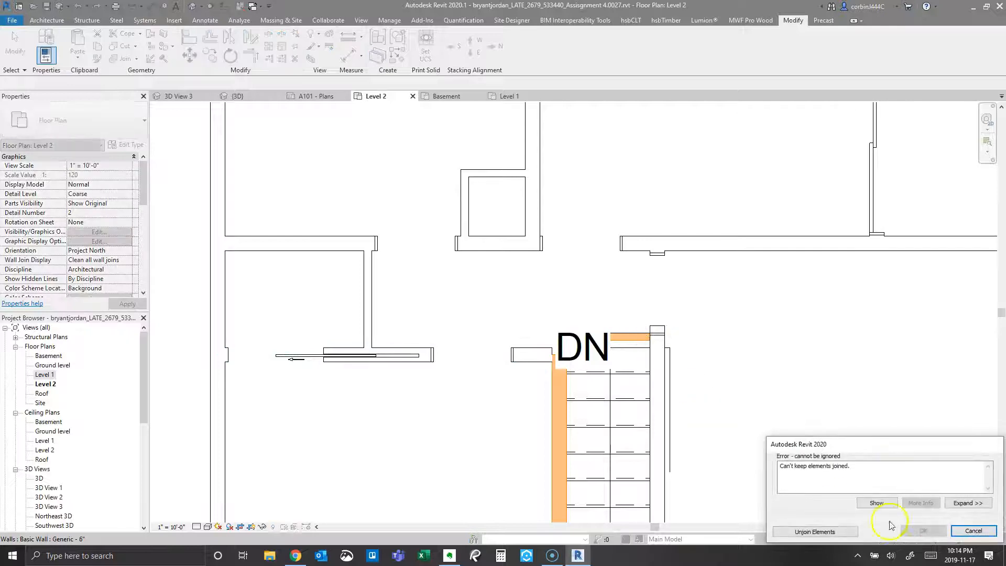
left_click(839, 533)
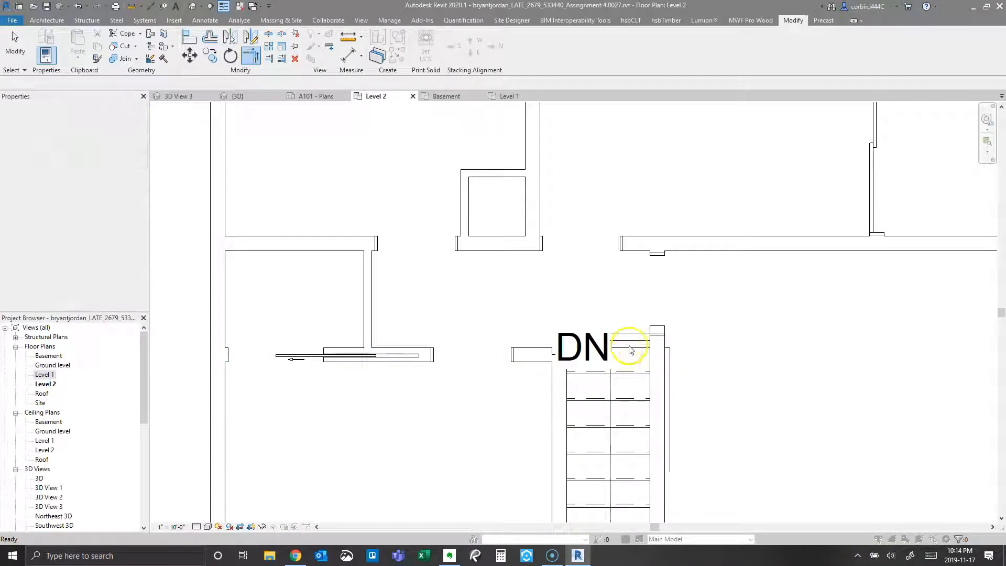
left_click(573, 345)
left_click_drag(556, 325, 581, 288)
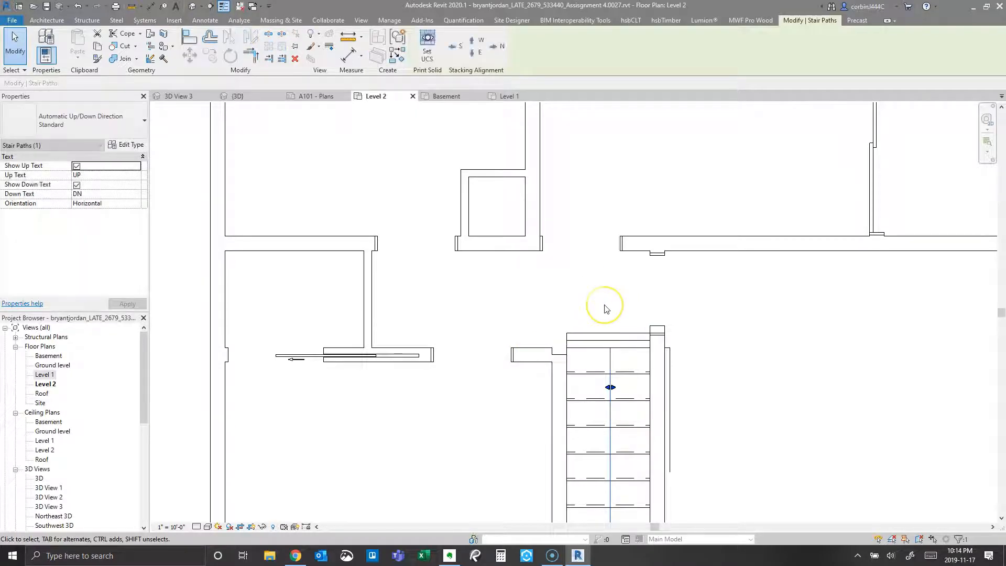
Edit the Level 2 floor boundary, aligning the stair opening's upper edge with the short wall's face, and finish without attaching walls
left_click(599, 333)
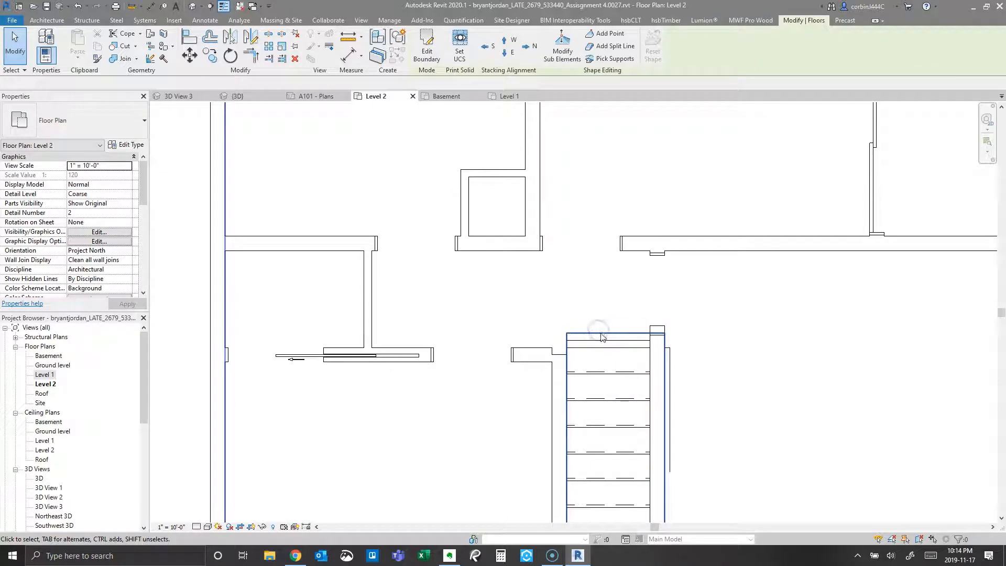
double_click(602, 336)
left_click_drag(603, 343, 602, 348)
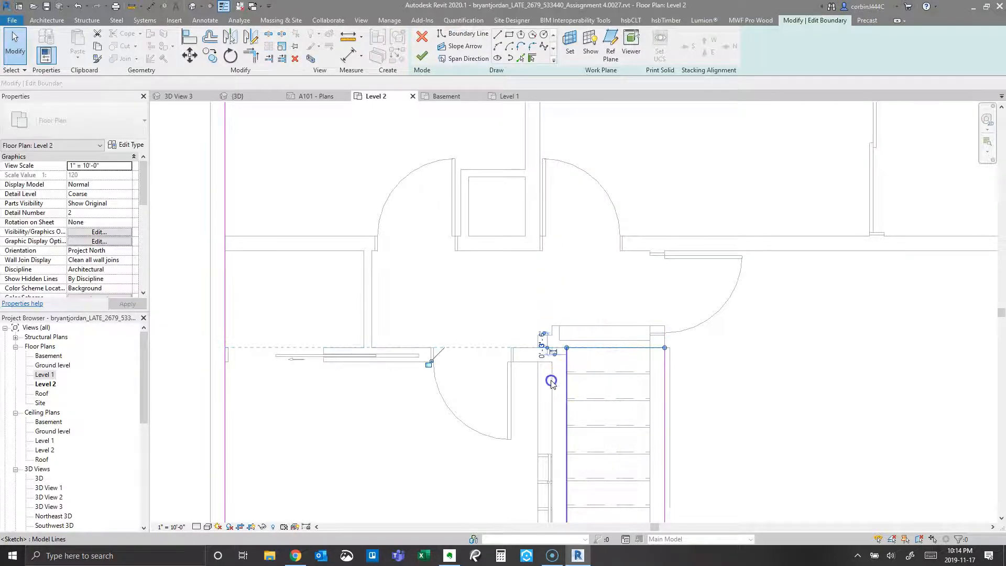
left_click_drag(551, 382, 551, 382)
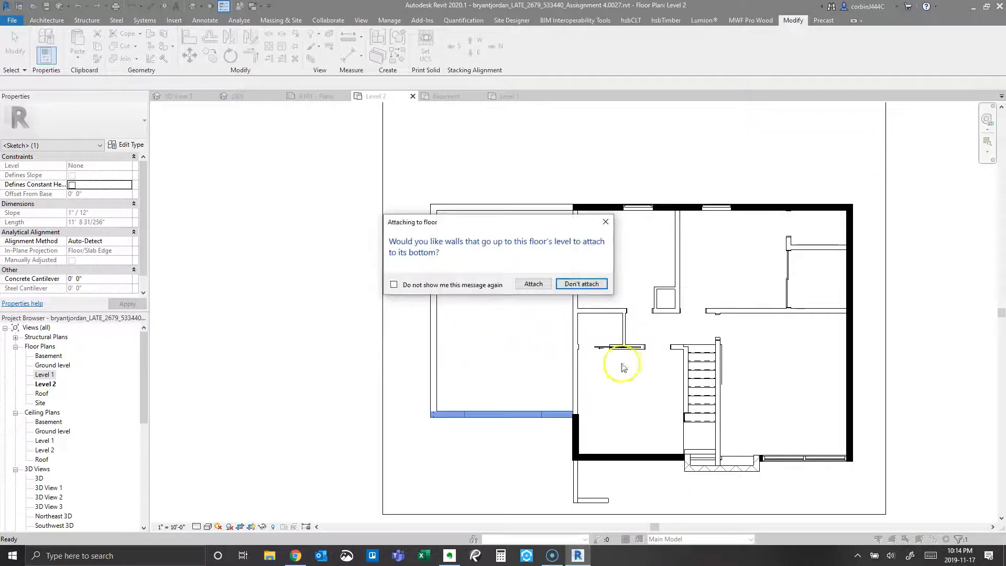
left_click(577, 284)
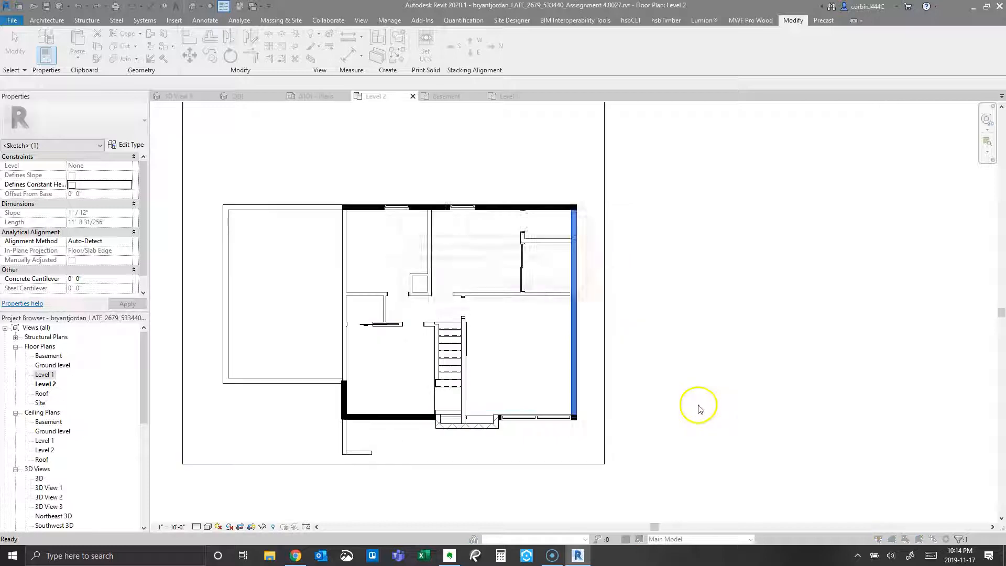
left_click(565, 288)
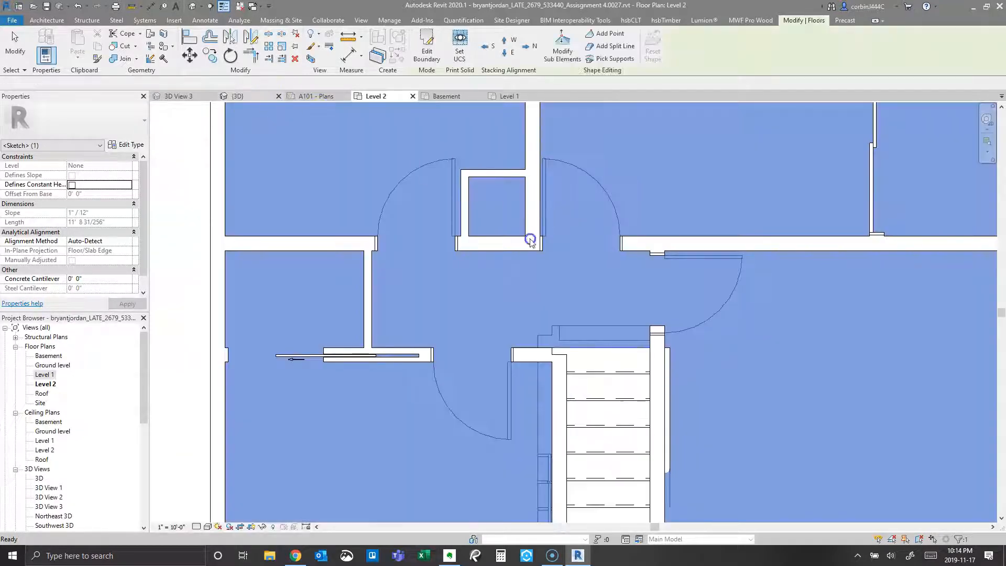
Examine in the {3D} view how the top of the rebuilt stair meets the Level 2 floor
middle_click_drag(531, 239, 500, 307)
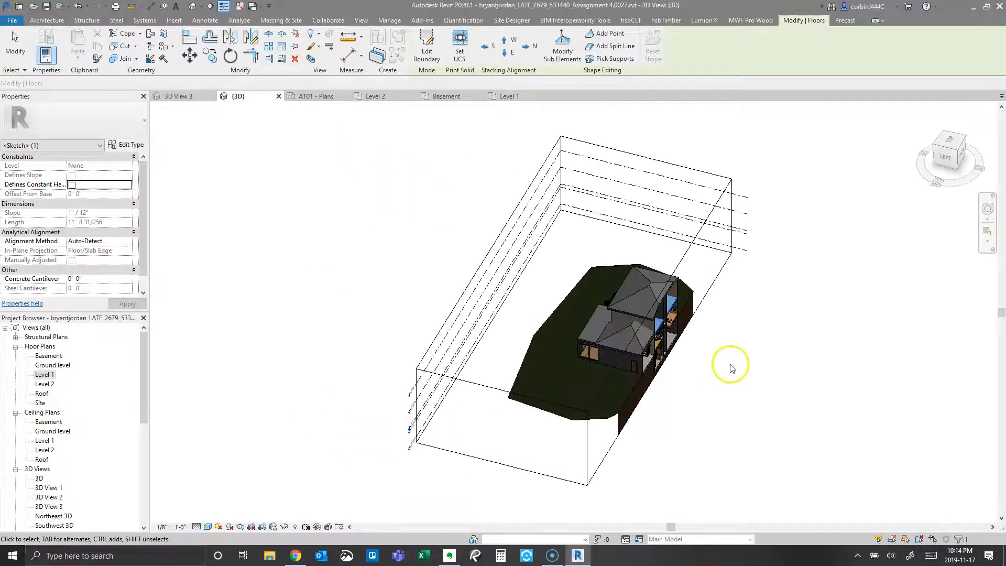
scroll(733, 378, "up", 4)
middle_click_drag(652, 332, 674, 156, "shift")
scroll(416, 250, "up", 3)
scroll(535, 118, "up", 10)
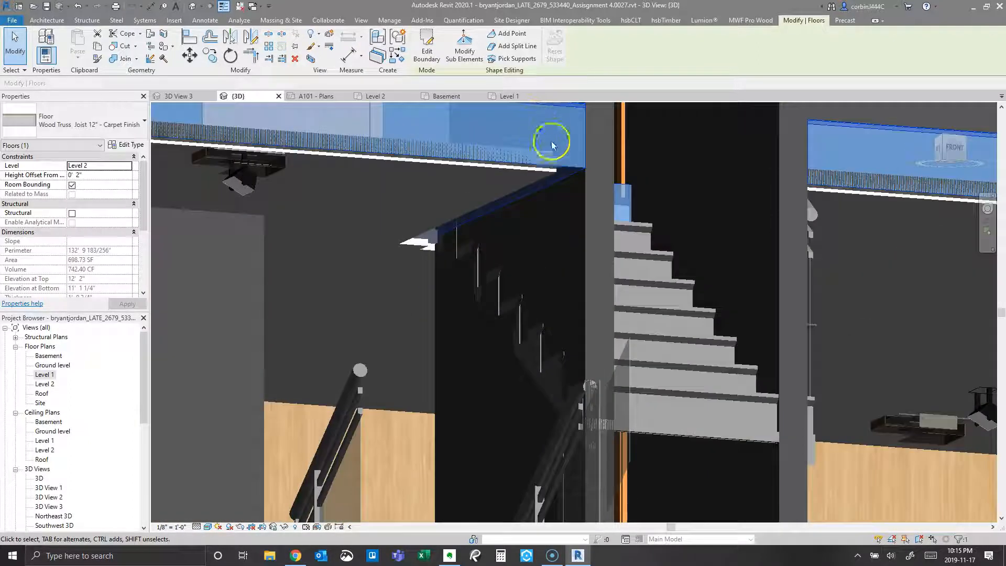
scroll(608, 183, "down", 3)
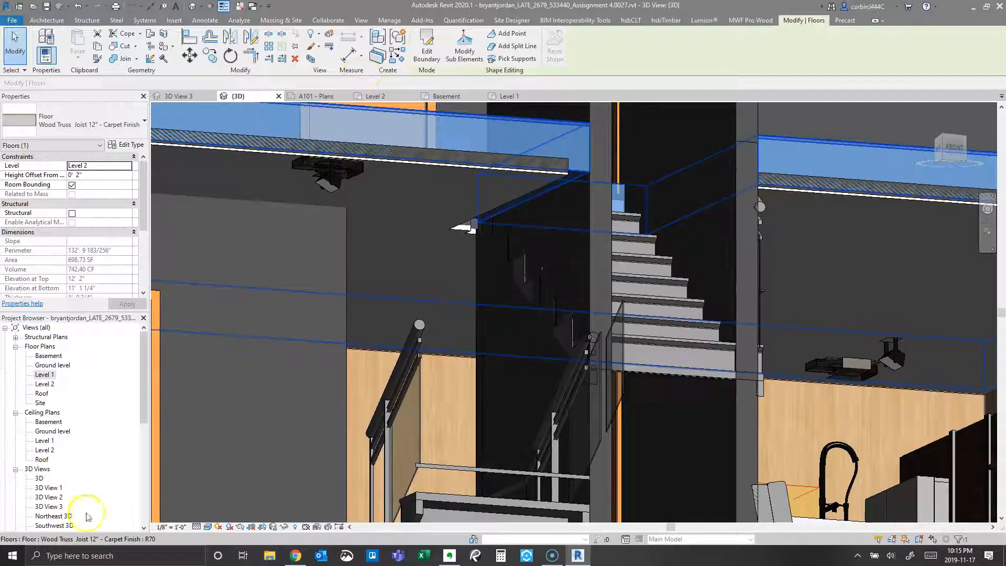